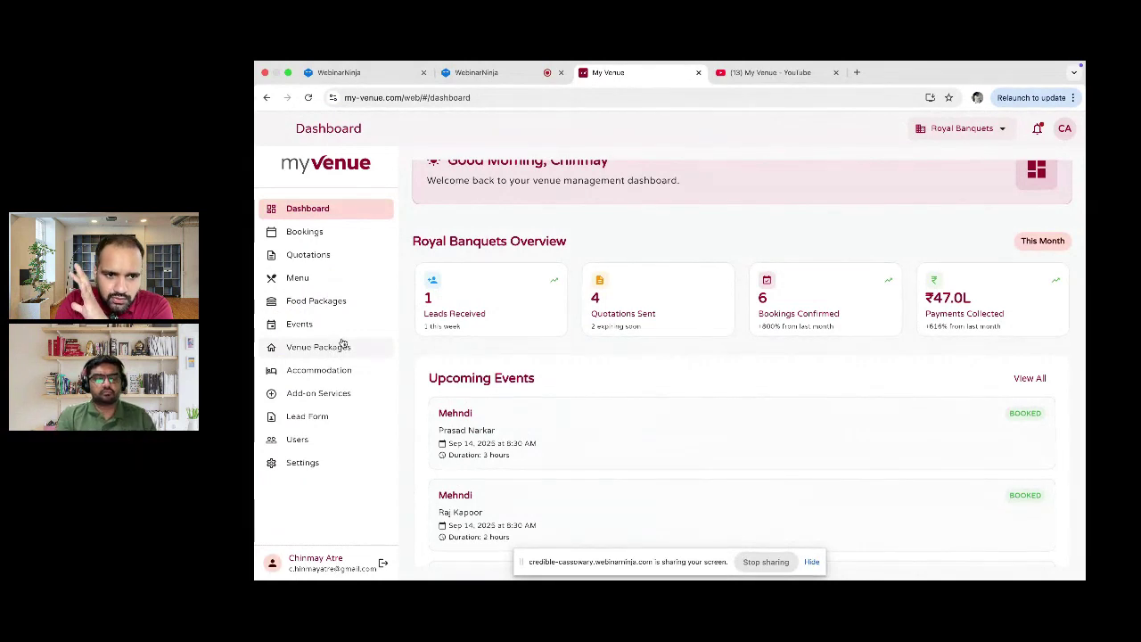
# Step: Browse the venue's Events table, then return to the Venue Packages list with Royal Wedding and Birthday Package
pyautogui.click(342, 347)
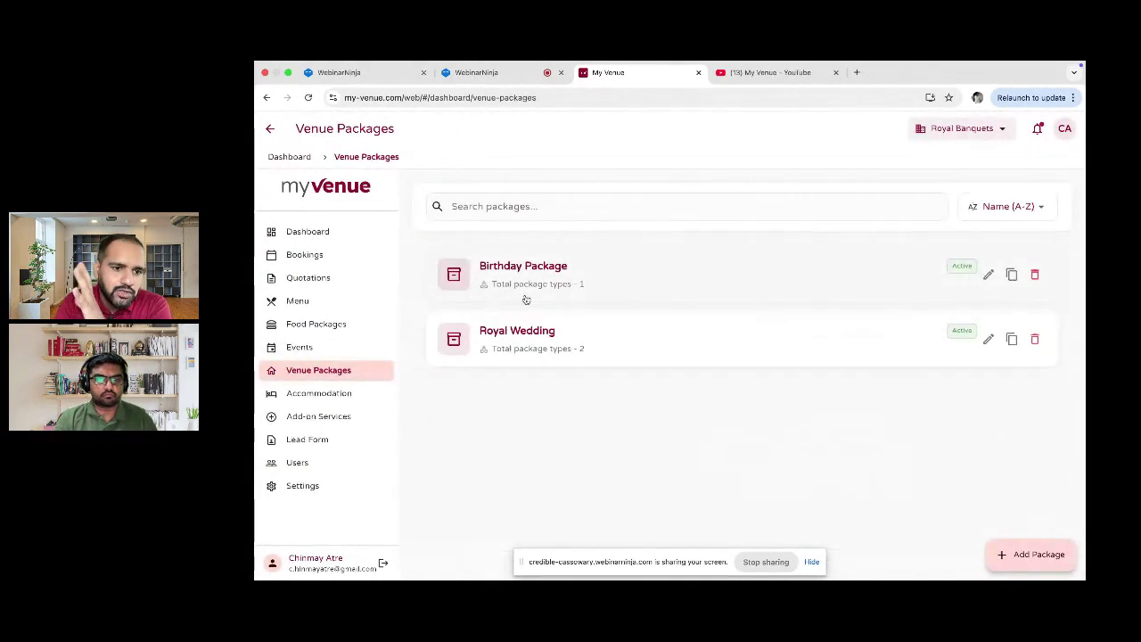
pyautogui.click(326, 348)
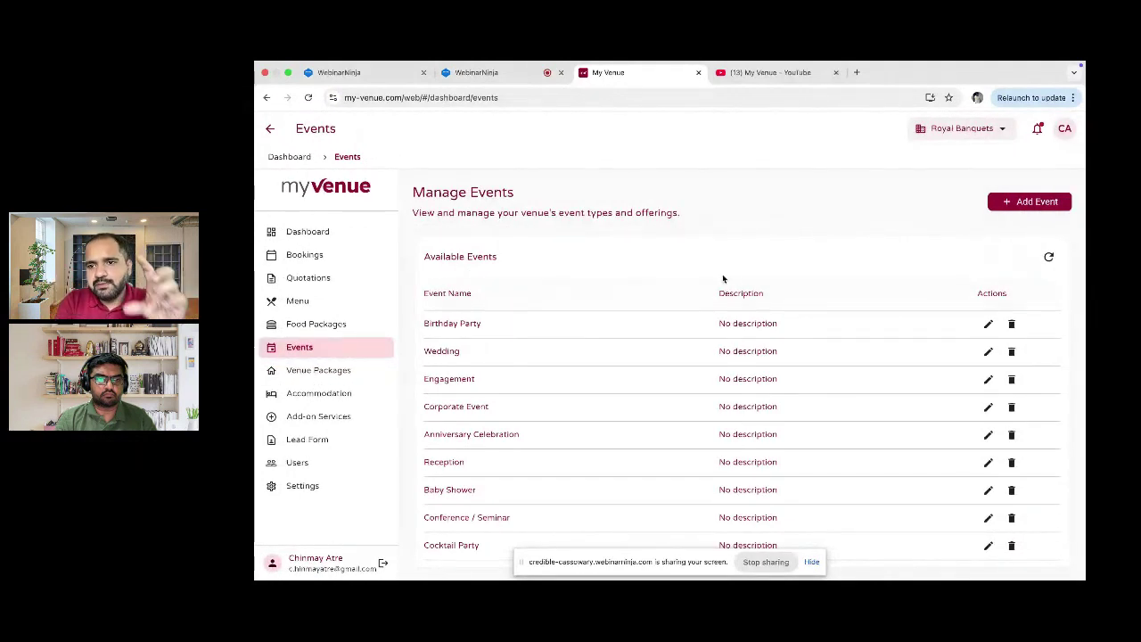
pyautogui.hscroll(1, 639, 434)
pyautogui.hscroll(-1, 562, 421)
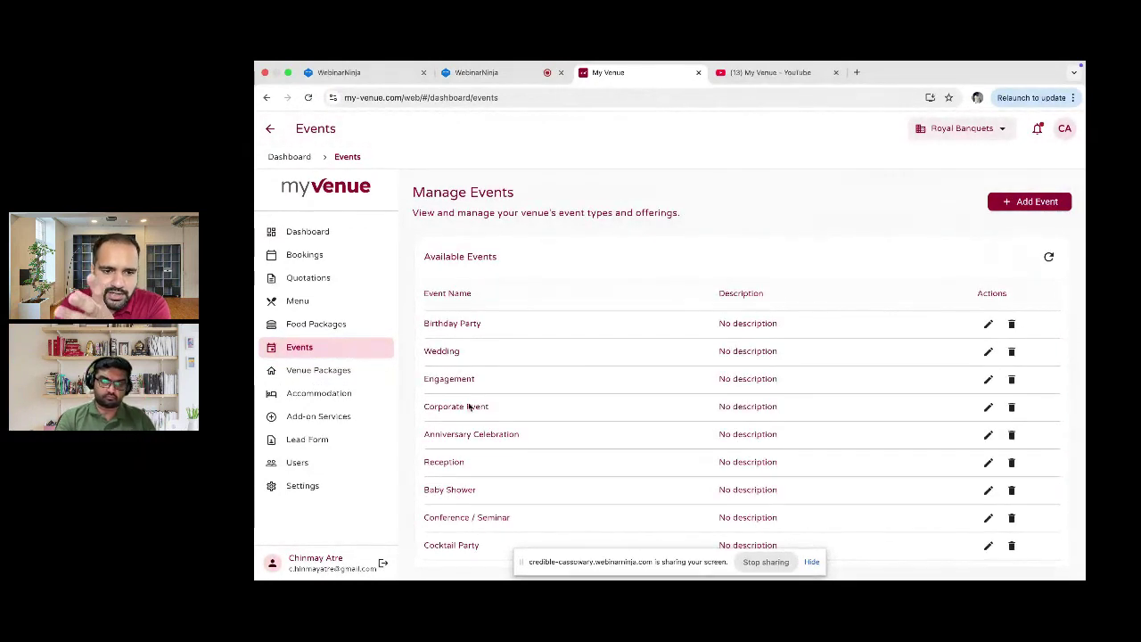
pyautogui.scroll(-2, 471, 415)
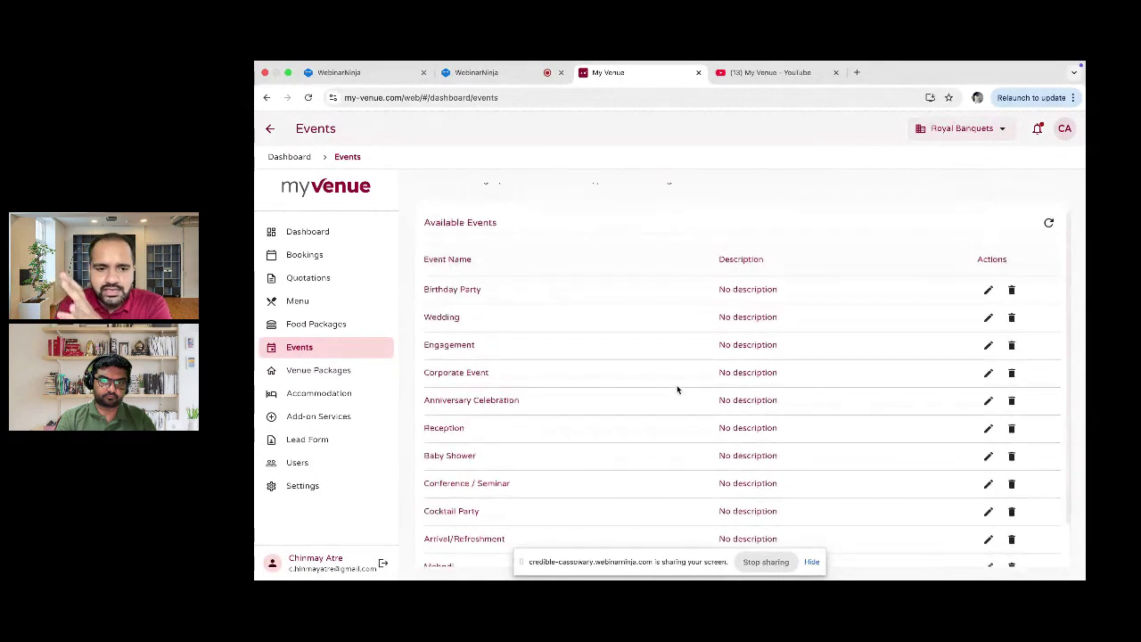
pyautogui.scroll(-3, 677, 390)
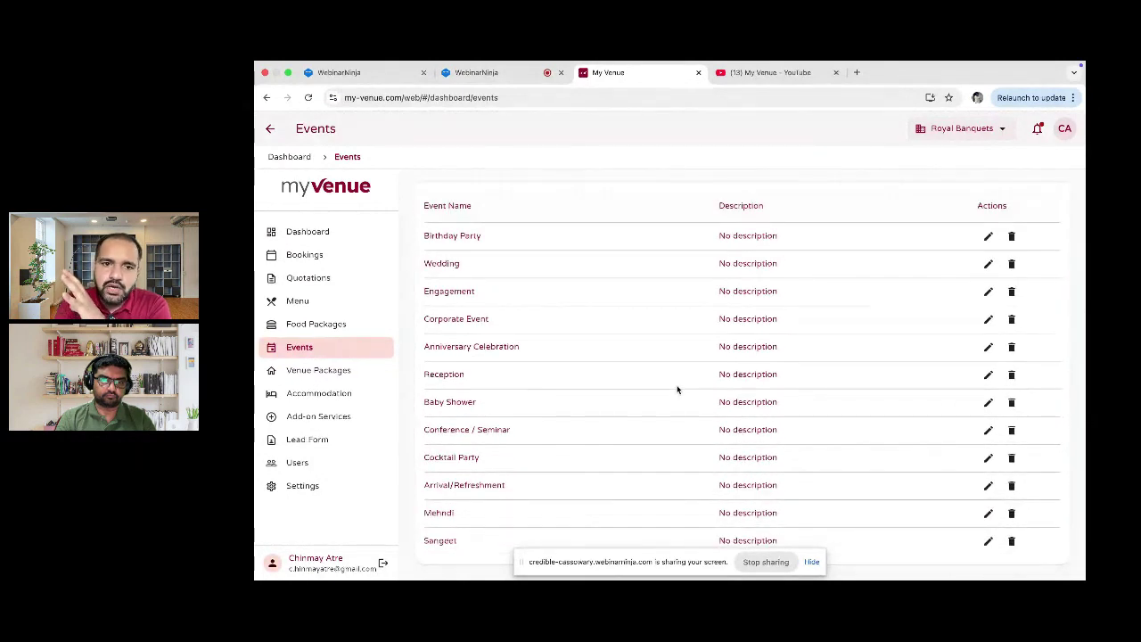
pyautogui.scroll(5, 677, 390)
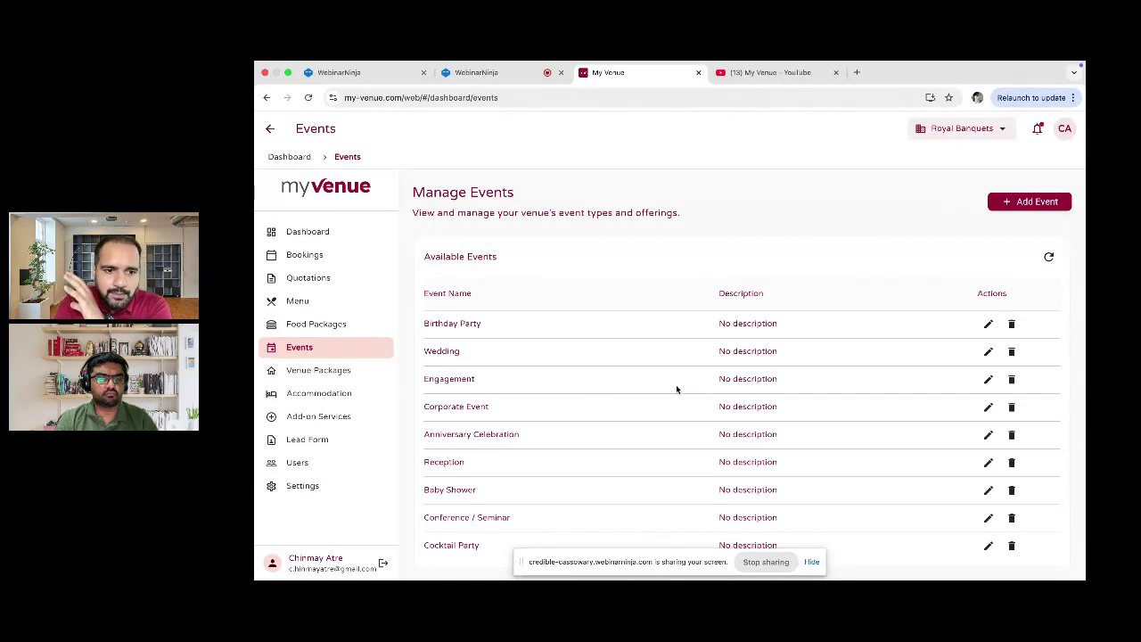
pyautogui.click(364, 367)
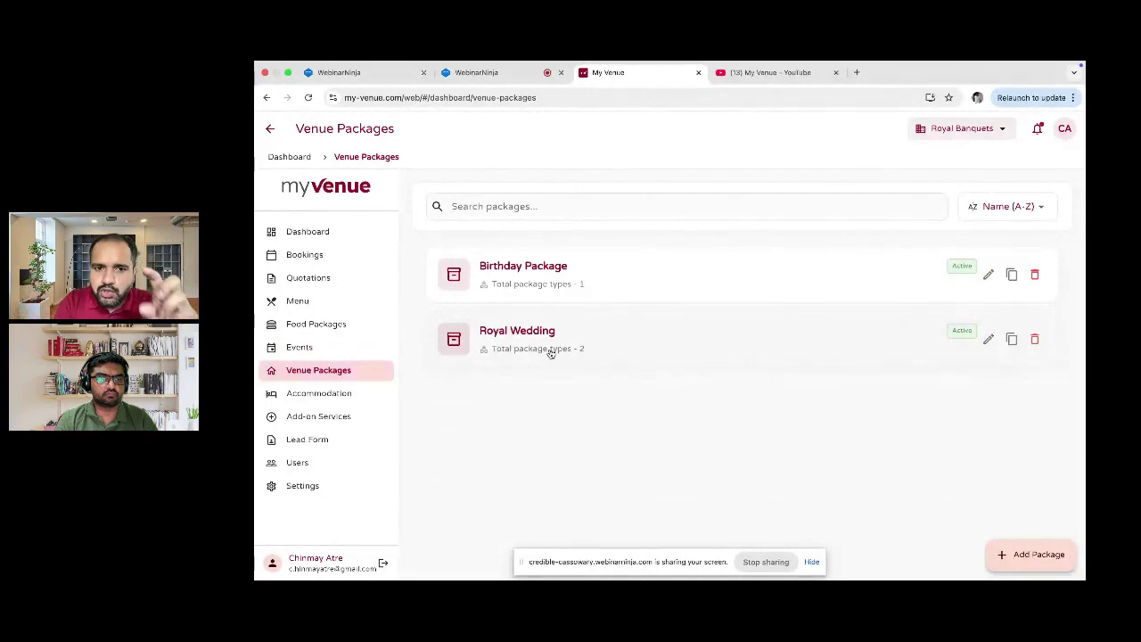
# Step: Edit Royal Wedding's Mehndi + Sangeet + Wedding package type and scroll through its three events
pyautogui.click(565, 350)
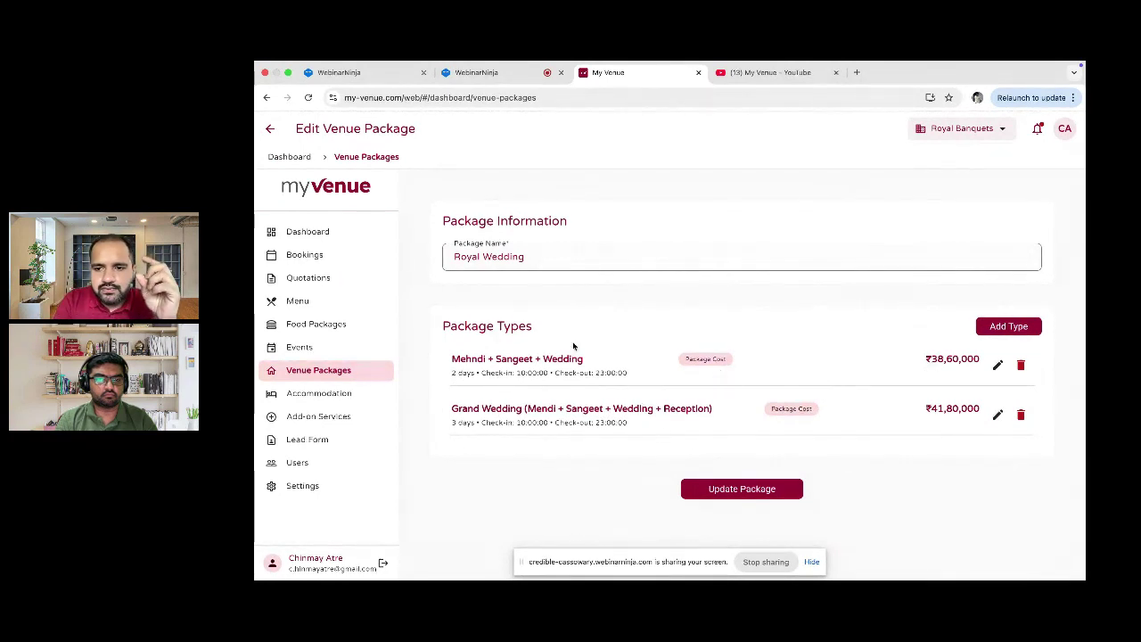
pyautogui.click(998, 364)
pyautogui.scroll(-5, 796, 382)
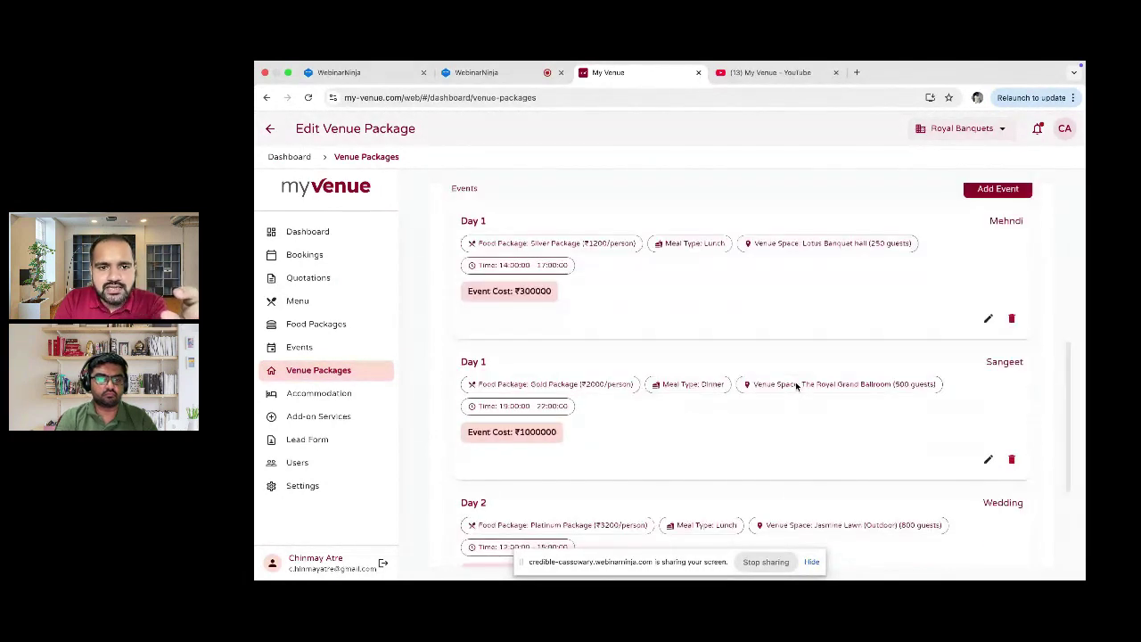
pyautogui.scroll(-3, 628, 328)
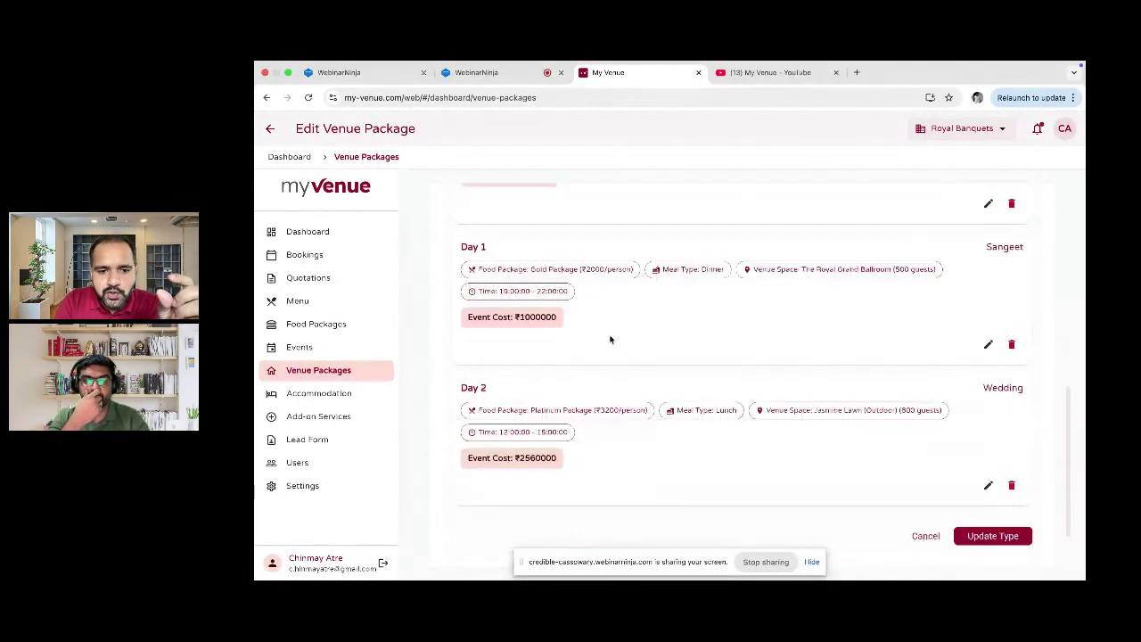
pyautogui.scroll(-2, 629, 417)
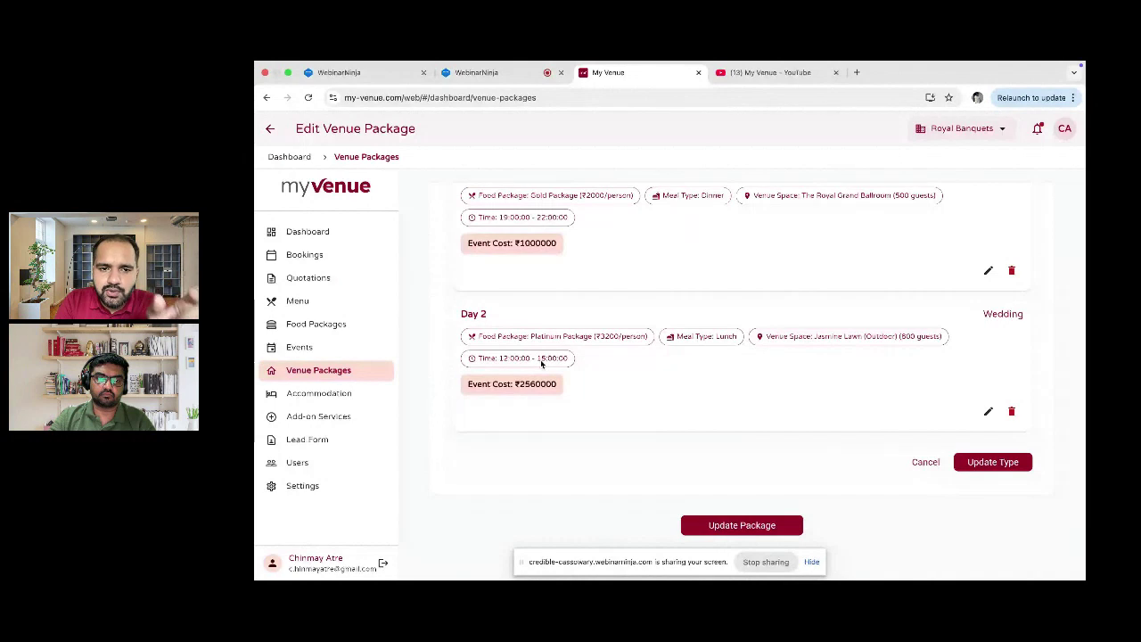
pyautogui.scroll(1, 541, 363)
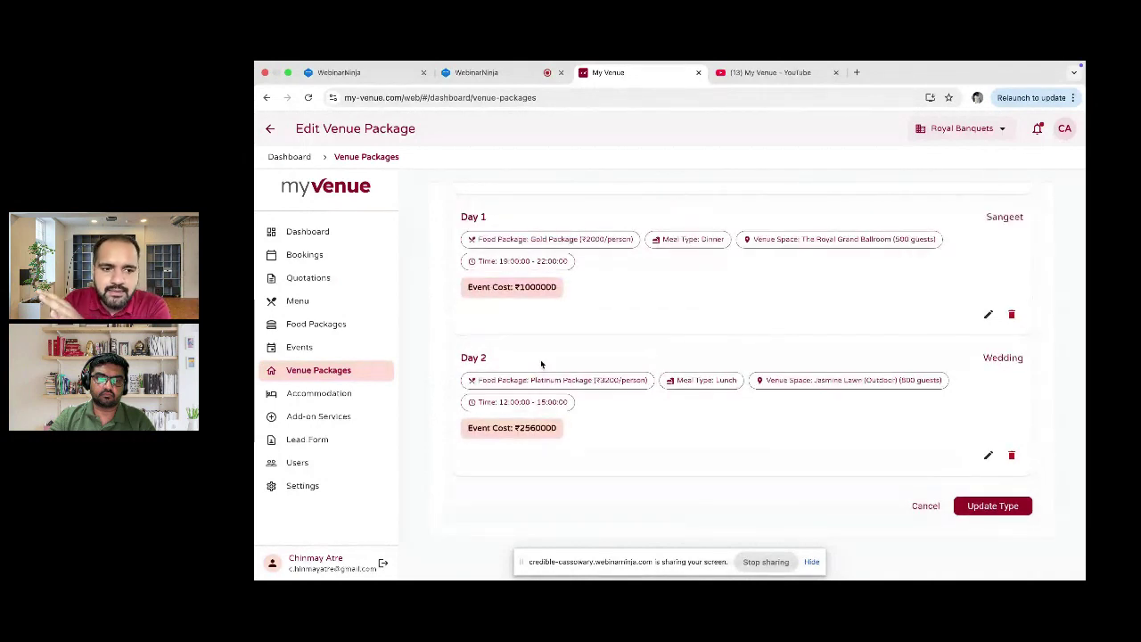
# Step: Review the Silver Package's dish categories under Food Packages, then go to Menu Management
pyautogui.click(329, 326)
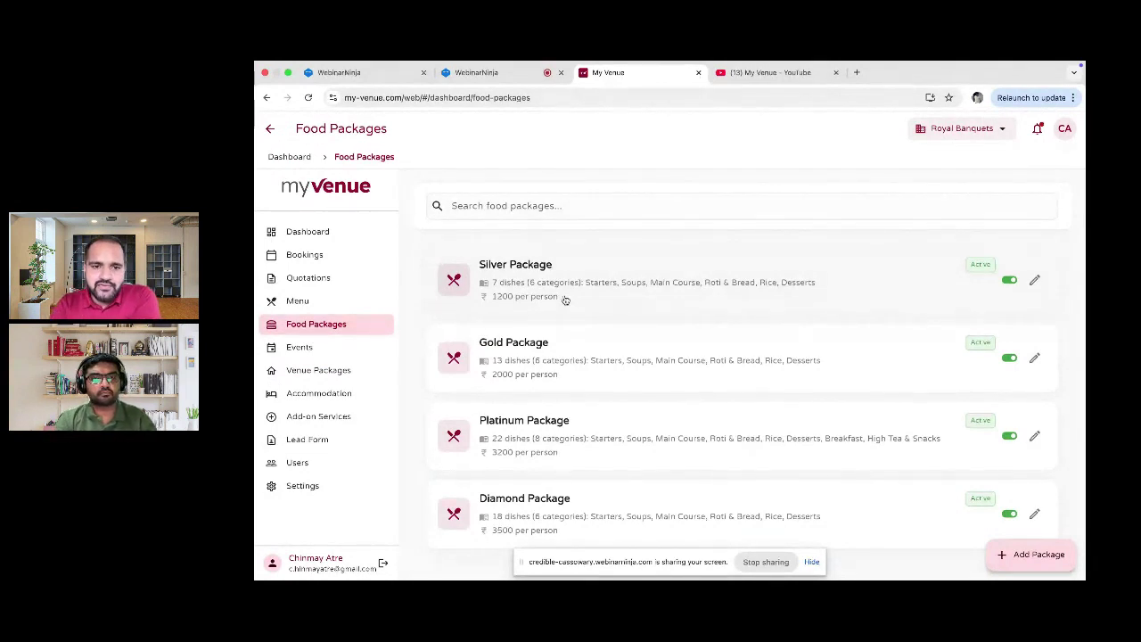
pyautogui.click(536, 279)
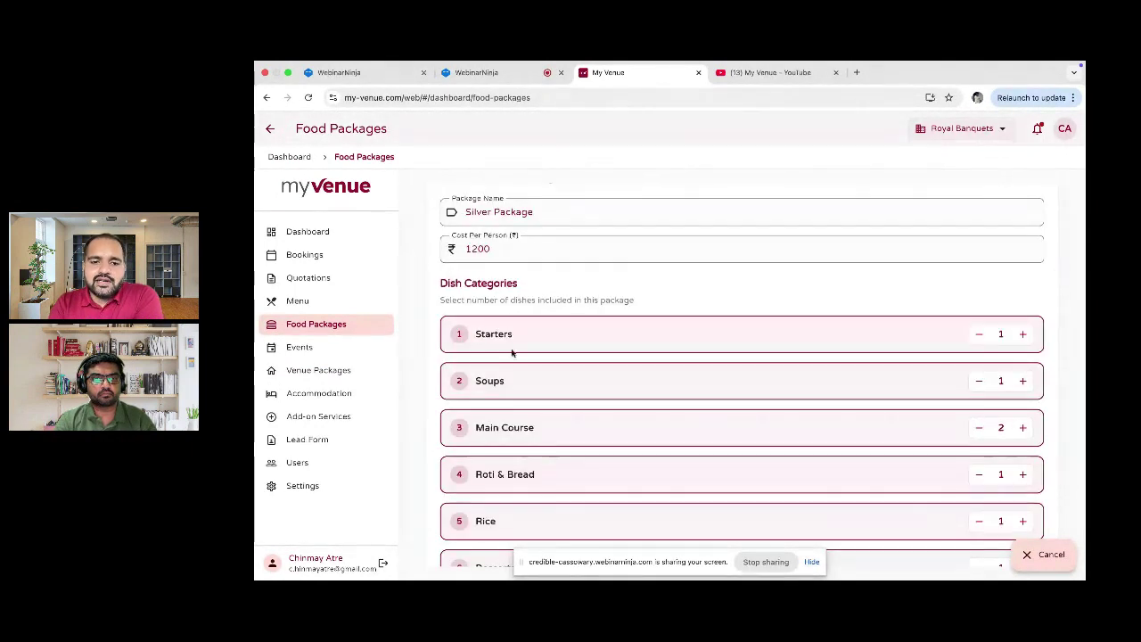
pyautogui.scroll(-2, 516, 432)
pyautogui.scroll(-1, 516, 433)
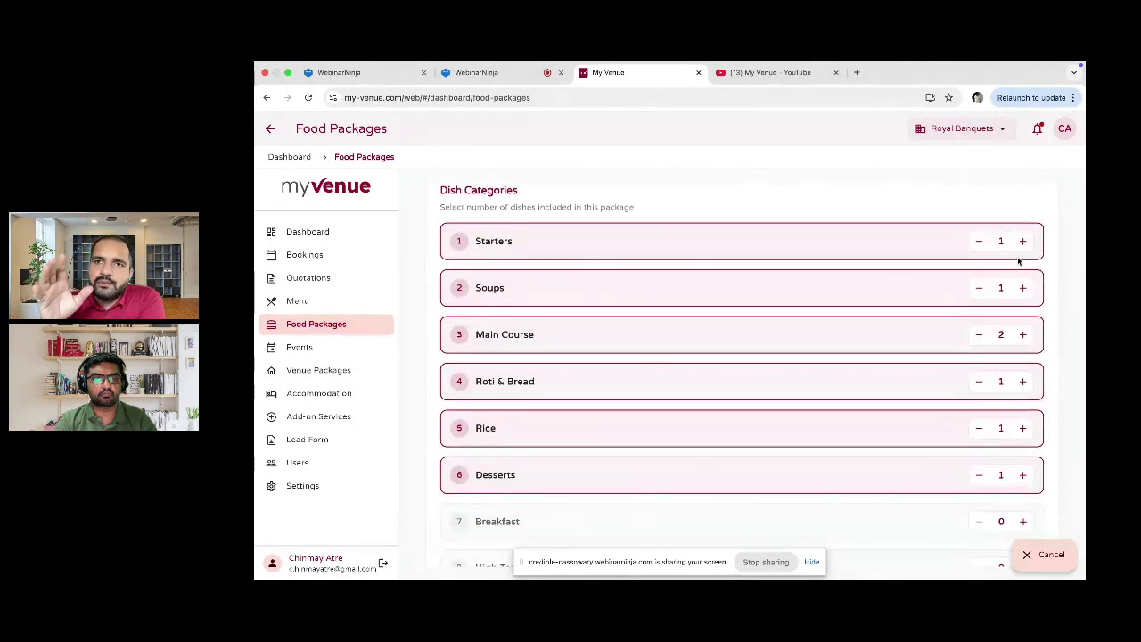
pyautogui.scroll(-3, 1019, 258)
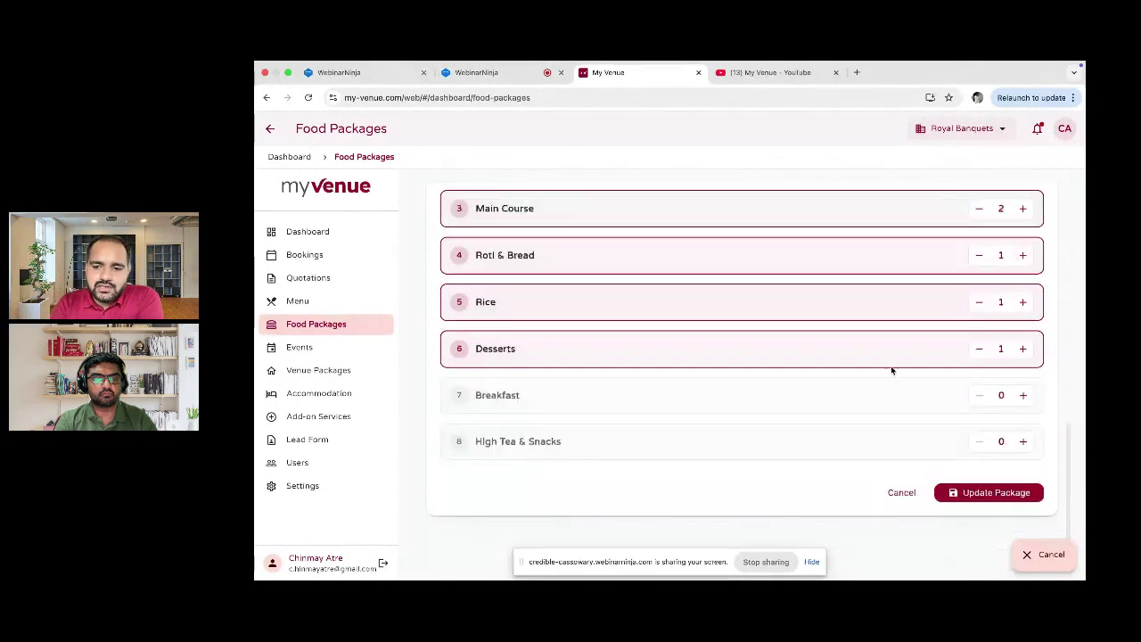
pyautogui.scroll(5, 892, 370)
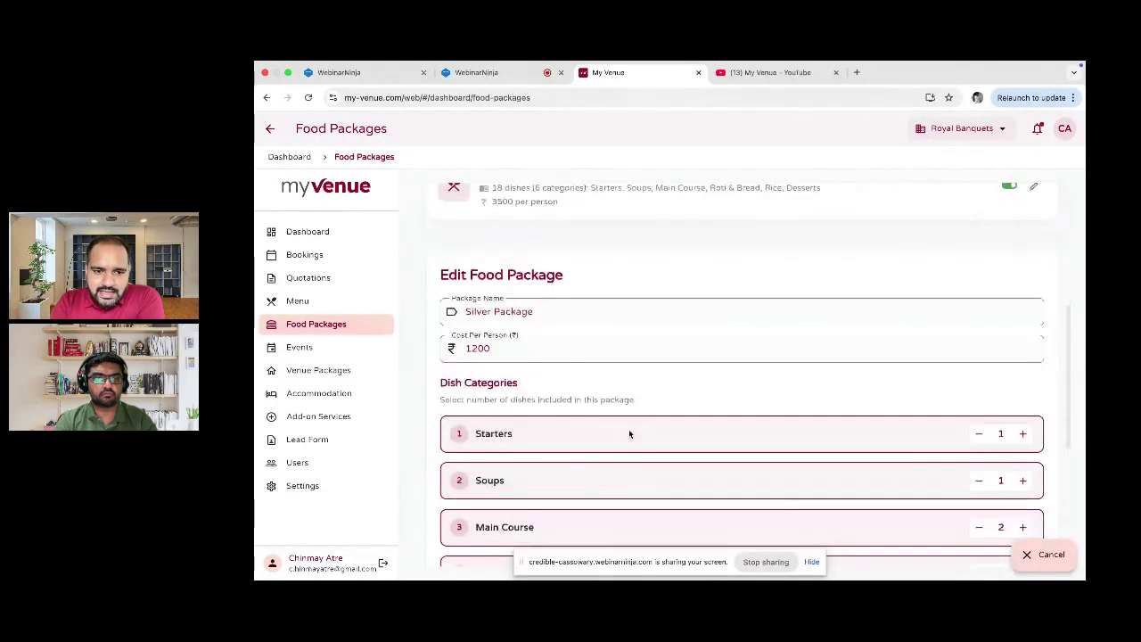
pyautogui.scroll(-1, 629, 434)
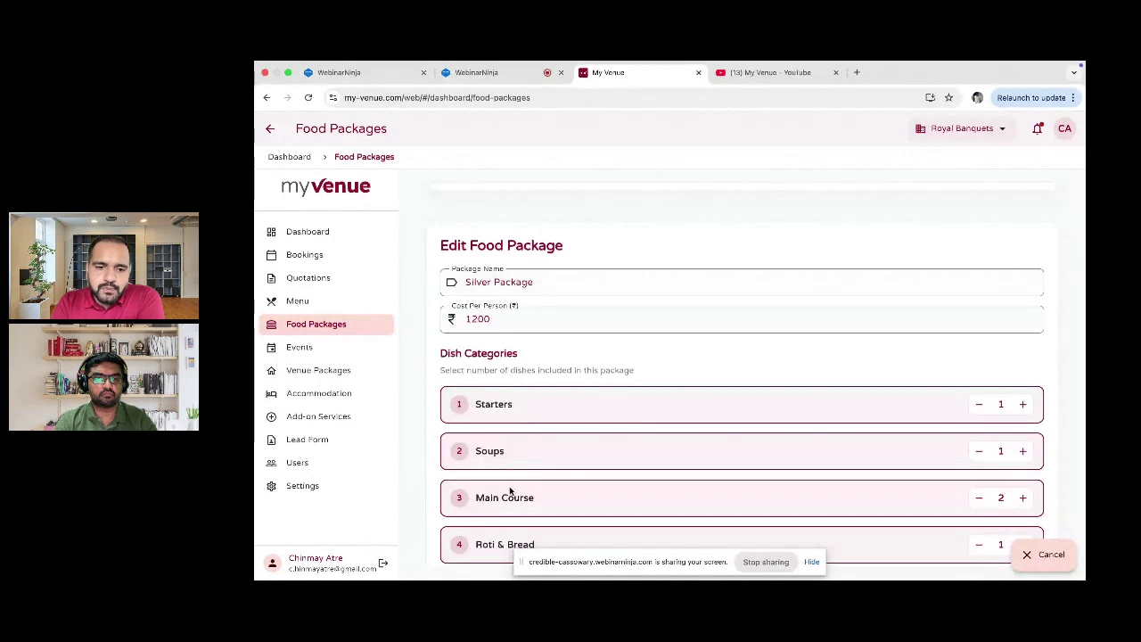
pyautogui.scroll(5, 579, 357)
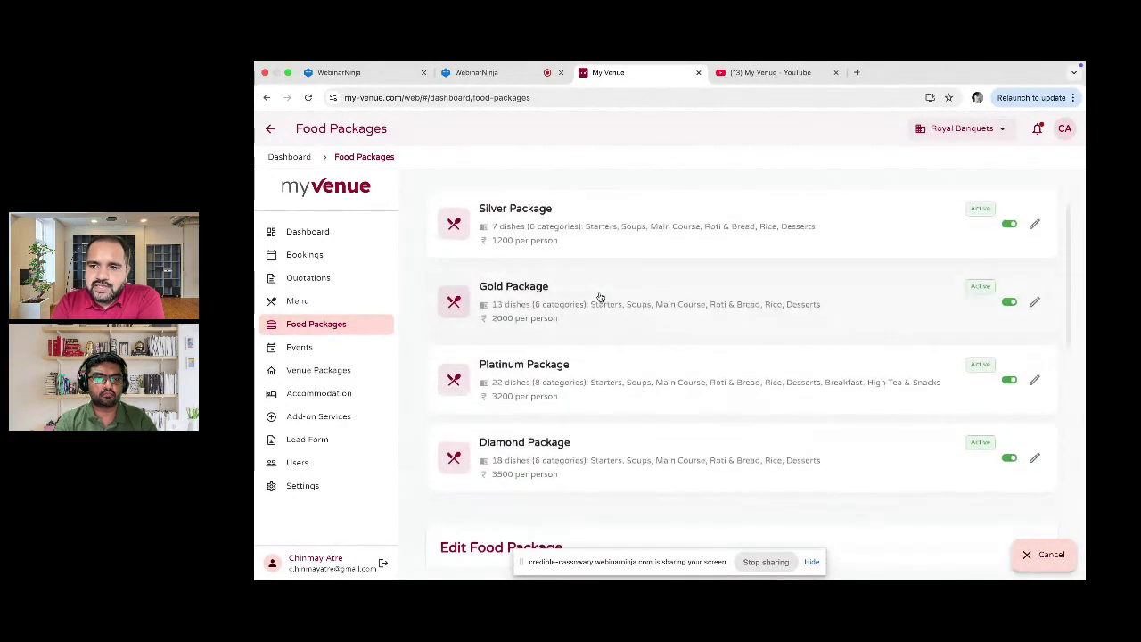
pyautogui.scroll(2, 600, 297)
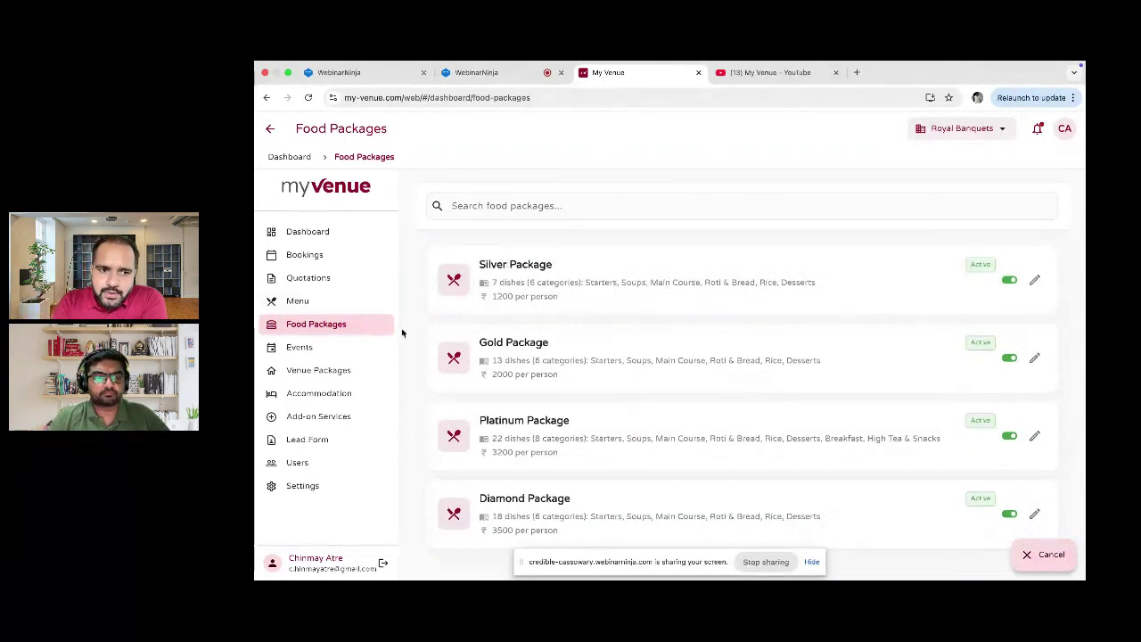
pyautogui.click(339, 304)
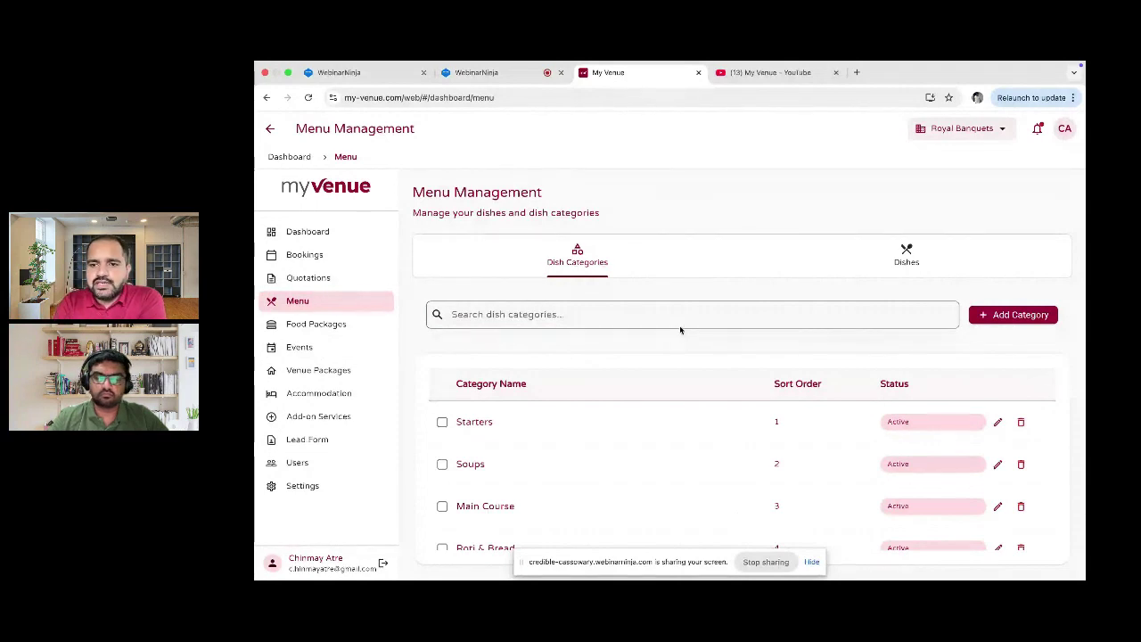
# Step: In the Dishes list, start a new dish named Solkadhi with category Starters, then cancel it
pyautogui.click(921, 251)
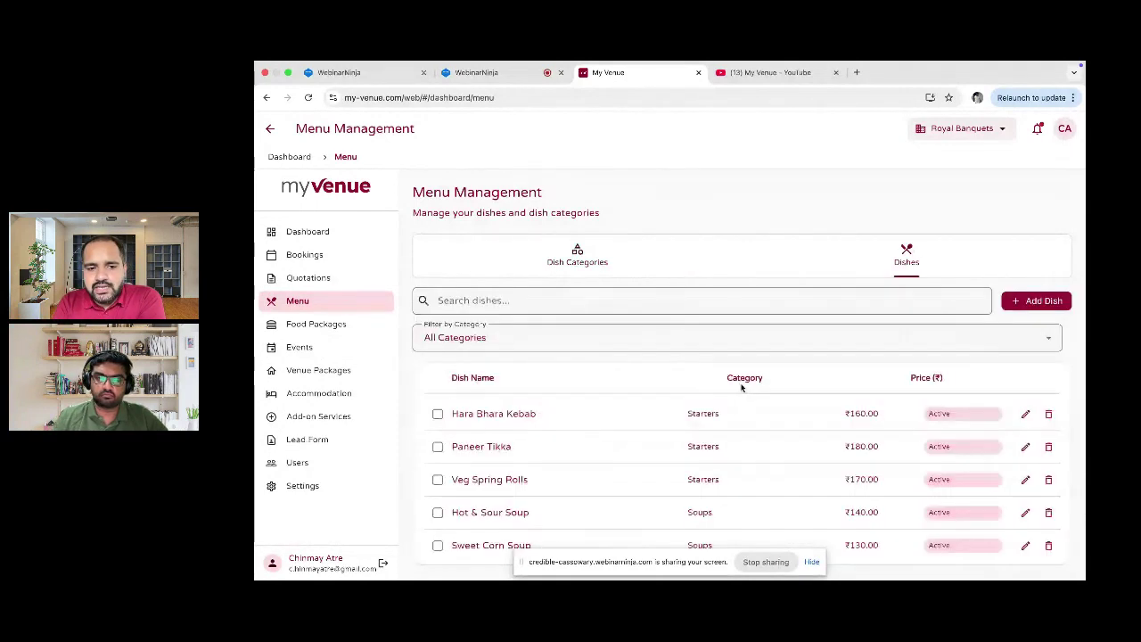
pyautogui.click(1037, 300)
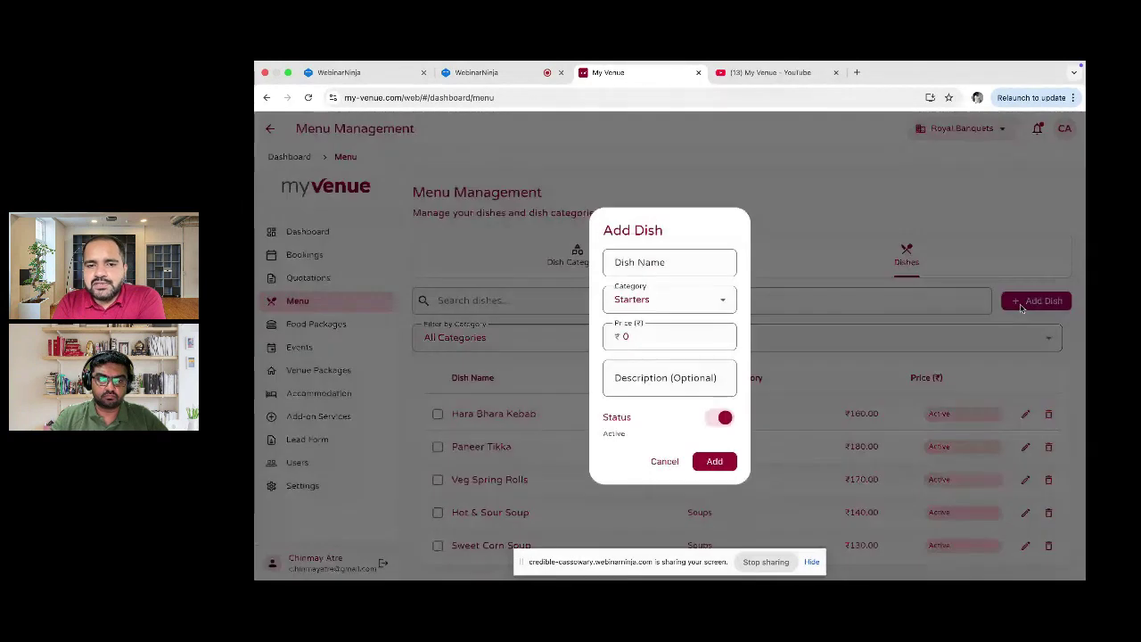
pyautogui.click(711, 268)
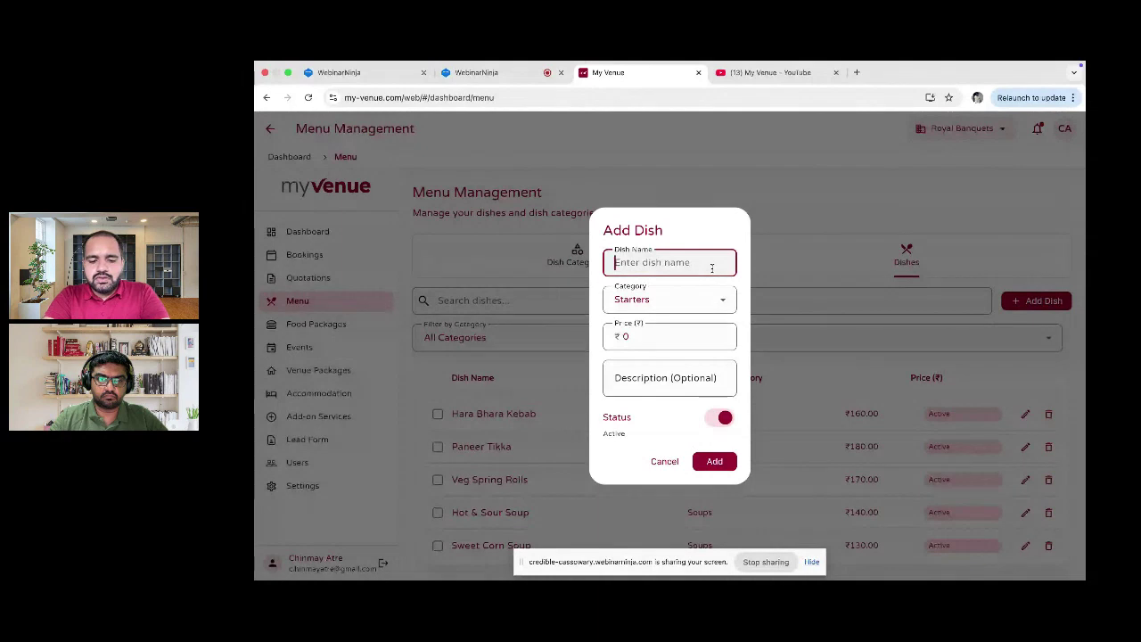
pyautogui.write('Solkadhi')
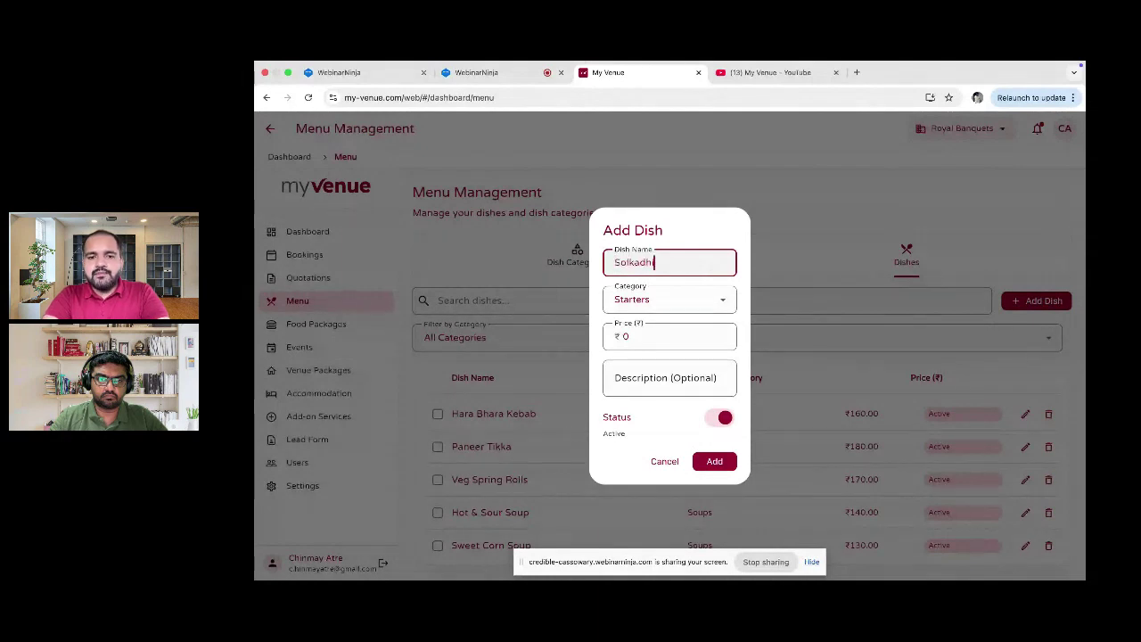
pyautogui.click(713, 294)
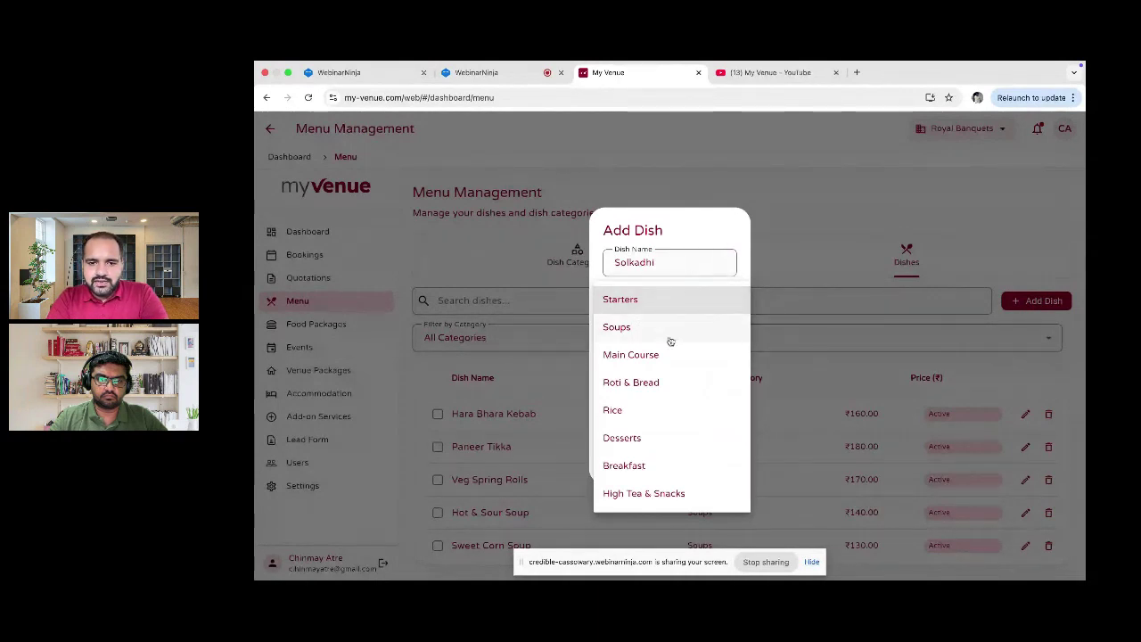
pyautogui.click(698, 260)
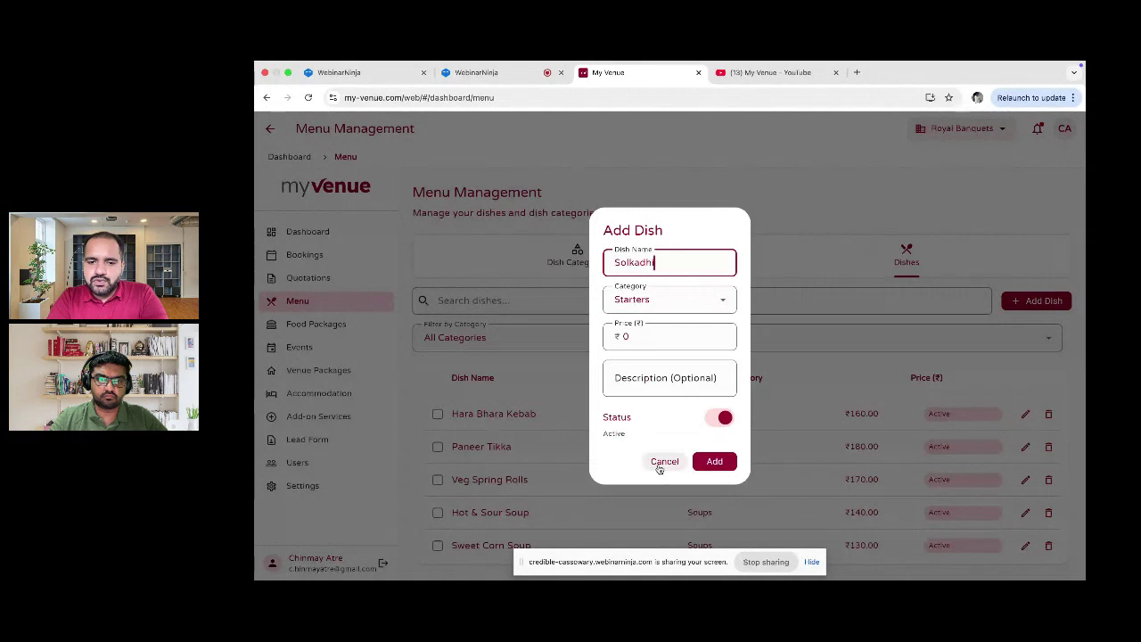
pyautogui.click(662, 462)
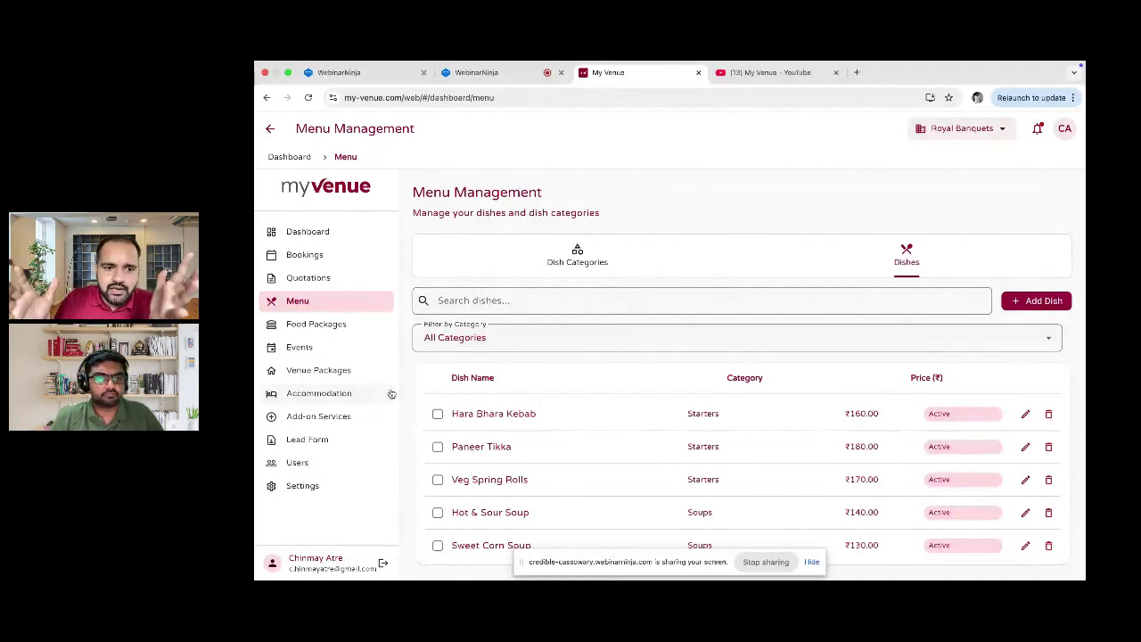
# Step: Go to Accommodation to see the Standard Room at ₹1,500 per night with 4 units
pyautogui.click(391, 393)
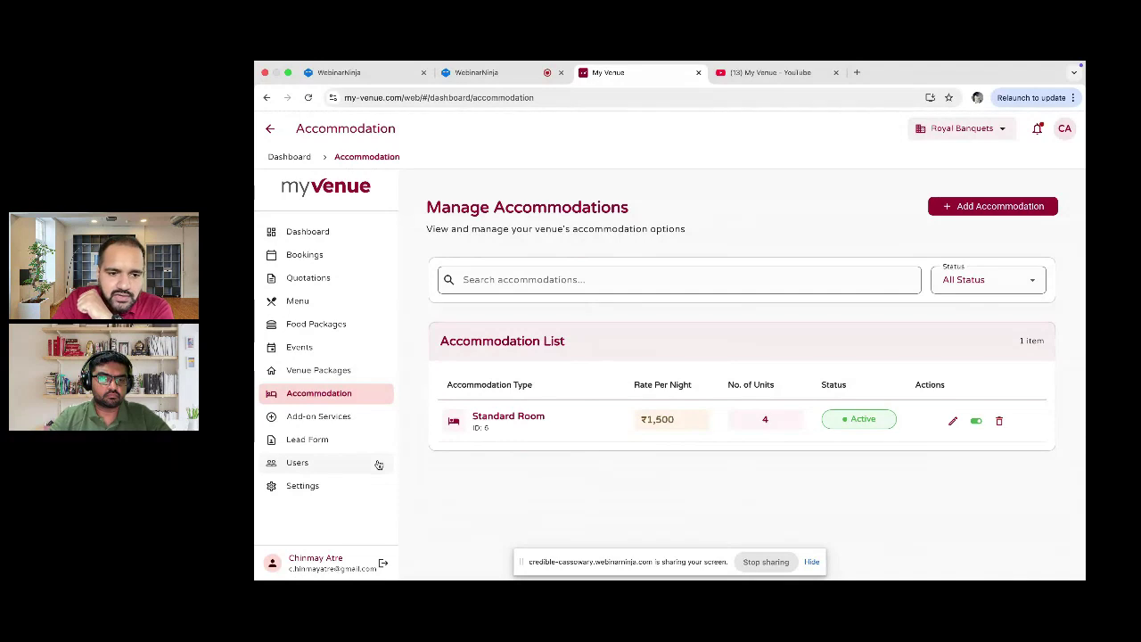
# Step: Check the add-on services list and its categories, then go to User Management with its Admin and Manager
pyautogui.click(343, 418)
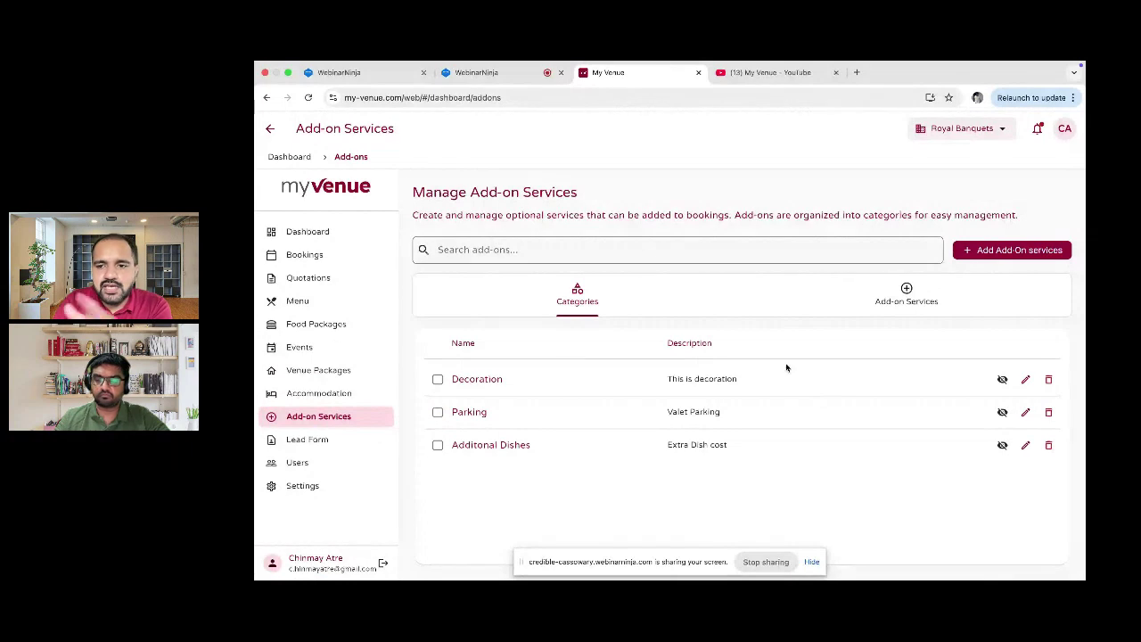
pyautogui.click(903, 294)
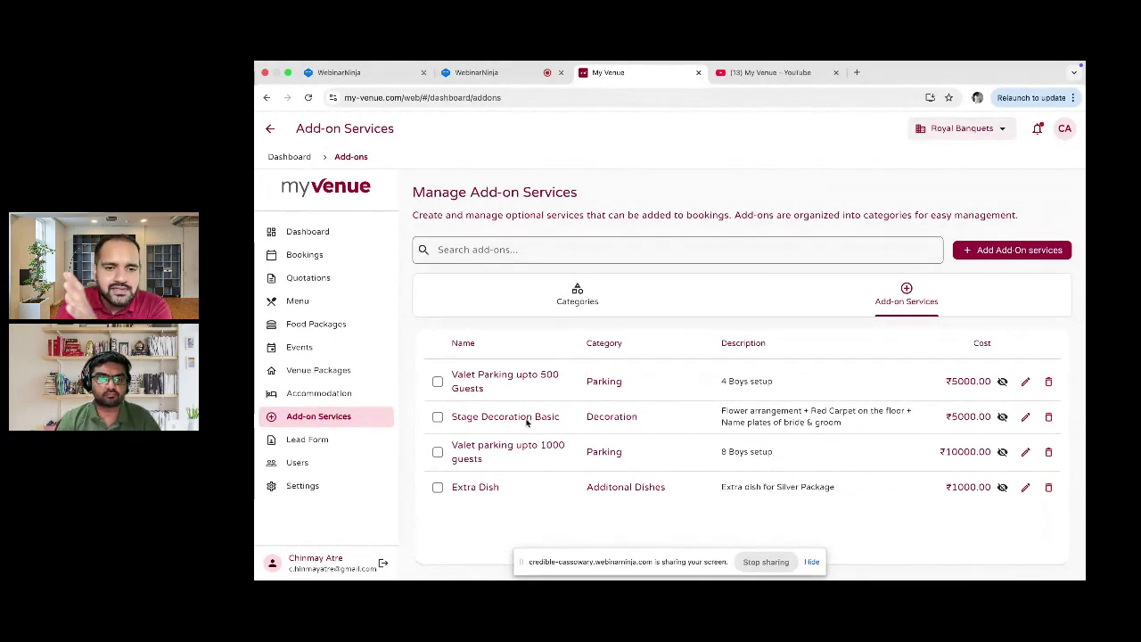
pyautogui.click(580, 304)
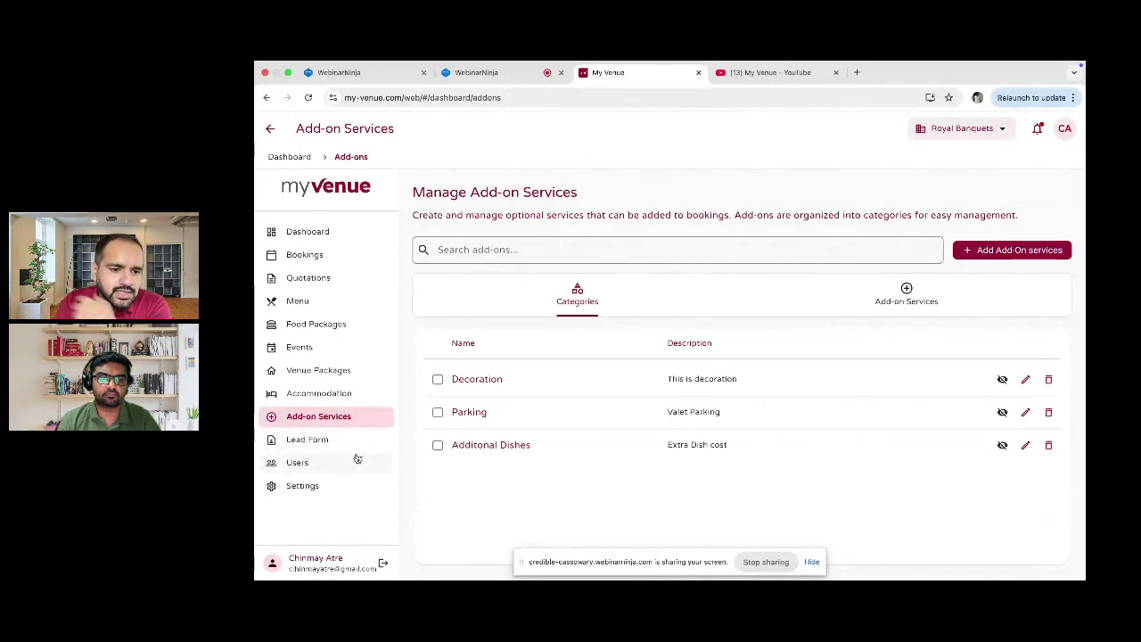
pyautogui.click(356, 462)
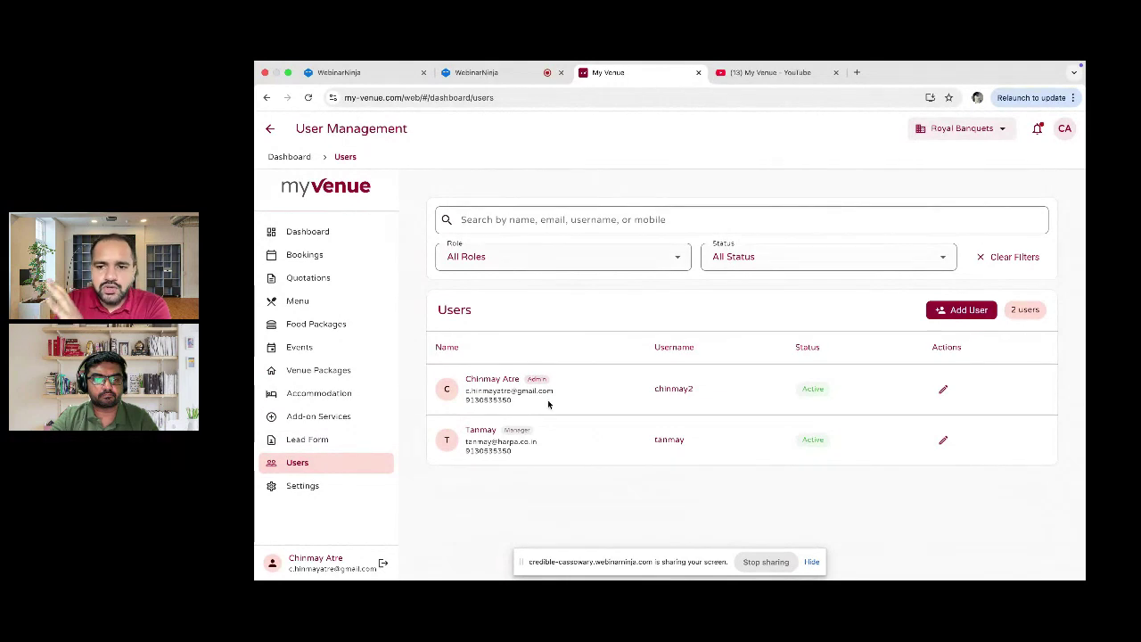
# Step: Glance at the Add User form, then scroll System Settings' Banquet Details down to Sub Venues
pyautogui.click(968, 311)
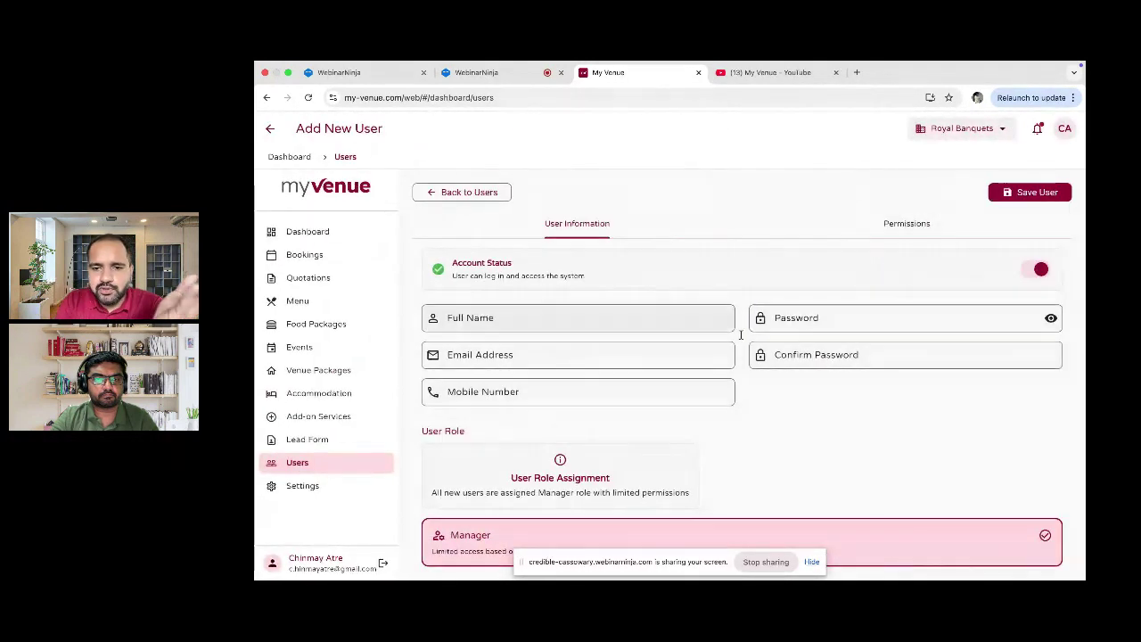
pyautogui.scroll(-1, 747, 339)
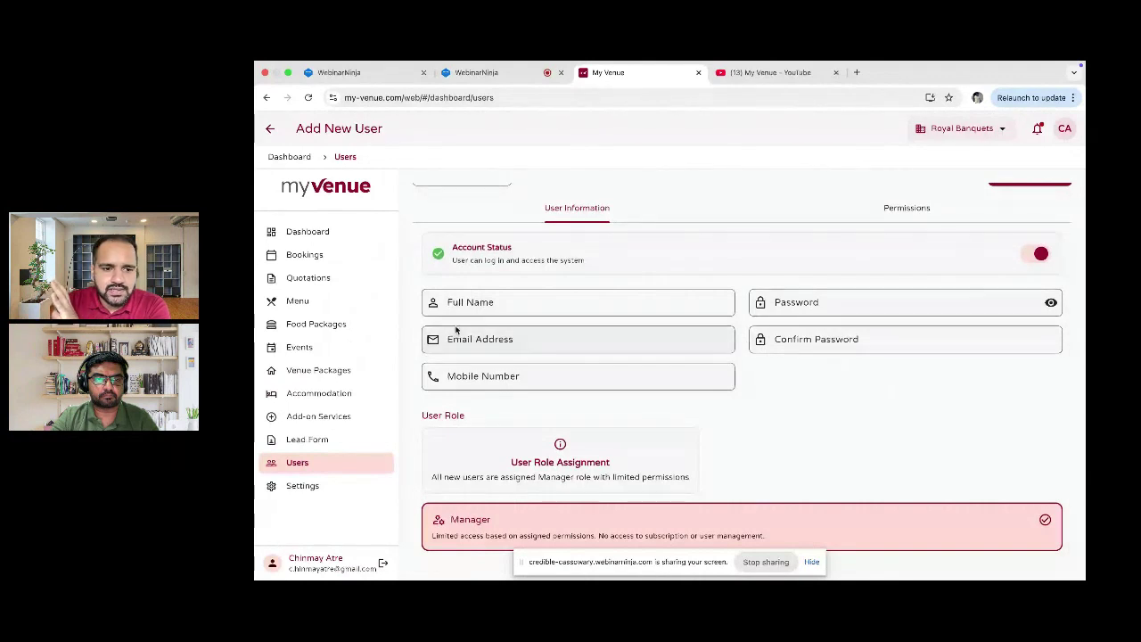
pyautogui.click(312, 488)
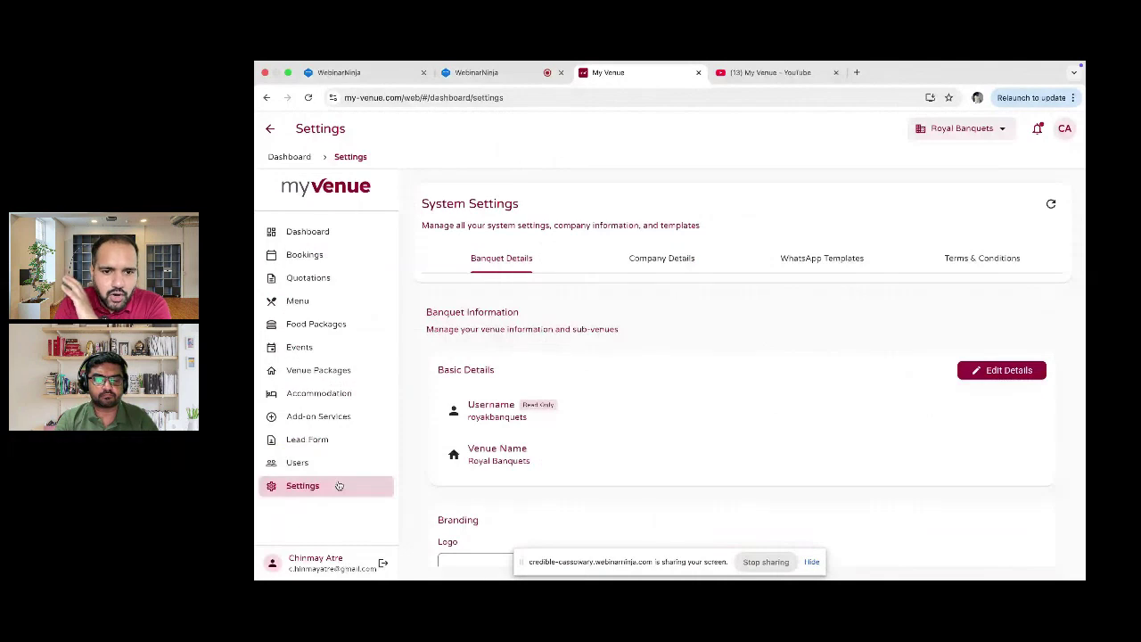
pyautogui.scroll(-1, 611, 380)
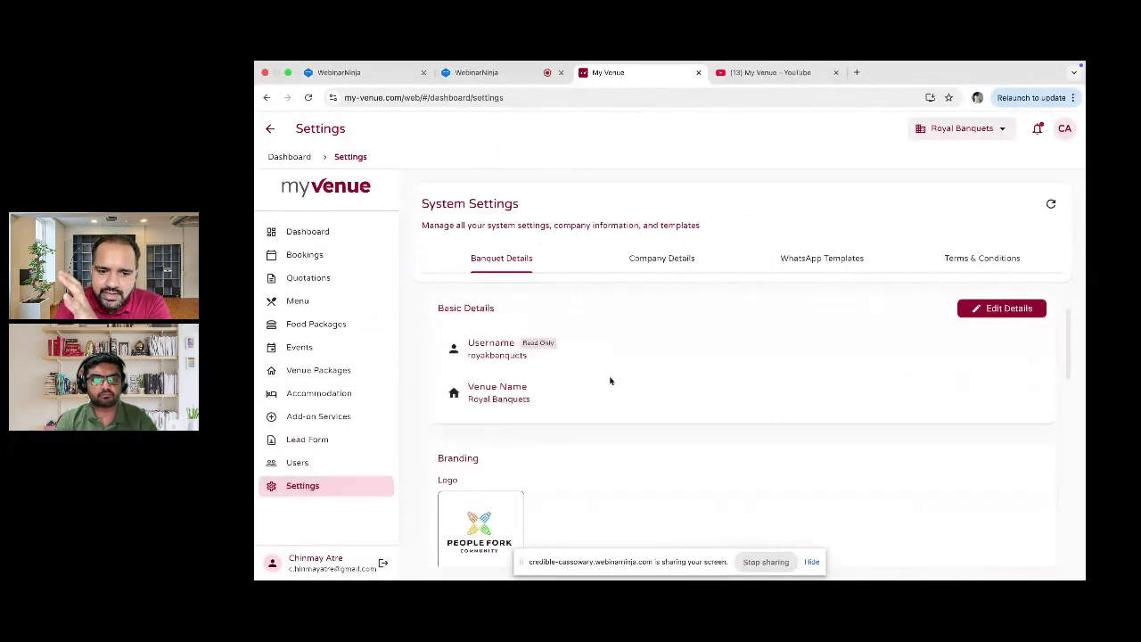
pyautogui.scroll(-5, 610, 381)
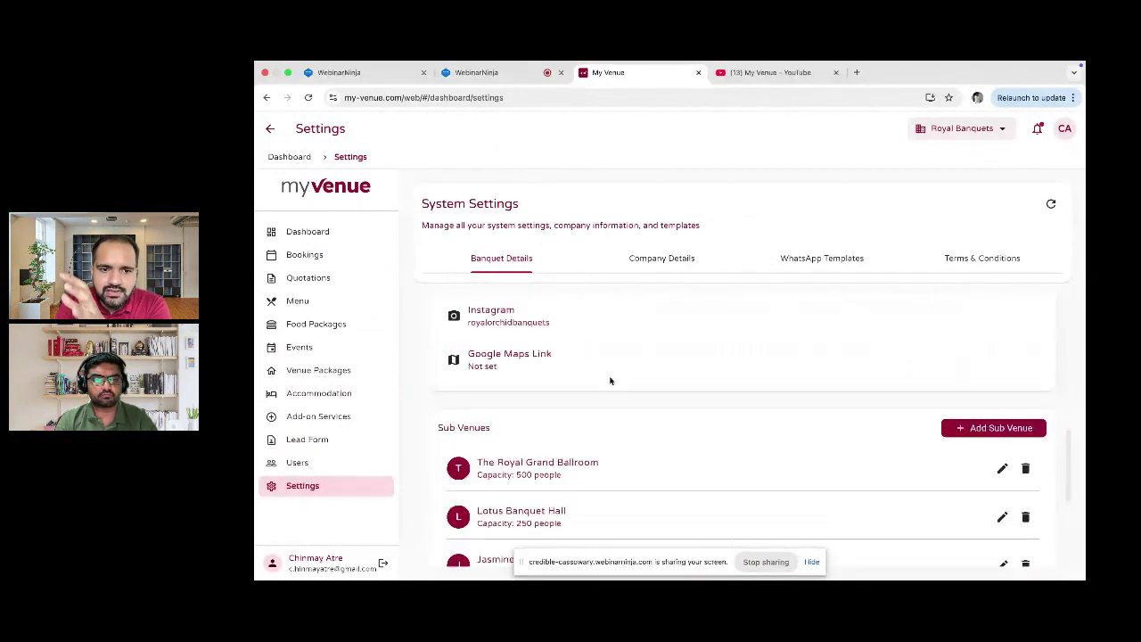
pyautogui.scroll(2, 611, 381)
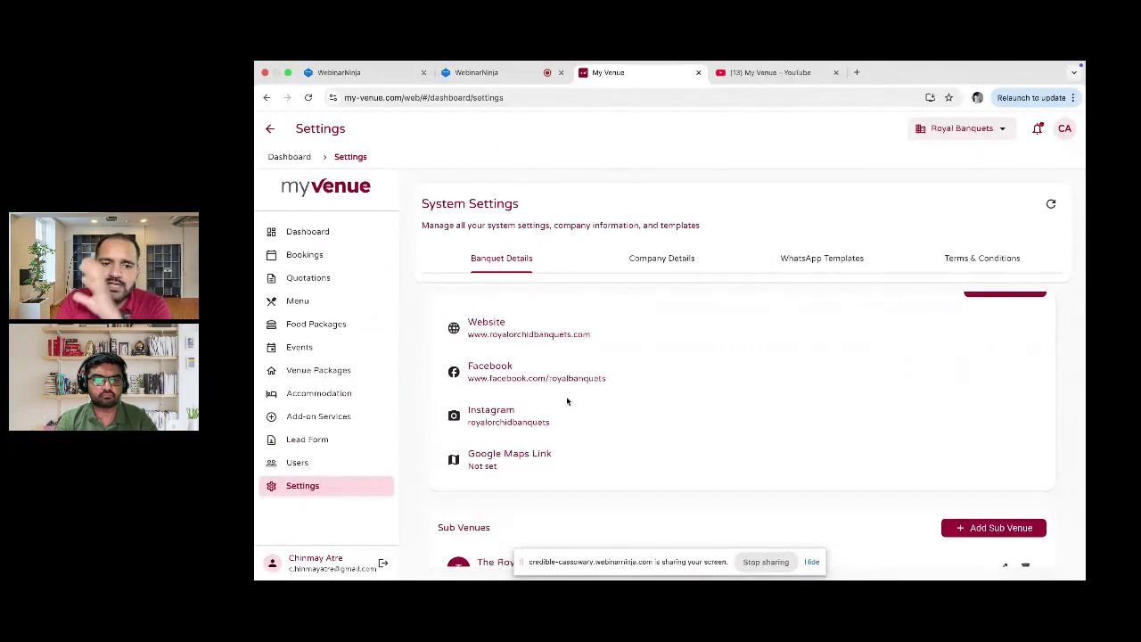
pyautogui.scroll(-1, 567, 401)
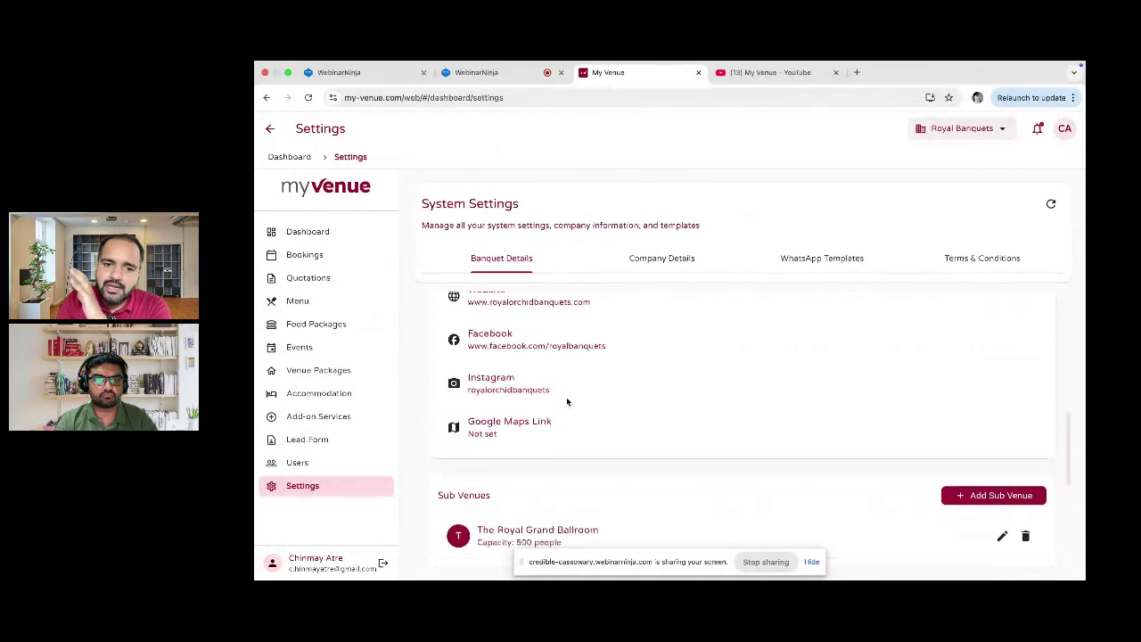
pyautogui.scroll(-2, 567, 401)
pyautogui.scroll(-5, 566, 401)
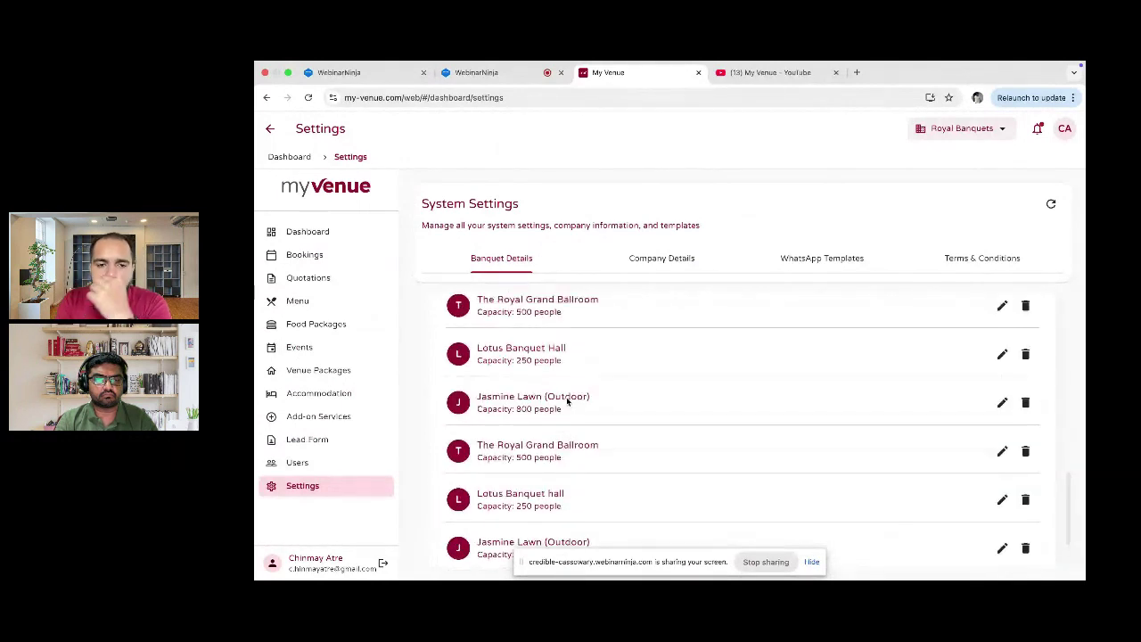
pyautogui.scroll(2, 566, 401)
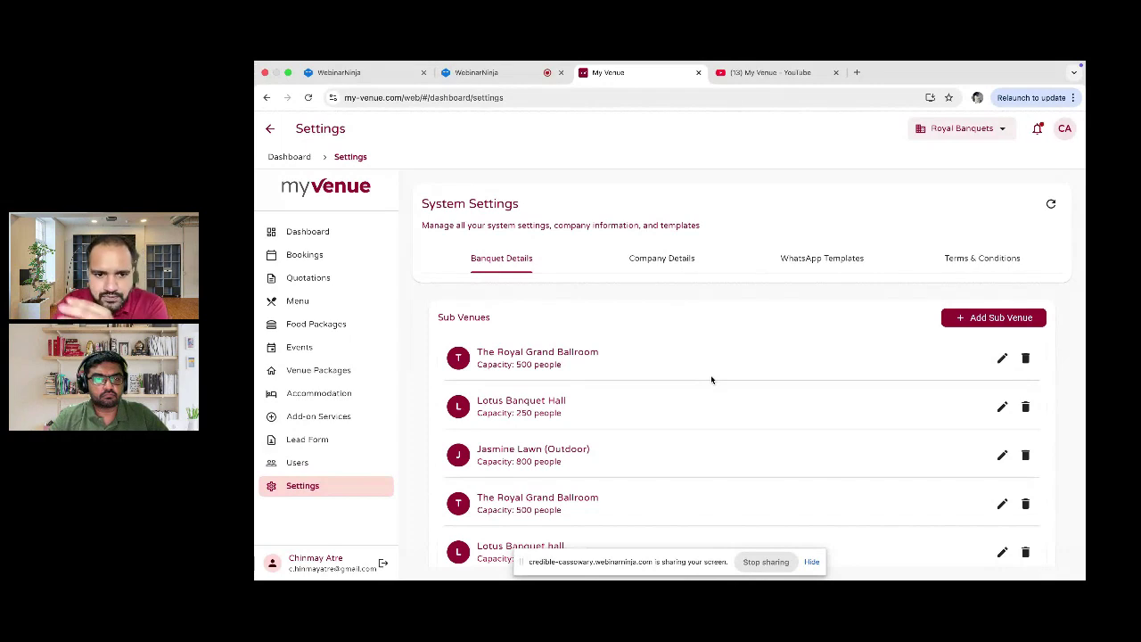
pyautogui.scroll(1, 541, 418)
pyautogui.scroll(1, 517, 425)
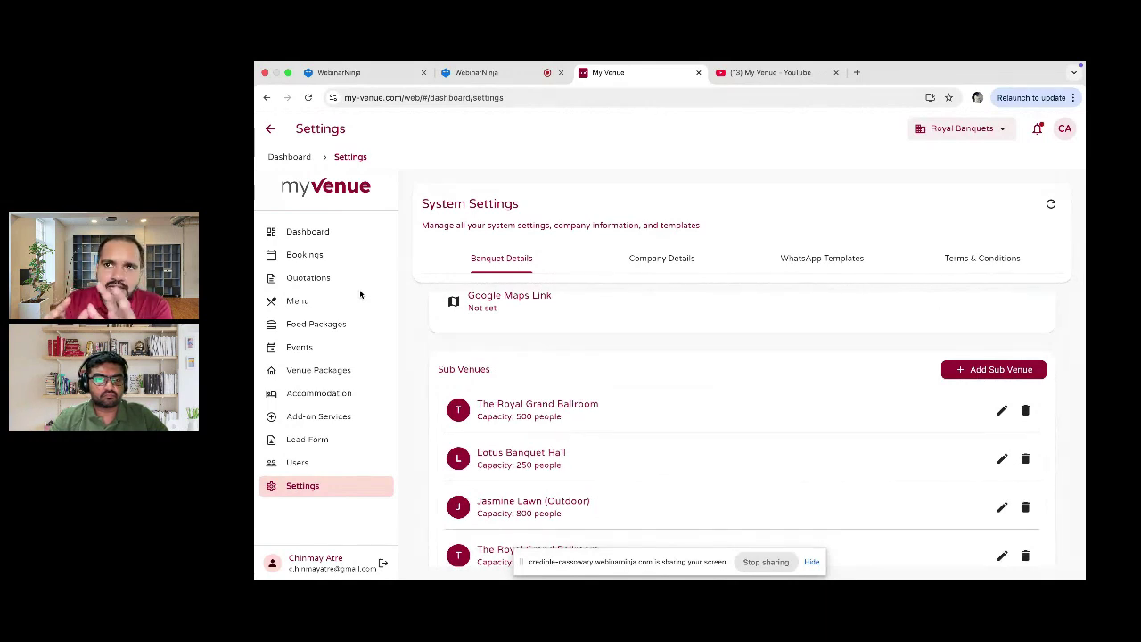
# Step: Go to the Dashboard and scroll to the Recent Activity feed and Quick Actions
pyautogui.click(313, 239)
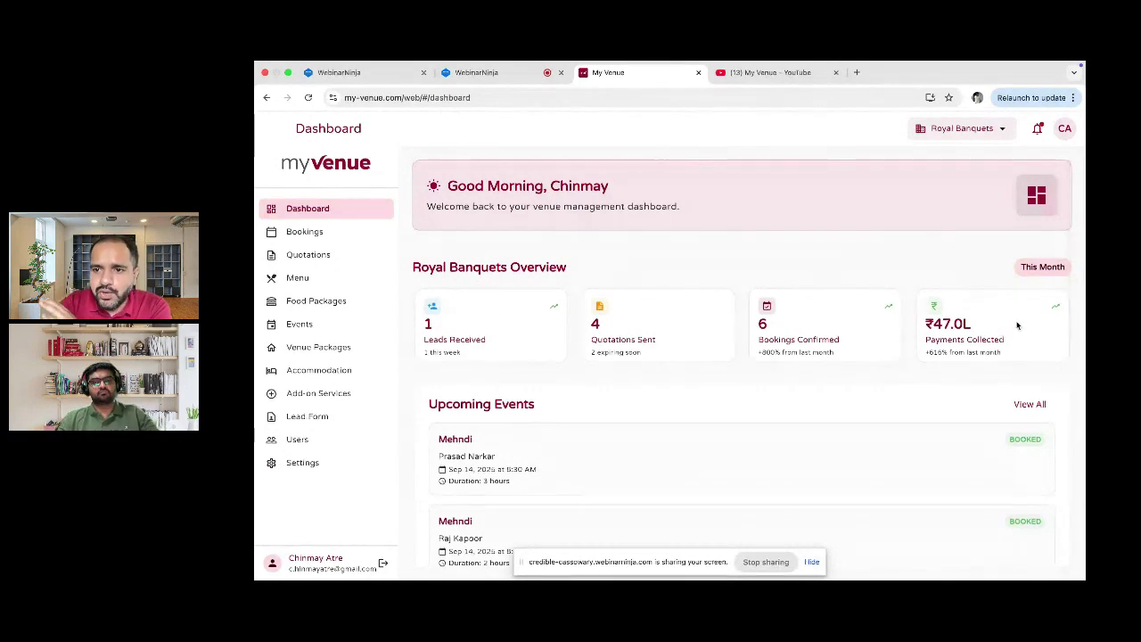
pyautogui.scroll(-6, 1023, 320)
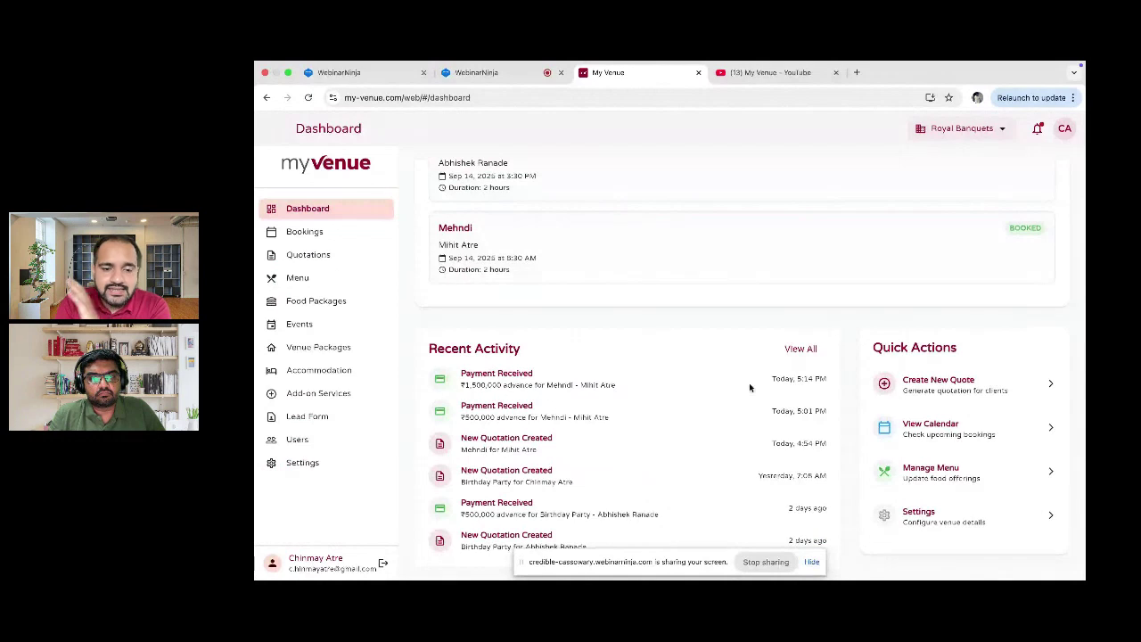
pyautogui.scroll(-1, 651, 383)
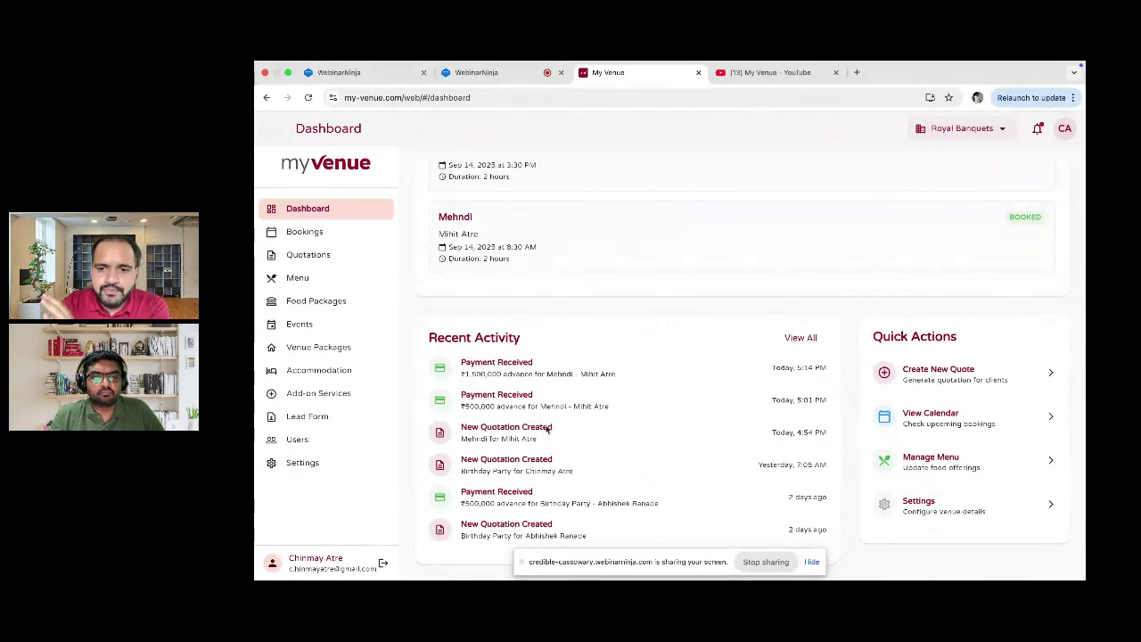
pyautogui.scroll(1, 545, 427)
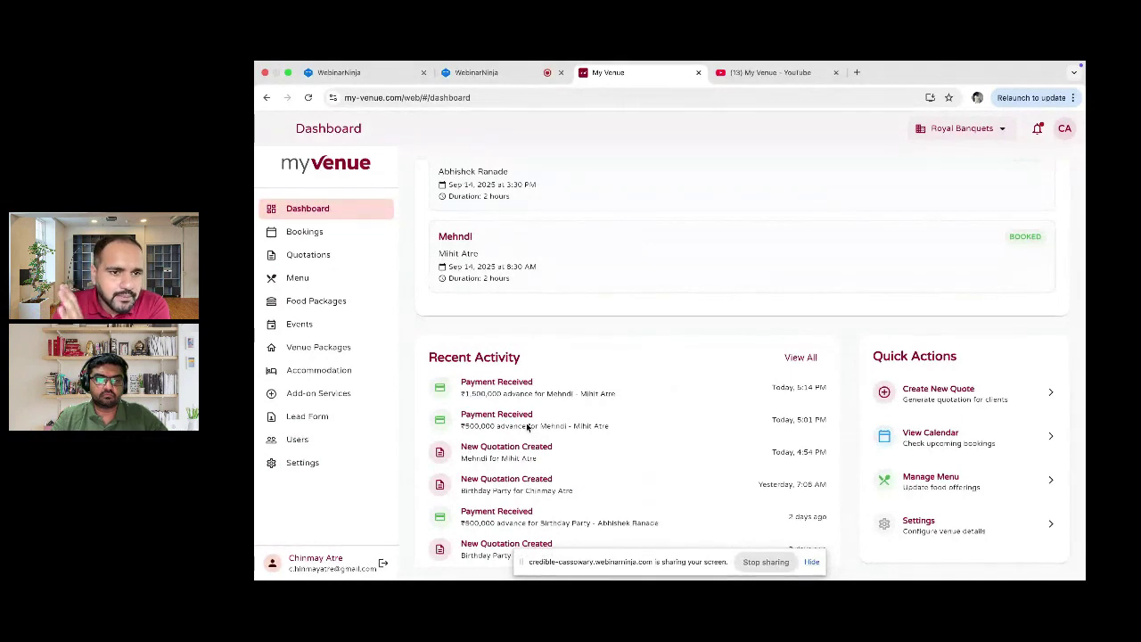
# Step: Move the Bookings calendar to October 2025 and check October 20, October 5, then October 20 again
pyautogui.click(330, 234)
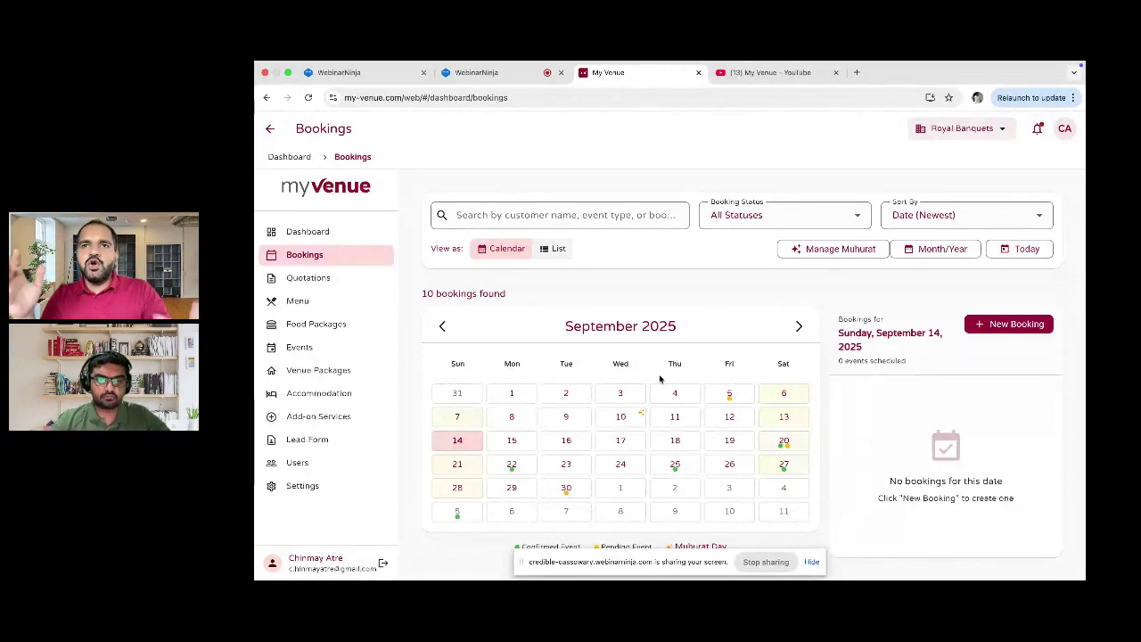
pyautogui.click(801, 328)
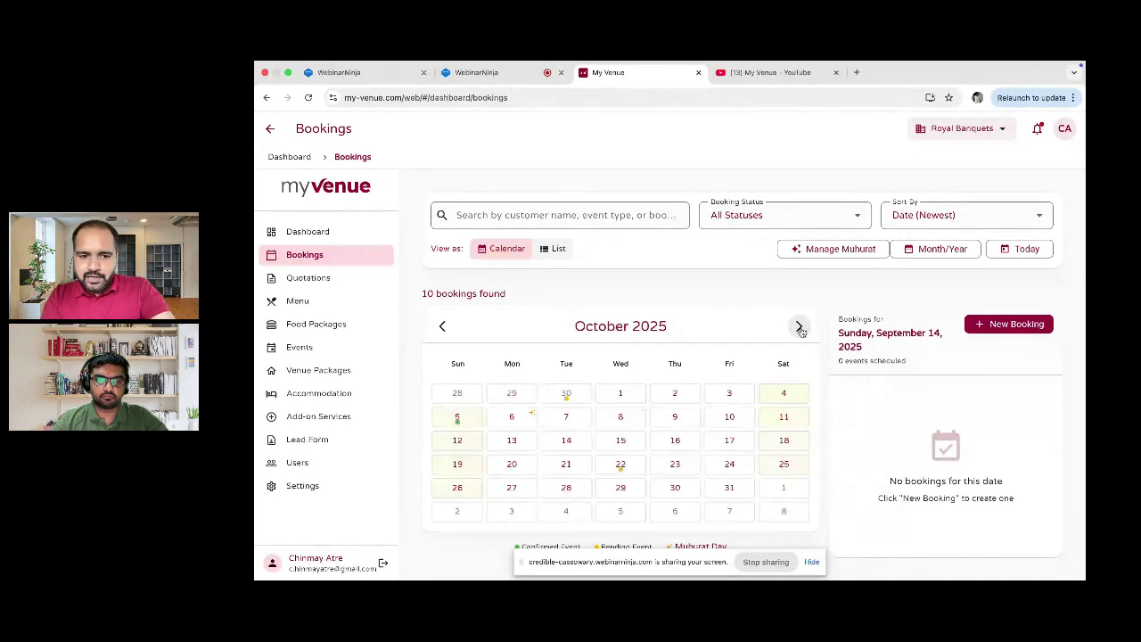
pyautogui.click(524, 465)
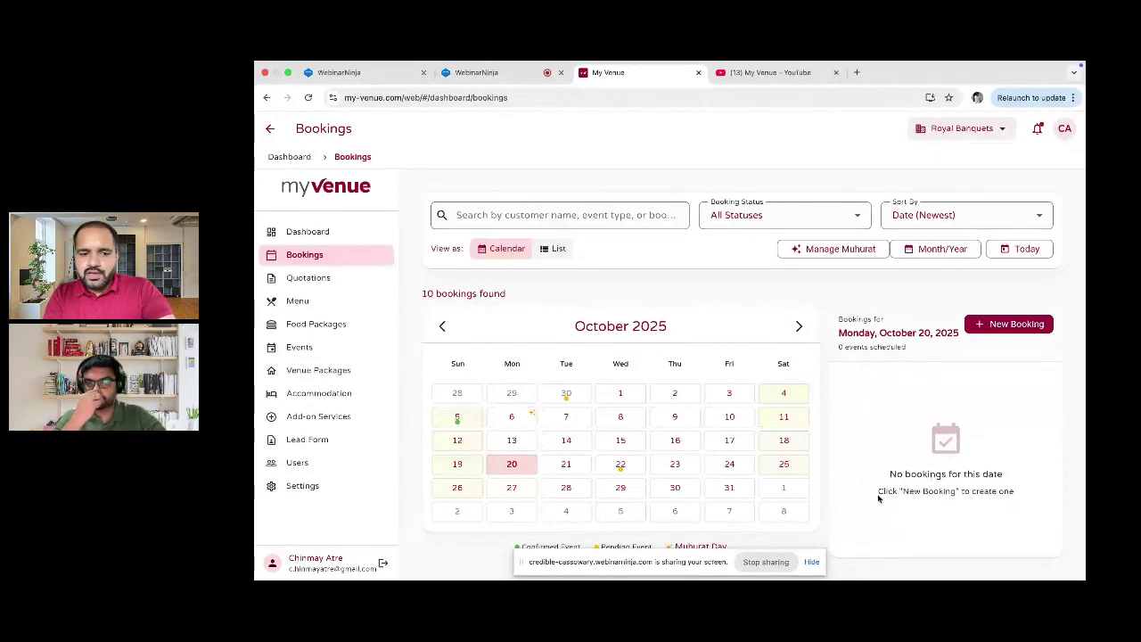
pyautogui.click(482, 417)
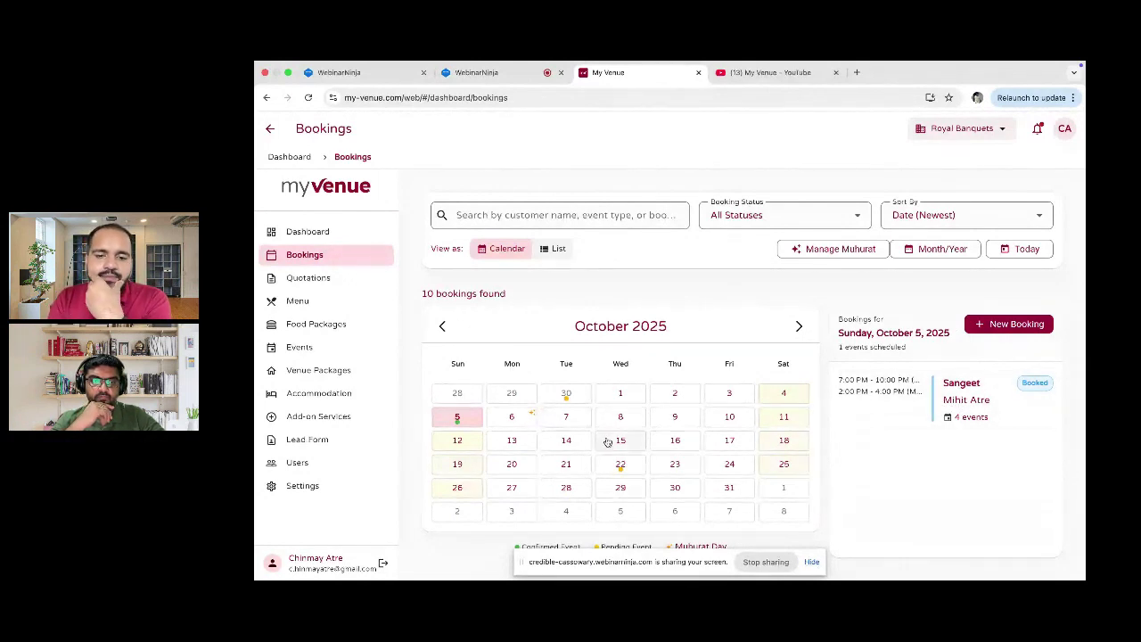
pyautogui.click(512, 464)
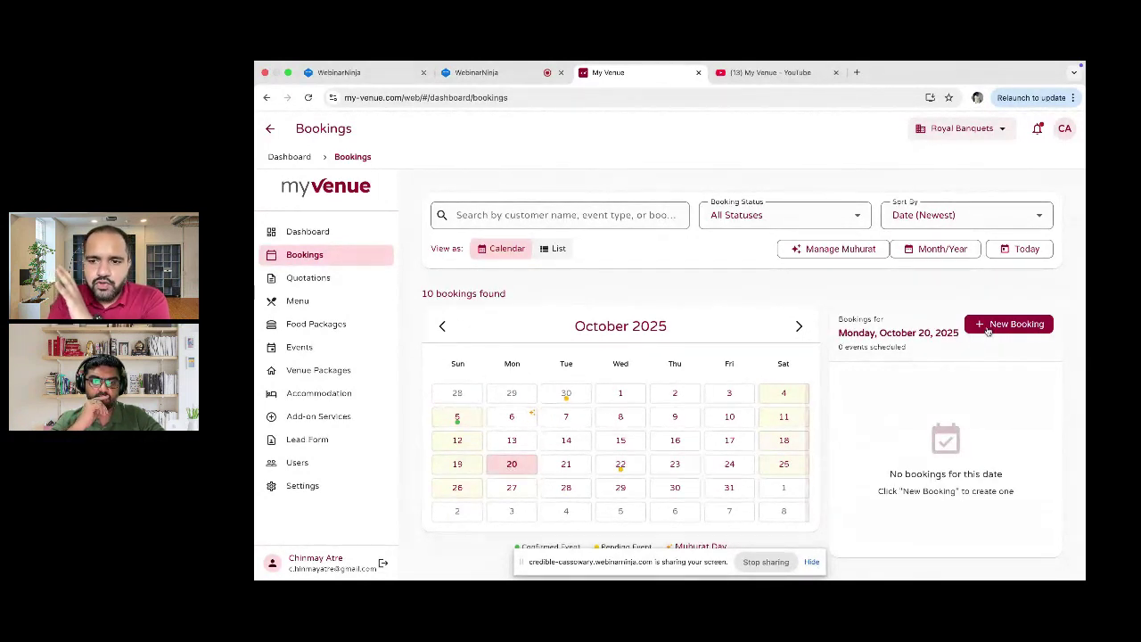
# Step: From Quotations, create a New Quotation and leave the Customer Name field blank
pyautogui.click(988, 327)
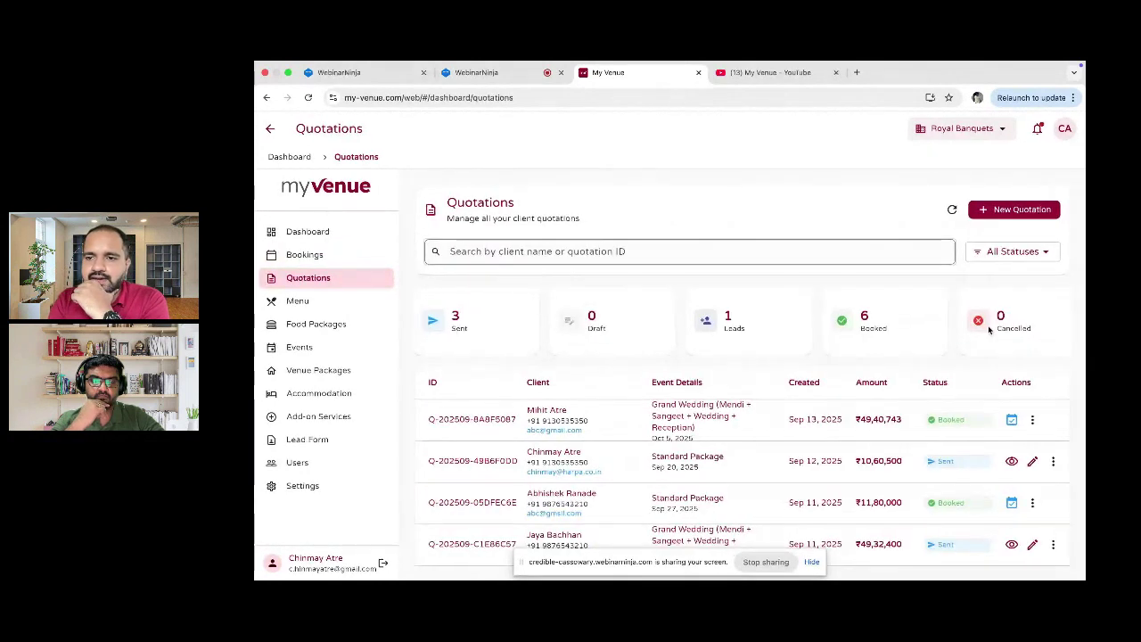
pyautogui.click(1041, 206)
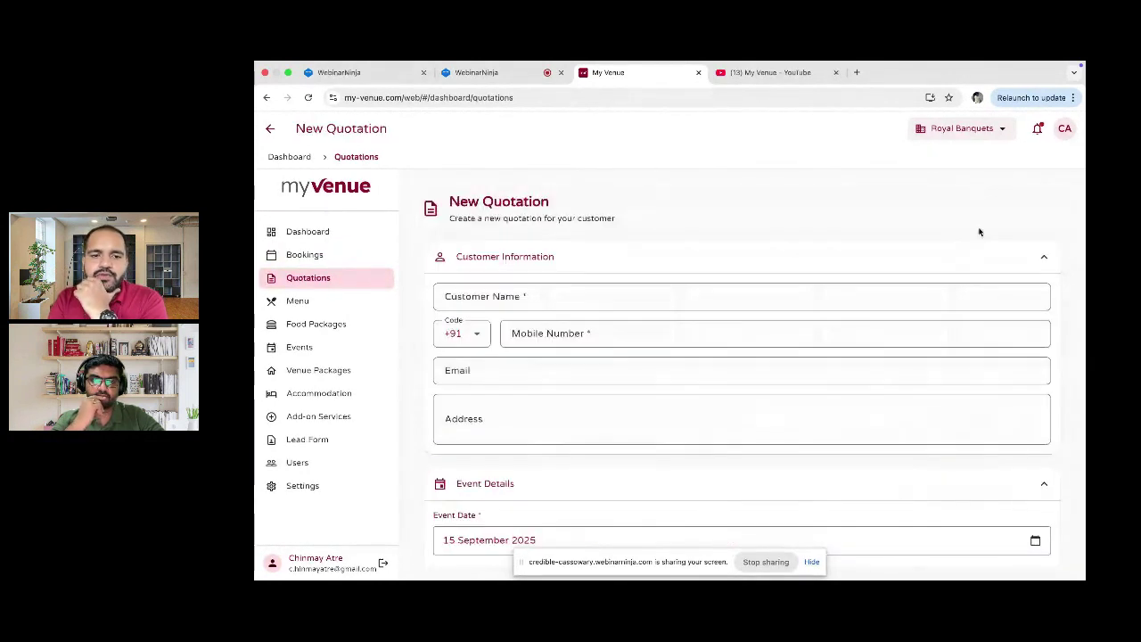
pyautogui.click(642, 294)
pyautogui.write('Y')
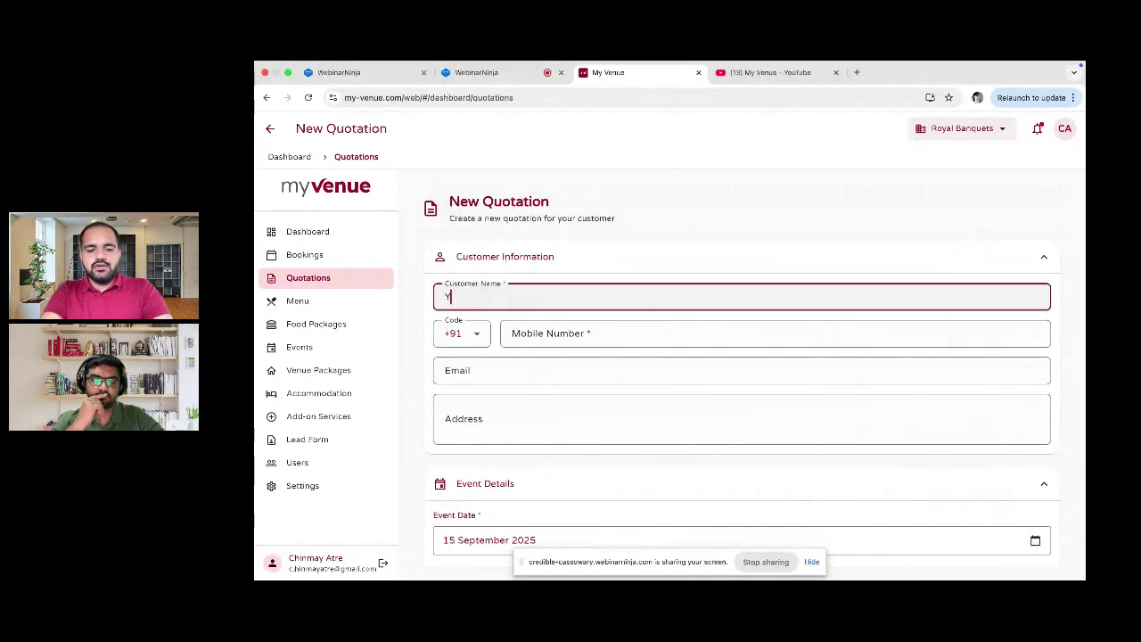
pyautogui.press('BackSpace')
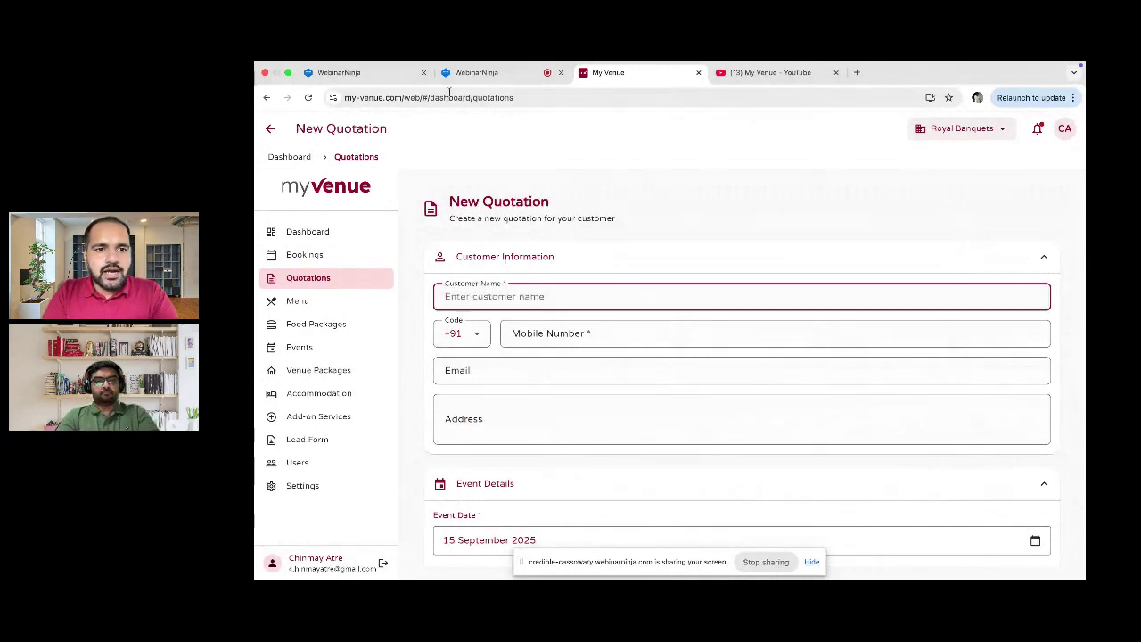
# Step: Check the webinar attendee list in the WebinarNinja tab, then return to the quotation form
pyautogui.click(484, 73)
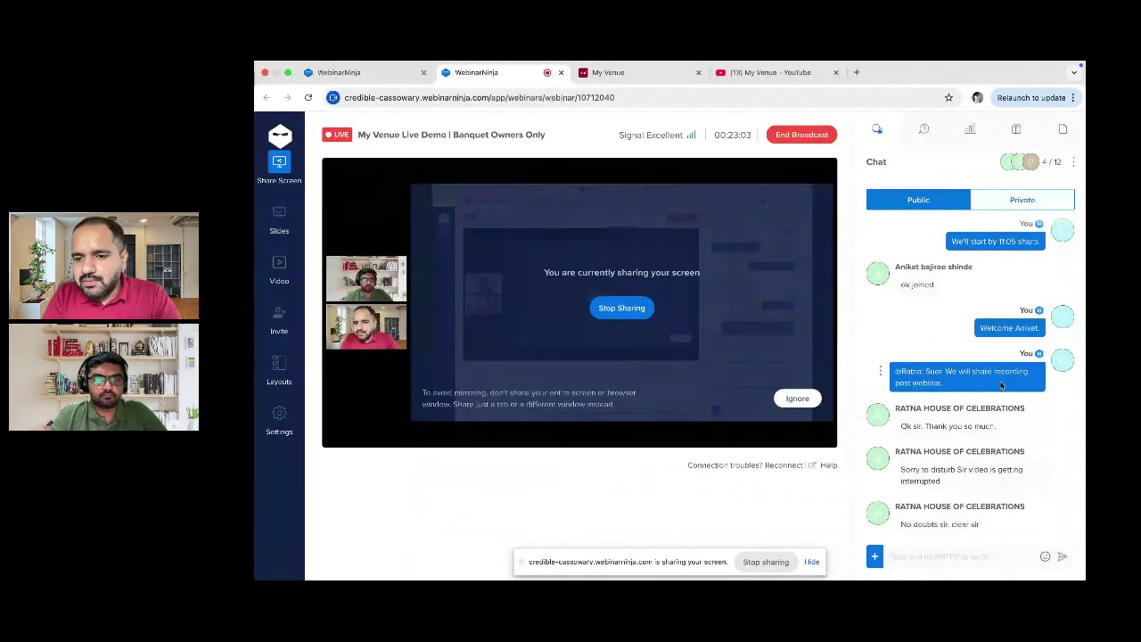
pyautogui.click(1020, 162)
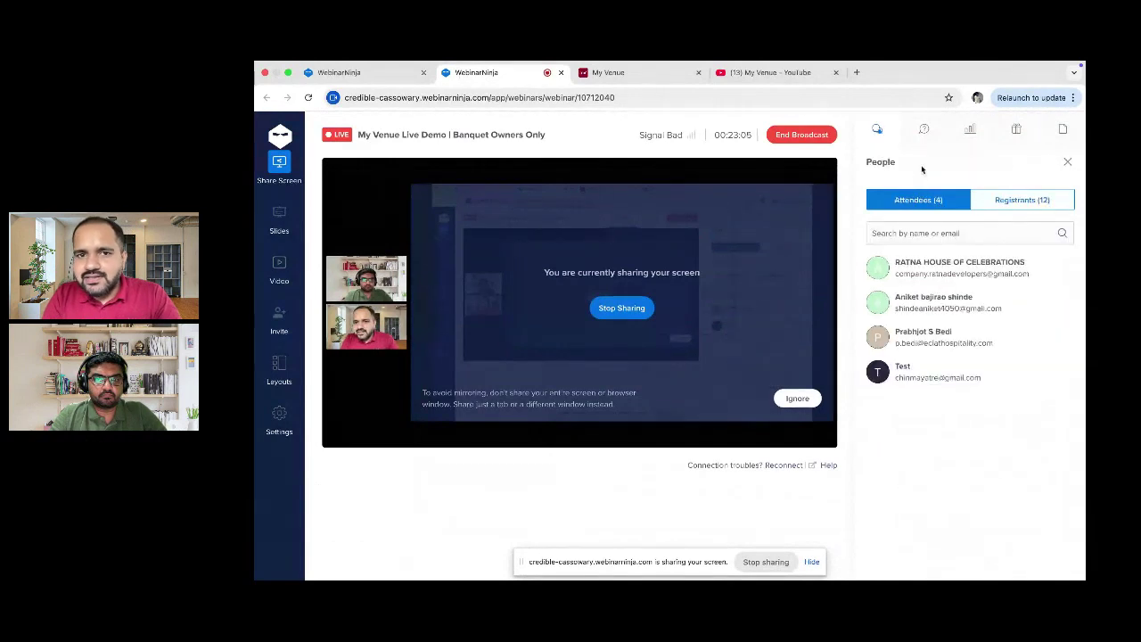
pyautogui.click(606, 73)
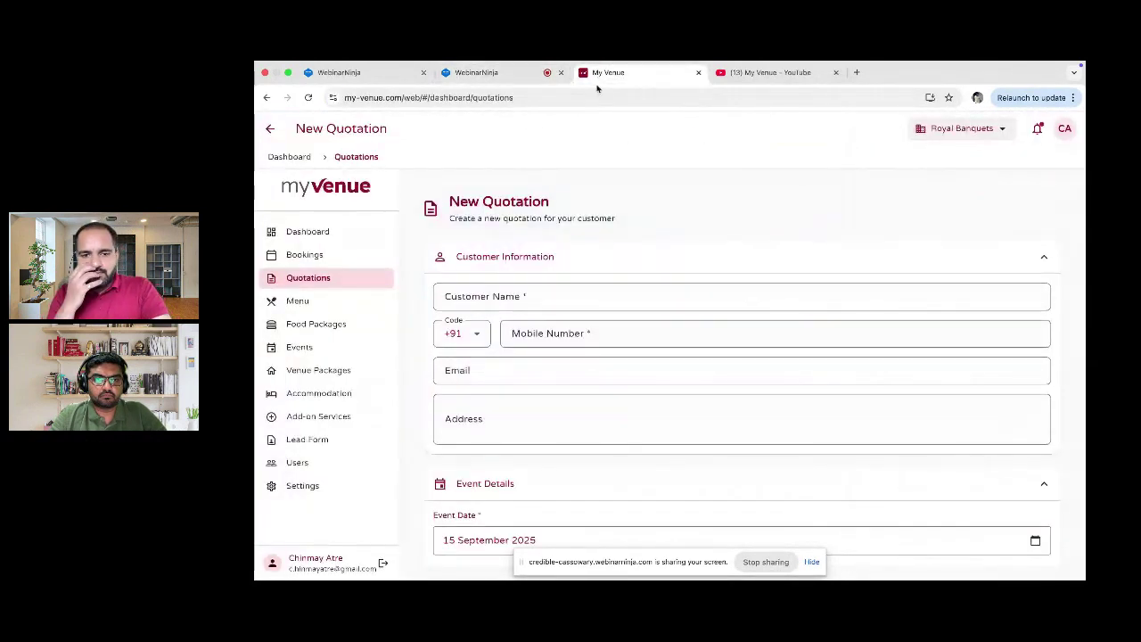
# Step: Enter the customer's full name, mobile number, e-mail and address in the new quotation
pyautogui.click(494, 297)
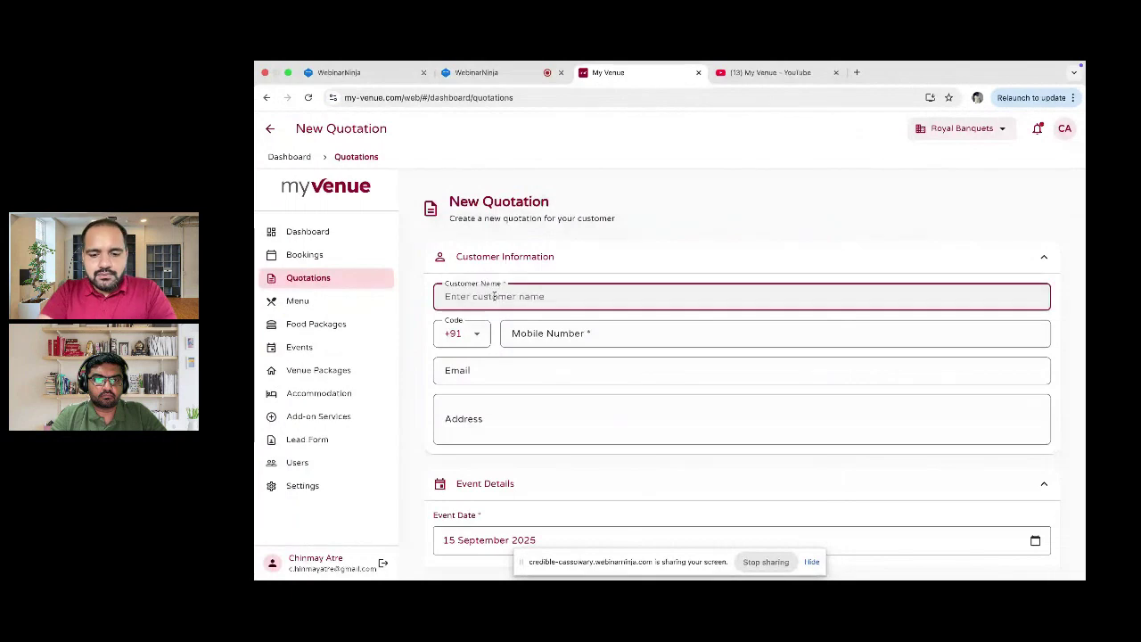
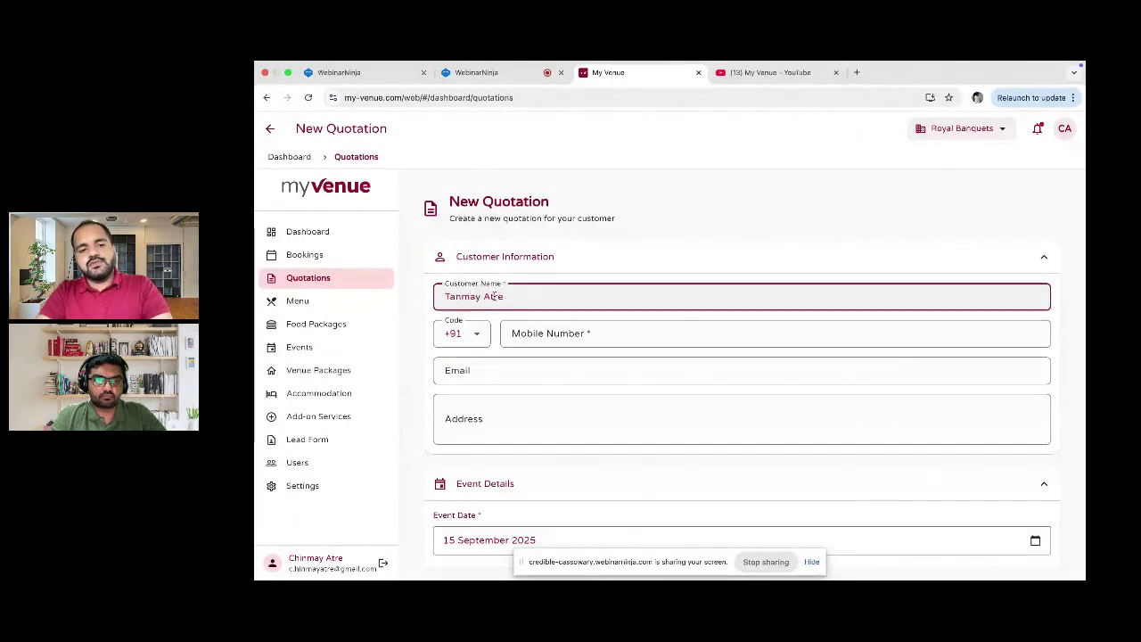
pyautogui.press('Tab')
pyautogui.write('9876543210')
pyautogui.click(489, 367)
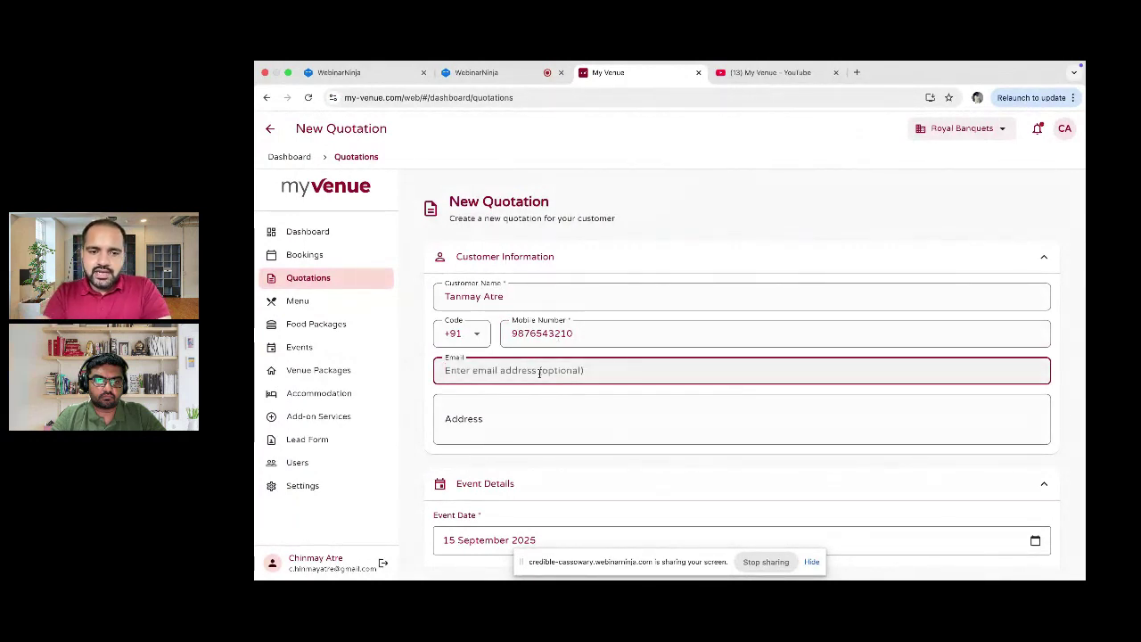
pyautogui.write('abc@gmail.com')
pyautogui.click(481, 421)
pyautogui.write('Pune')
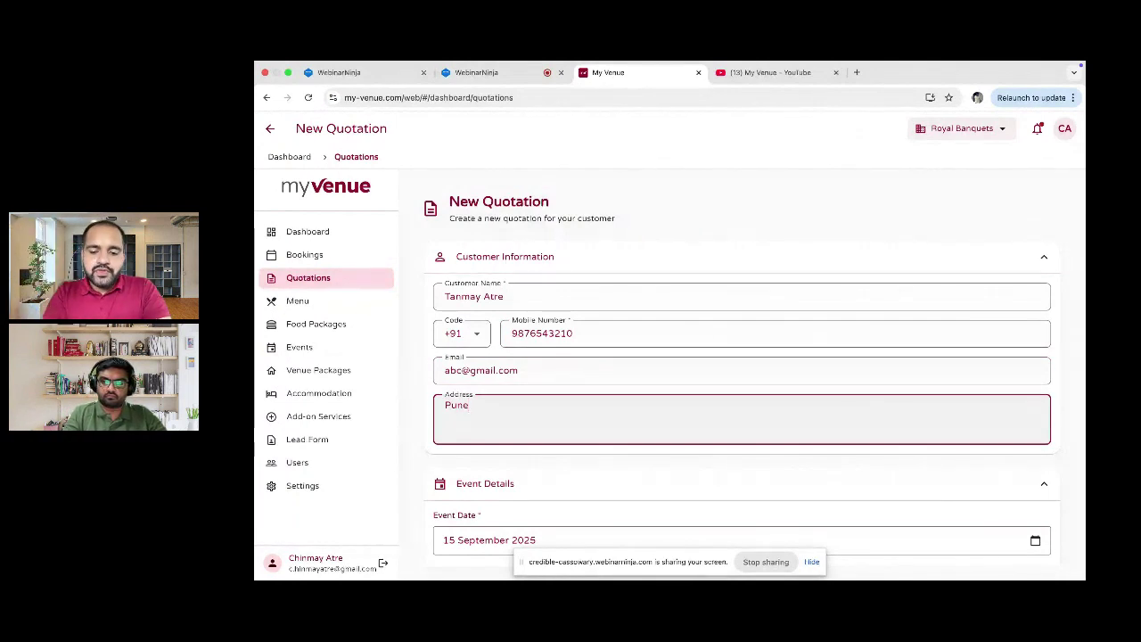
pyautogui.scroll(-3, 501, 416)
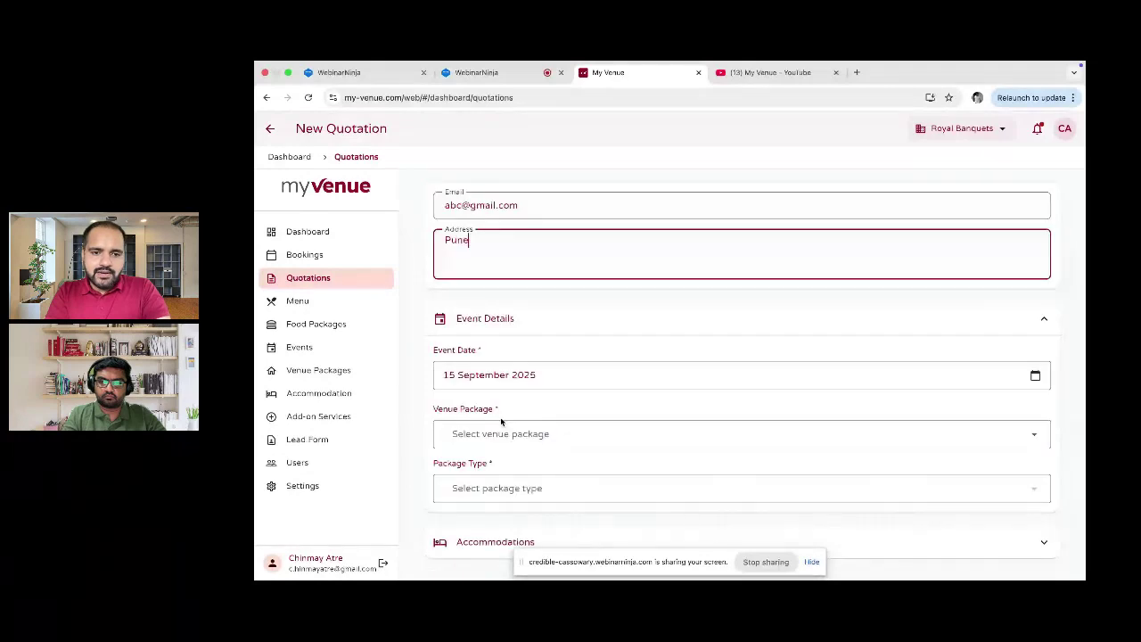
pyautogui.scroll(-1, 500, 417)
pyautogui.scroll(1, 535, 336)
pyautogui.scroll(-1, 548, 325)
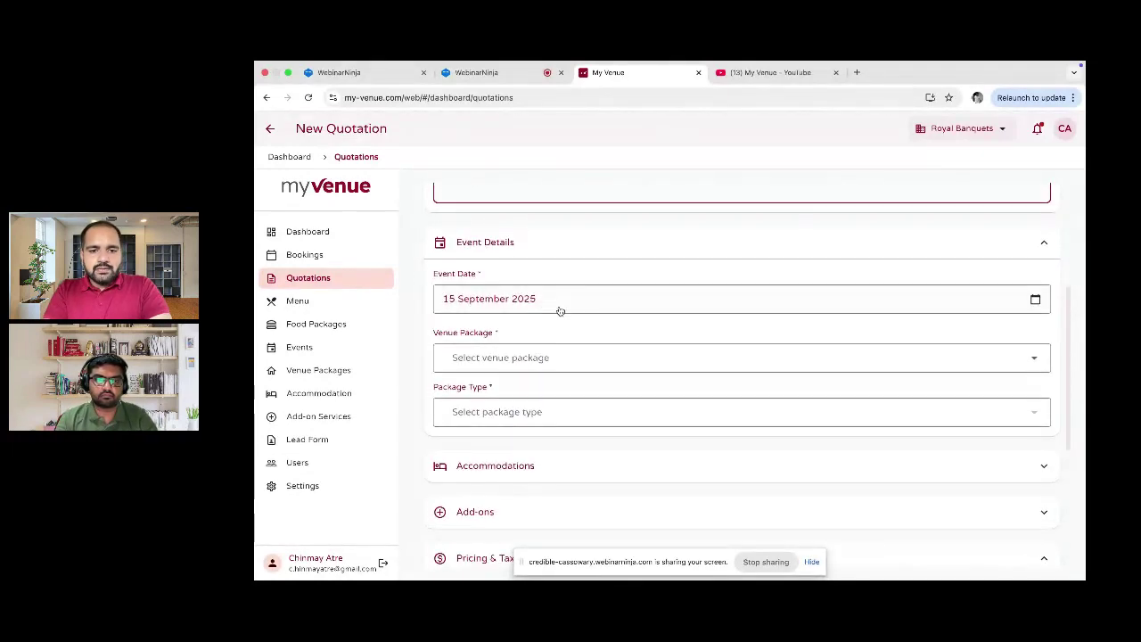
# Step: Set the quotation's event date to 20 October 2025
pyautogui.click(560, 311)
pyautogui.click(799, 261)
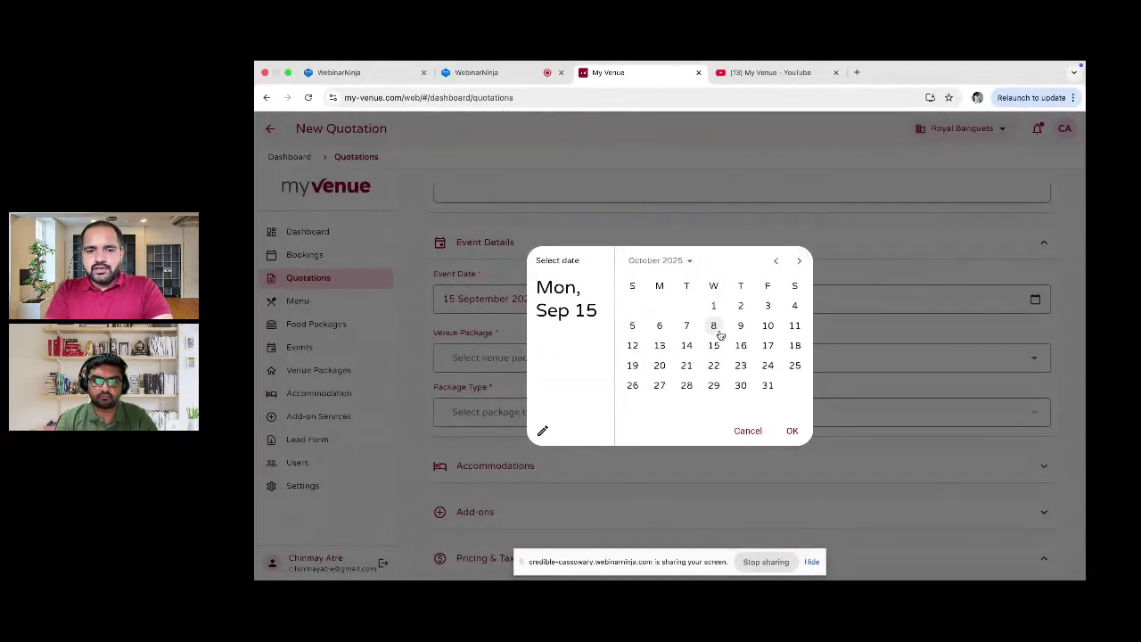
pyautogui.click(659, 365)
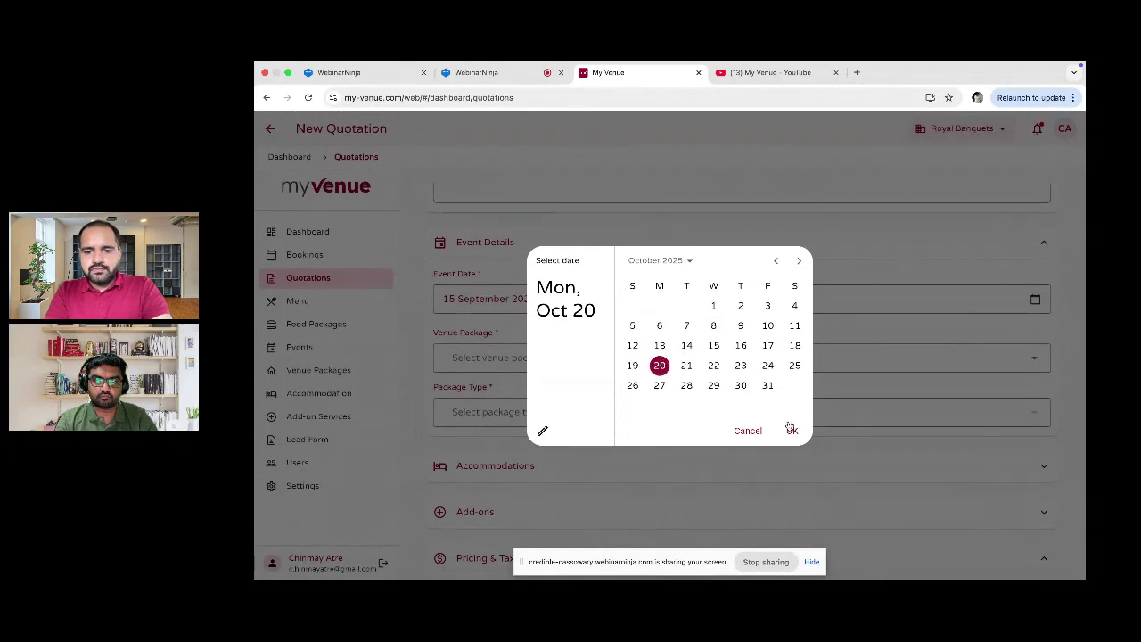
pyautogui.click(792, 430)
# Step: Choose the Royal Wedding venue package with package type Mehndi + Sangeet + Wedding
pyautogui.scroll(-1, 675, 339)
pyautogui.click(673, 332)
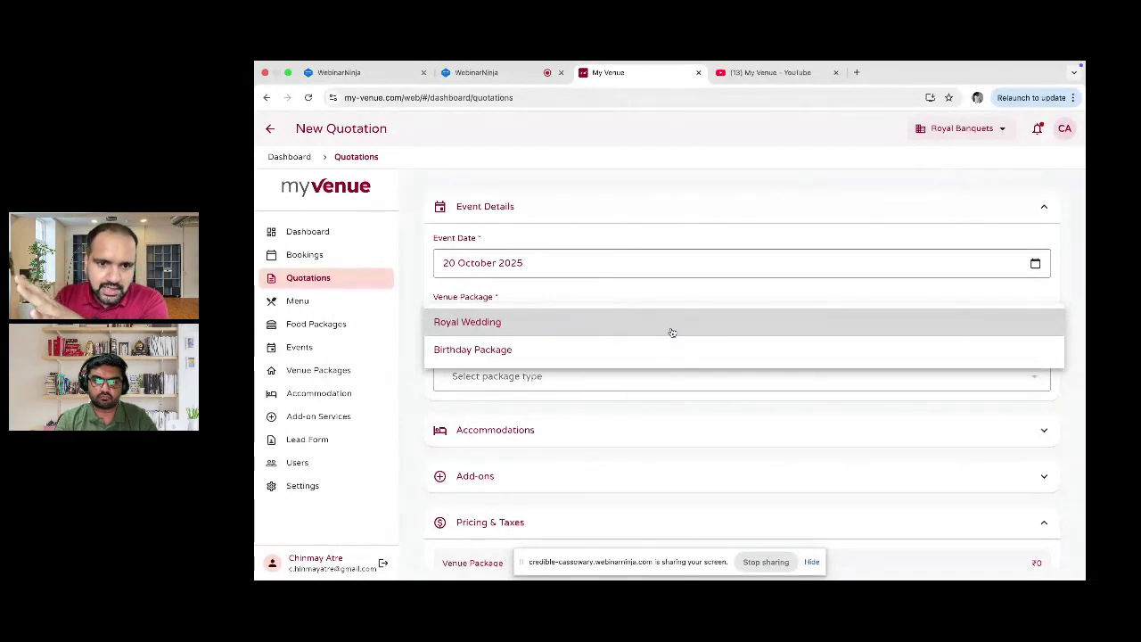
pyautogui.click(672, 332)
pyautogui.click(643, 387)
pyautogui.click(639, 385)
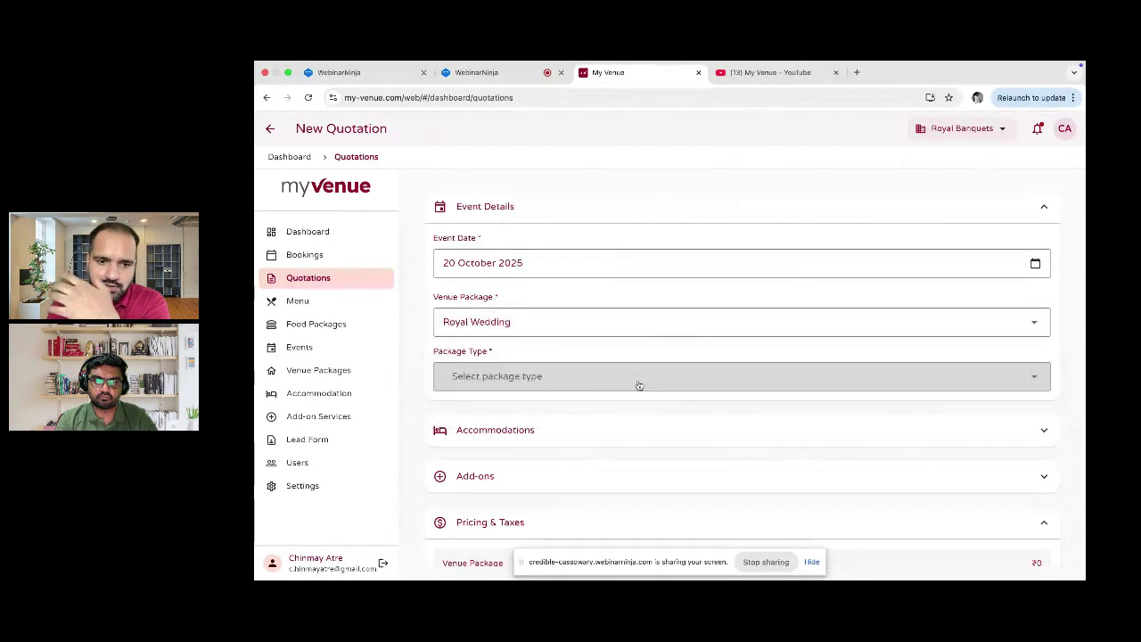
pyautogui.scroll(-1, 637, 384)
pyautogui.scroll(-1, 637, 384)
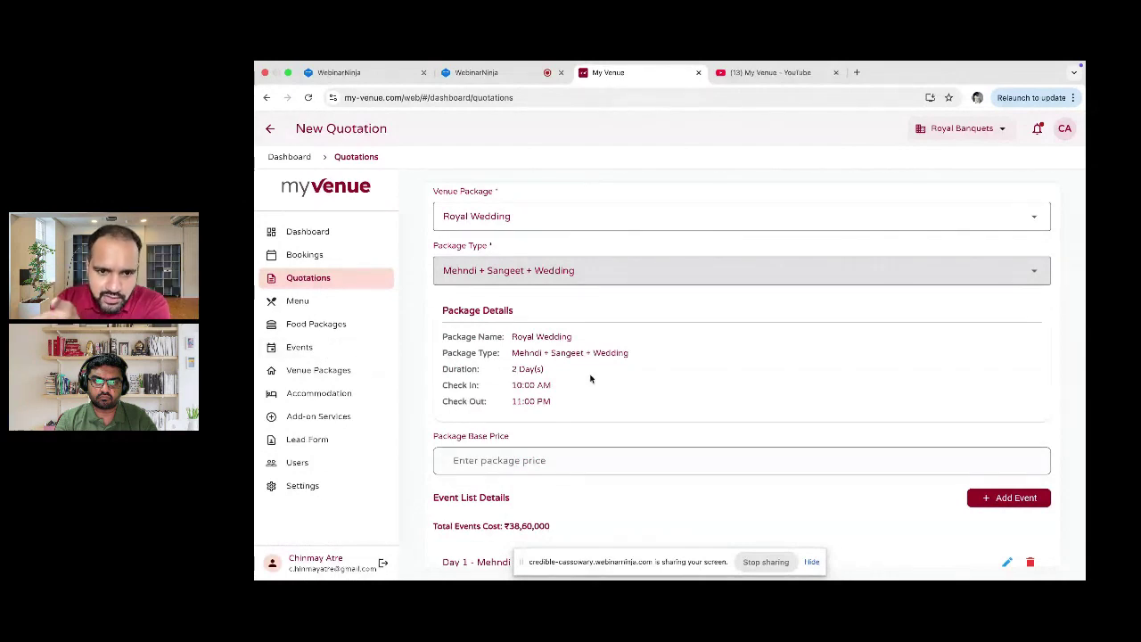
pyautogui.scroll(-1, 590, 379)
pyautogui.scroll(-1, 590, 379)
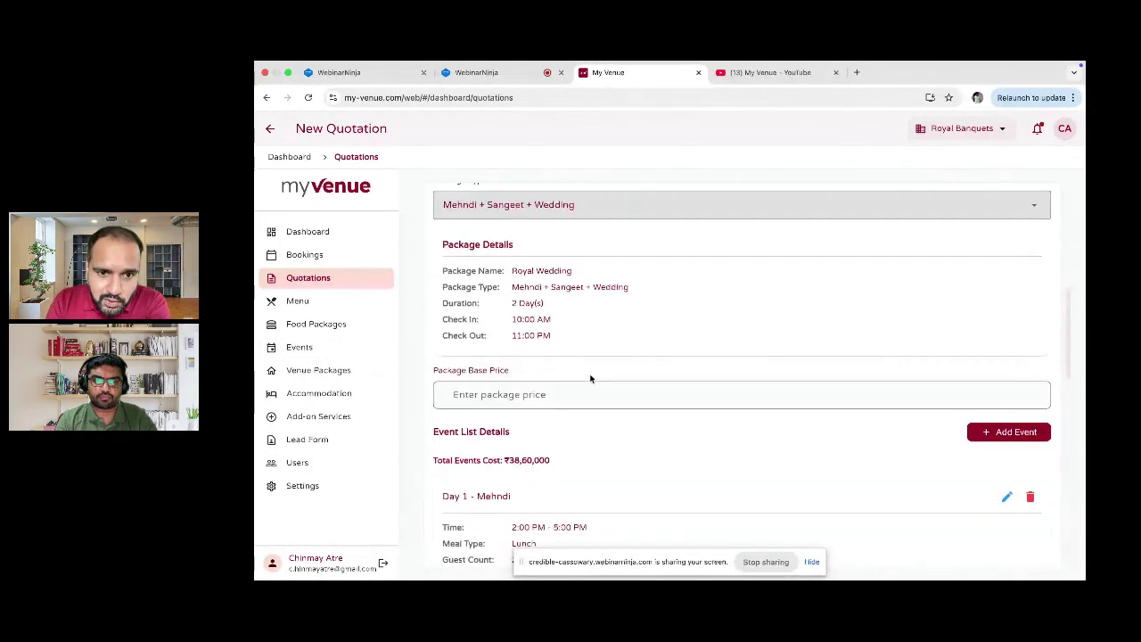
pyautogui.scroll(-1, 588, 318)
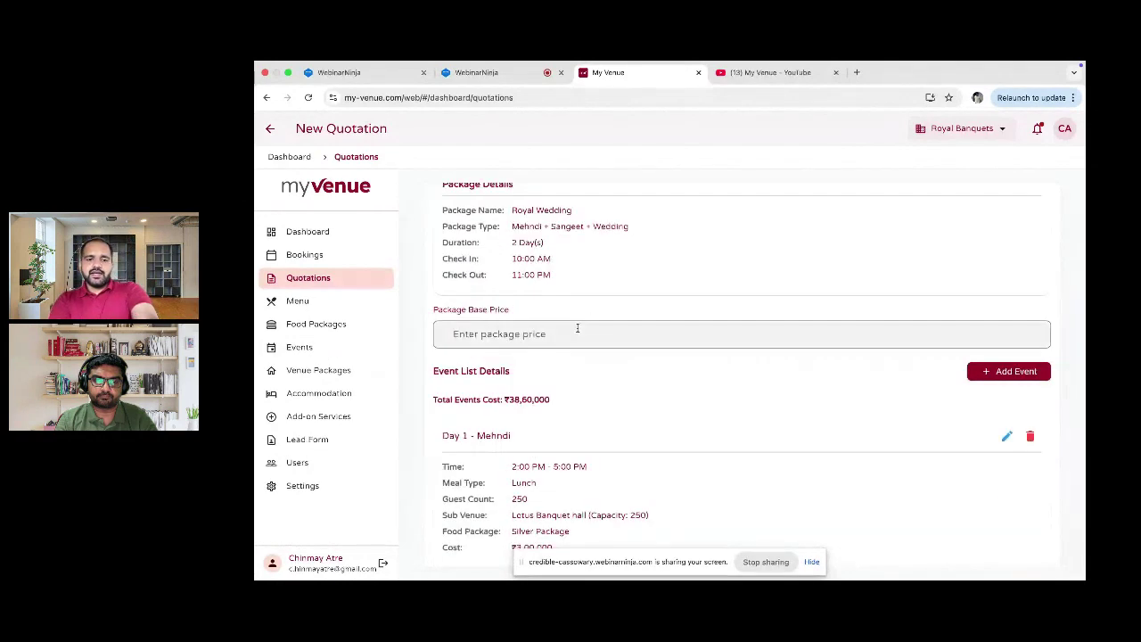
pyautogui.click(548, 339)
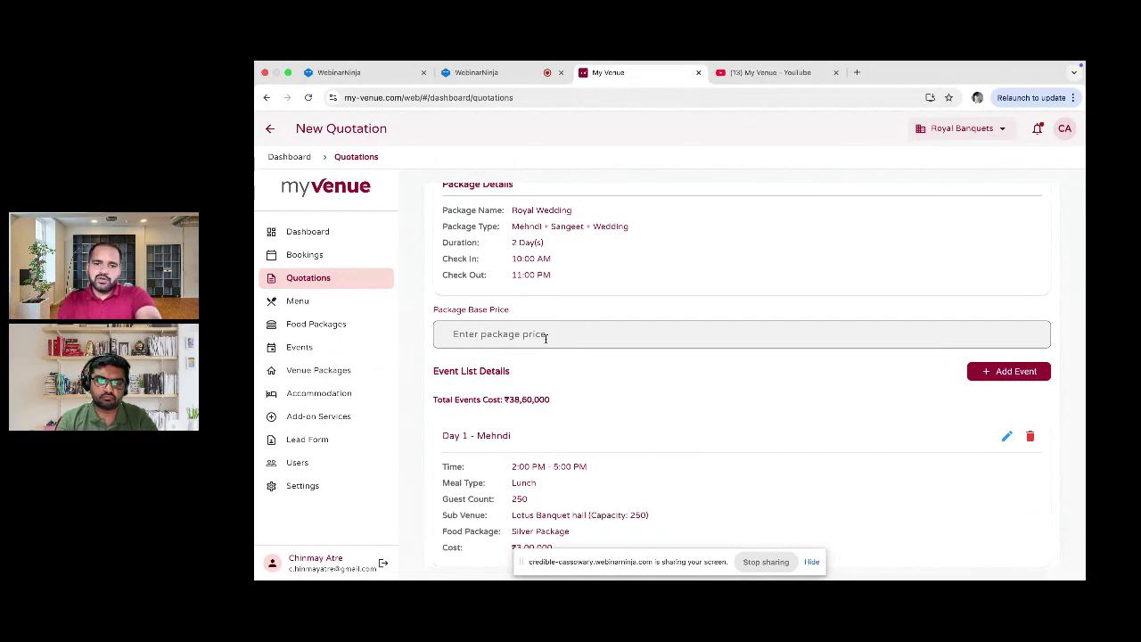
pyautogui.scroll(-1, 546, 339)
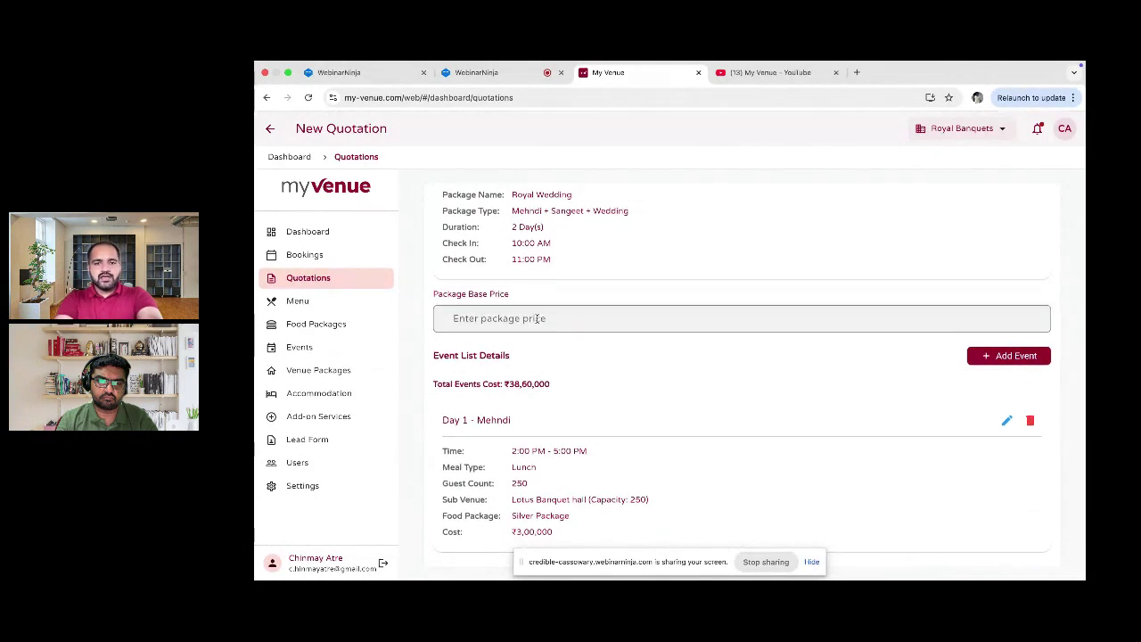
pyautogui.scroll(-2, 538, 319)
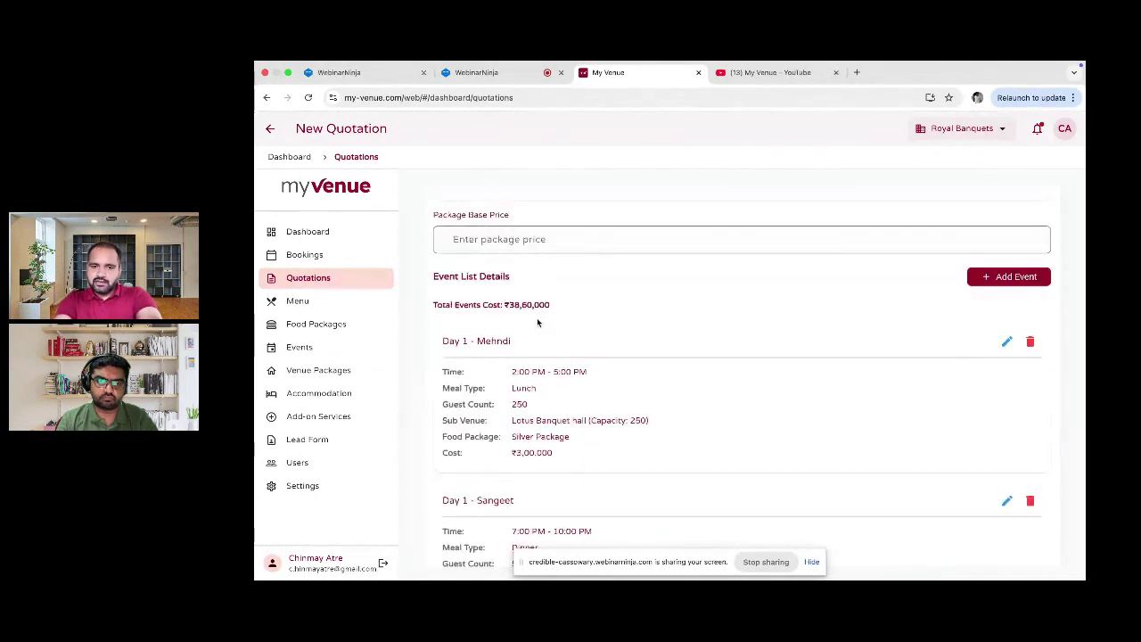
pyautogui.scroll(-1, 538, 323)
pyautogui.scroll(-1, 538, 322)
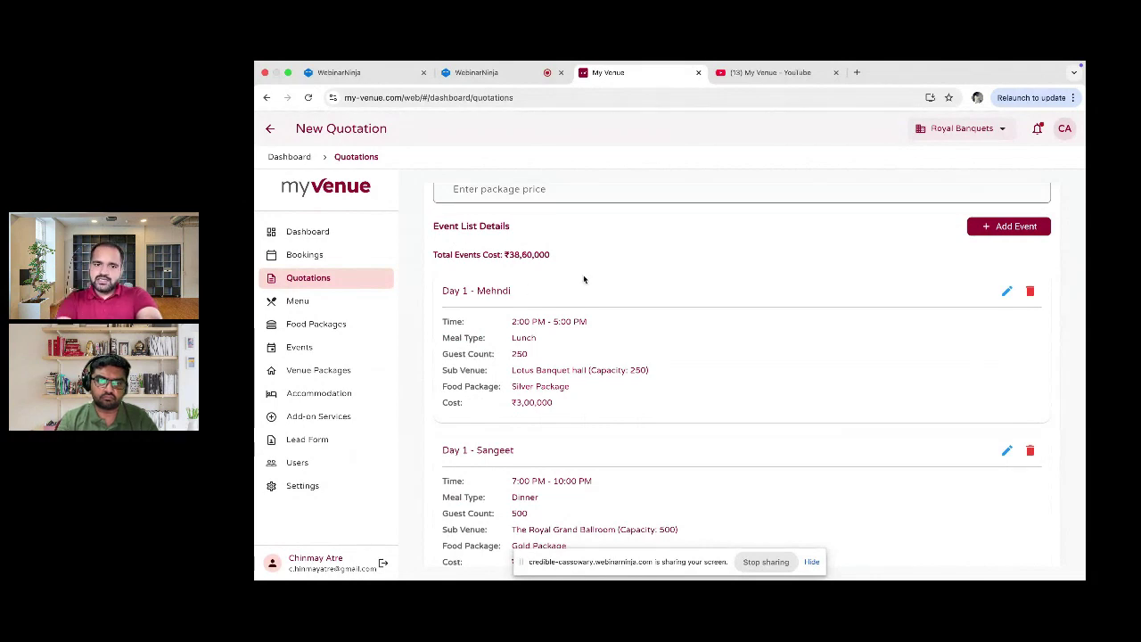
pyautogui.scroll(-1, 1009, 299)
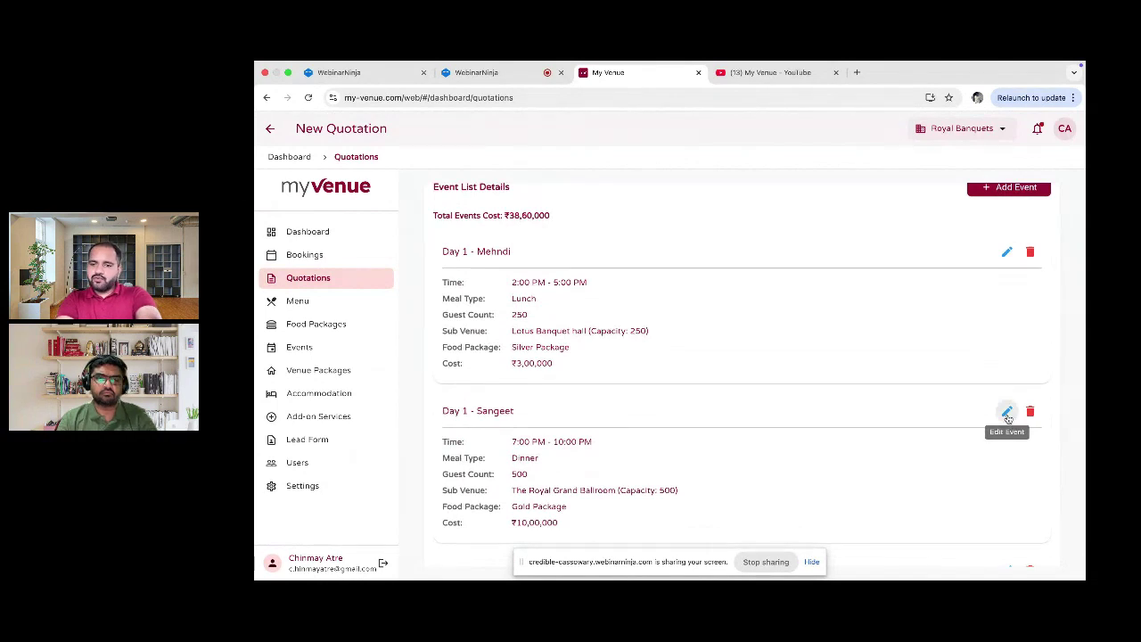
pyautogui.scroll(-1, 1007, 417)
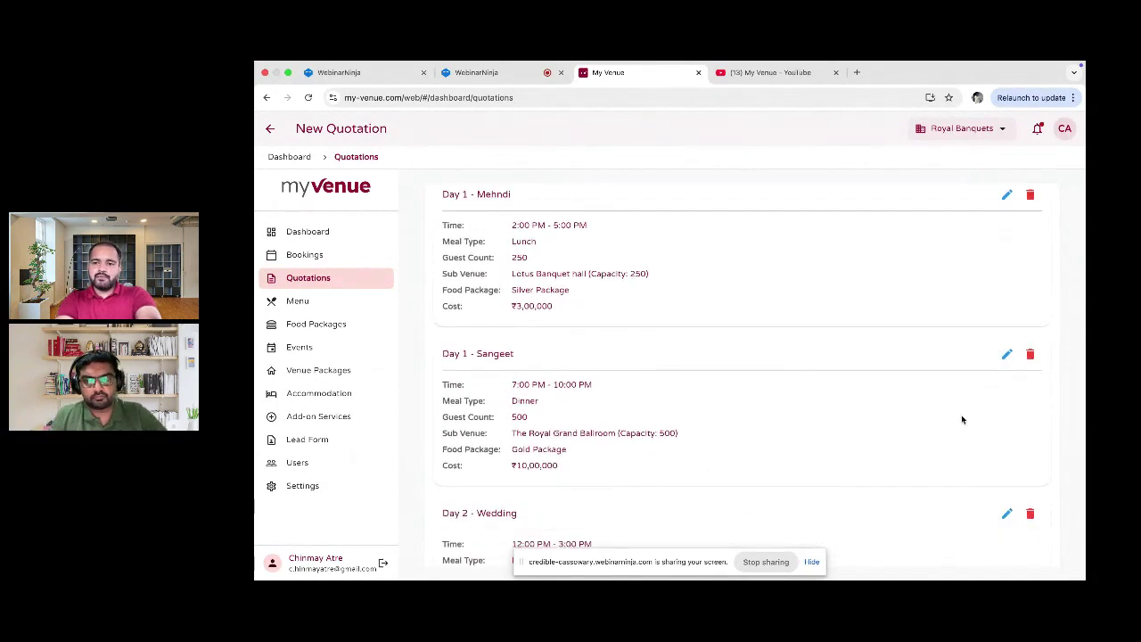
pyautogui.scroll(-1, 990, 383)
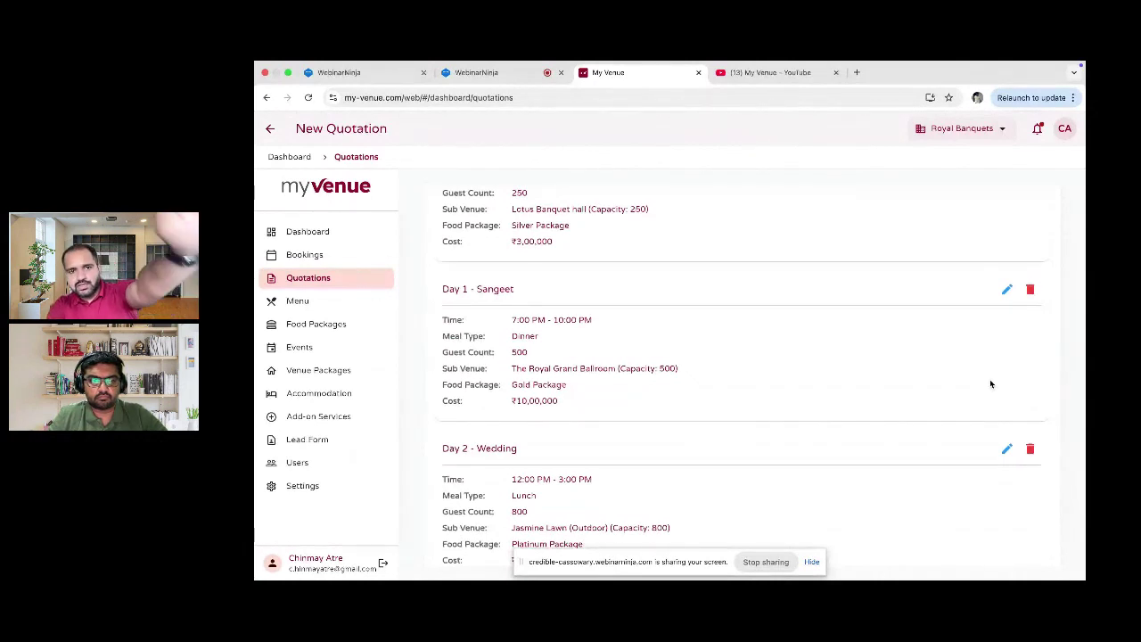
pyautogui.scroll(-2, 990, 383)
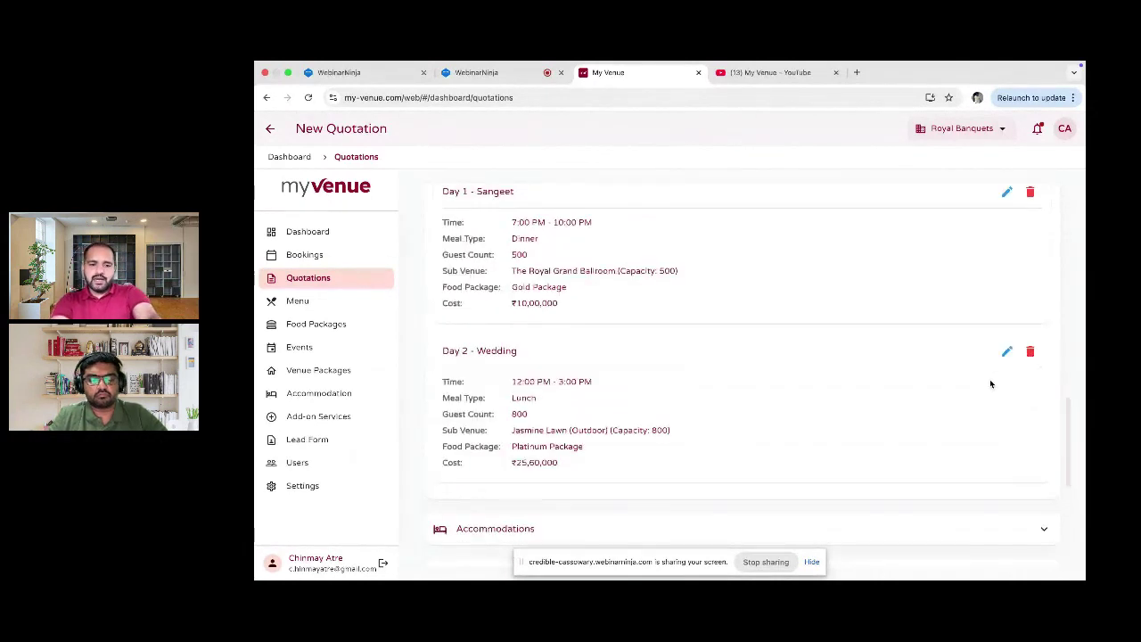
pyautogui.scroll(-2, 991, 384)
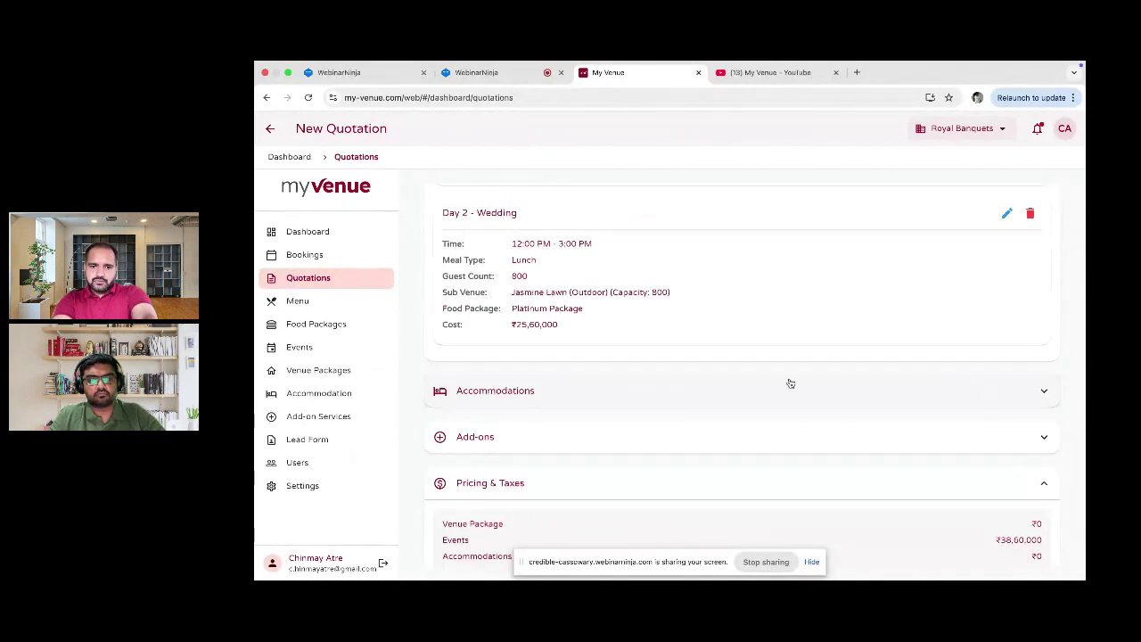
# Step: Include the Standard Room under Accommodations with 4 selected units
pyautogui.click(550, 390)
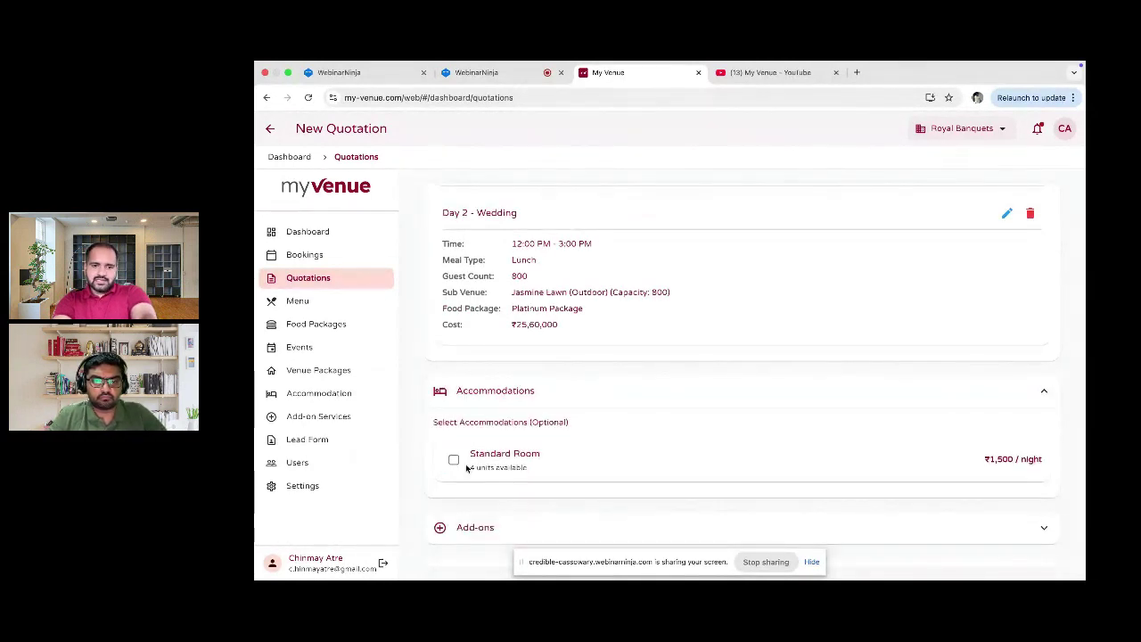
pyautogui.click(454, 460)
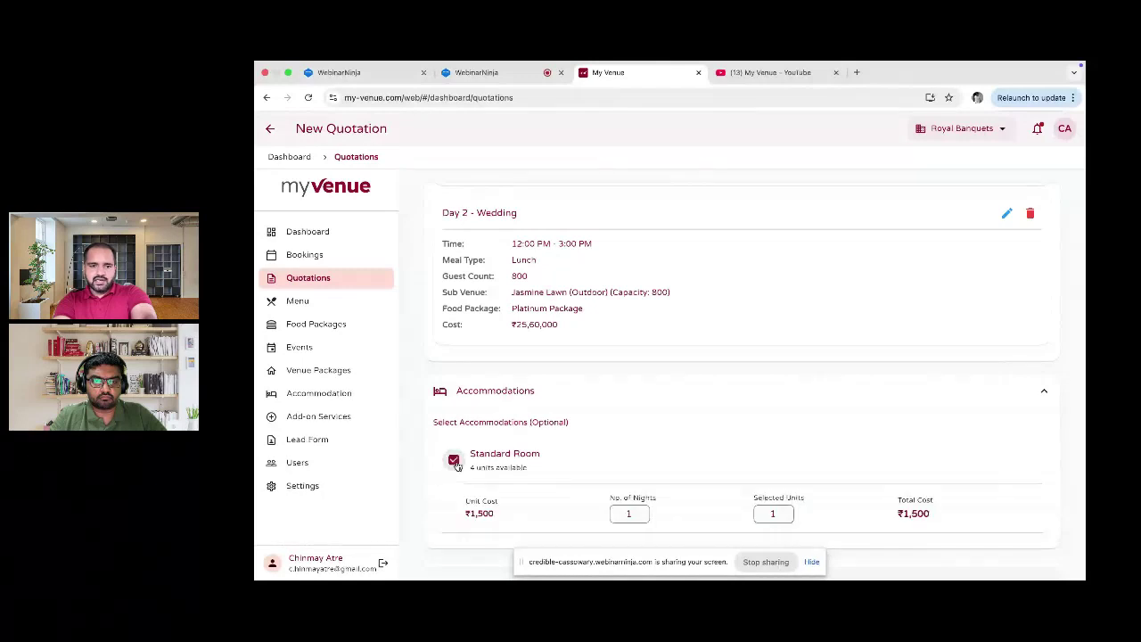
pyautogui.scroll(-1, 457, 464)
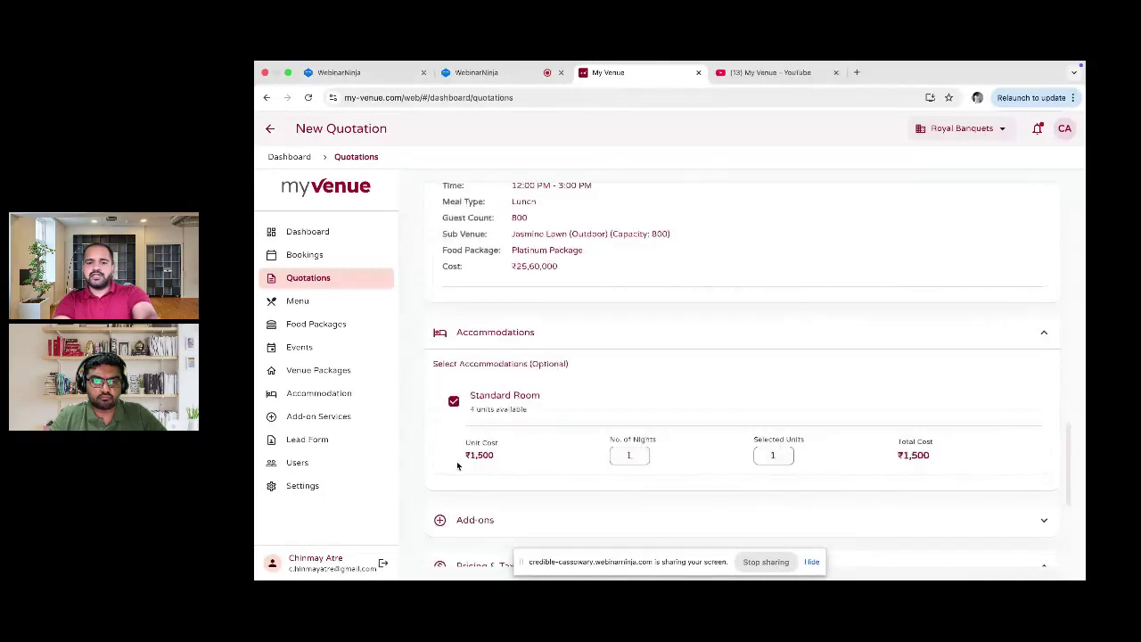
pyautogui.doubleClick(770, 453)
pyautogui.write('4')
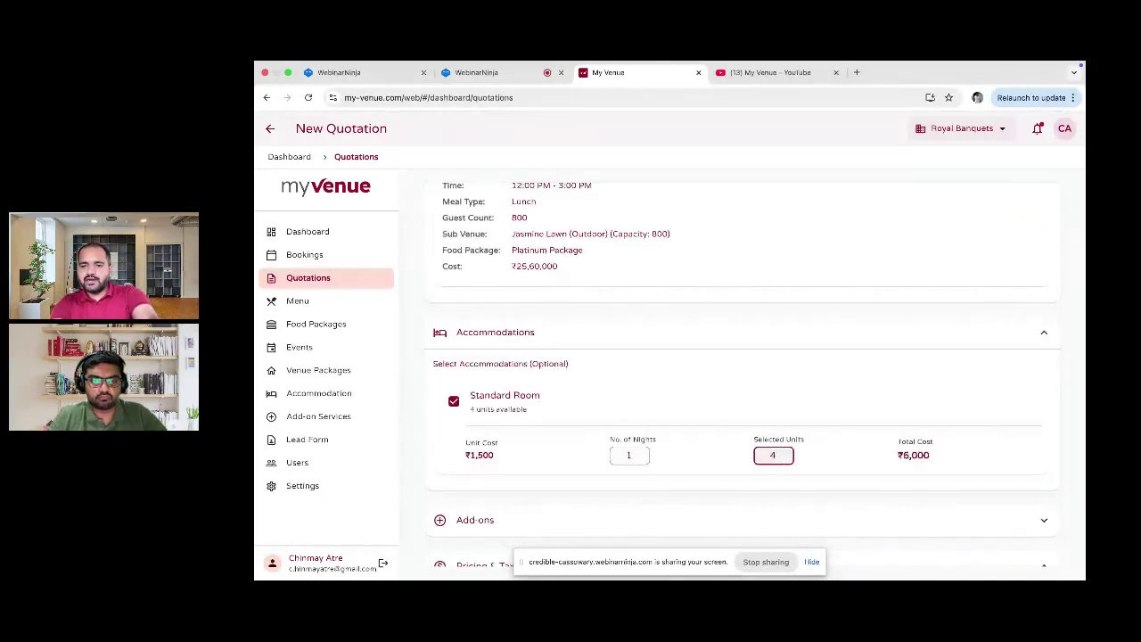
pyautogui.scroll(-2, 932, 438)
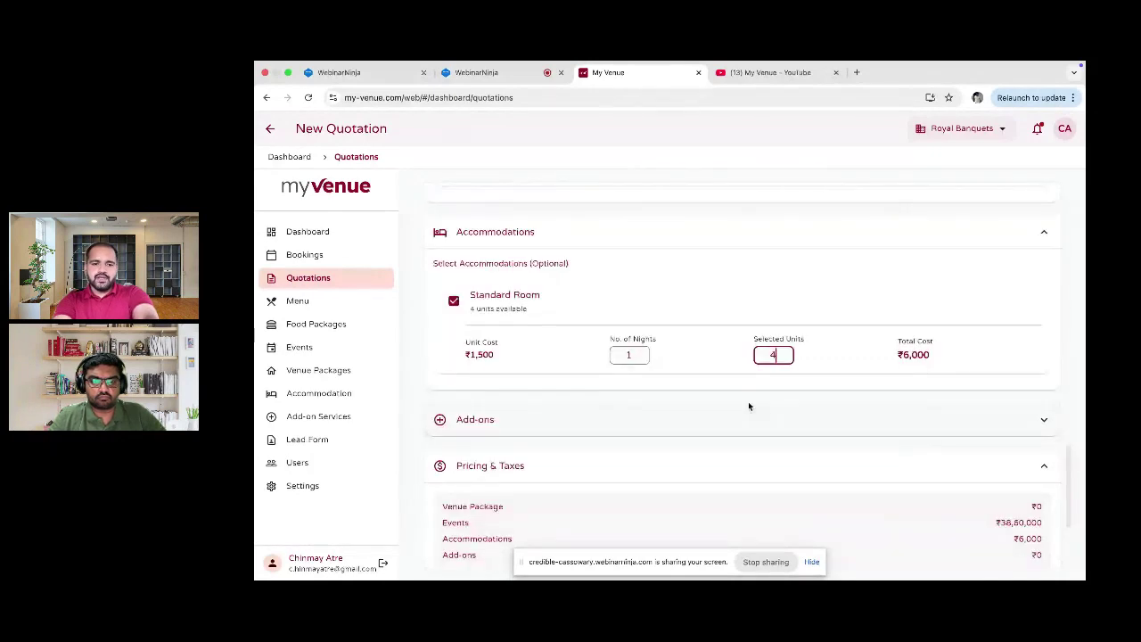
pyautogui.scroll(-1, 747, 403)
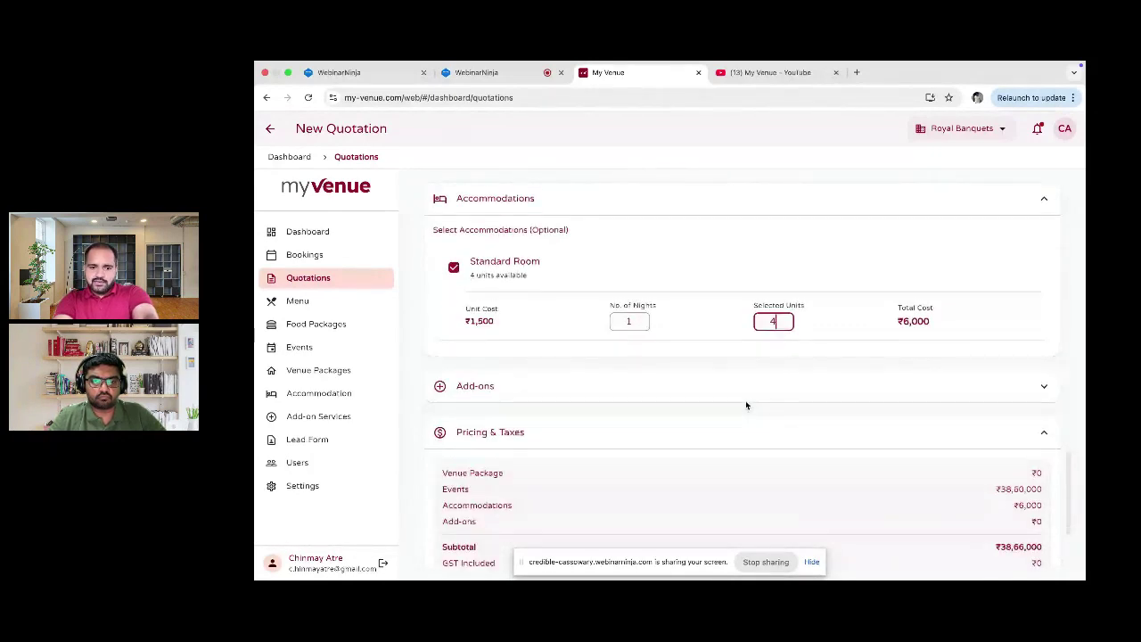
pyautogui.click(745, 401)
pyautogui.scroll(-2, 727, 389)
pyautogui.scroll(-1, 727, 389)
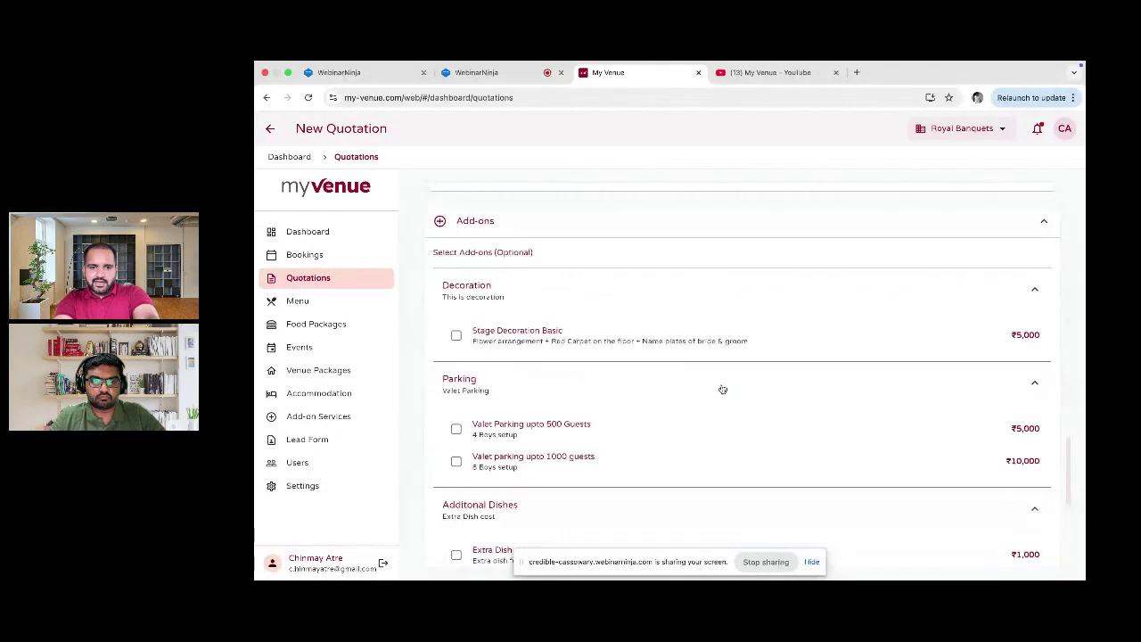
pyautogui.click(455, 429)
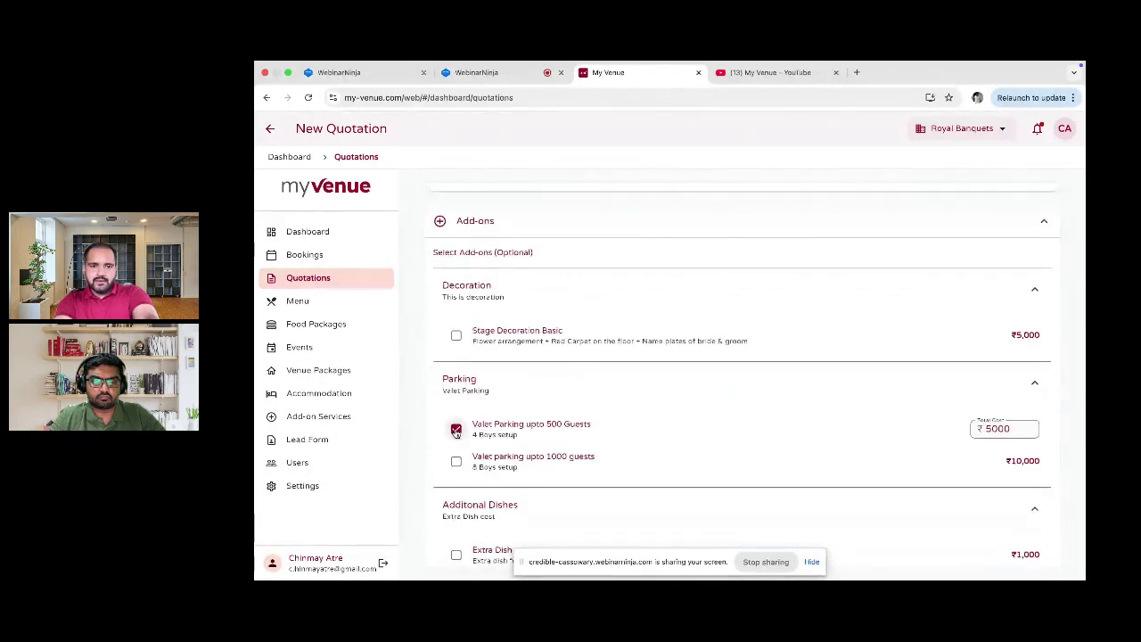
pyautogui.scroll(-1, 455, 424)
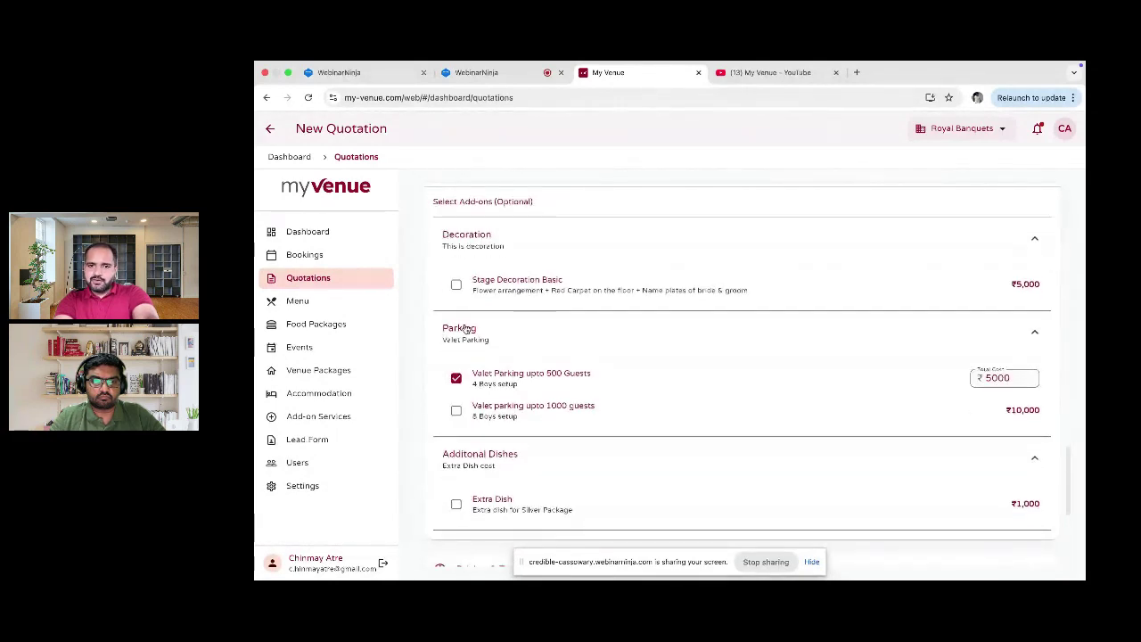
pyautogui.scroll(-1, 456, 292)
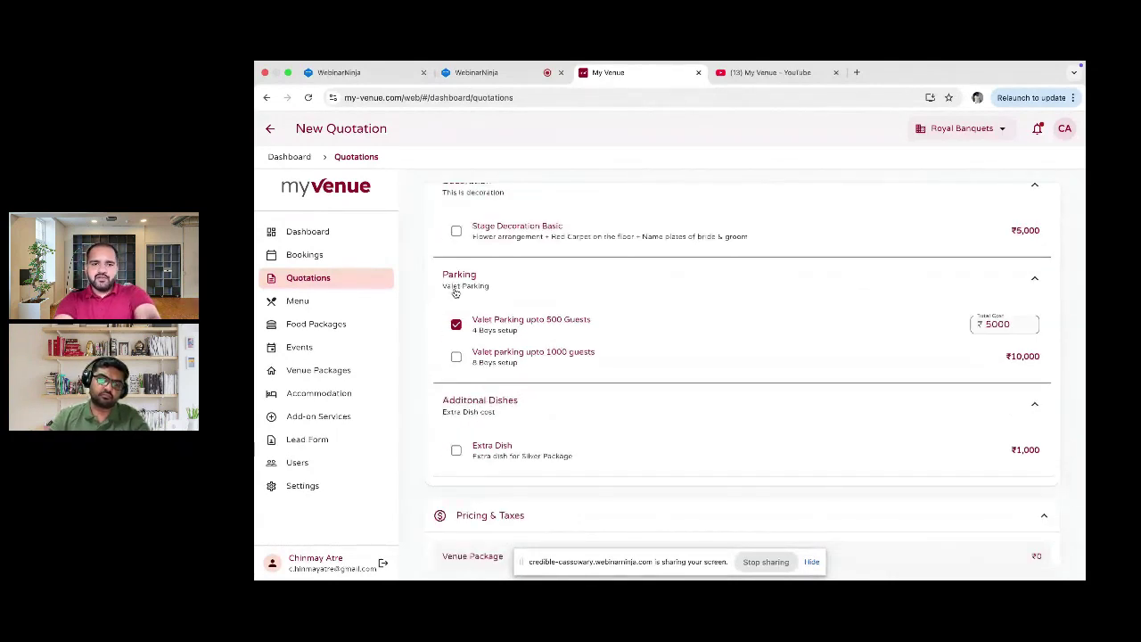
pyautogui.scroll(-3, 456, 293)
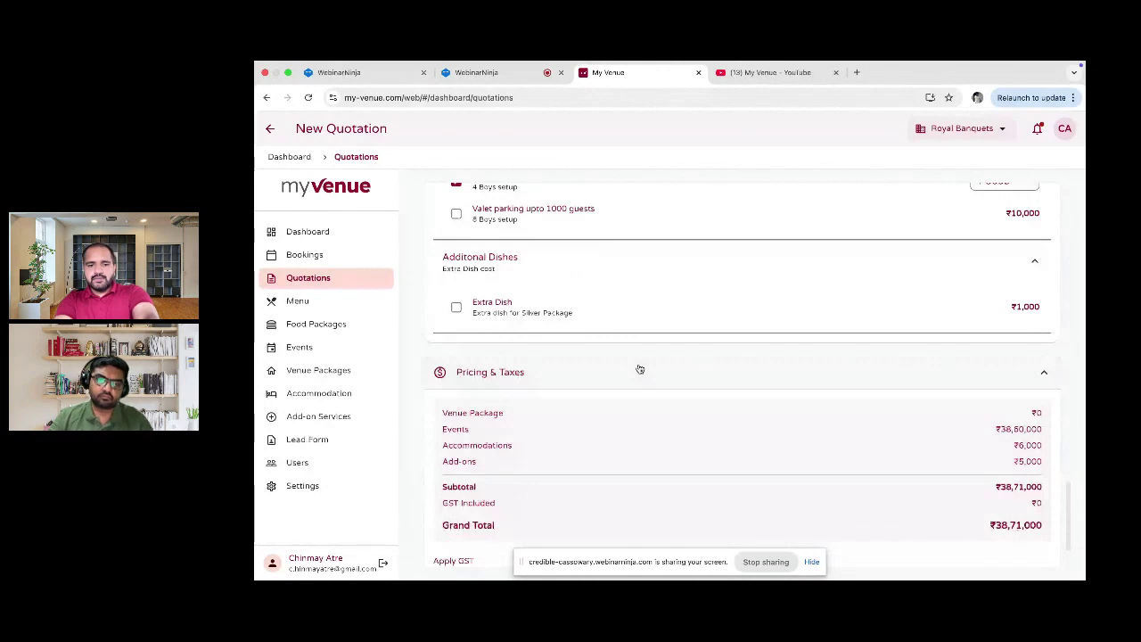
pyautogui.scroll(-2, 639, 366)
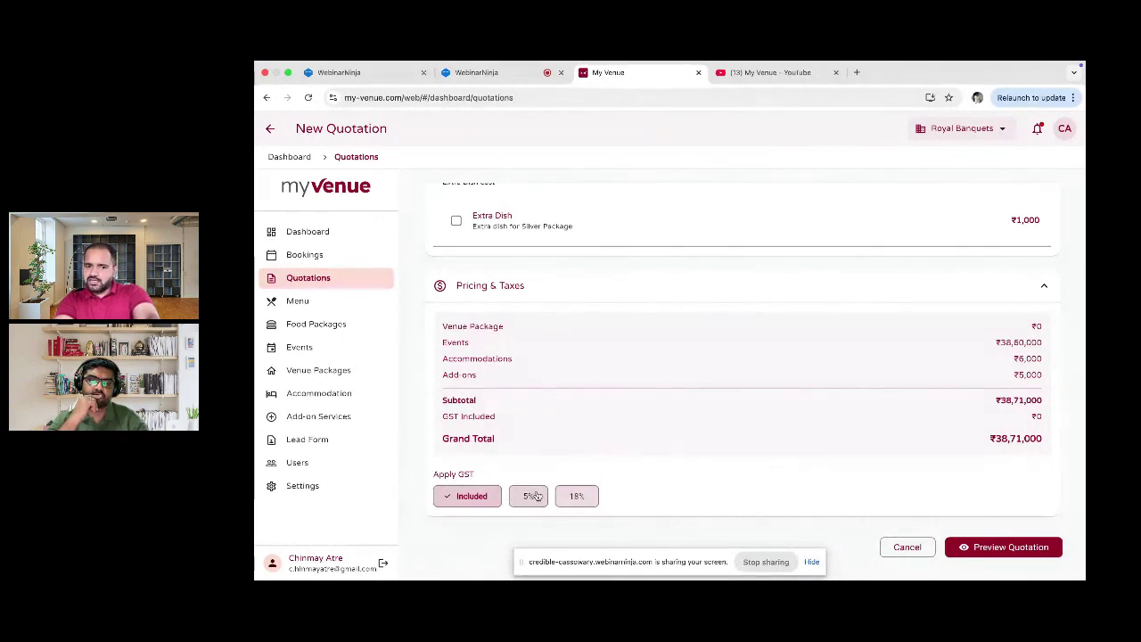
# Step: Apply 18% GST for a ₹45,67,780 grand total and preview the quotation
pyautogui.click(580, 496)
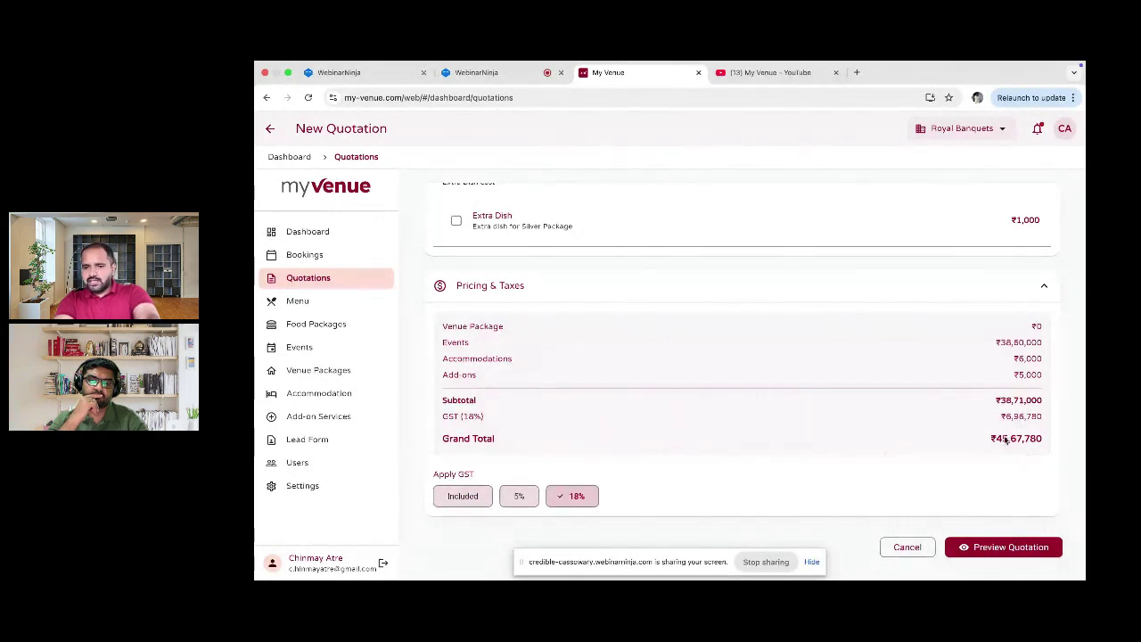
pyautogui.click(1011, 548)
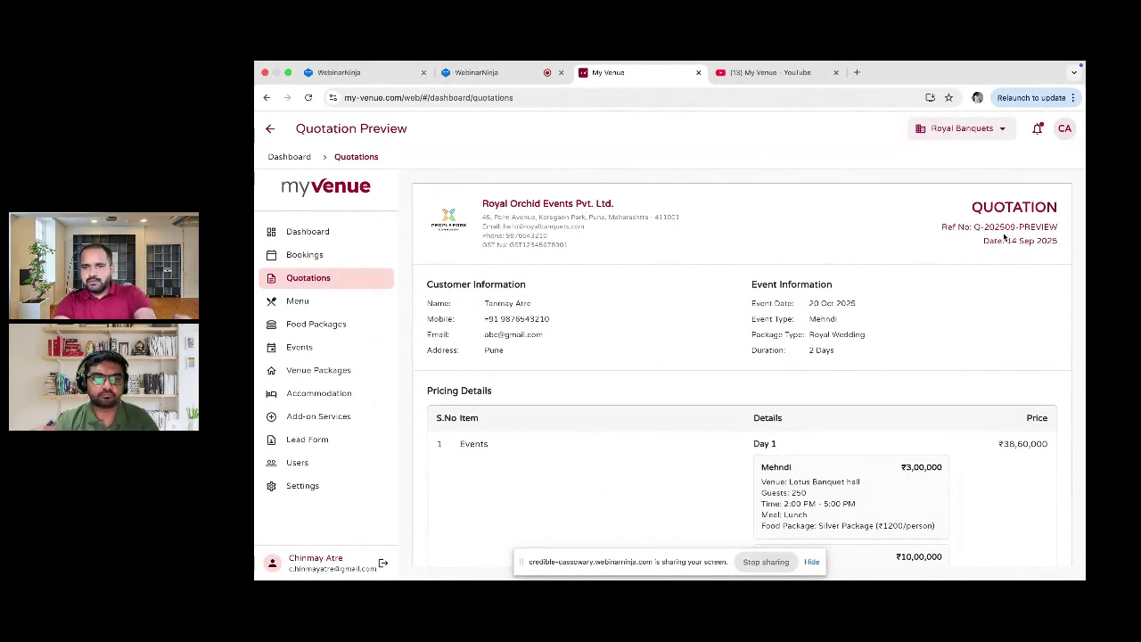
pyautogui.scroll(-1, 811, 309)
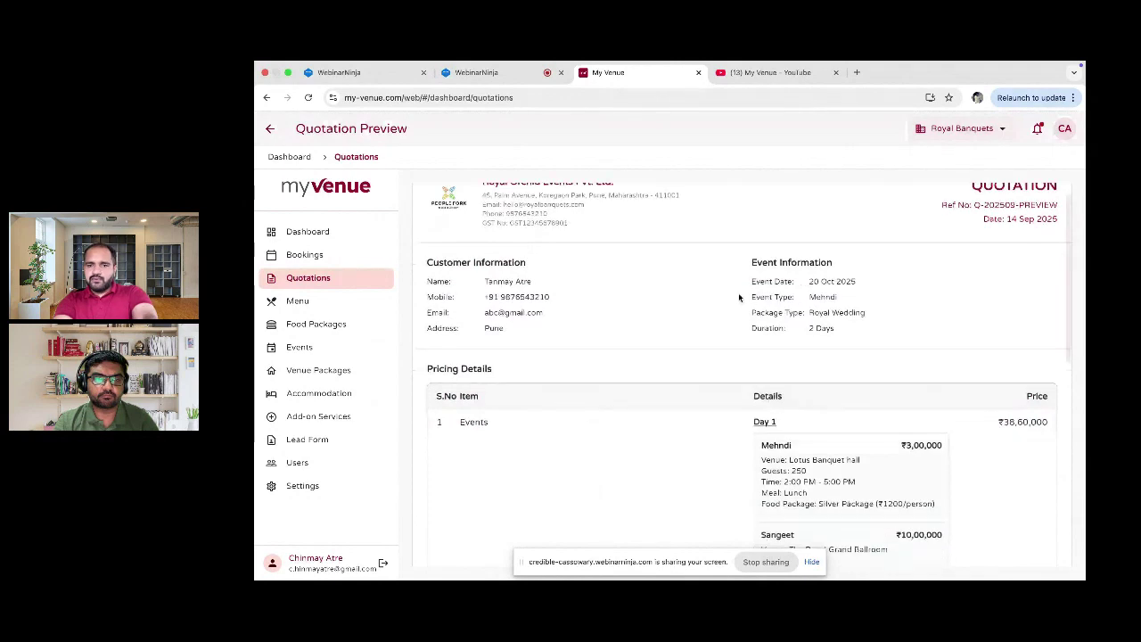
pyautogui.scroll(-3, 790, 298)
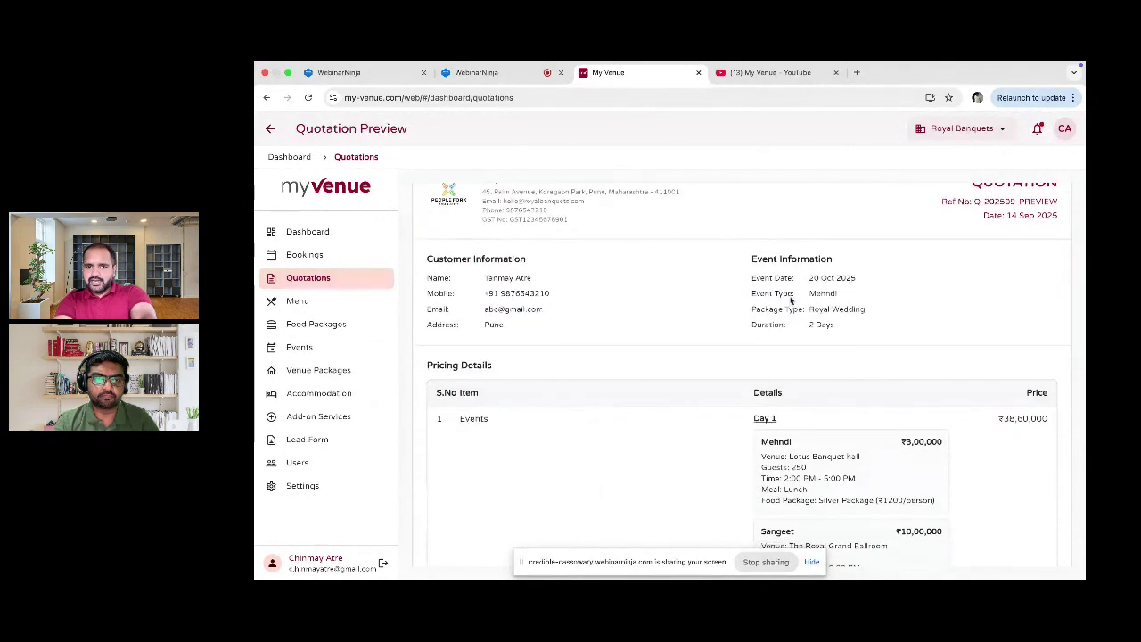
pyautogui.scroll(-5, 758, 337)
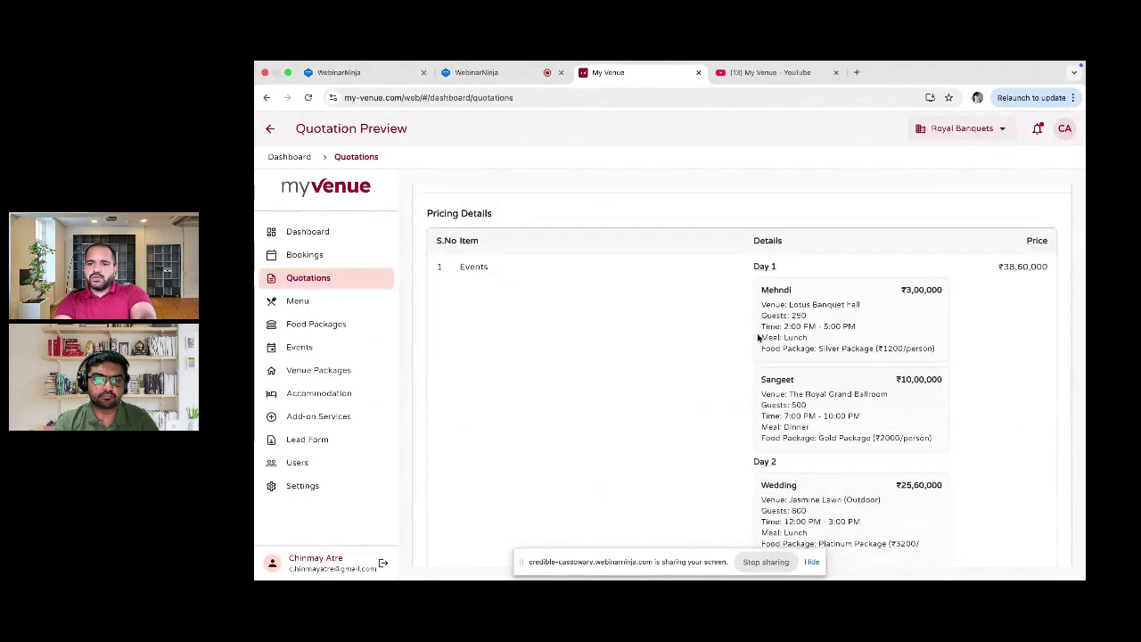
pyautogui.scroll(-2, 758, 337)
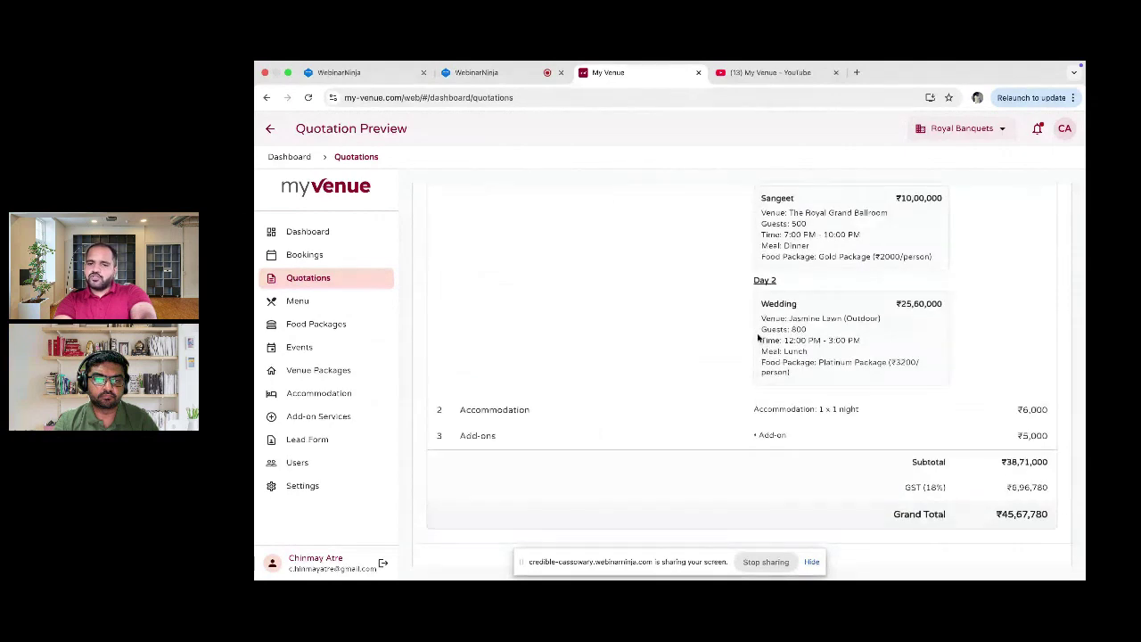
pyautogui.scroll(-3, 914, 436)
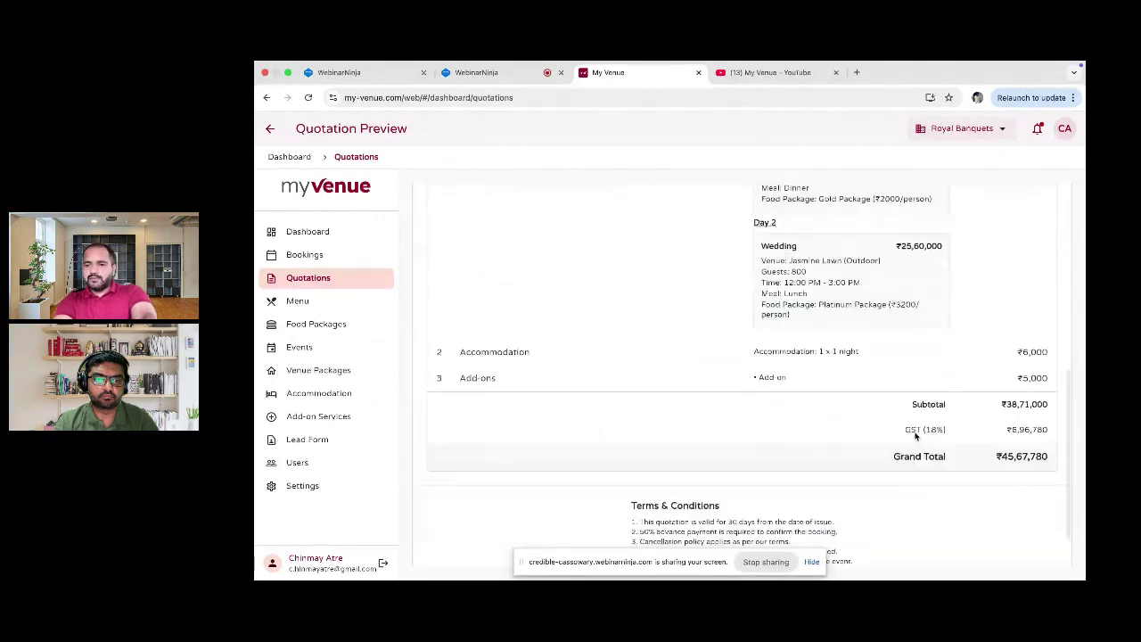
pyautogui.scroll(-3, 1019, 430)
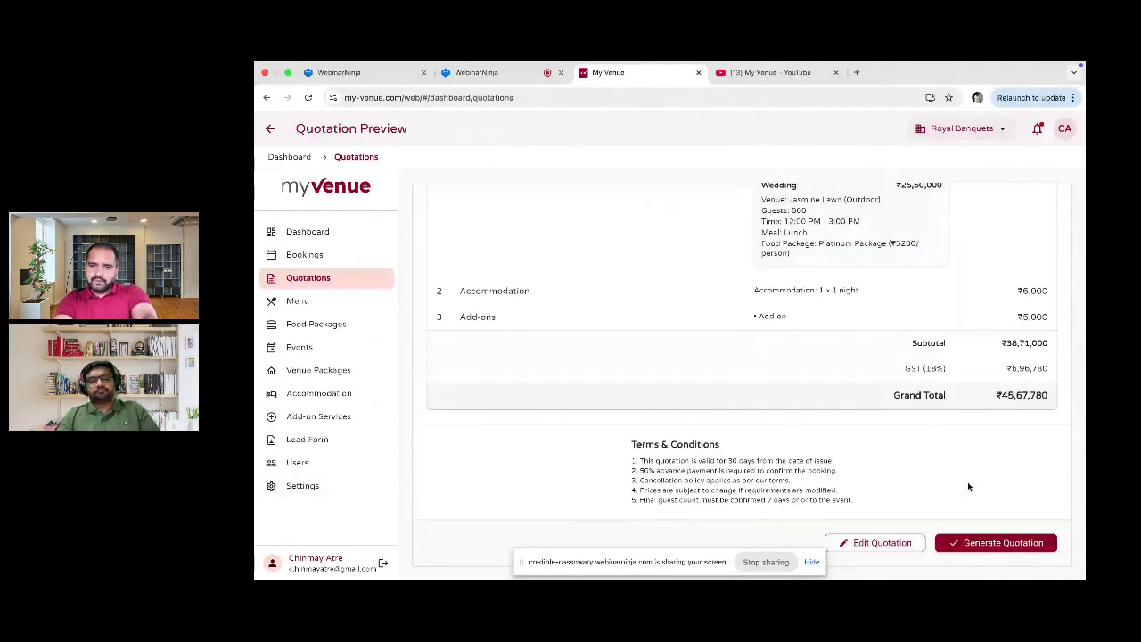
pyautogui.click(1013, 543)
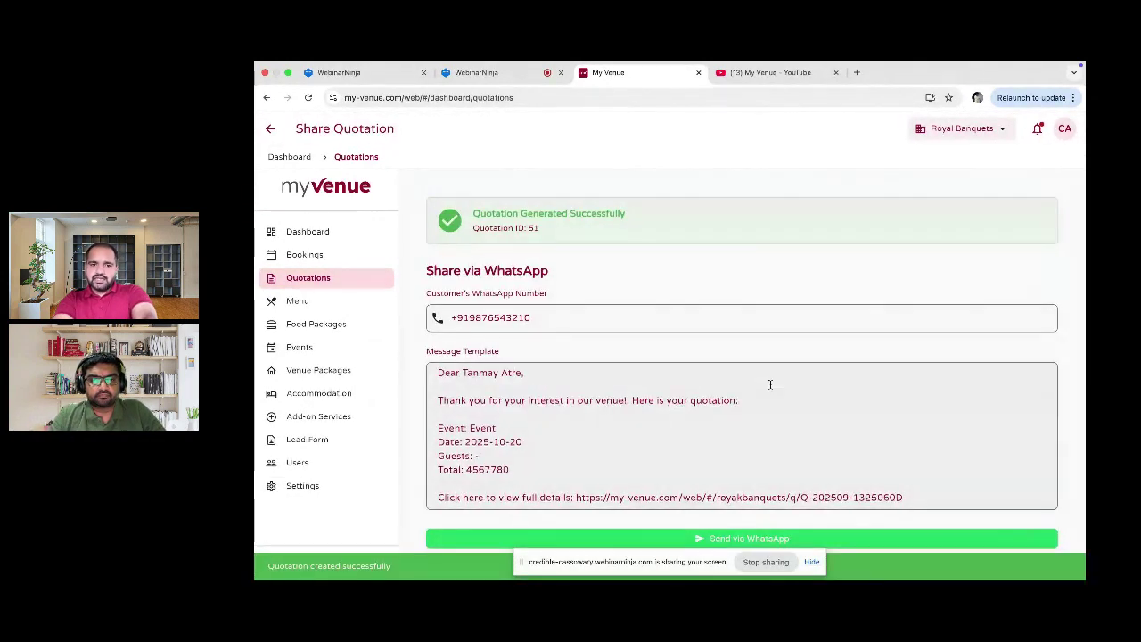
# Step: Review the Share Quotation page and return to the Quotations list
pyautogui.scroll(-3, 771, 384)
pyautogui.scroll(-1, 770, 384)
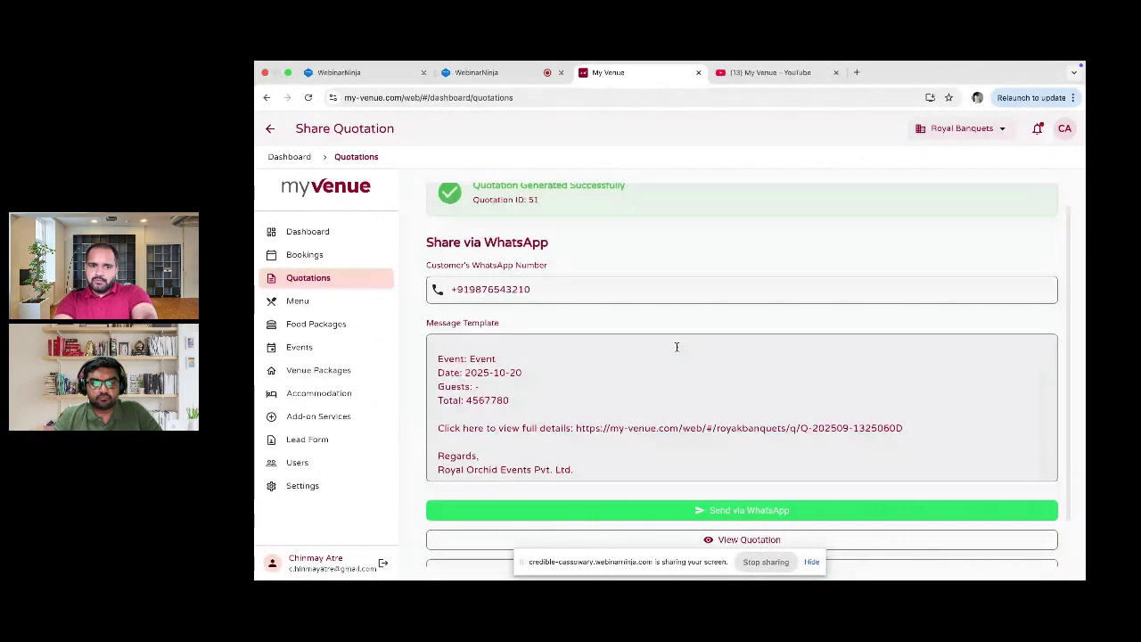
pyautogui.scroll(-2, 588, 471)
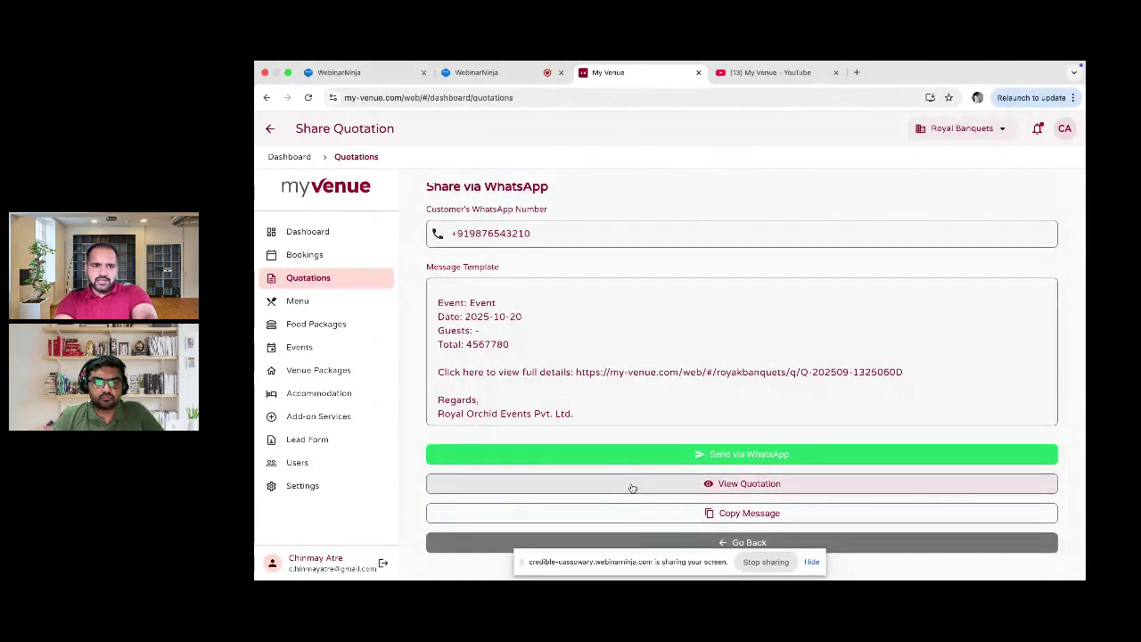
pyautogui.click(302, 283)
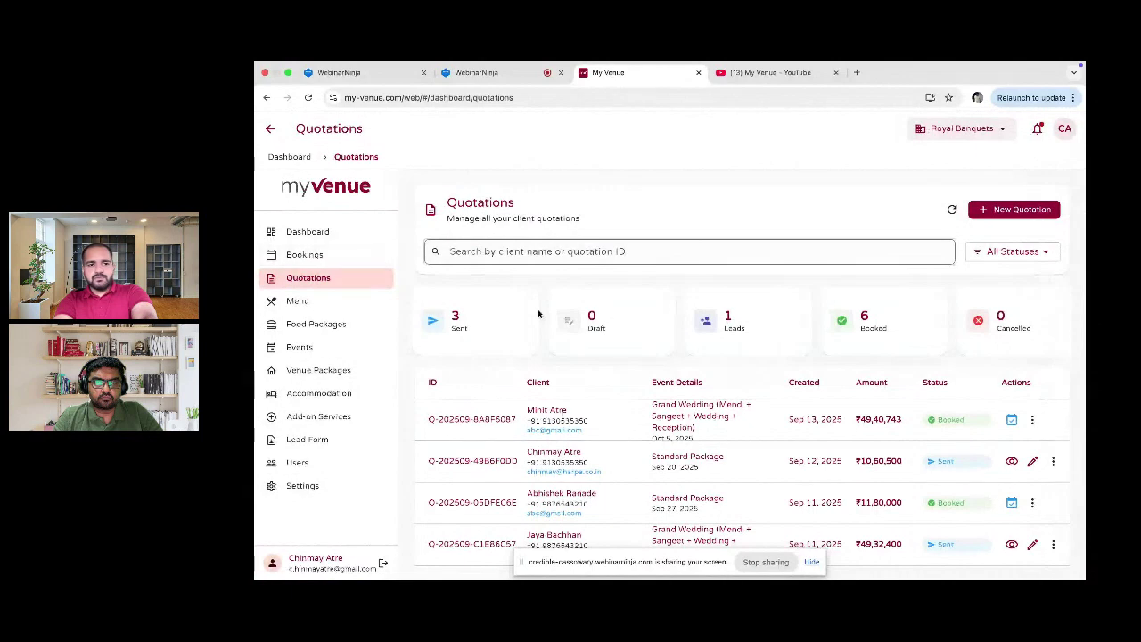
# Step: Check the pending Sangeet booking on 20 October 2025 in the bookings calendar
pyautogui.click(322, 234)
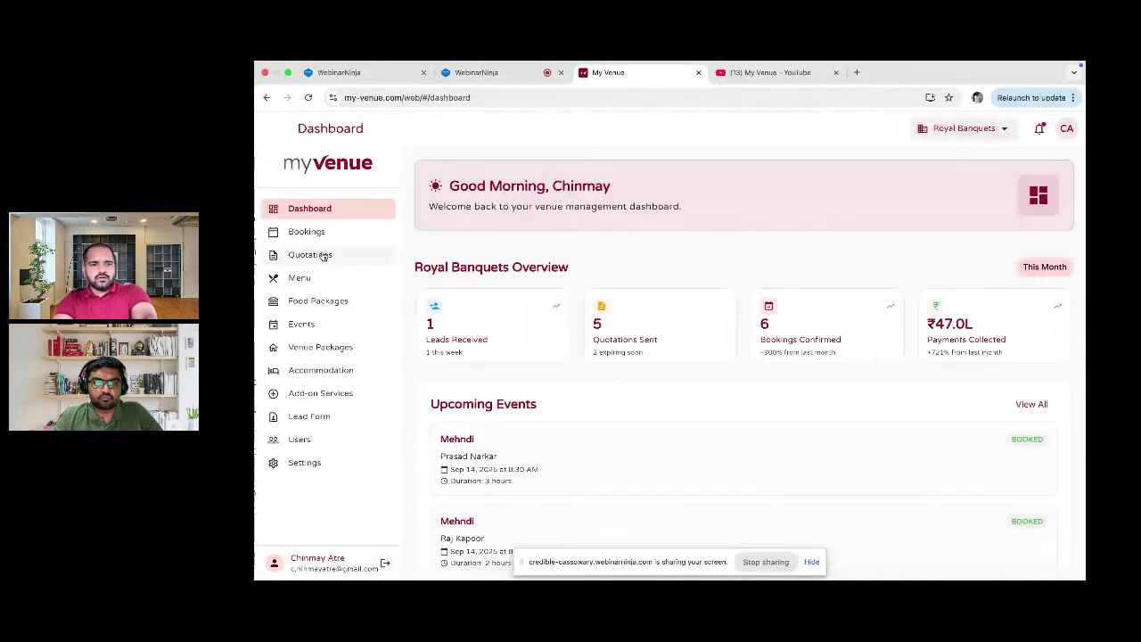
pyautogui.click(321, 239)
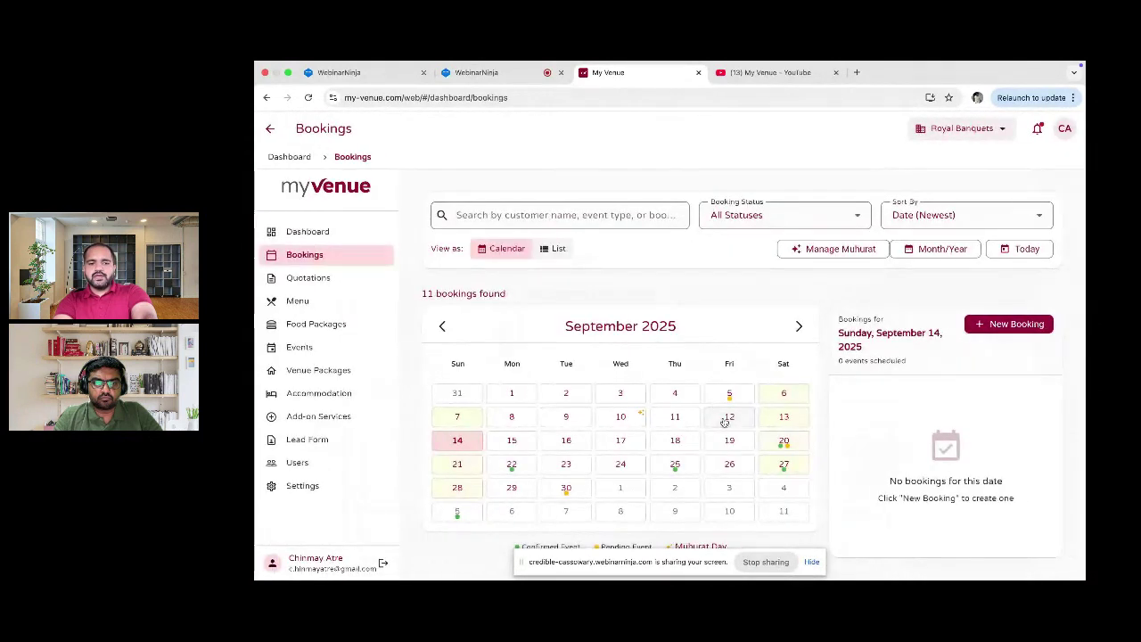
pyautogui.click(799, 326)
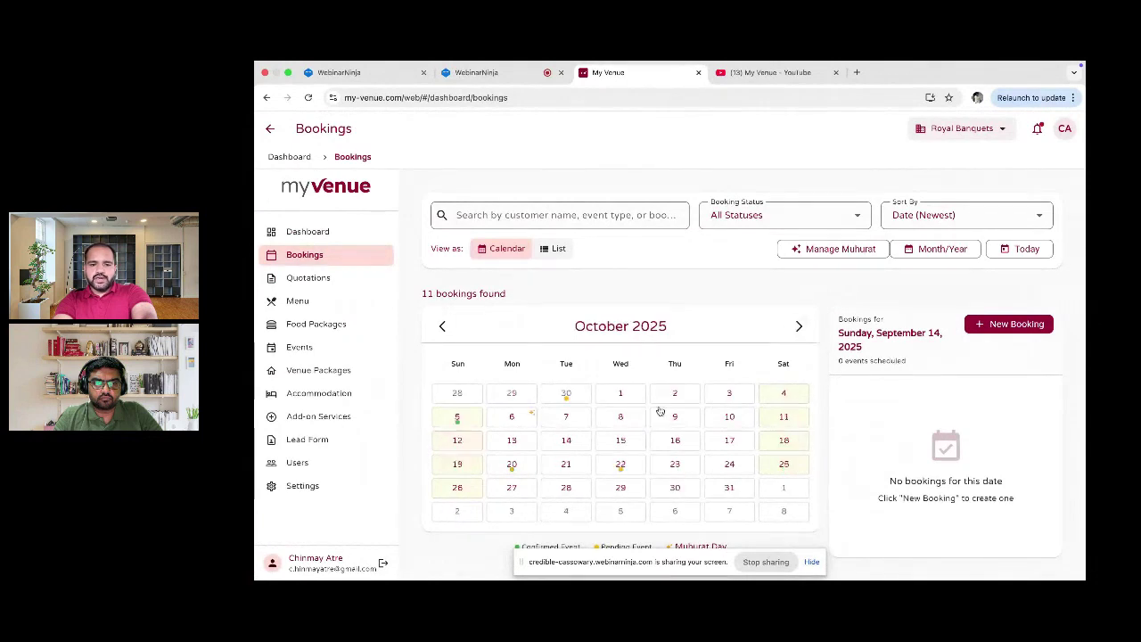
pyautogui.click(512, 464)
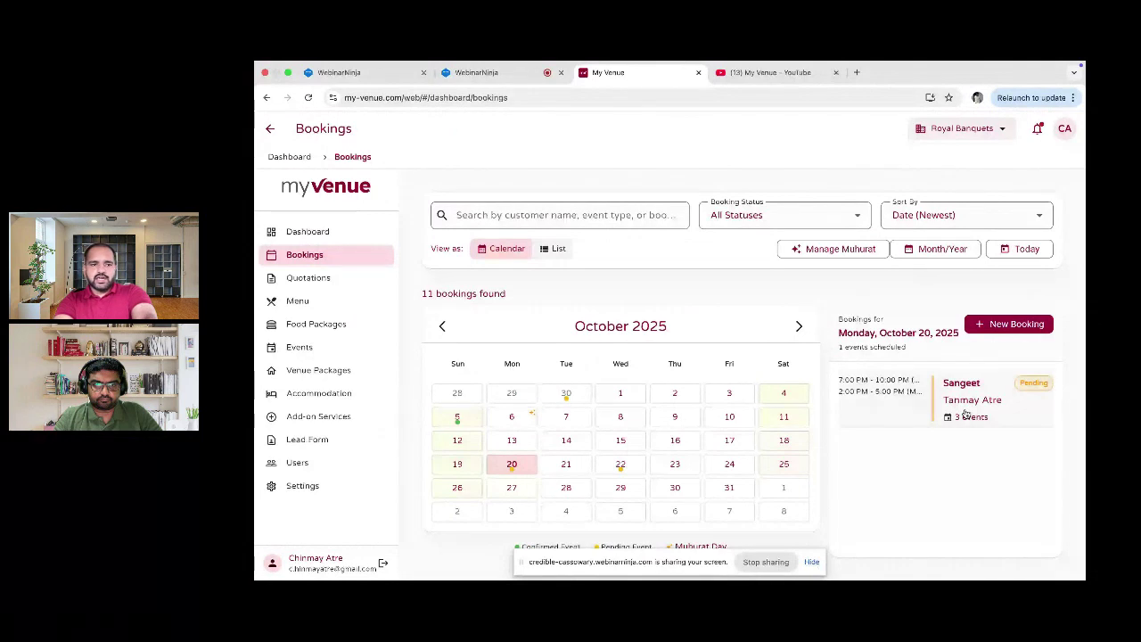
# Step: Return via the Dashboard to the Quotations list showing the new ₹45,67,780 quotation
pyautogui.click(288, 236)
pyautogui.scroll(-5, 649, 367)
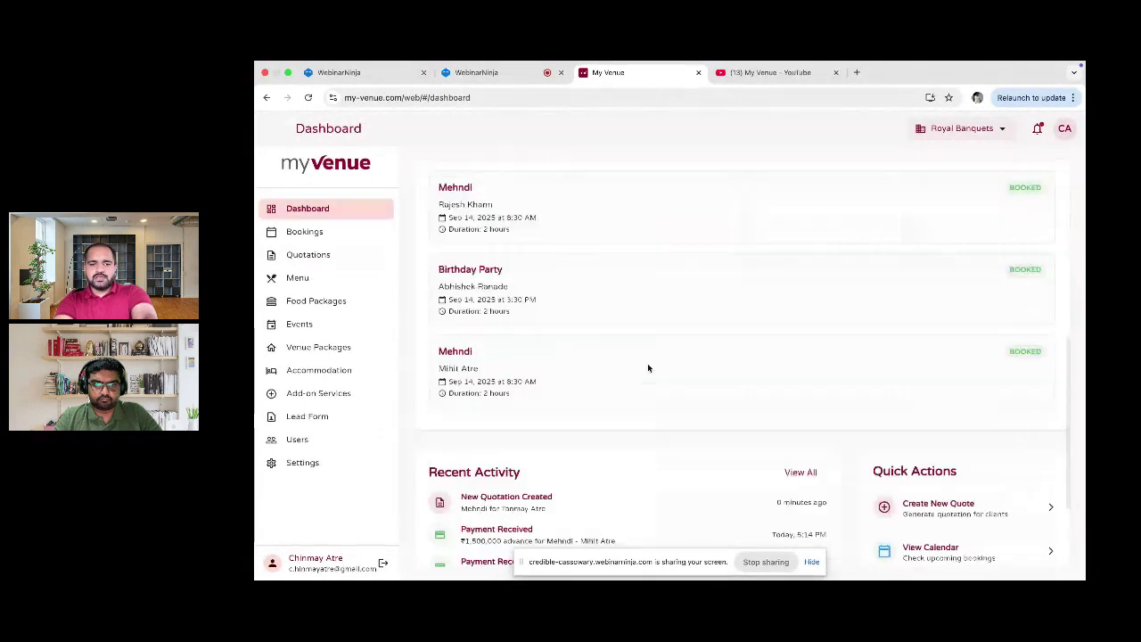
pyautogui.scroll(-2, 550, 401)
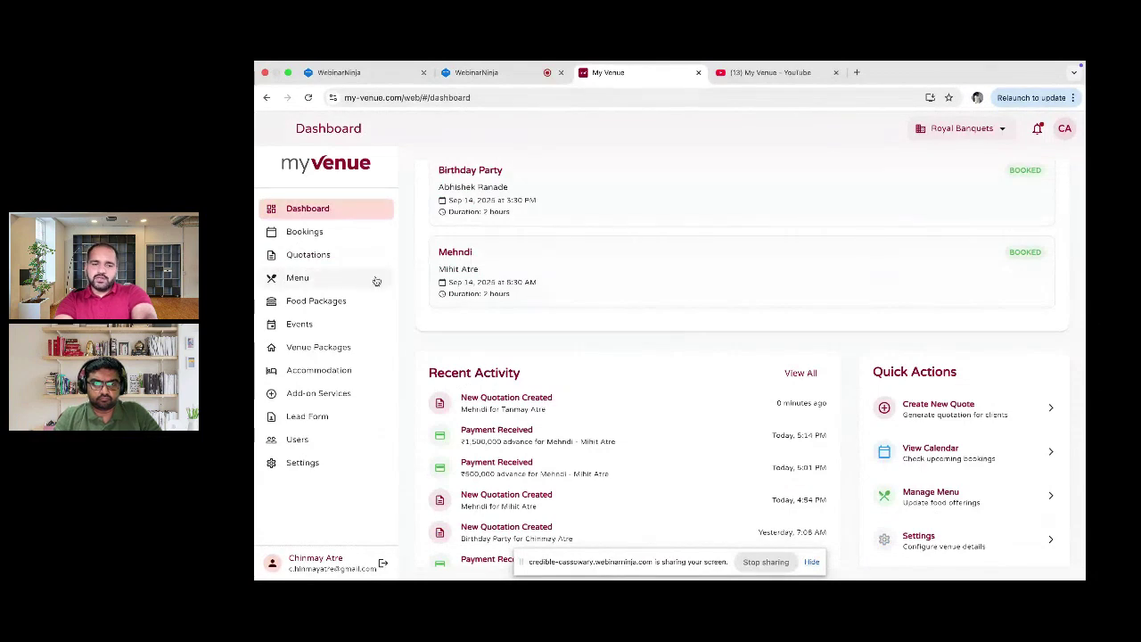
pyautogui.click(312, 232)
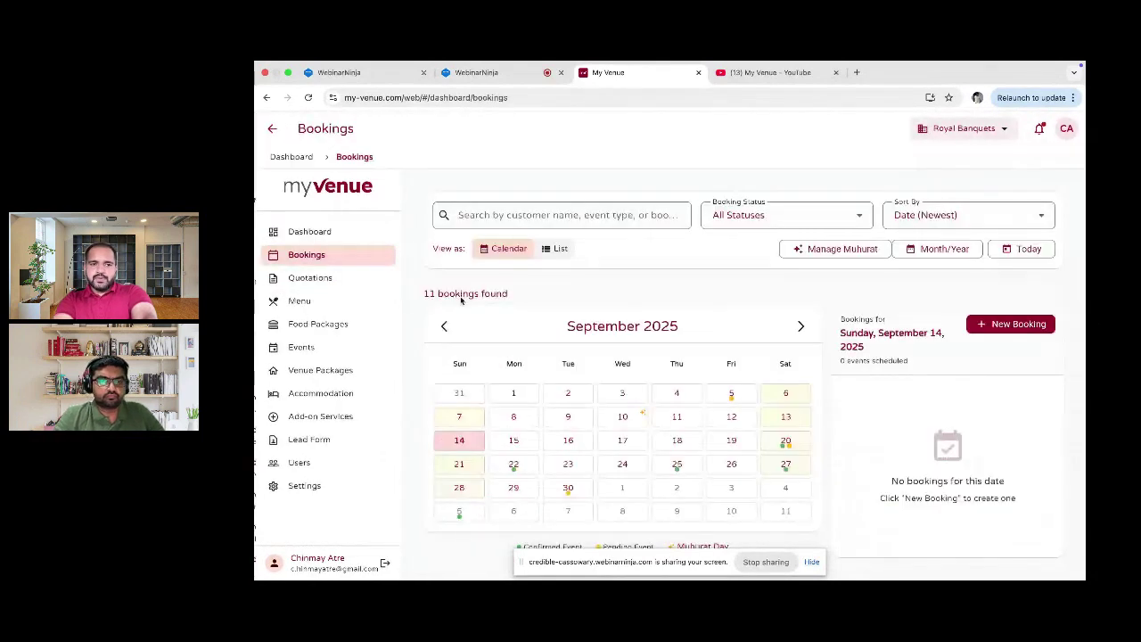
pyautogui.click(309, 278)
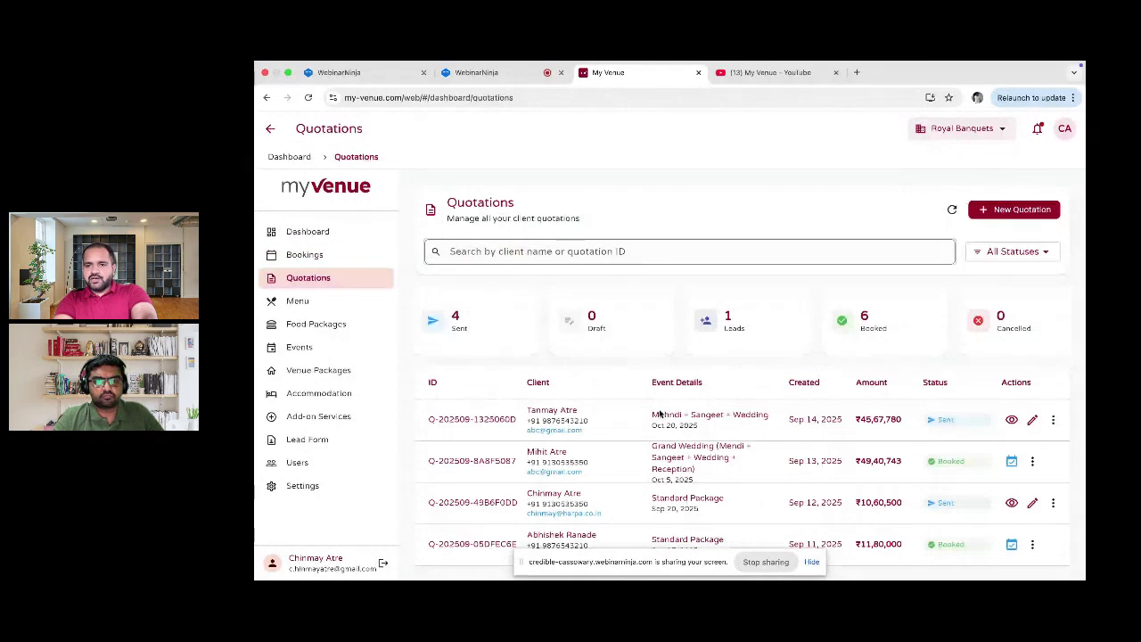
# Step: View the top Mehndi + Sangeet + Wedding quotation at ₹45,67,780
pyautogui.click(1006, 419)
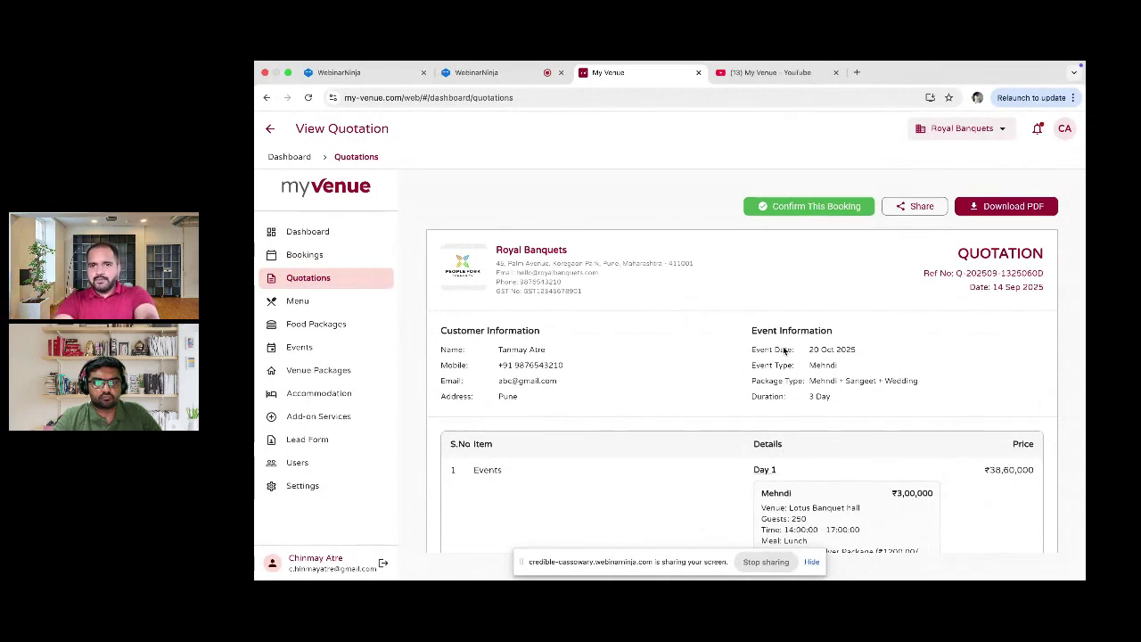
# Step: Confirm the quotation as a booking and review the prefilled Royal Wedding, 20–21 October 2025 form
pyautogui.click(850, 206)
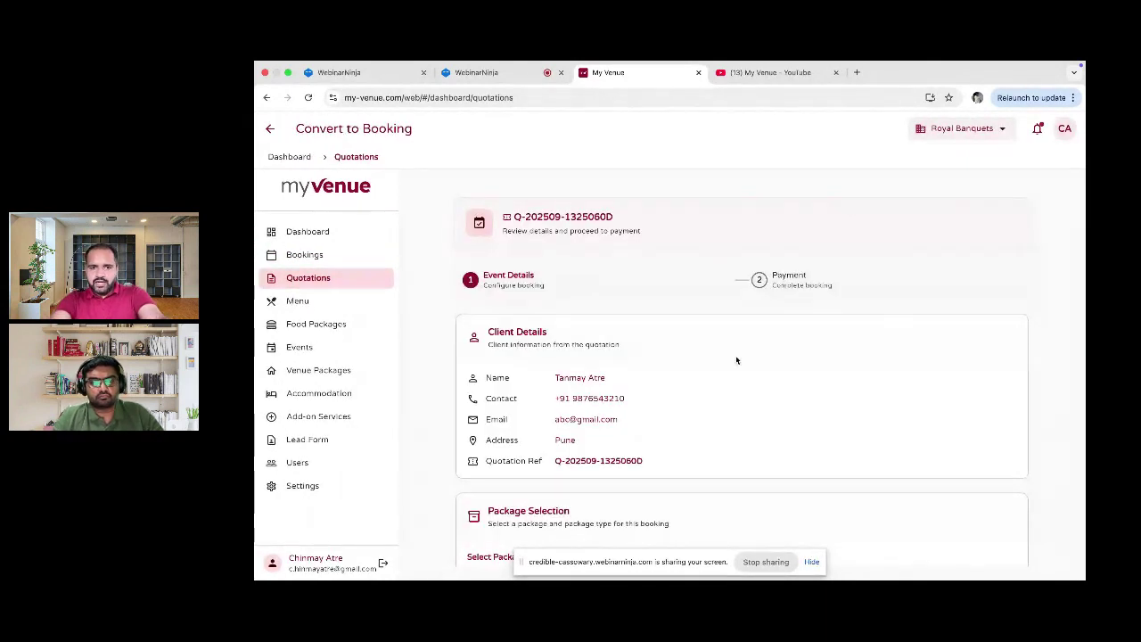
pyautogui.scroll(-3, 736, 360)
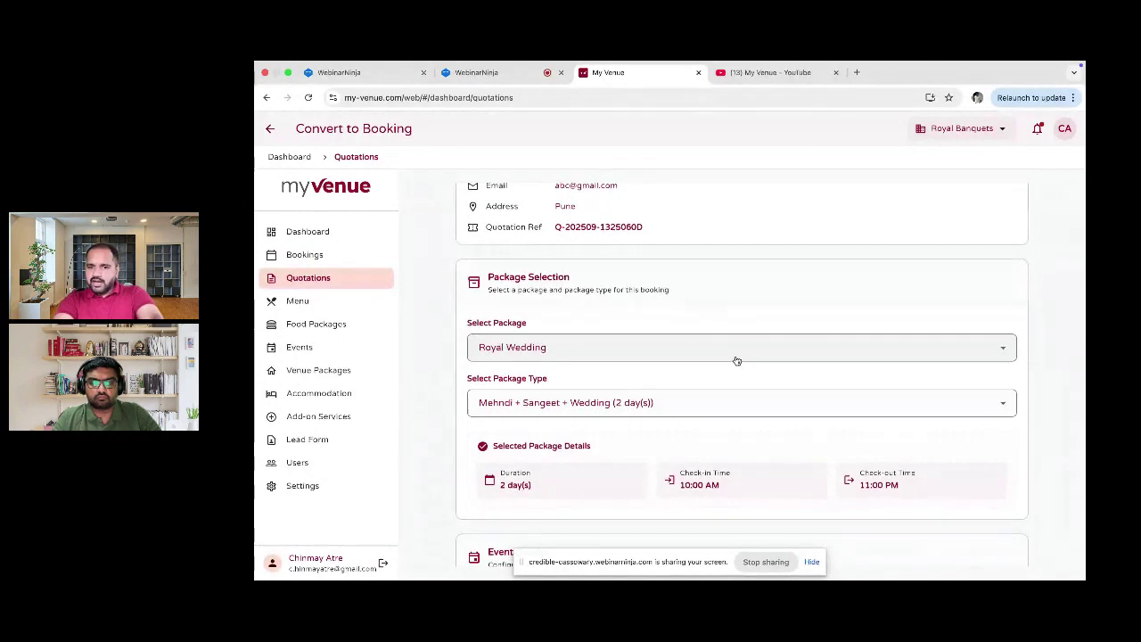
pyautogui.scroll(-1, 736, 361)
pyautogui.scroll(-1, 737, 360)
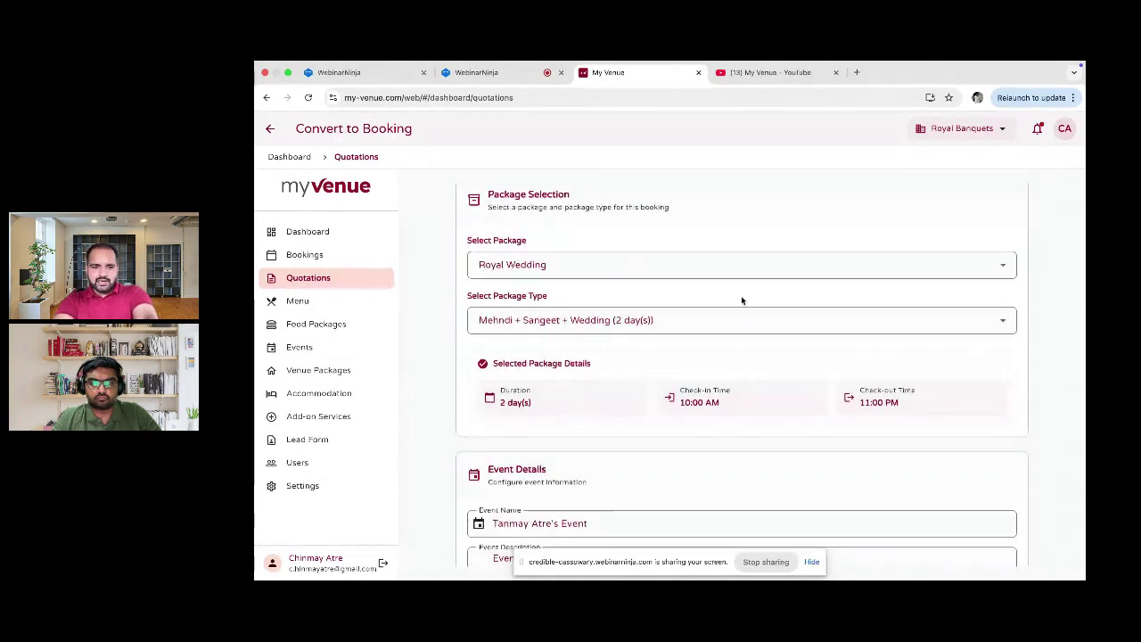
pyautogui.scroll(-1, 741, 301)
pyautogui.scroll(-4, 741, 300)
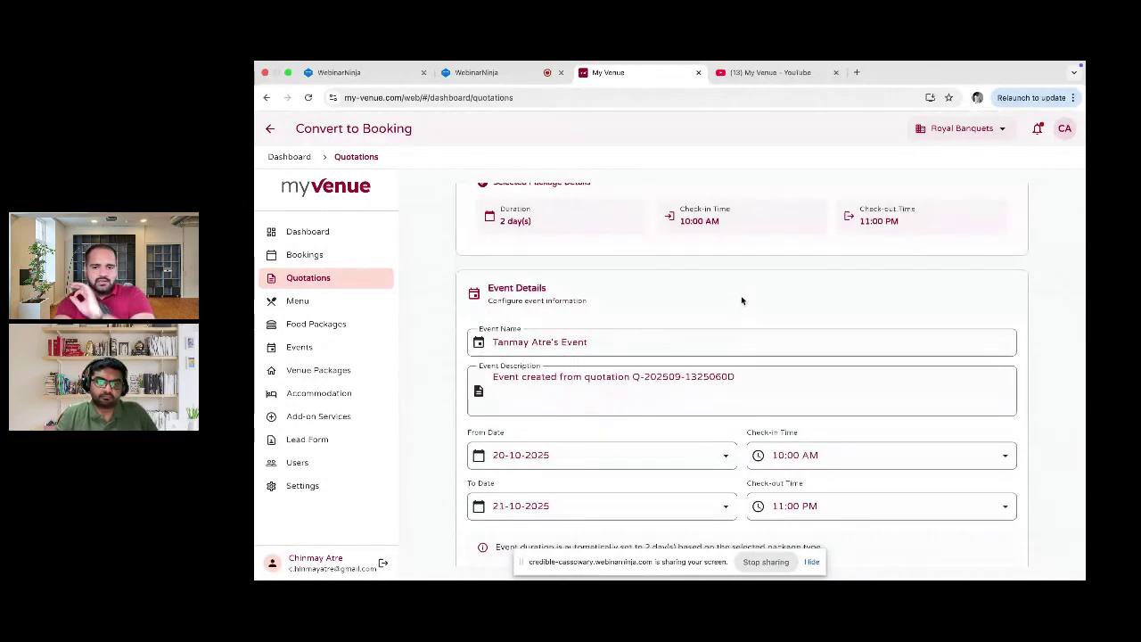
pyautogui.scroll(-2, 740, 300)
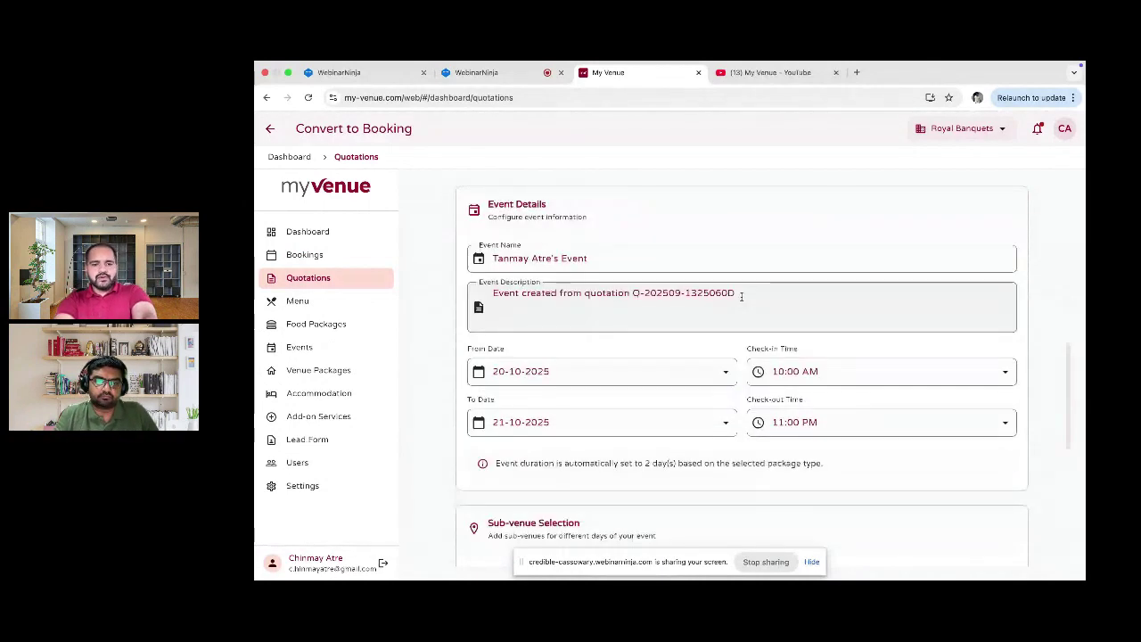
pyautogui.scroll(-1, 741, 297)
pyautogui.scroll(-5, 609, 385)
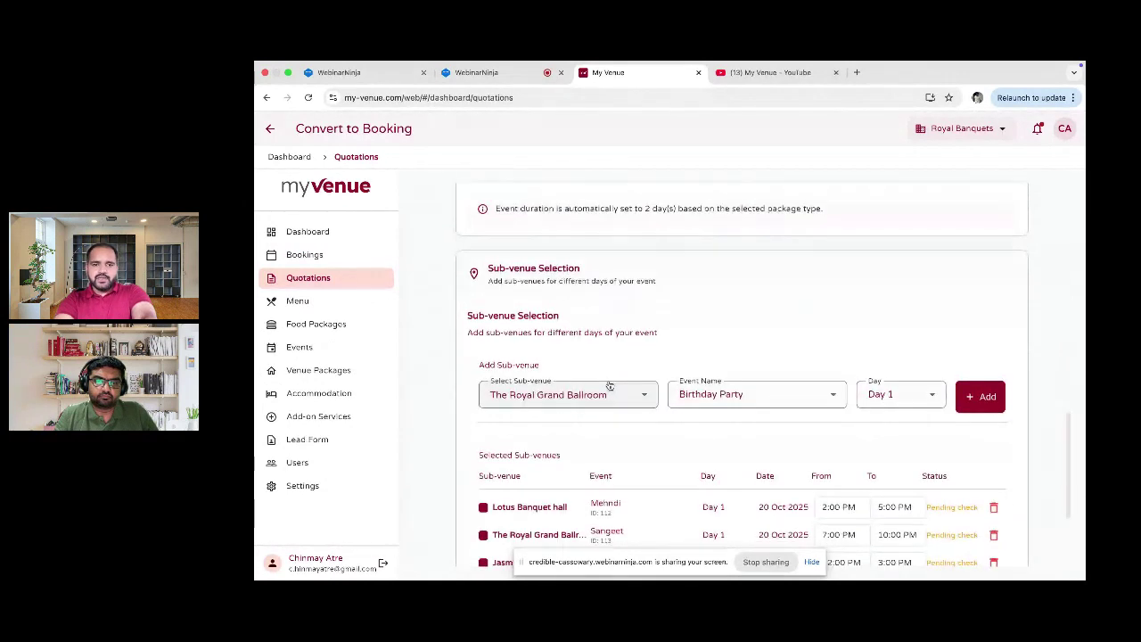
# Step: Verify Lotus Banquet hall, Royal Grand Ballroom and Jasmine Lawn are free, then proceed to payment
pyautogui.scroll(-1, 610, 385)
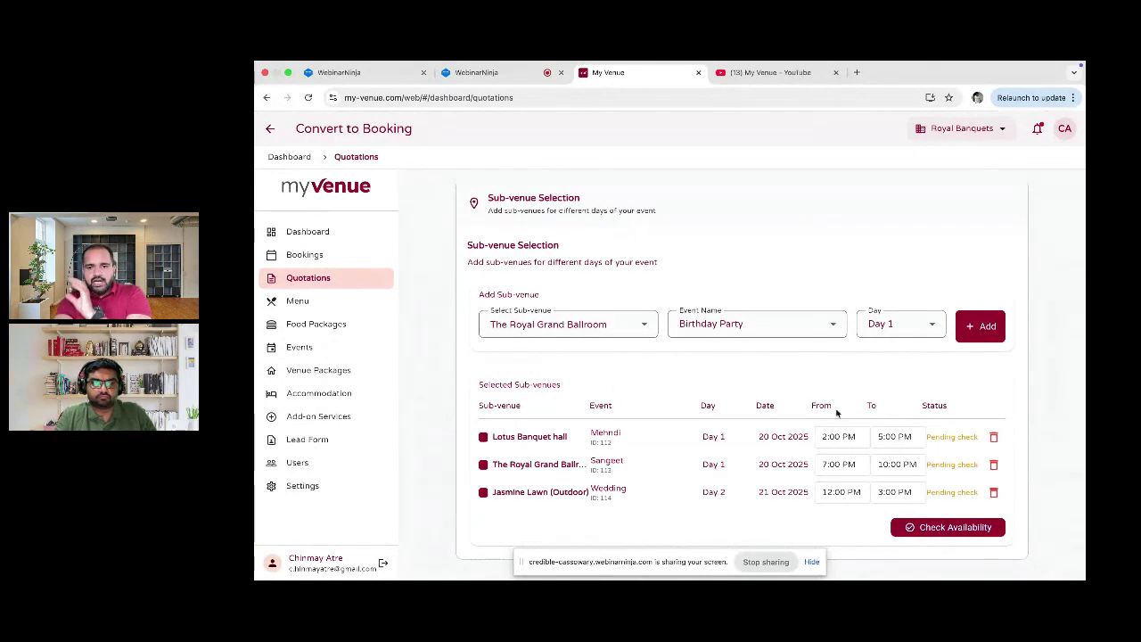
pyautogui.scroll(-1, 983, 504)
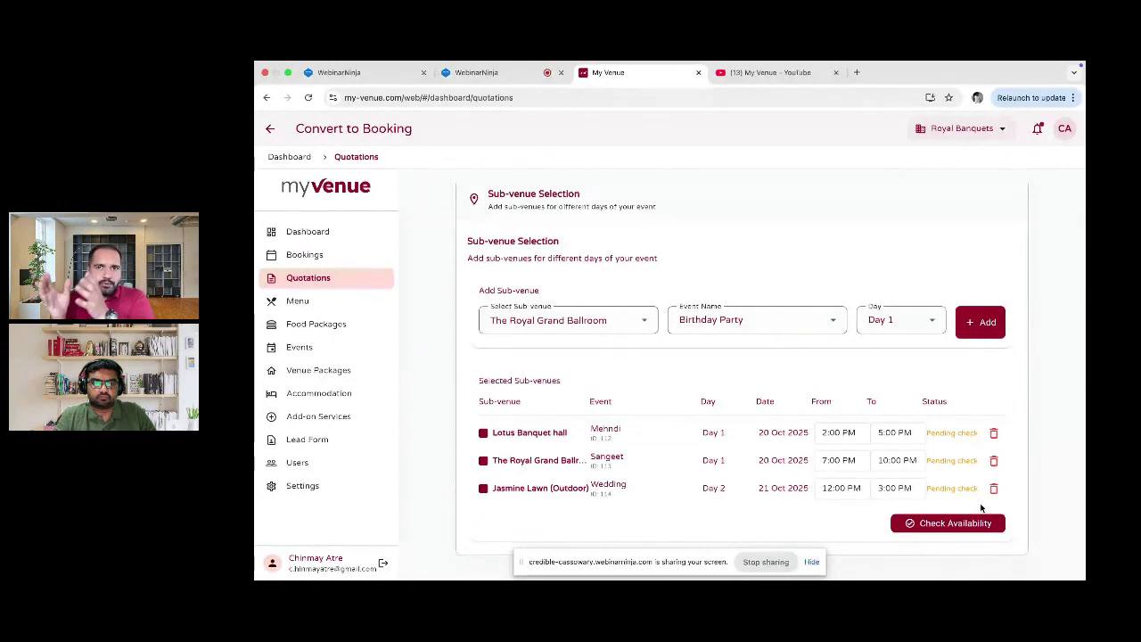
pyautogui.scroll(-1, 981, 508)
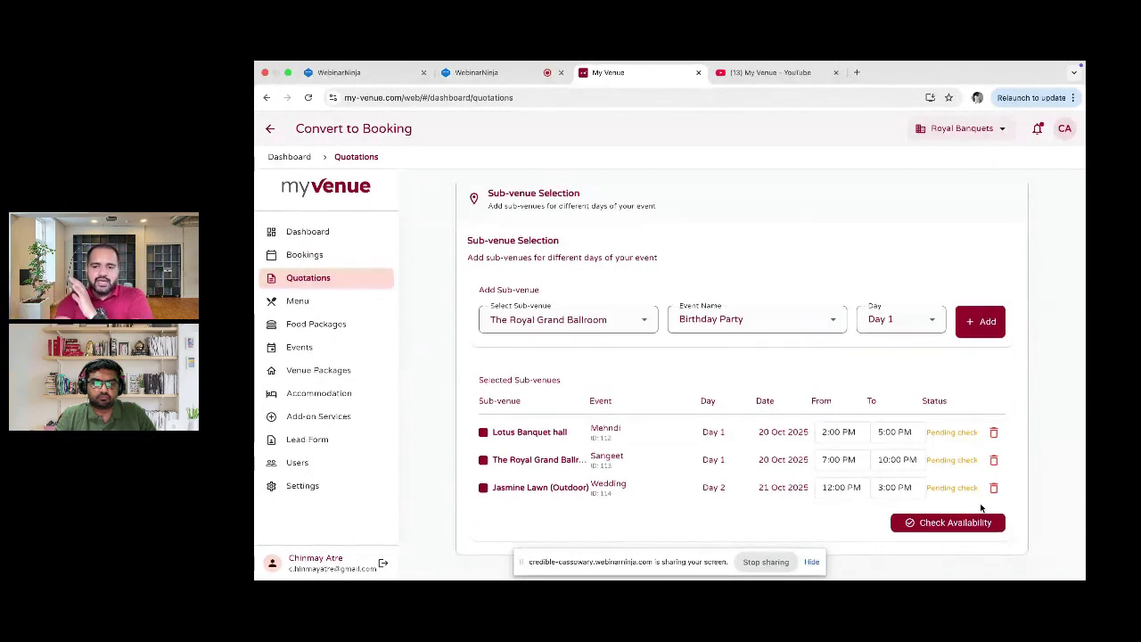
pyautogui.scroll(-2, 981, 508)
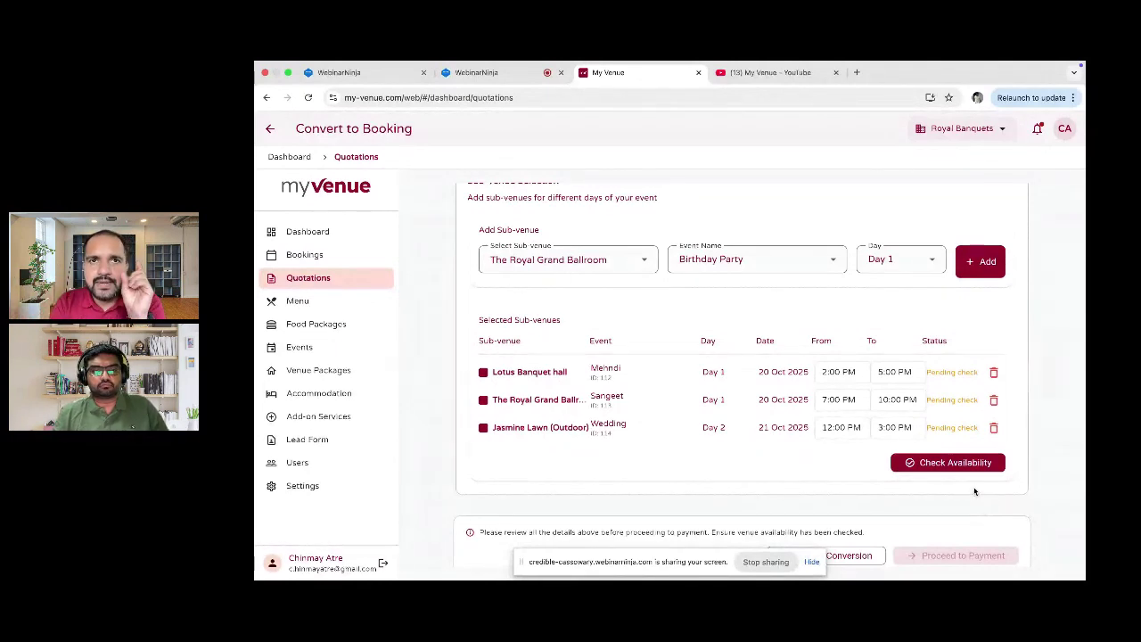
pyautogui.click(975, 466)
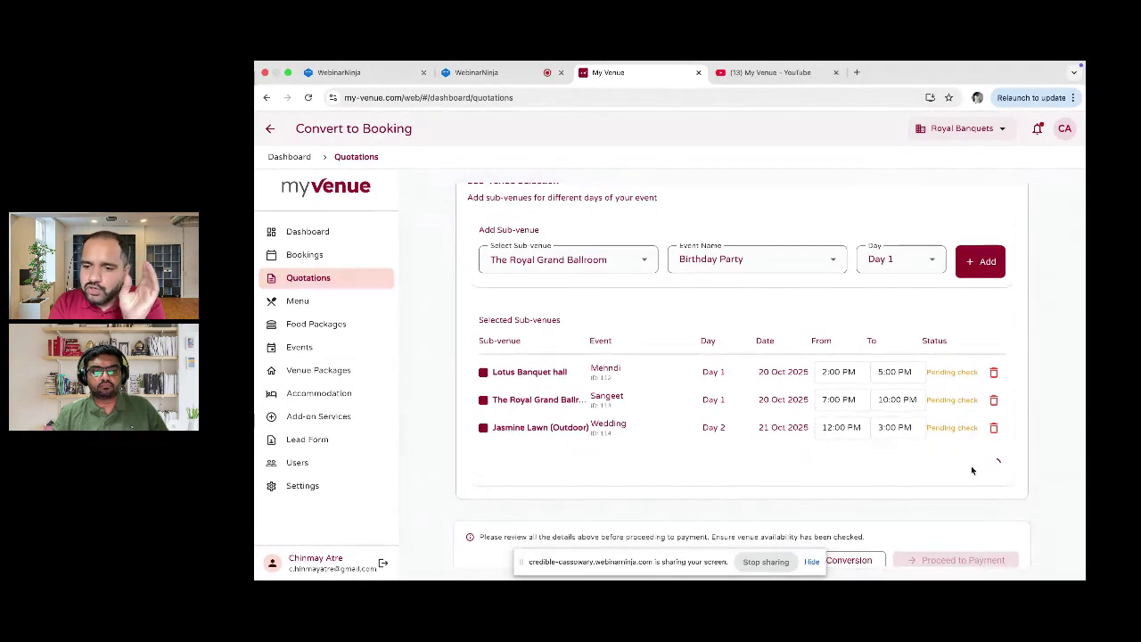
pyautogui.scroll(-2, 972, 470)
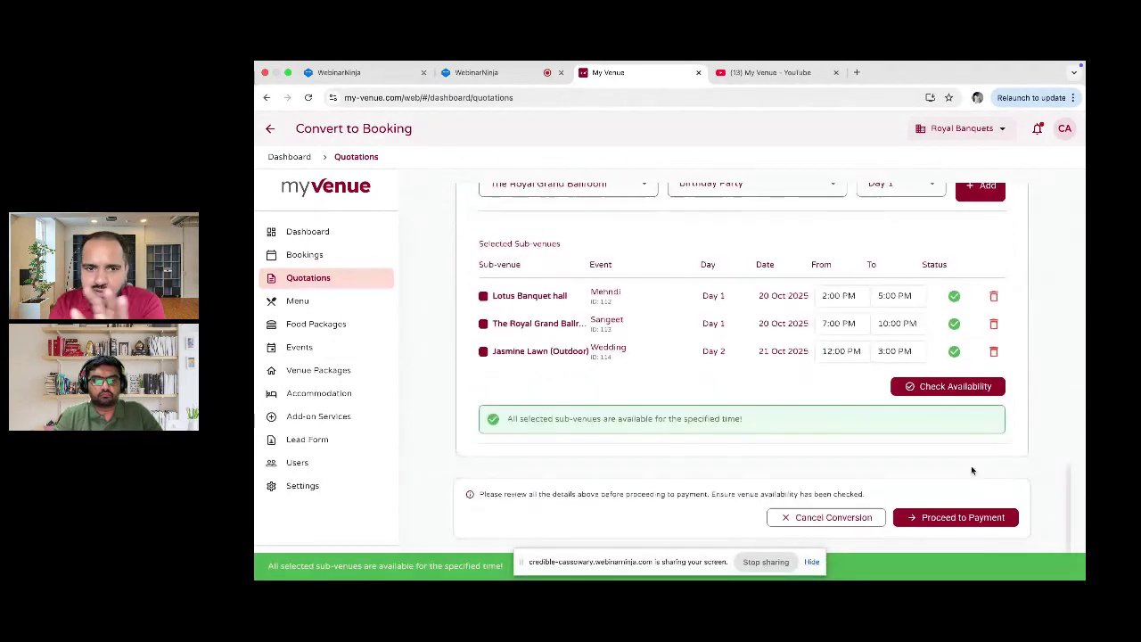
pyautogui.click(964, 515)
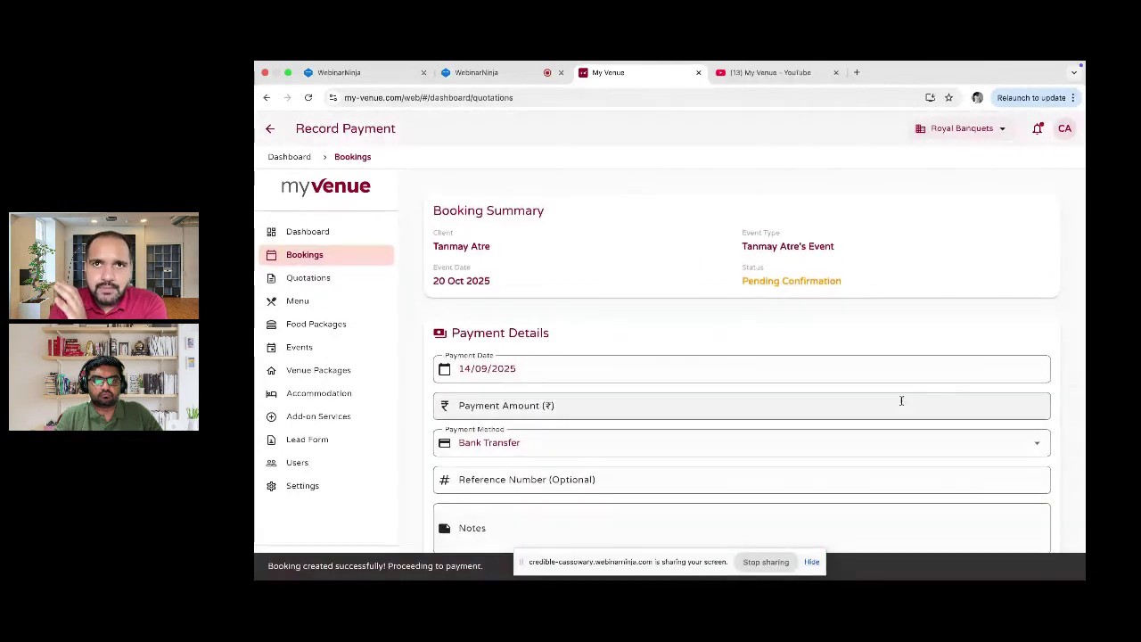
# Step: Record a ₹5,00,000 Bank Transfer payment with its transaction reference number
pyautogui.scroll(-1, 901, 401)
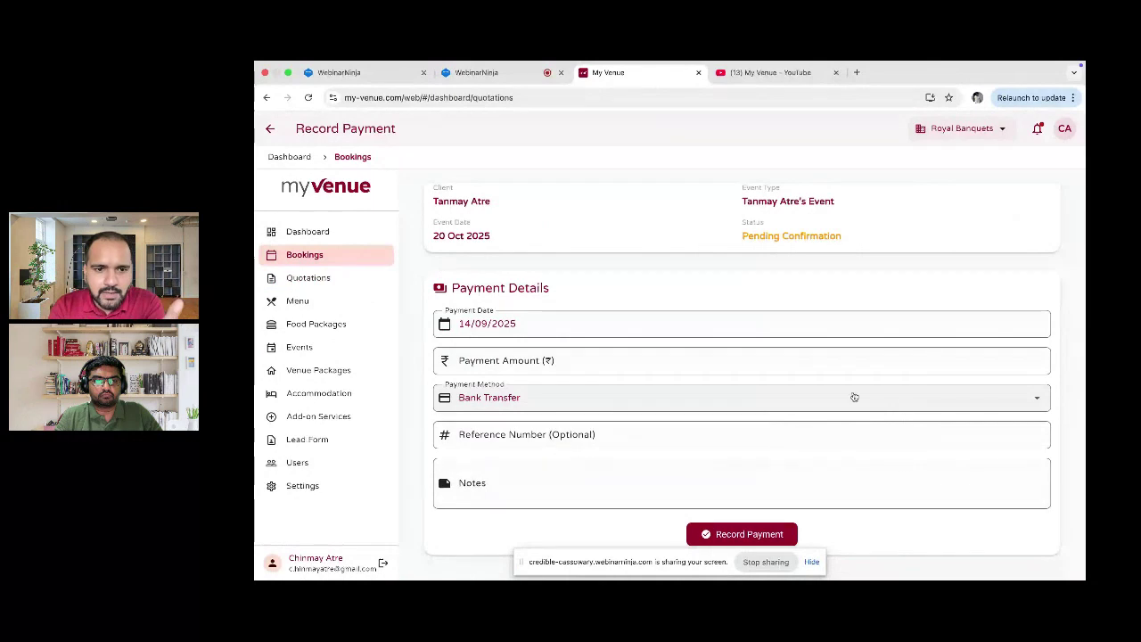
pyautogui.click(674, 363)
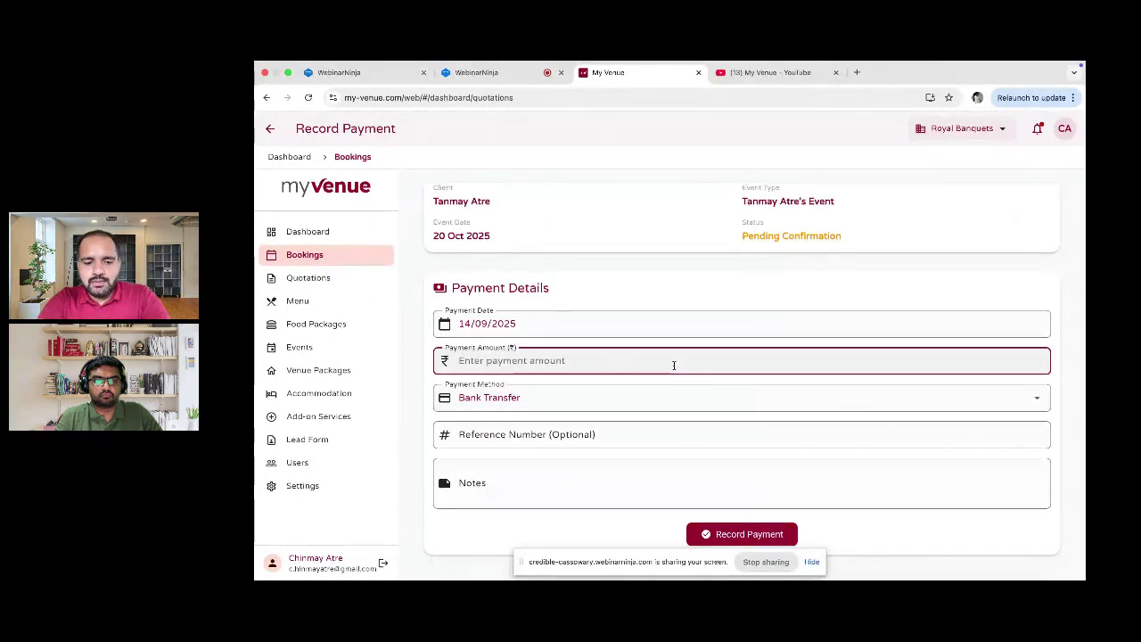
pyautogui.write('500000')
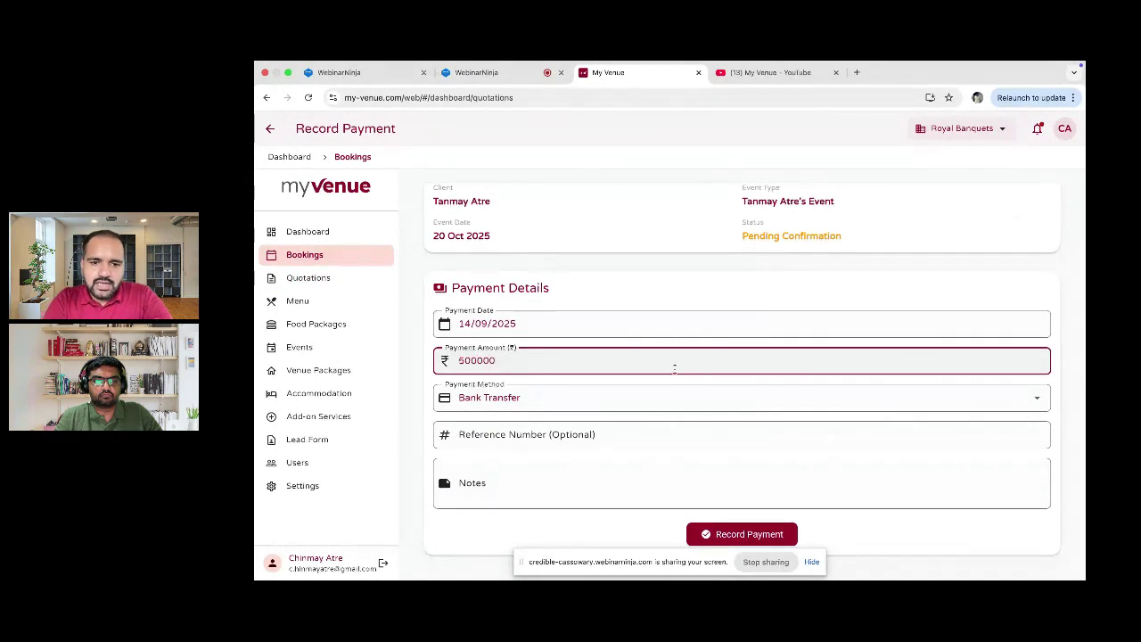
pyautogui.click(680, 396)
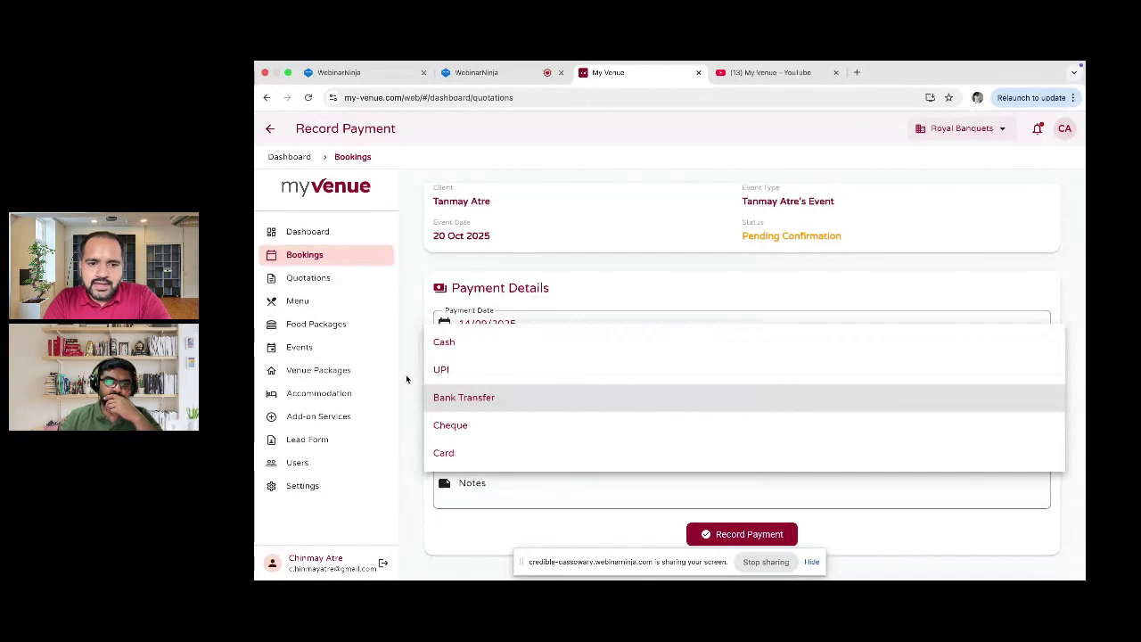
pyautogui.click(430, 397)
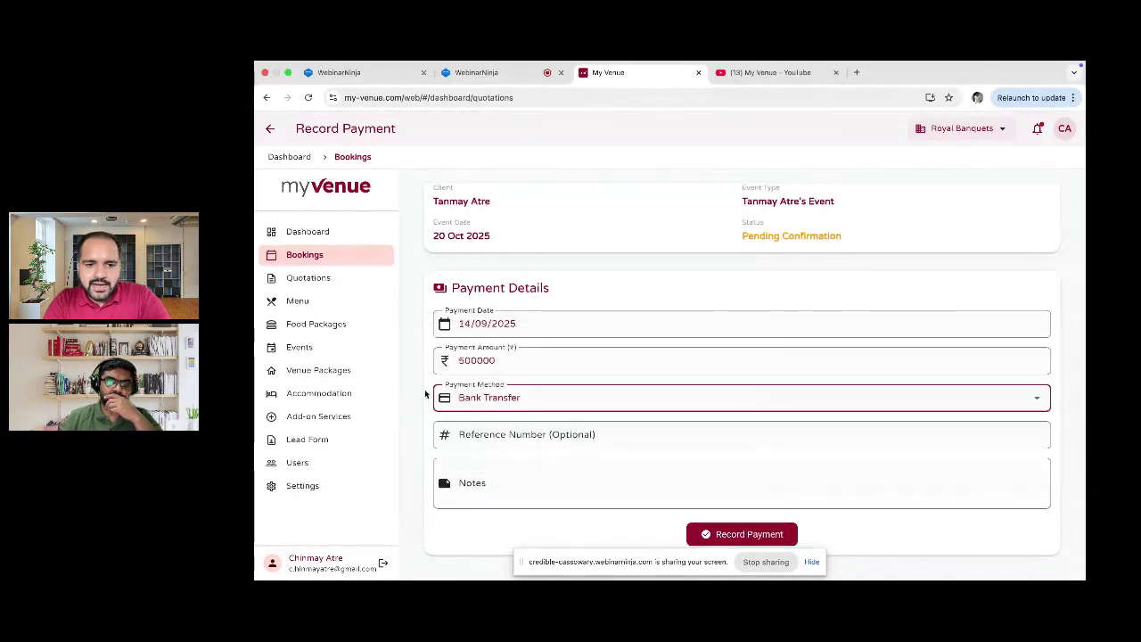
pyautogui.click(551, 434)
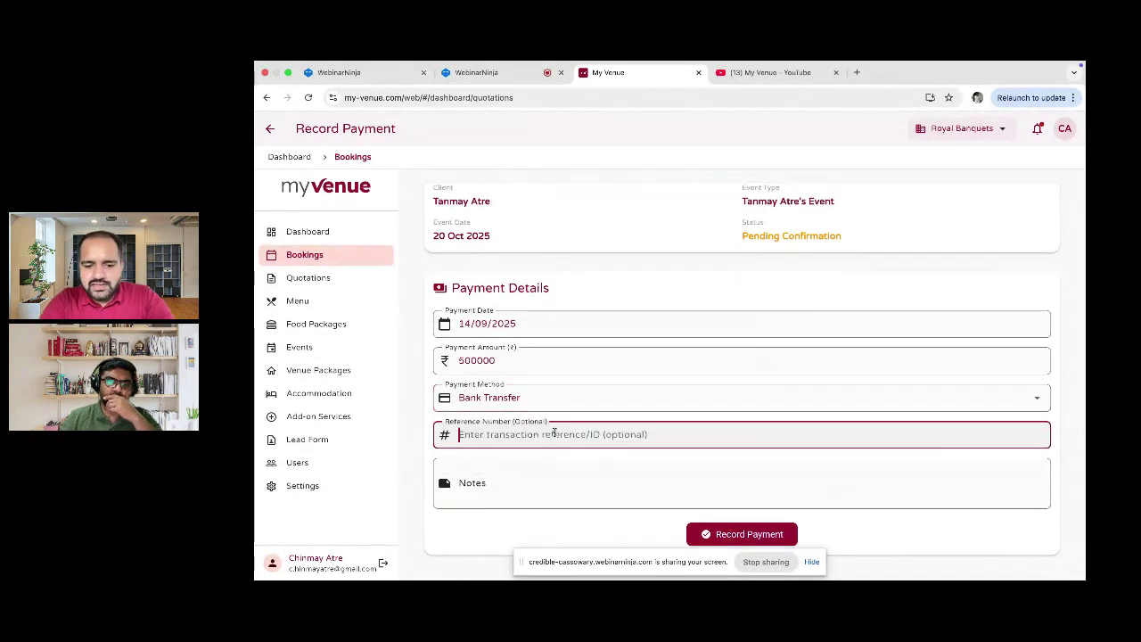
pyautogui.write('987653')
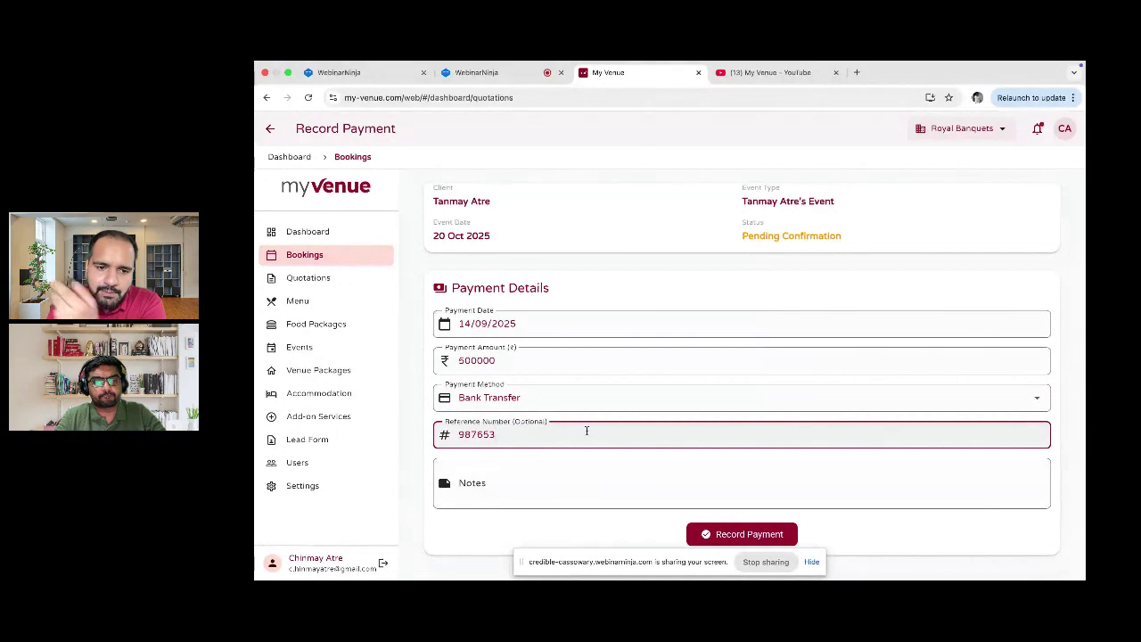
pyautogui.click(758, 533)
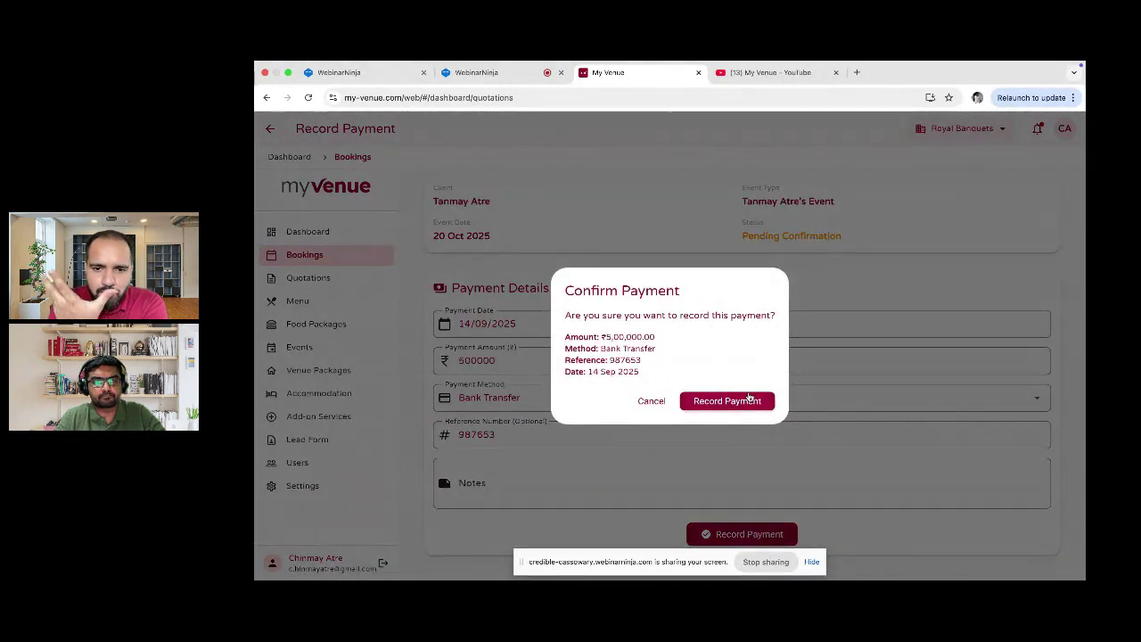
pyautogui.click(749, 401)
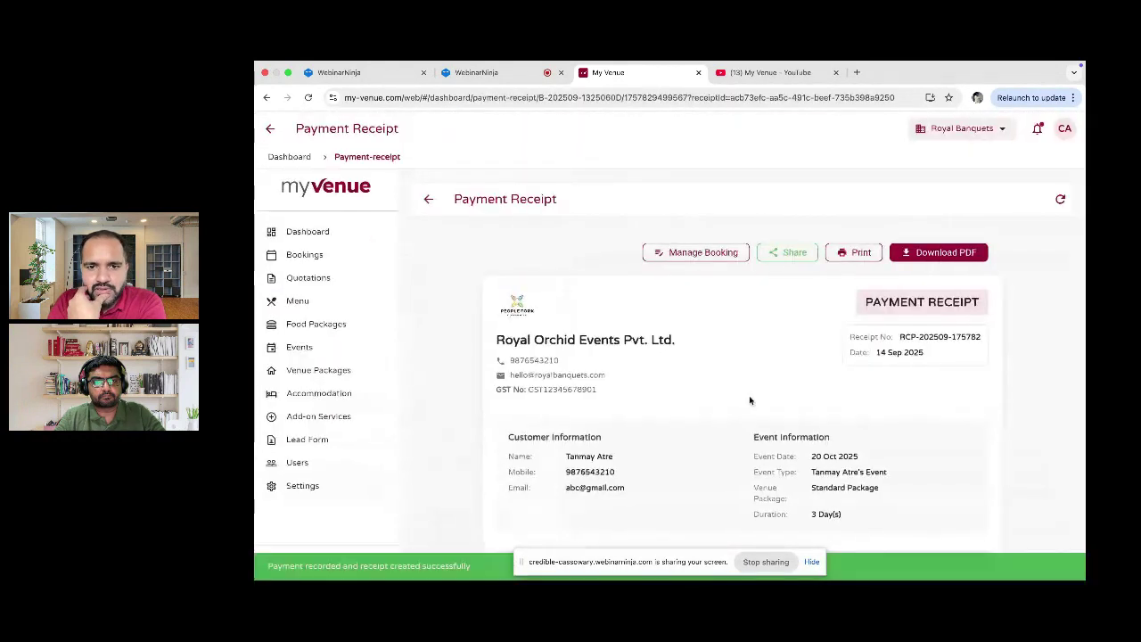
# Step: Review the payment receipt with its ₹40,67,780 balance due, then return to the Bookings calendar
pyautogui.scroll(-2, 749, 401)
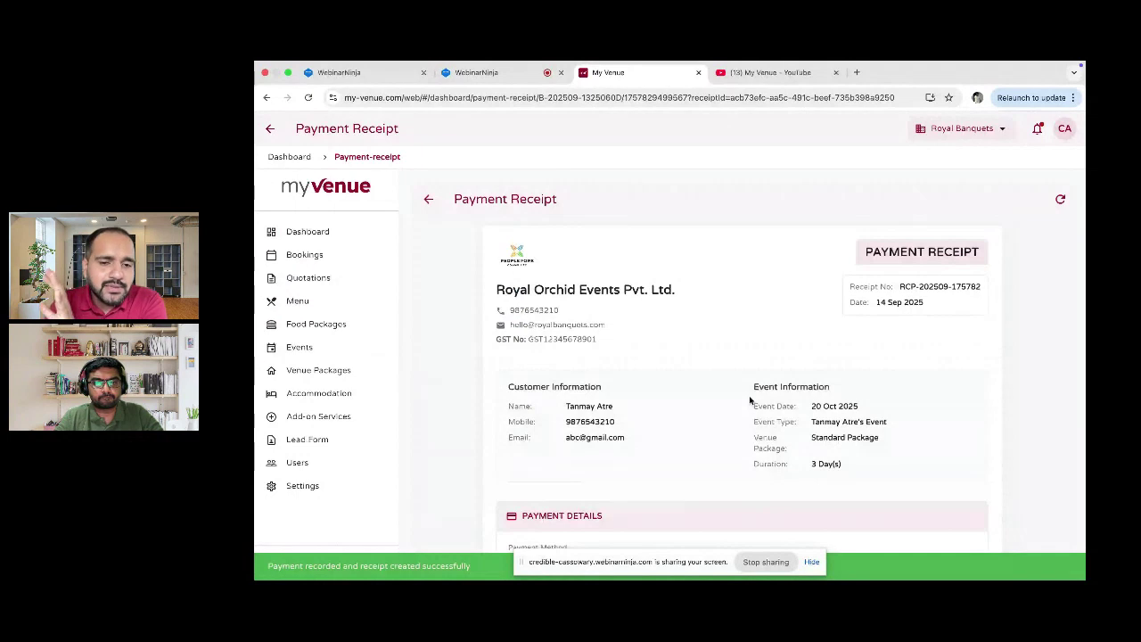
pyautogui.scroll(-2, 749, 400)
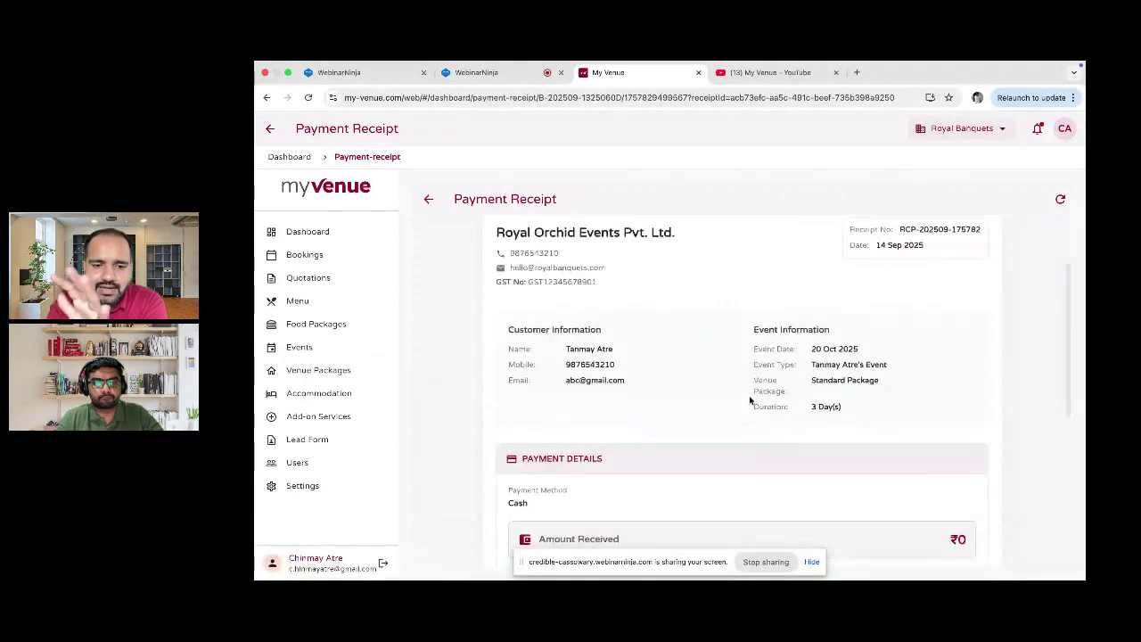
pyautogui.scroll(-5, 749, 400)
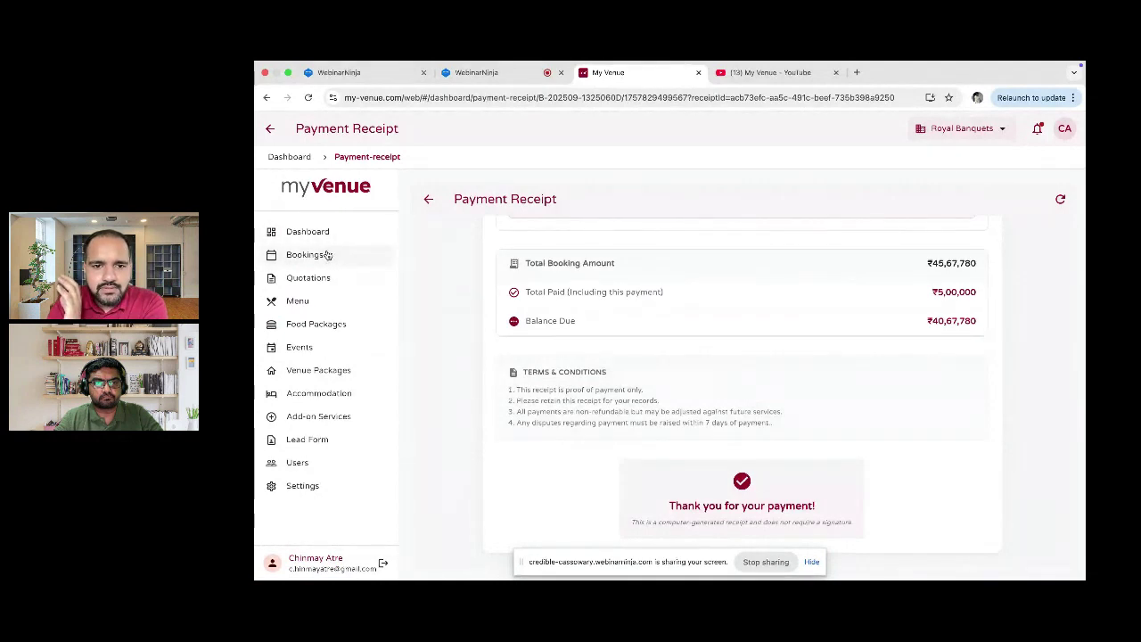
pyautogui.click(308, 255)
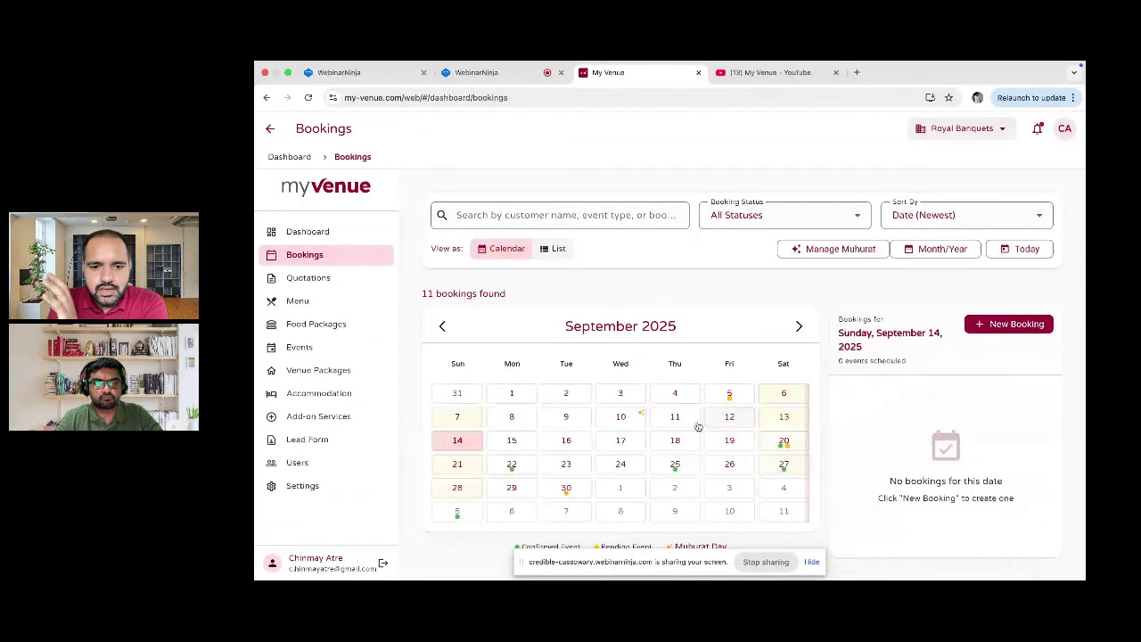
# Step: Confirm the new booking appears on 20 October 2025, then go back to Quotations
pyautogui.click(799, 327)
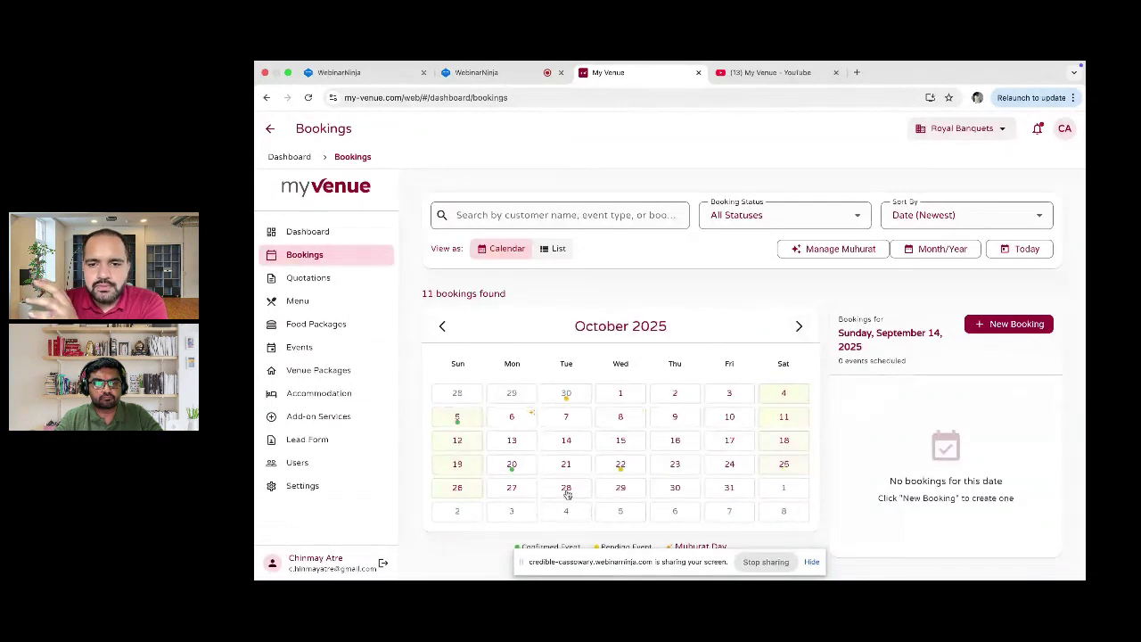
pyautogui.click(513, 468)
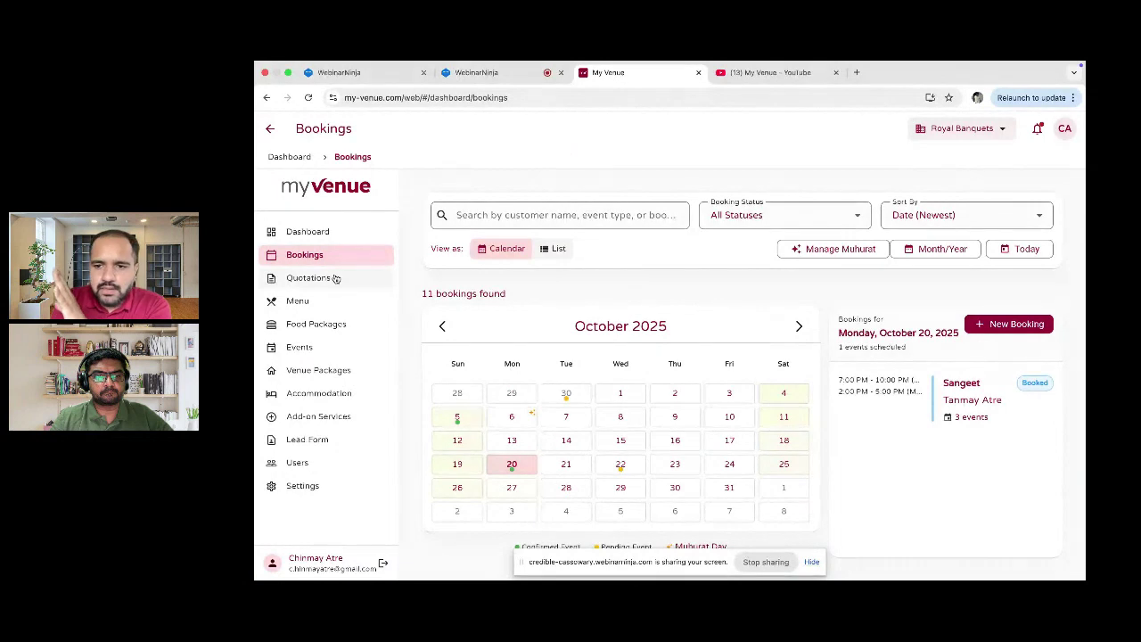
pyautogui.click(310, 278)
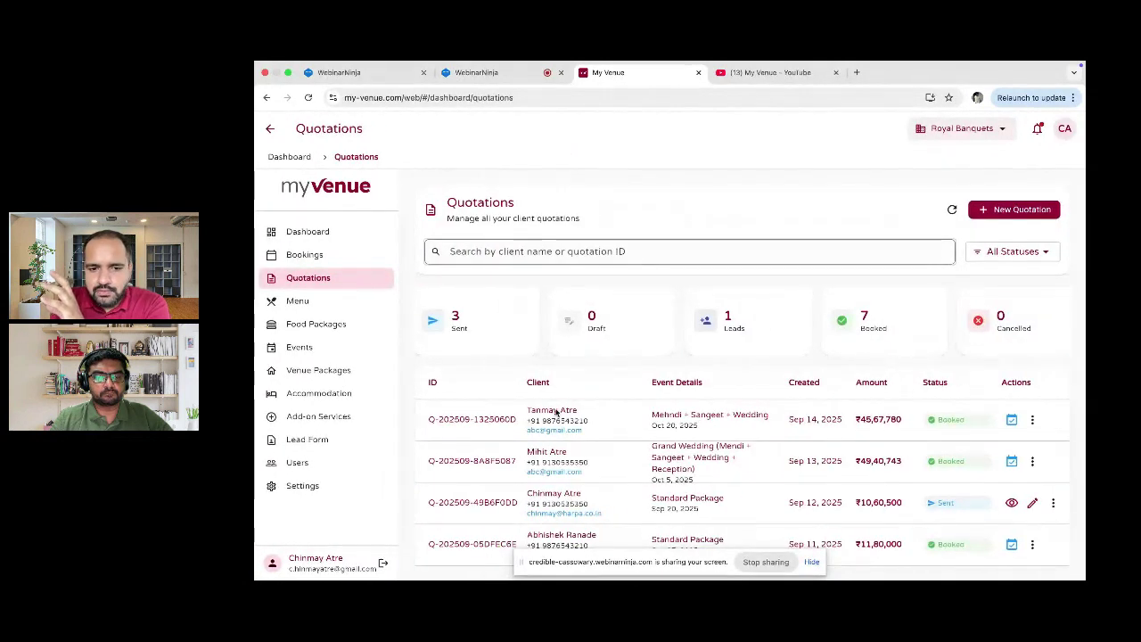
# Step: Open the converted quotation's booking and view its finances: ₹5,00,000 paid of ₹45,67,780
pyautogui.click(1015, 419)
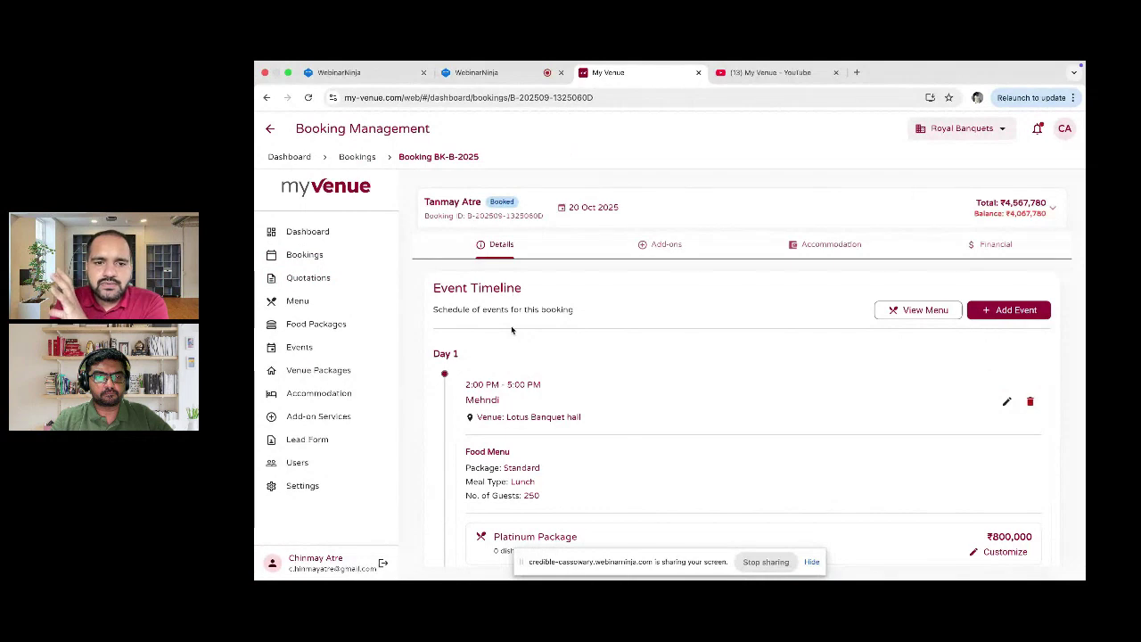
pyautogui.scroll(-2, 511, 330)
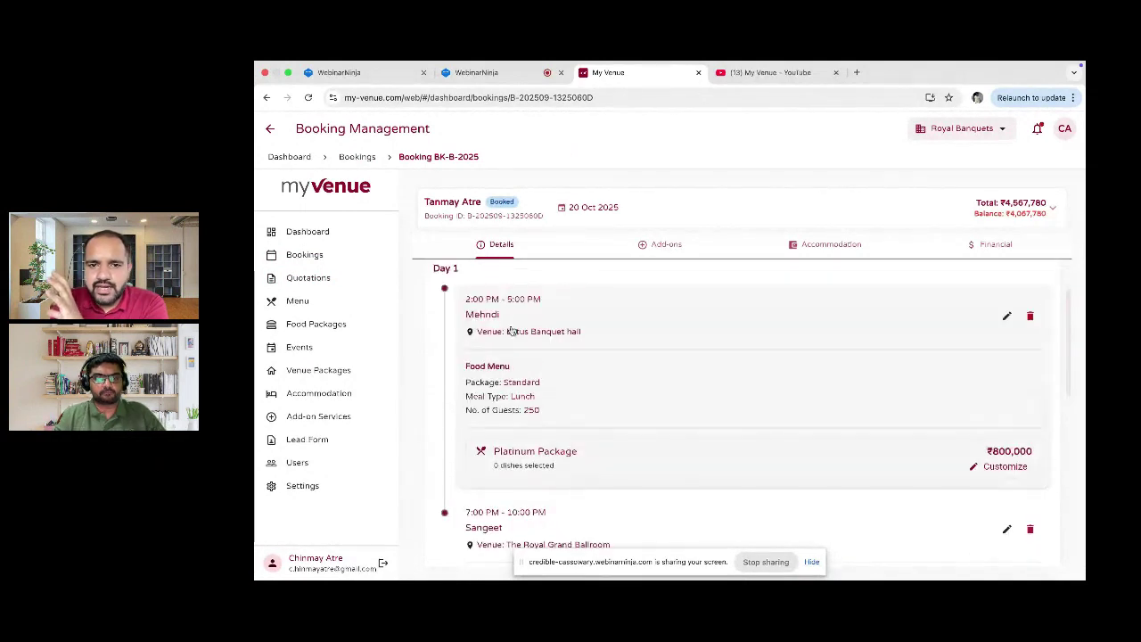
pyautogui.scroll(2, 511, 330)
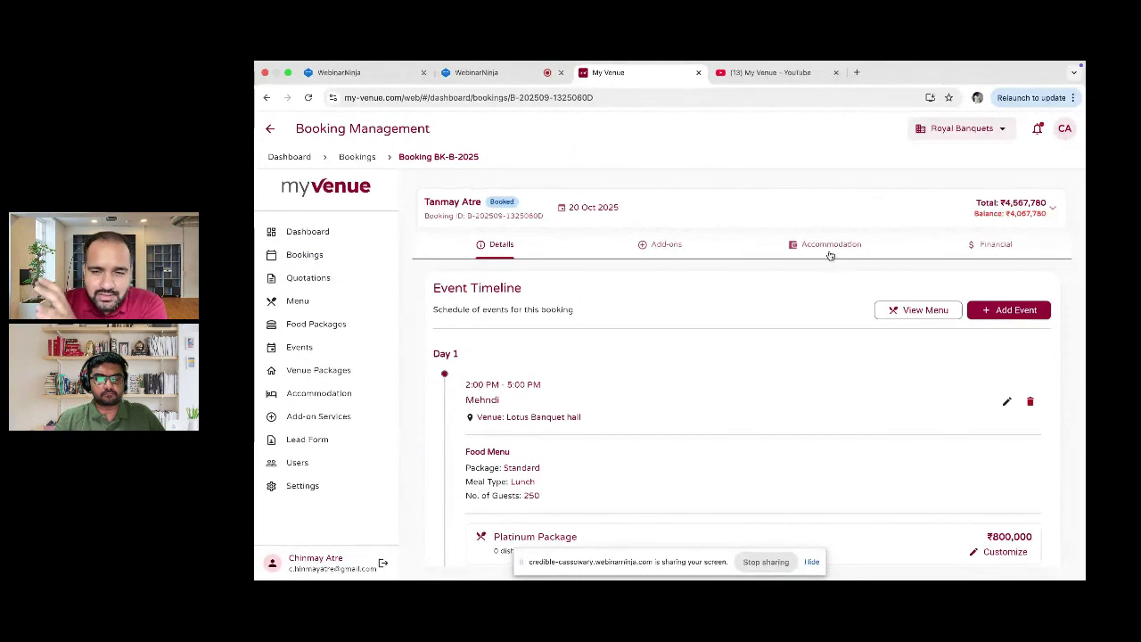
pyautogui.click(984, 258)
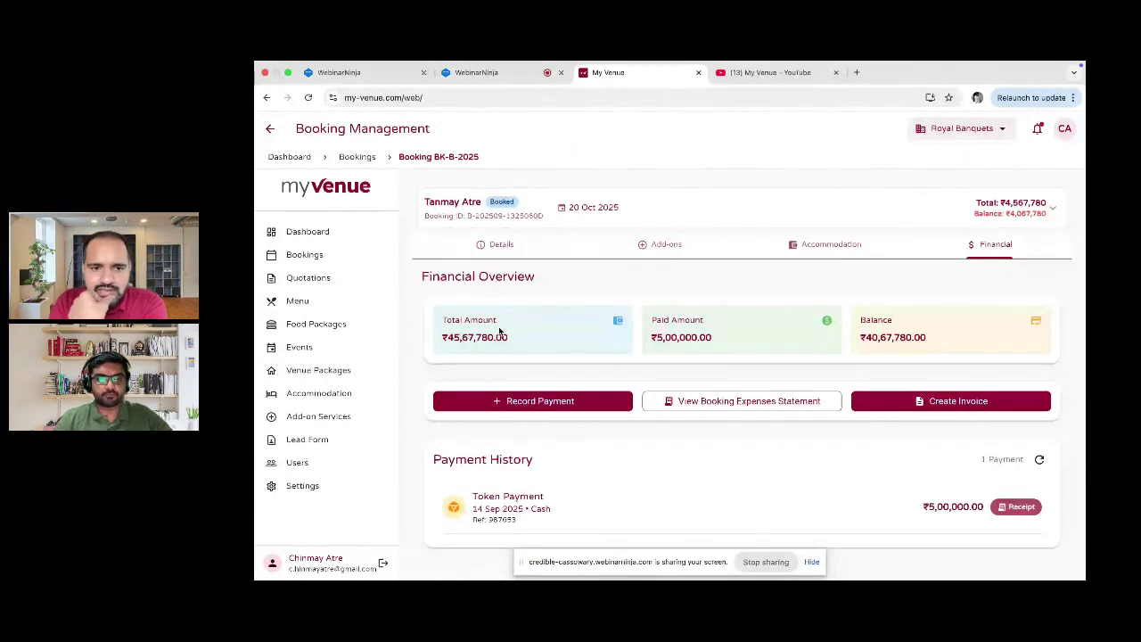
# Step: Scroll through the booking's payment details, then go through Bookings to the Quotations list
pyautogui.scroll(-1, 674, 326)
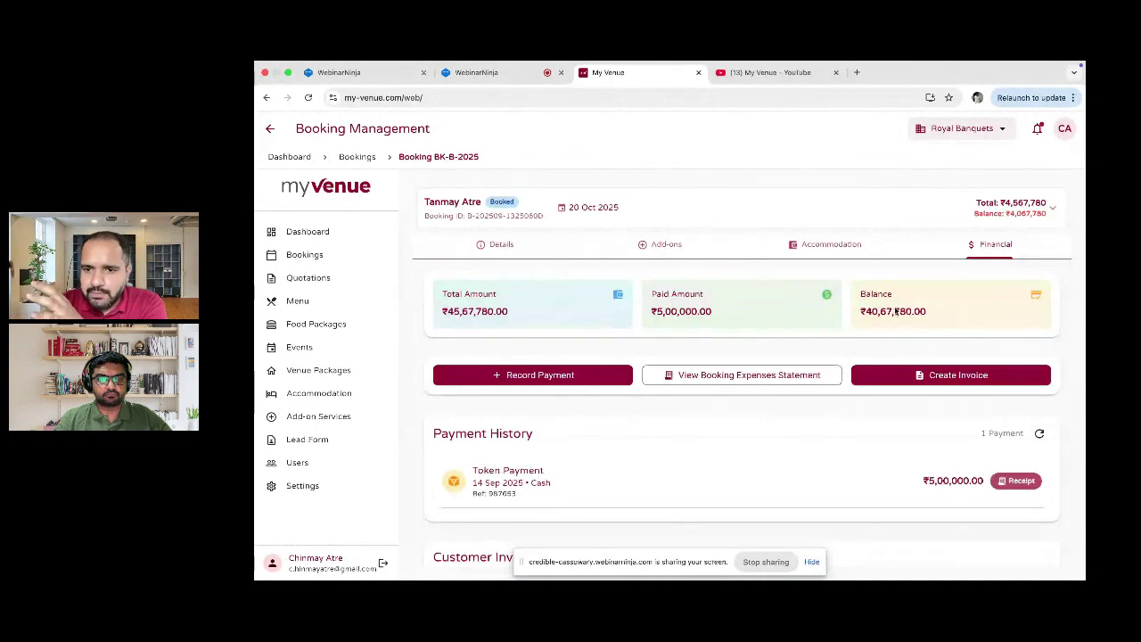
pyautogui.scroll(-2, 910, 312)
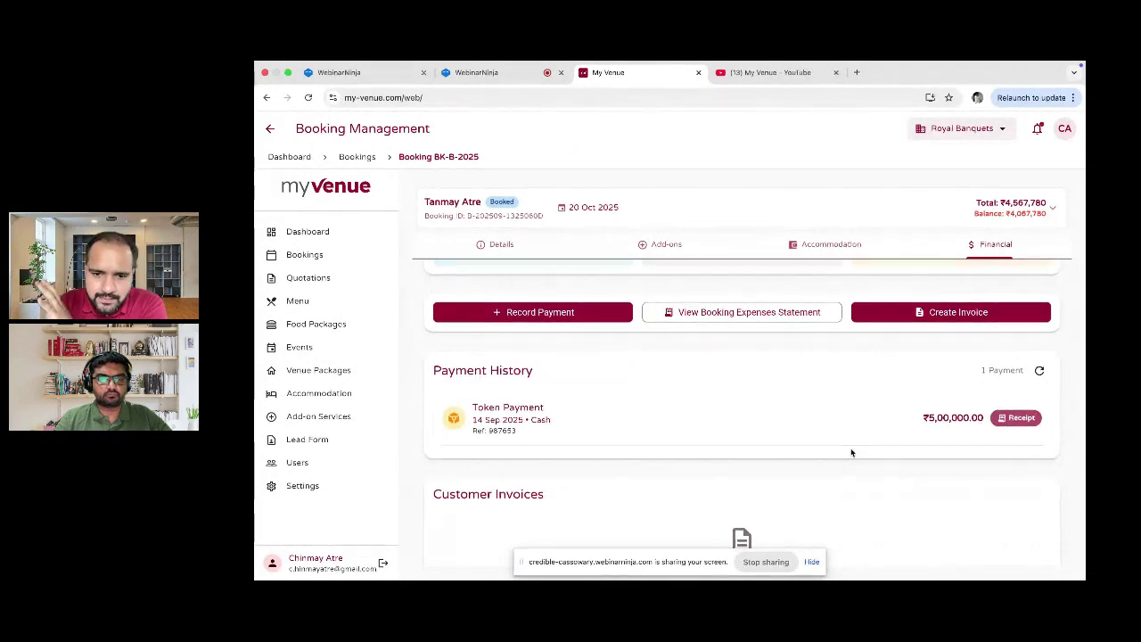
pyautogui.scroll(-1, 853, 451)
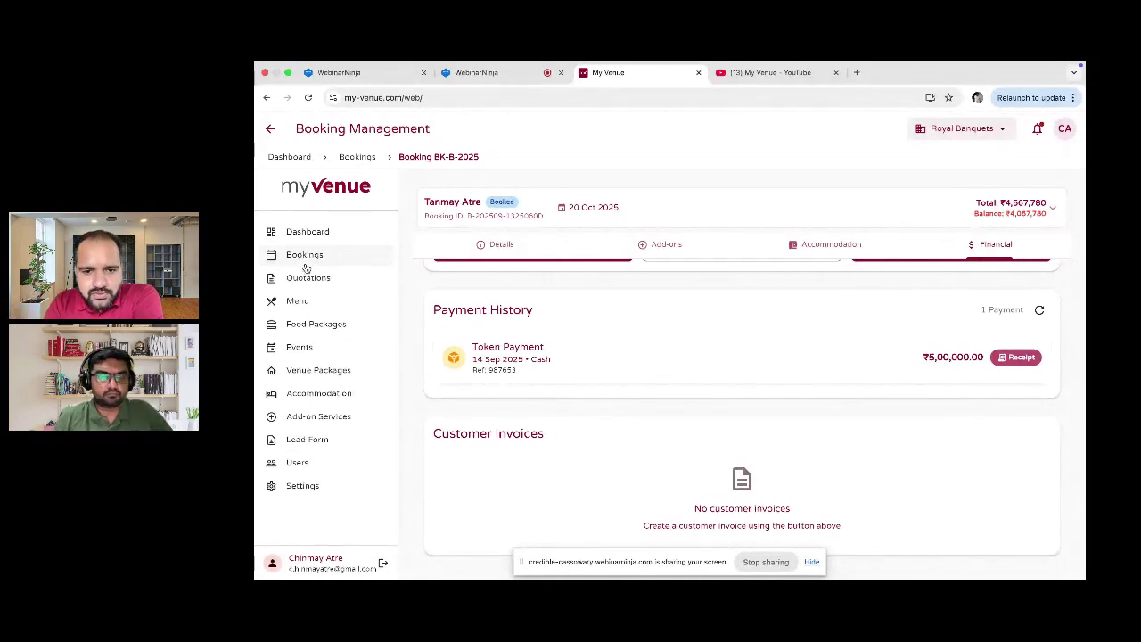
pyautogui.click(306, 259)
pyautogui.click(308, 278)
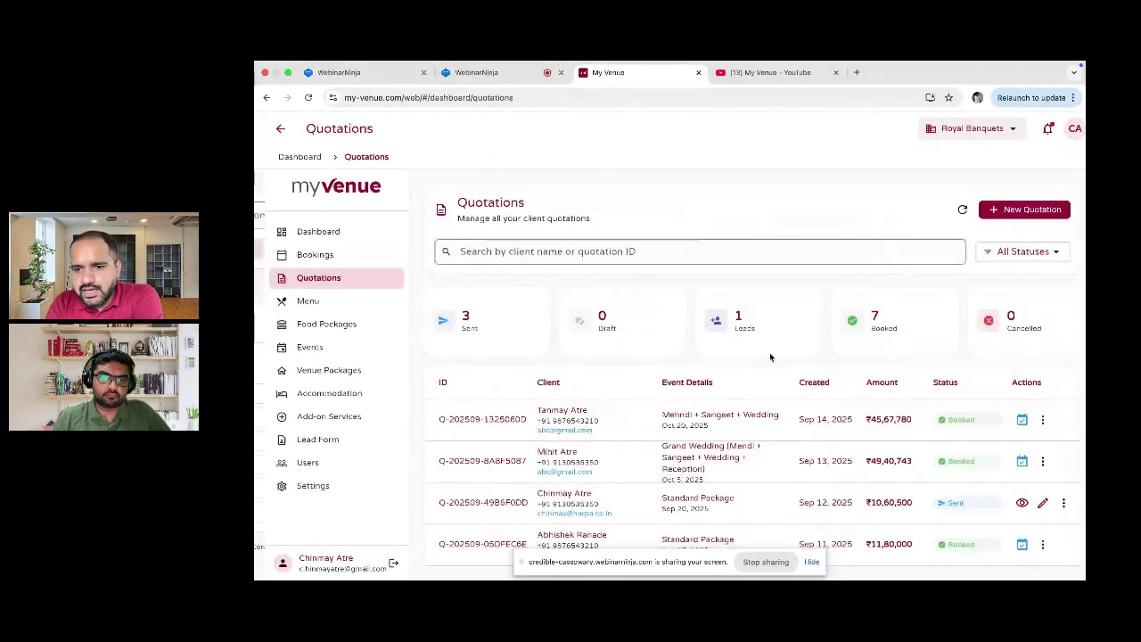
# Step: Open the Oct 20 wedding booking from the first quotation and bring up its Event Food Menus
pyautogui.hscroll(1, 950, 434)
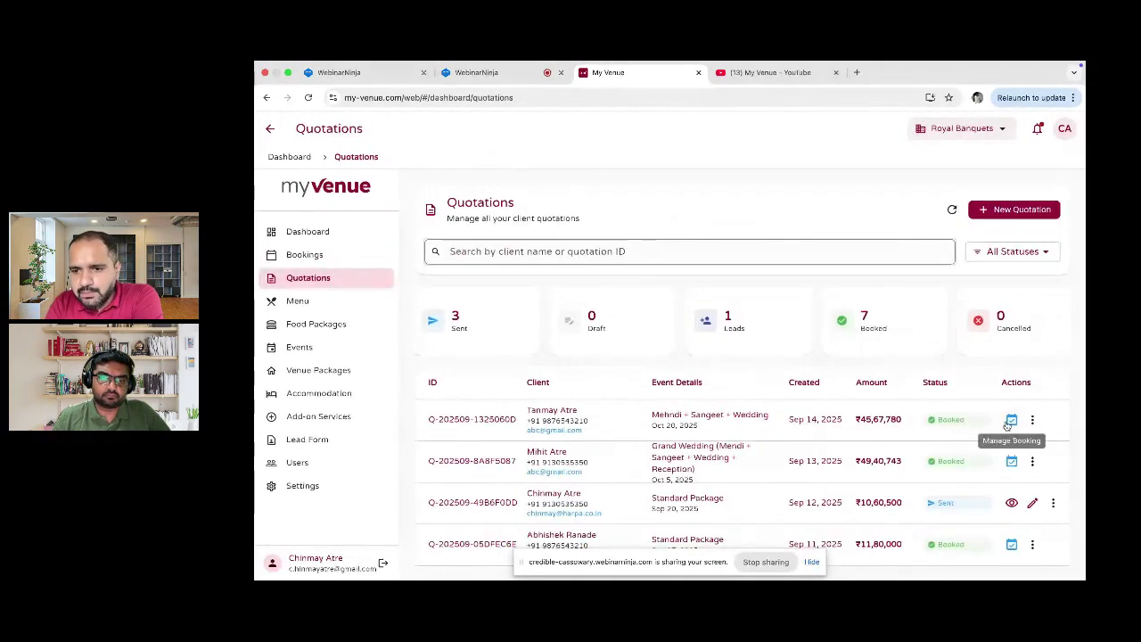
pyautogui.click(1012, 420)
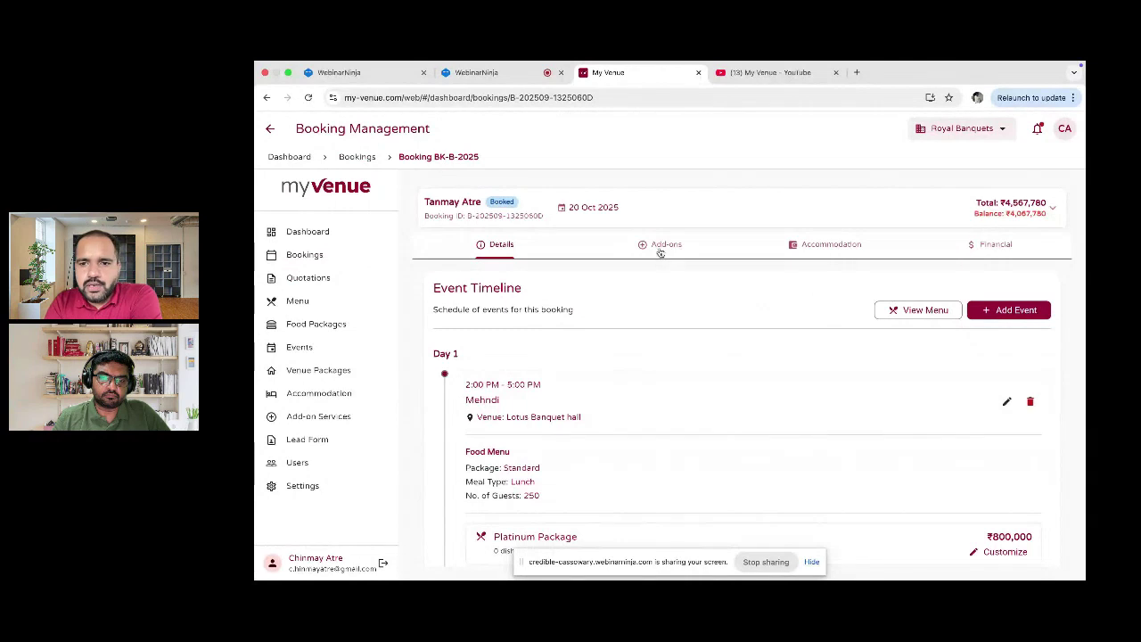
pyautogui.scroll(-2, 657, 356)
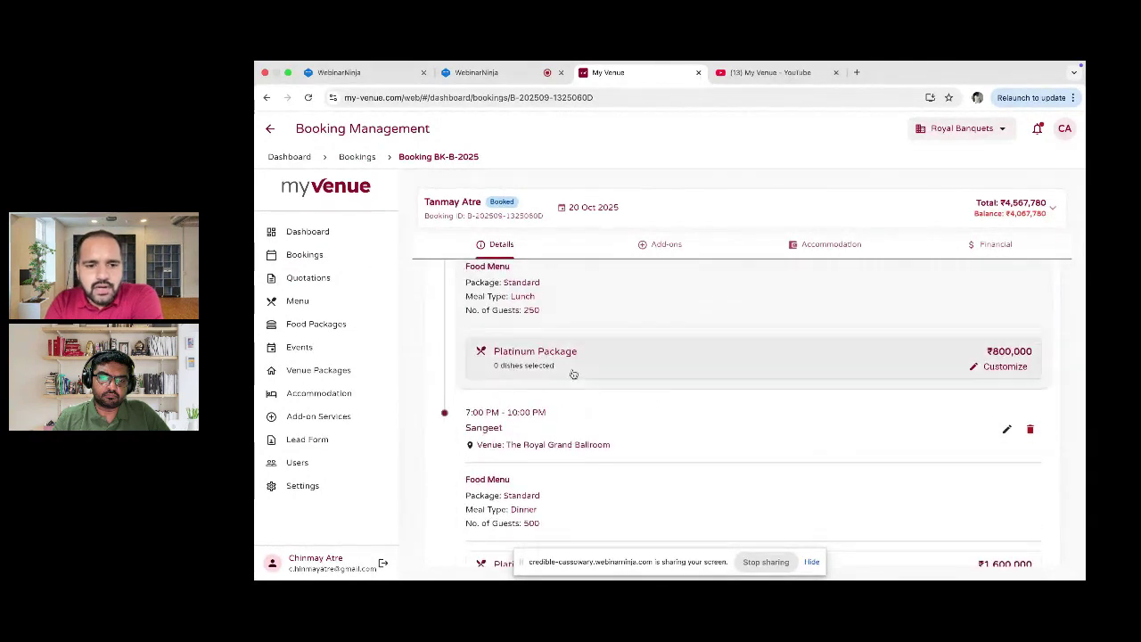
pyautogui.scroll(1, 574, 374)
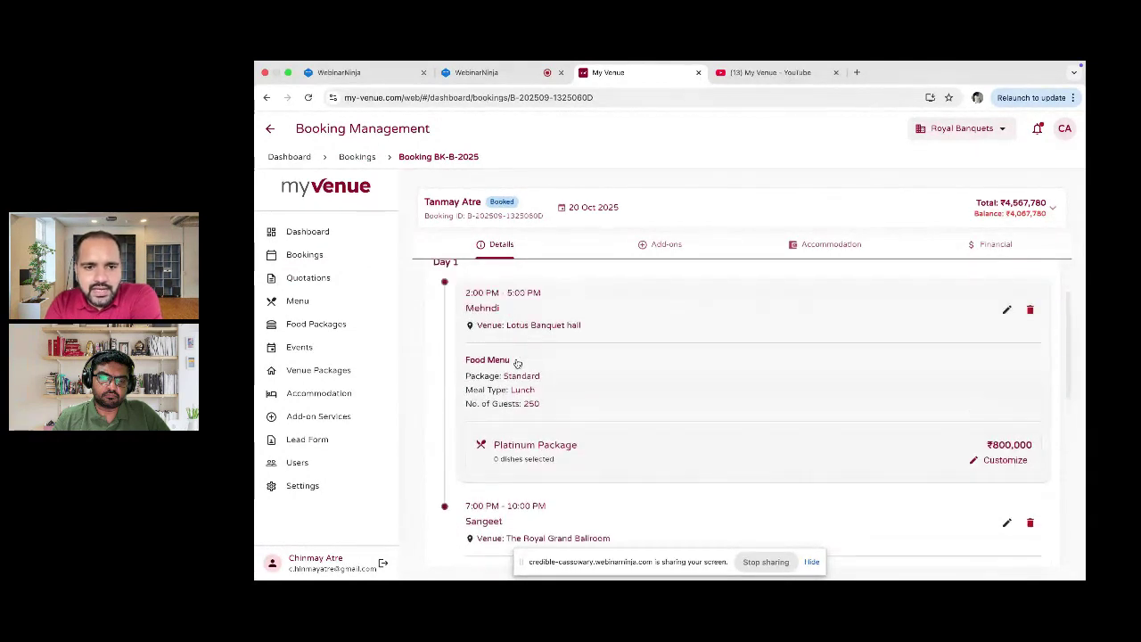
pyautogui.scroll(-1, 565, 435)
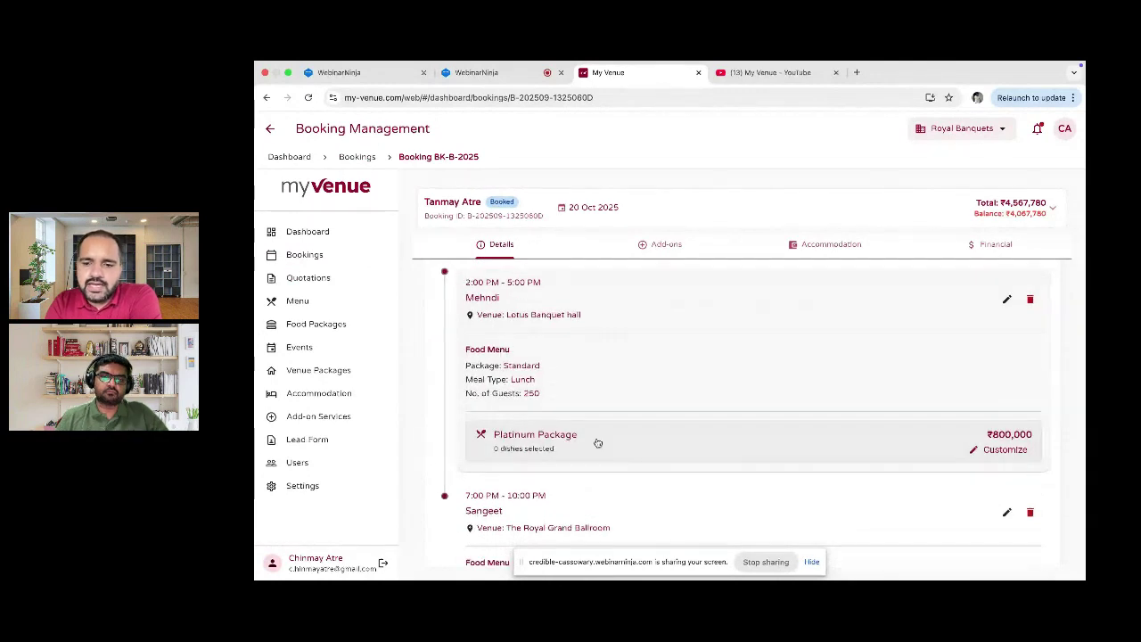
pyautogui.scroll(1, 594, 443)
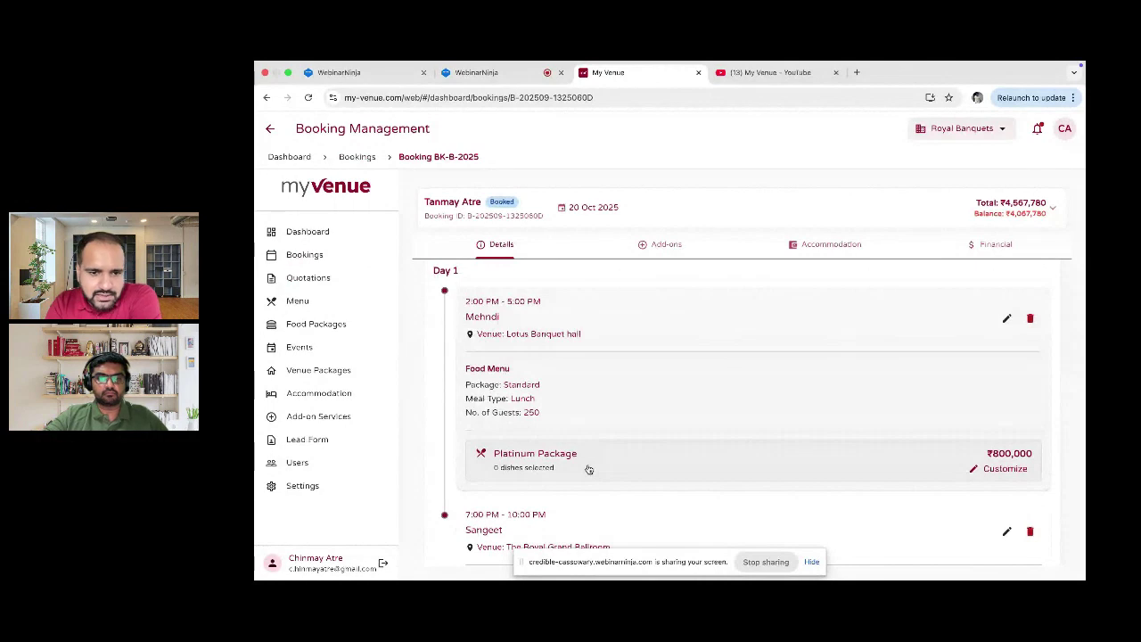
pyautogui.click(589, 469)
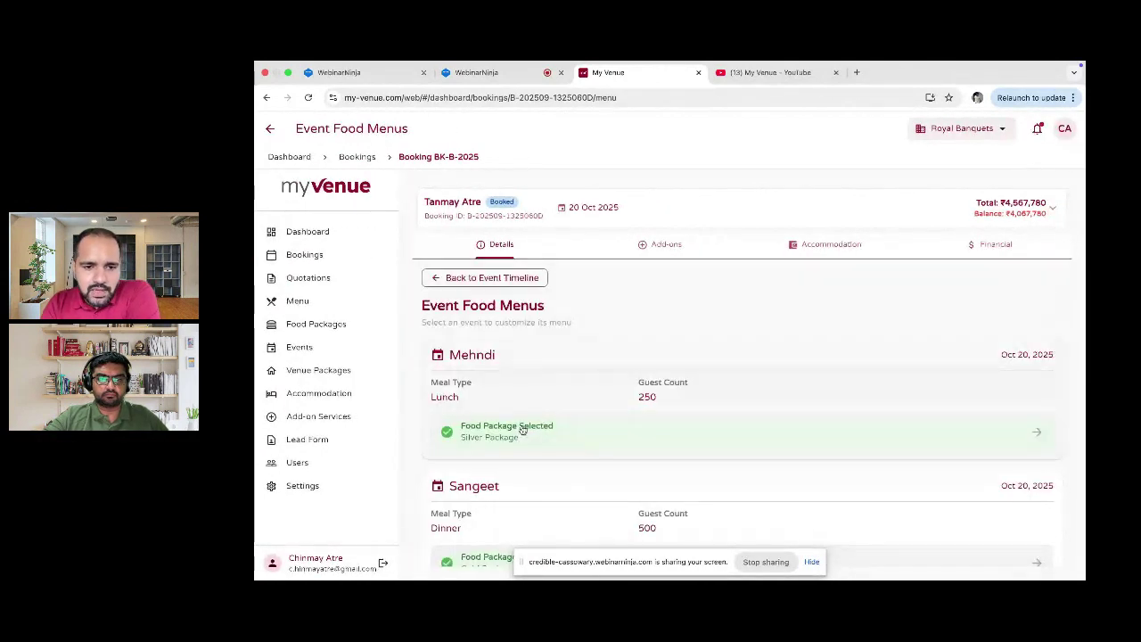
# Step: Open Mehndi's food package details and keep Silver Package after reviewing the package list
pyautogui.click(512, 434)
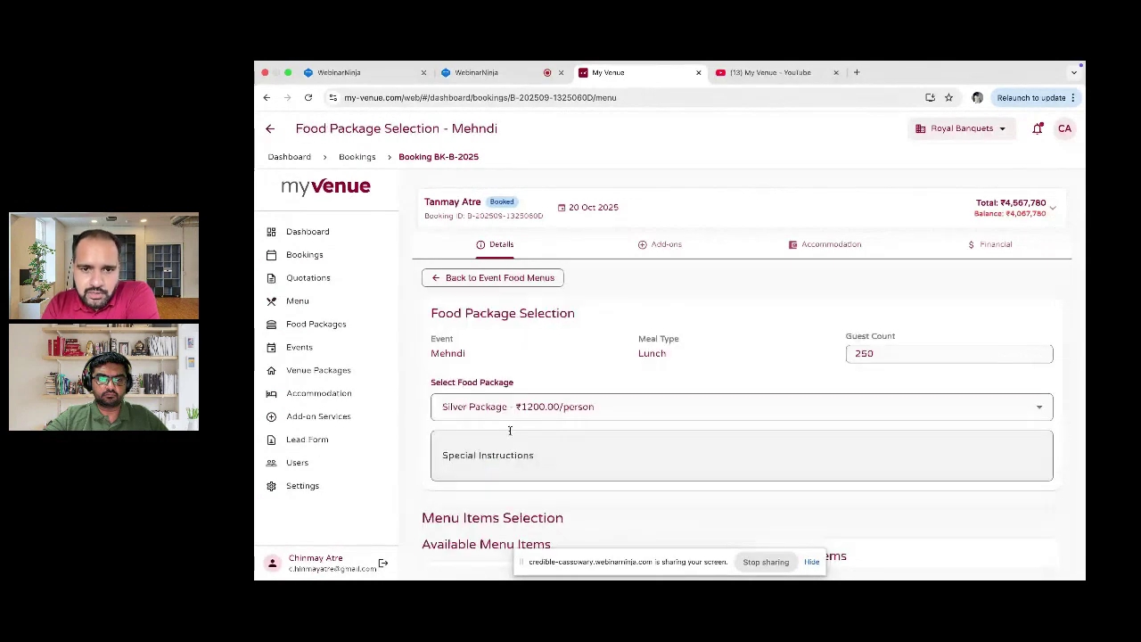
pyautogui.scroll(-1, 611, 426)
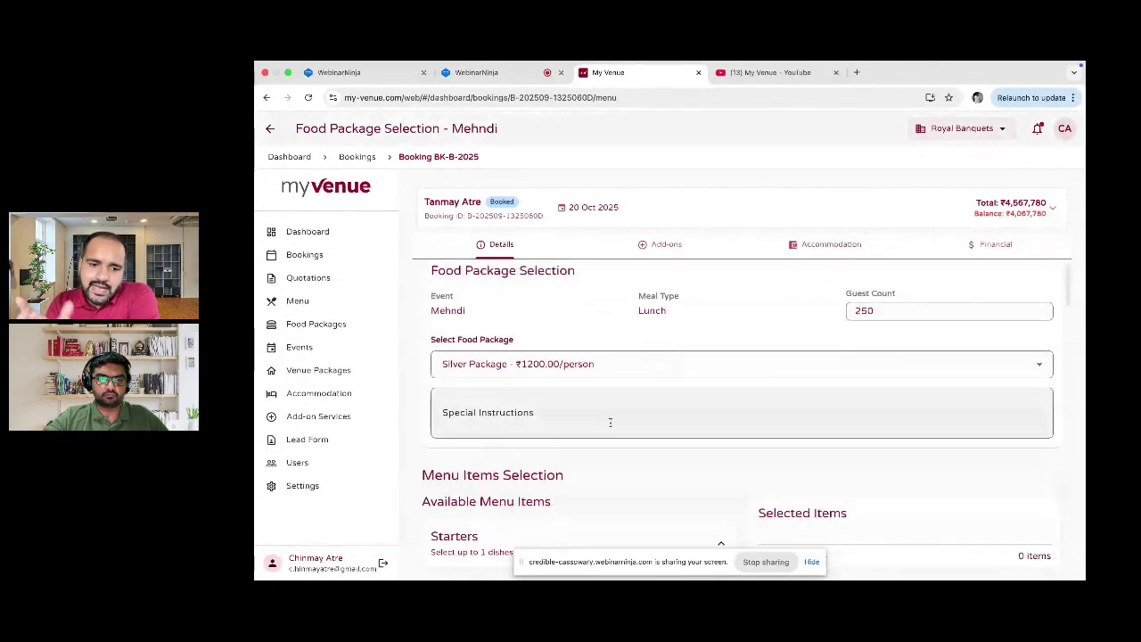
pyautogui.scroll(1, 610, 422)
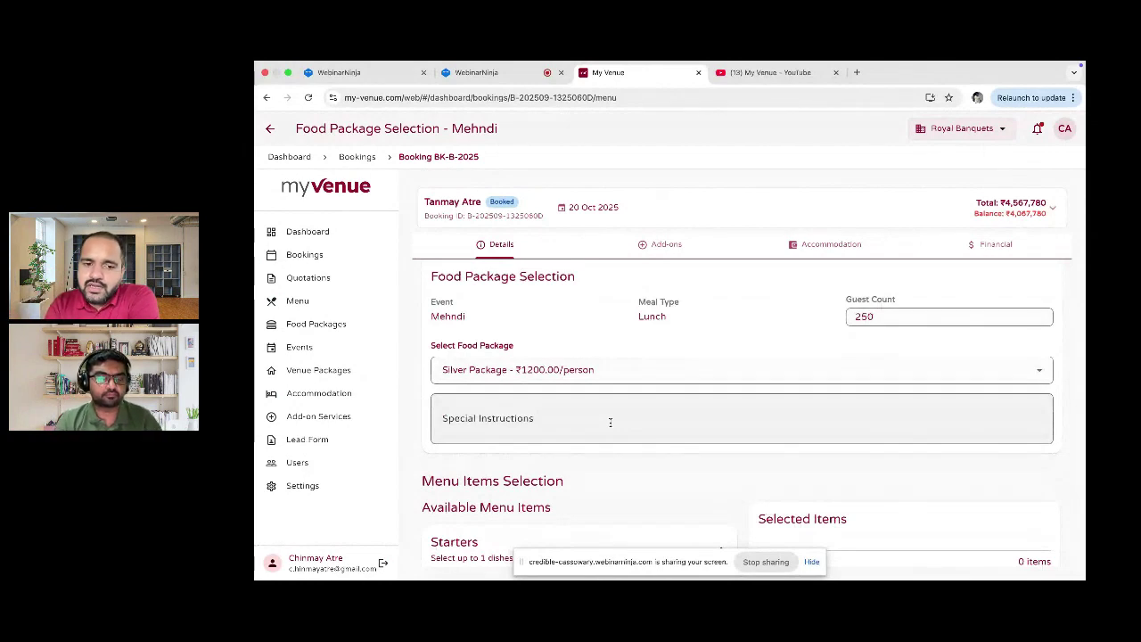
pyautogui.click(630, 382)
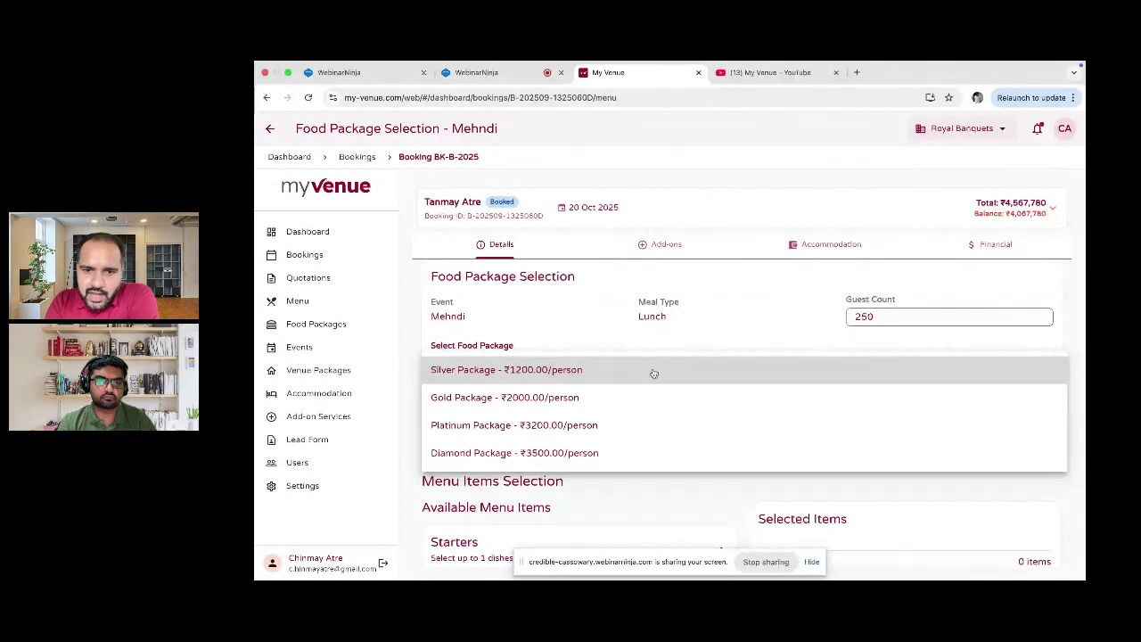
pyautogui.click(706, 340)
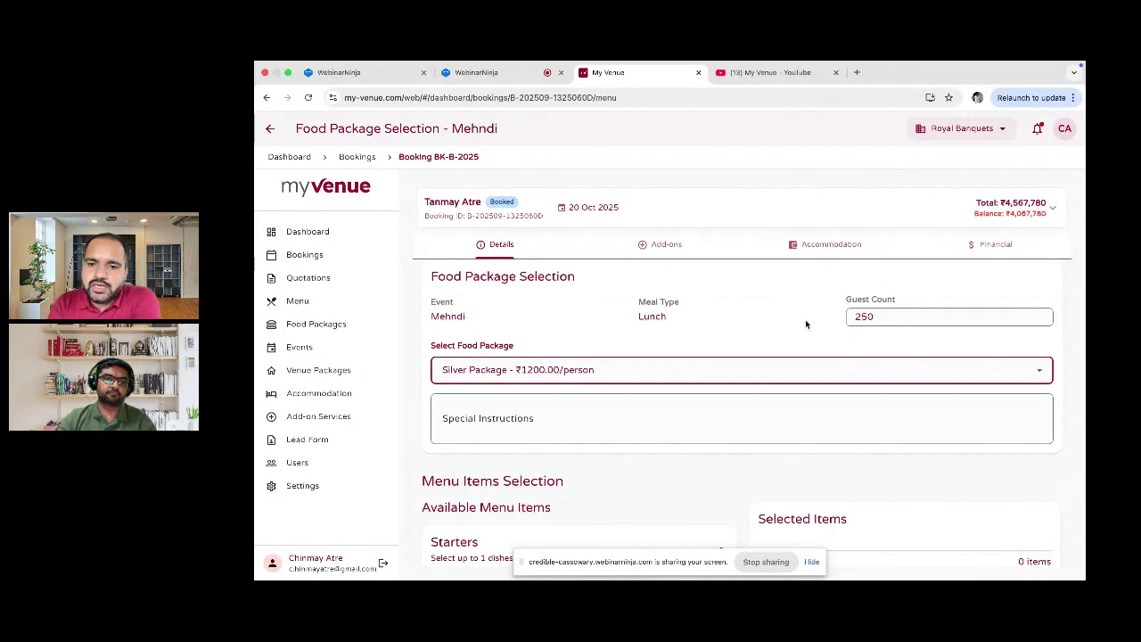
# Step: Check the 250-guest count and move down to the Menu Items Selection section
pyautogui.doubleClick(860, 317)
pyautogui.scroll(-2, 861, 317)
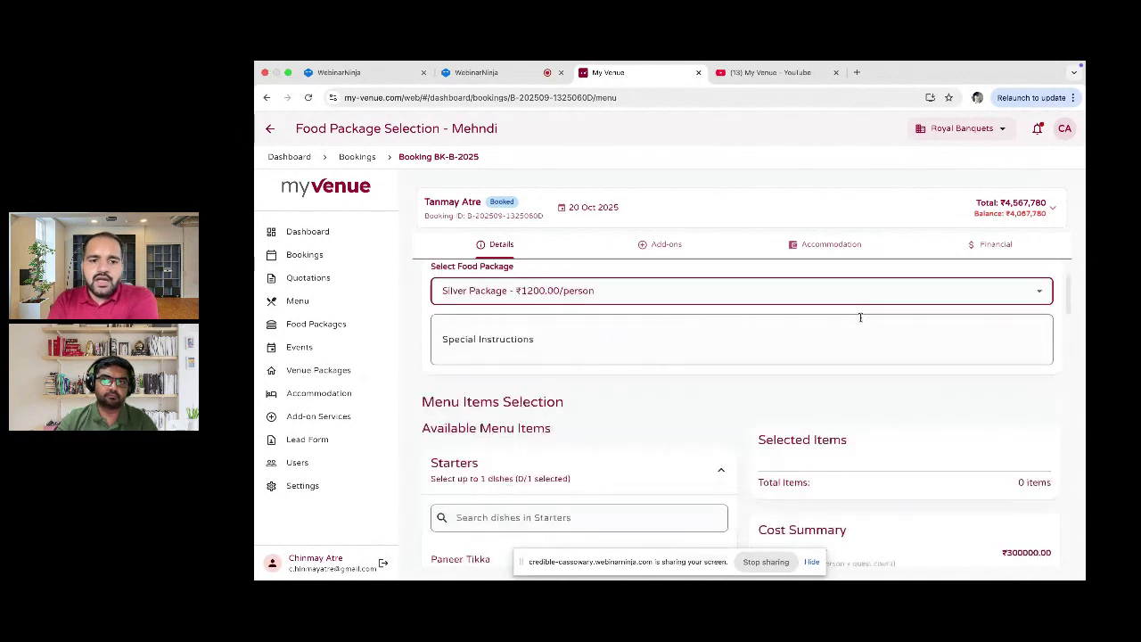
pyautogui.scroll(-1, 635, 346)
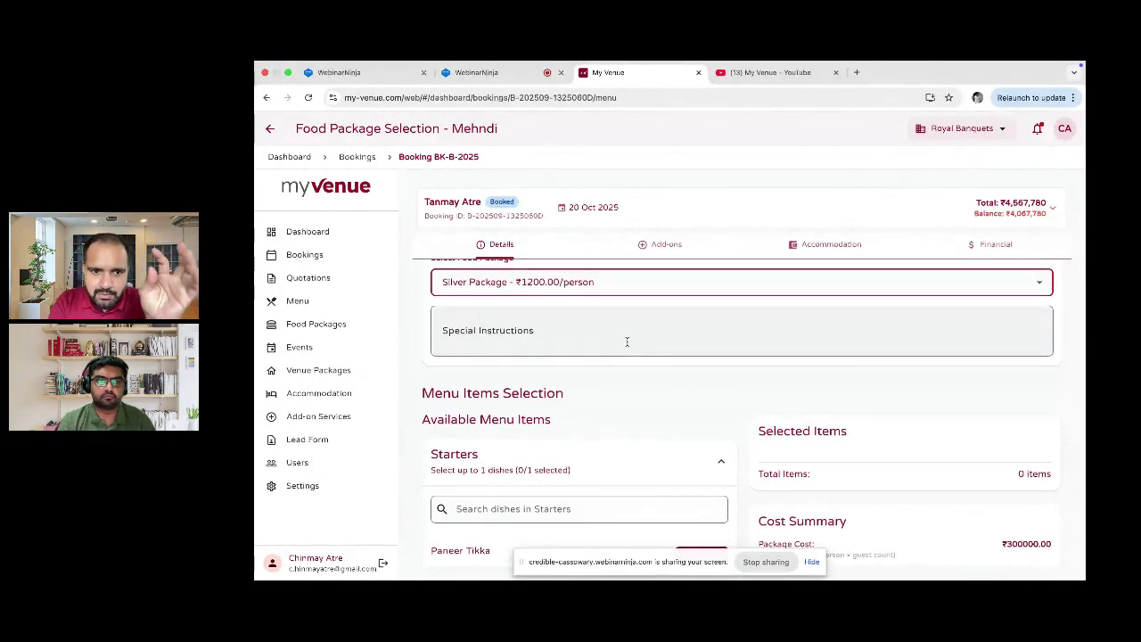
pyautogui.scroll(-1, 626, 341)
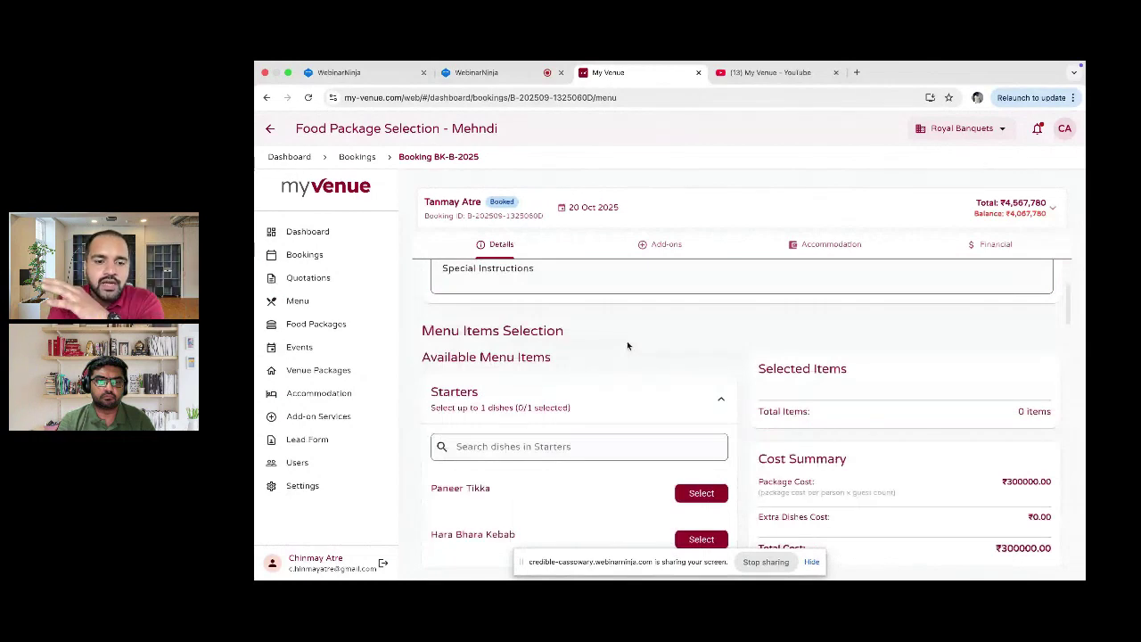
pyautogui.scroll(-1, 627, 346)
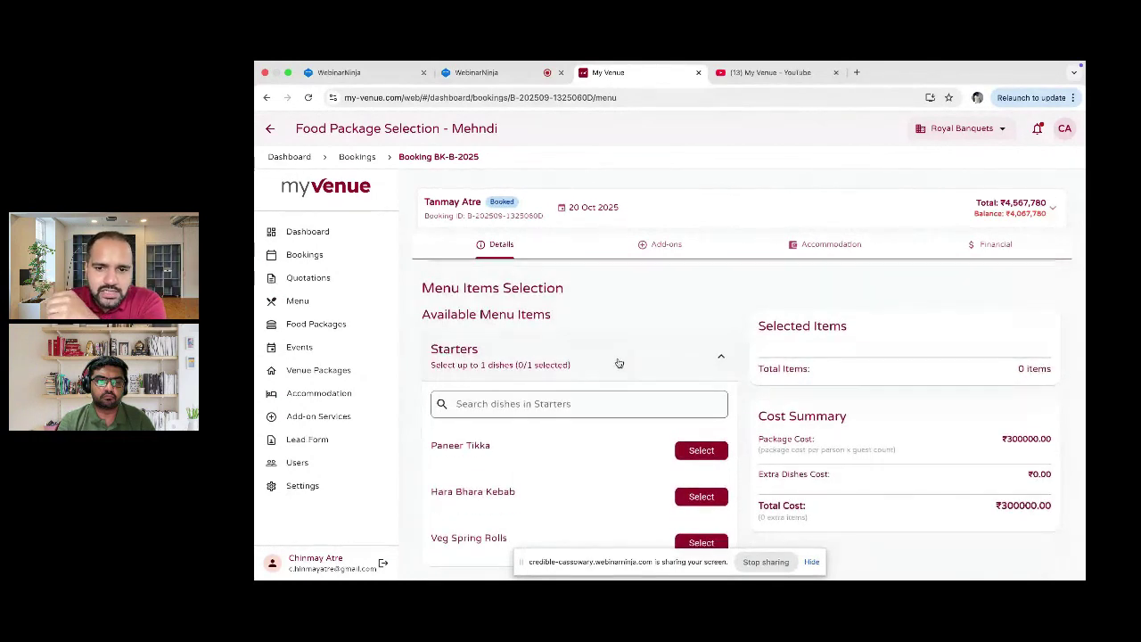
pyautogui.scroll(-1, 619, 361)
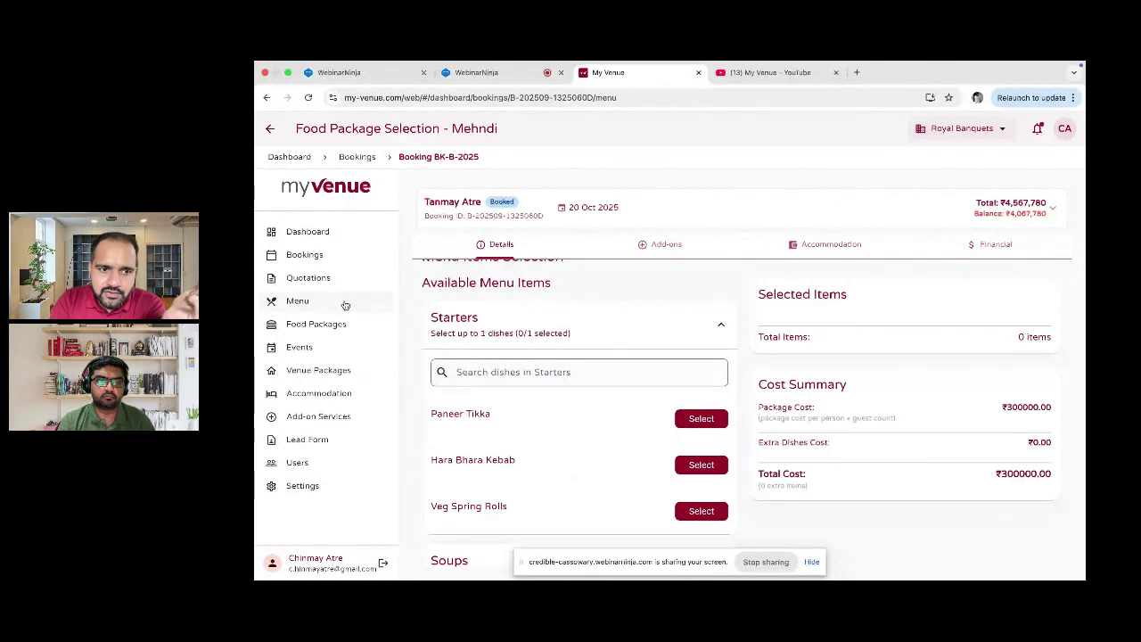
# Step: Choose Paneer Tikka as the included starter and Tomato Basil Soup as the soup
pyautogui.scroll(-1, 629, 410)
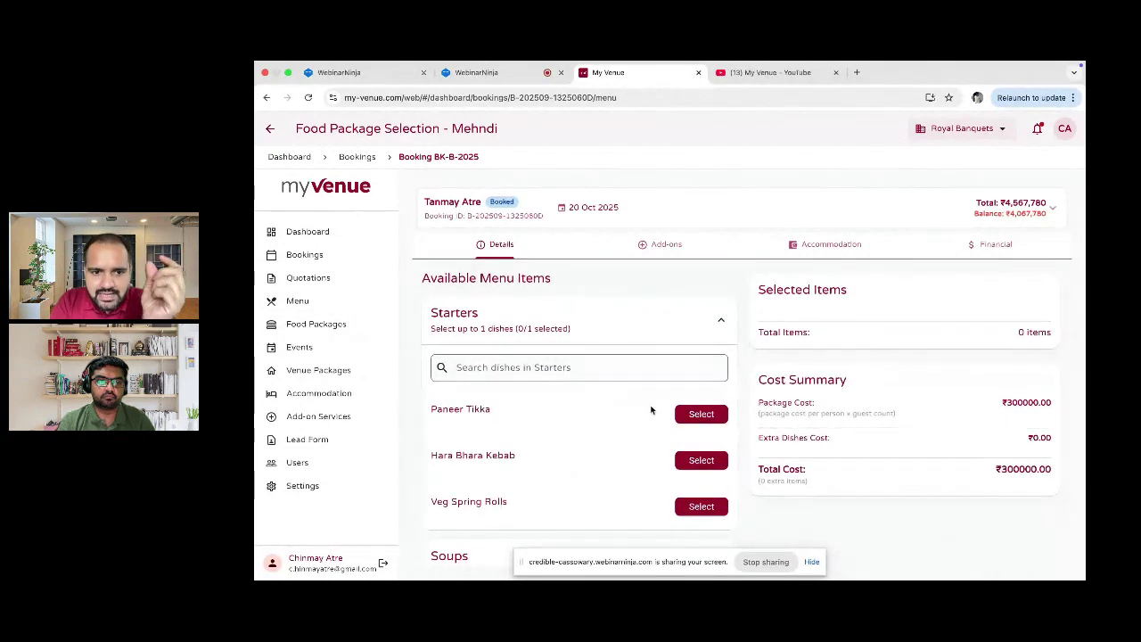
pyautogui.click(701, 414)
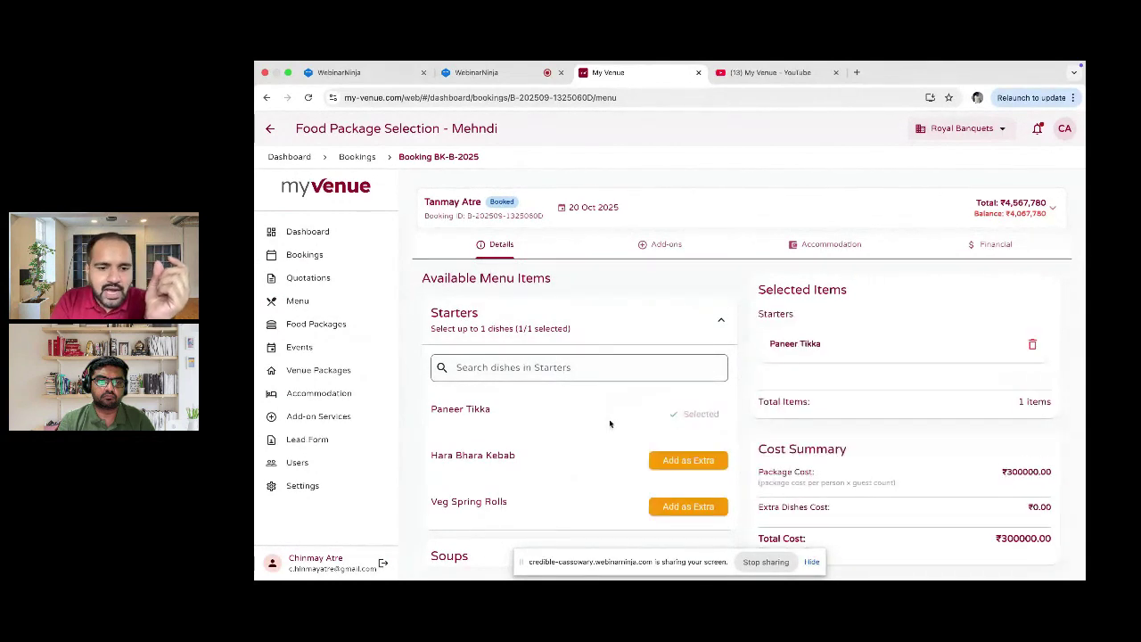
pyautogui.scroll(-1, 570, 425)
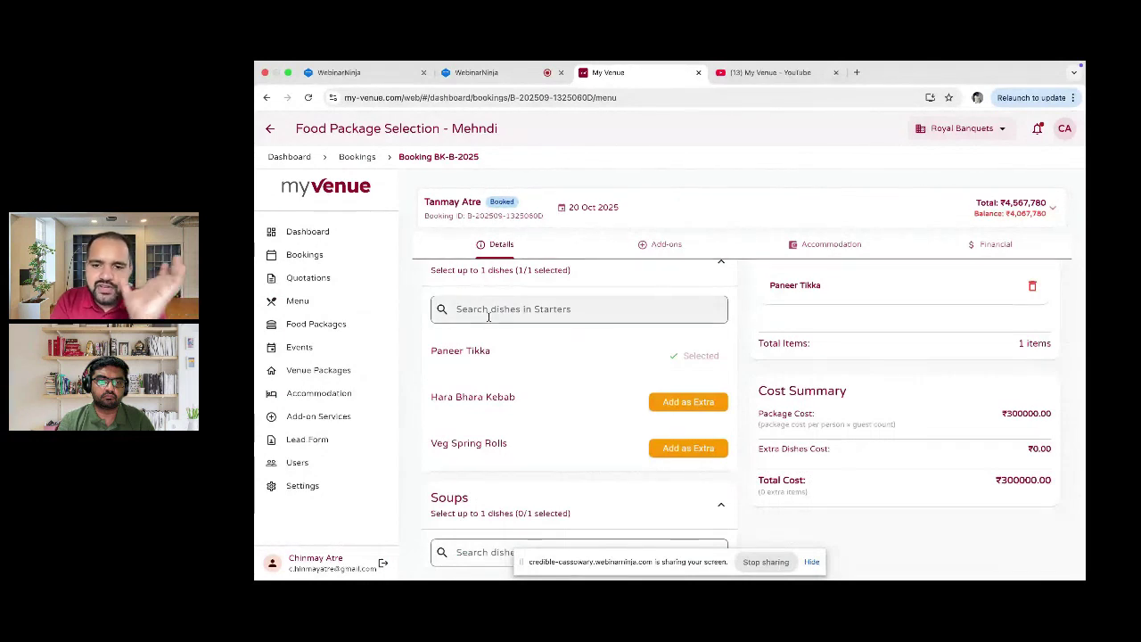
pyautogui.scroll(-1, 488, 317)
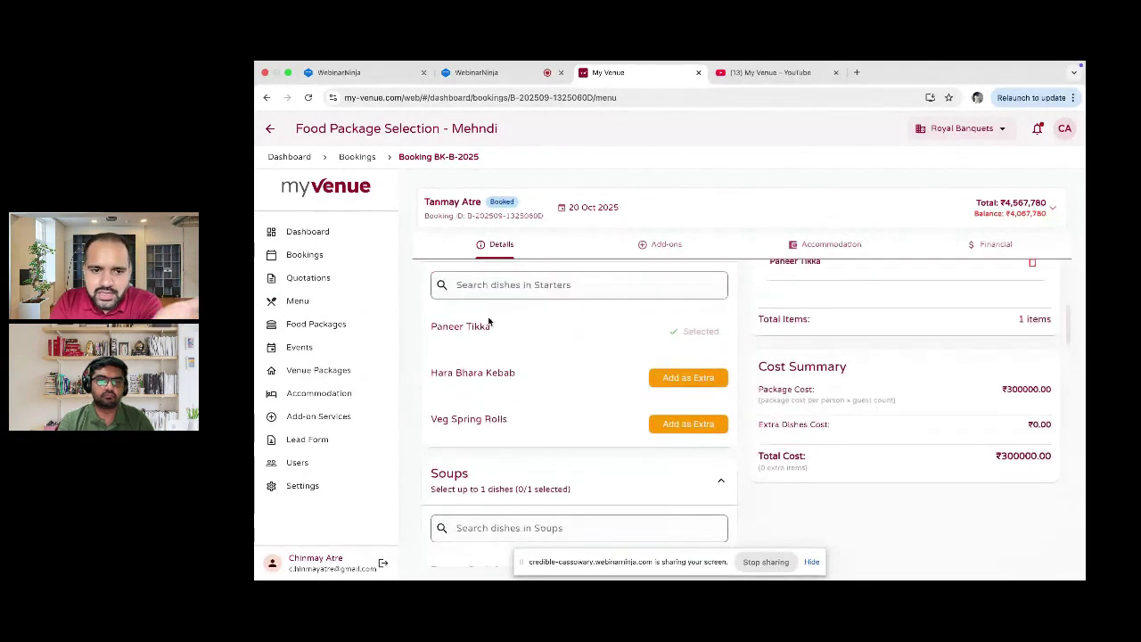
pyautogui.scroll(3, 489, 321)
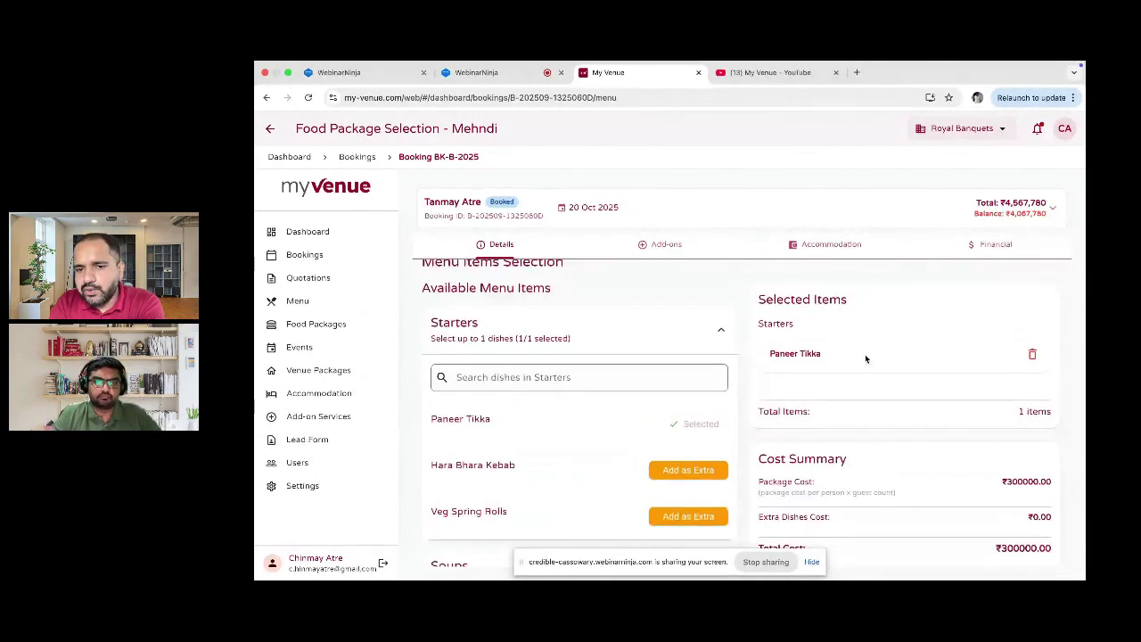
pyautogui.scroll(-1, 865, 357)
pyautogui.scroll(-8, 865, 354)
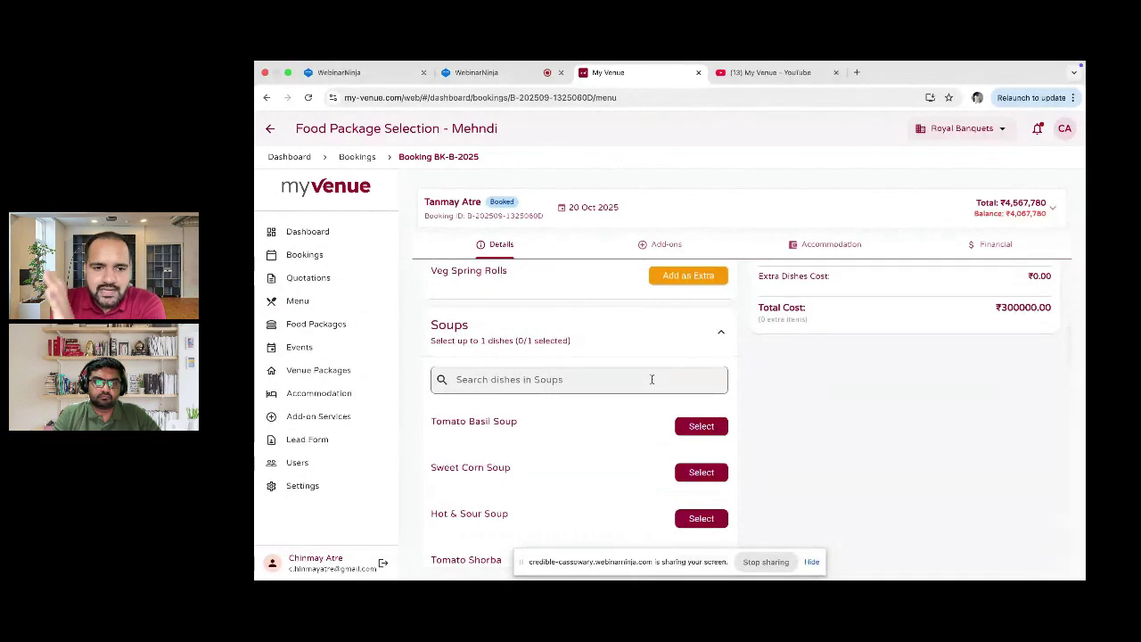
pyautogui.scroll(-1, 652, 378)
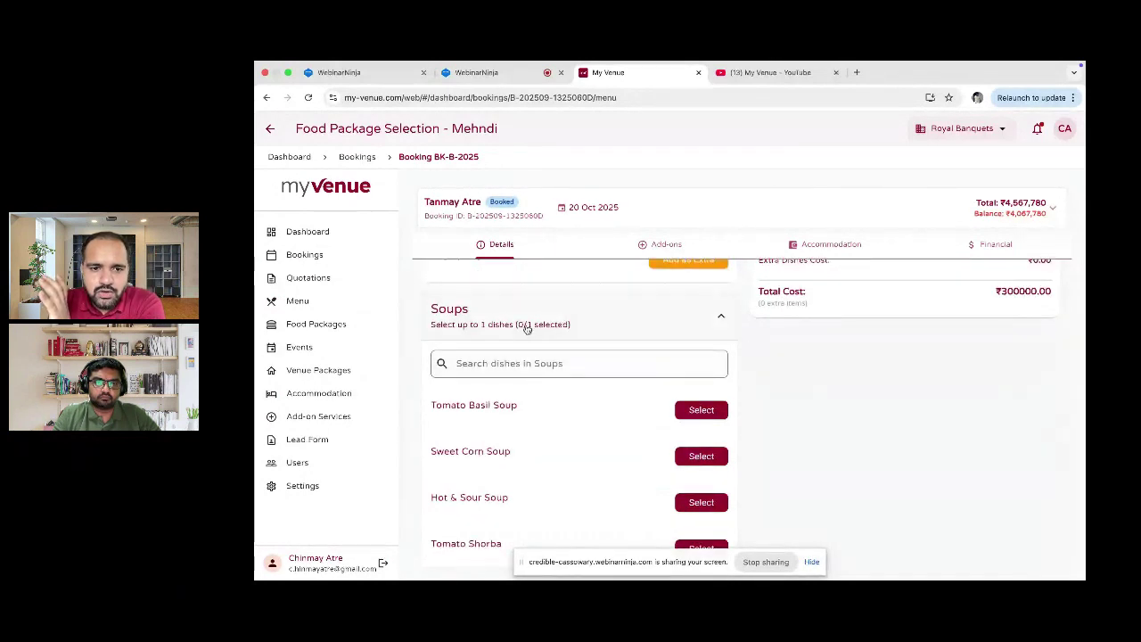
pyautogui.click(703, 411)
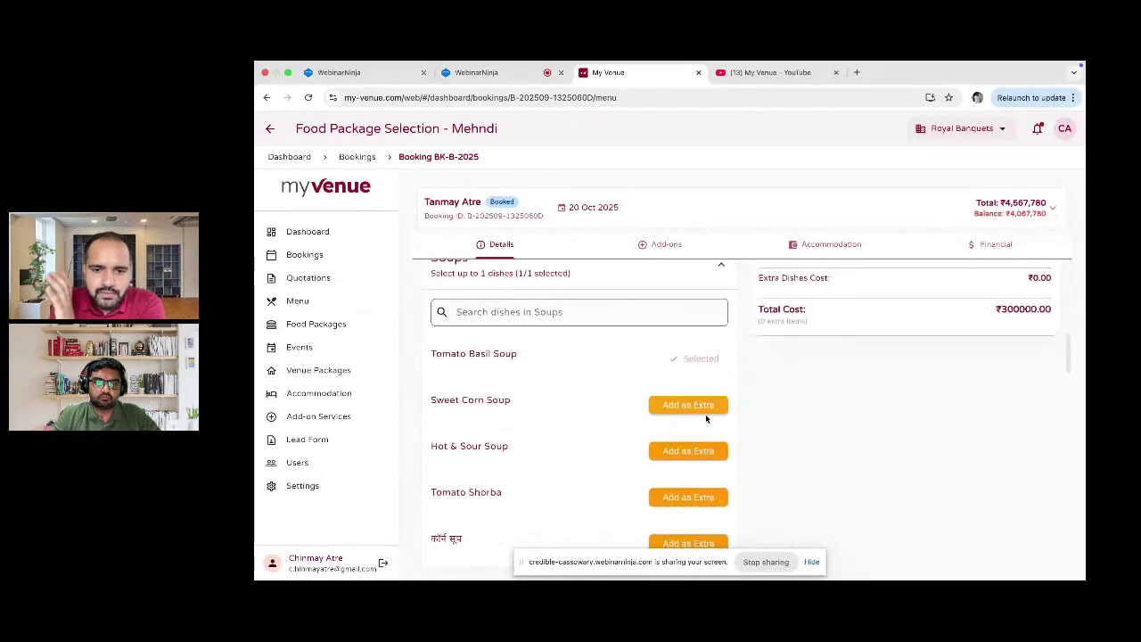
# Step: Choose Dal Makhani and Paneer Butter Masala as the two main courses
pyautogui.scroll(-3, 705, 415)
pyautogui.scroll(-5, 706, 419)
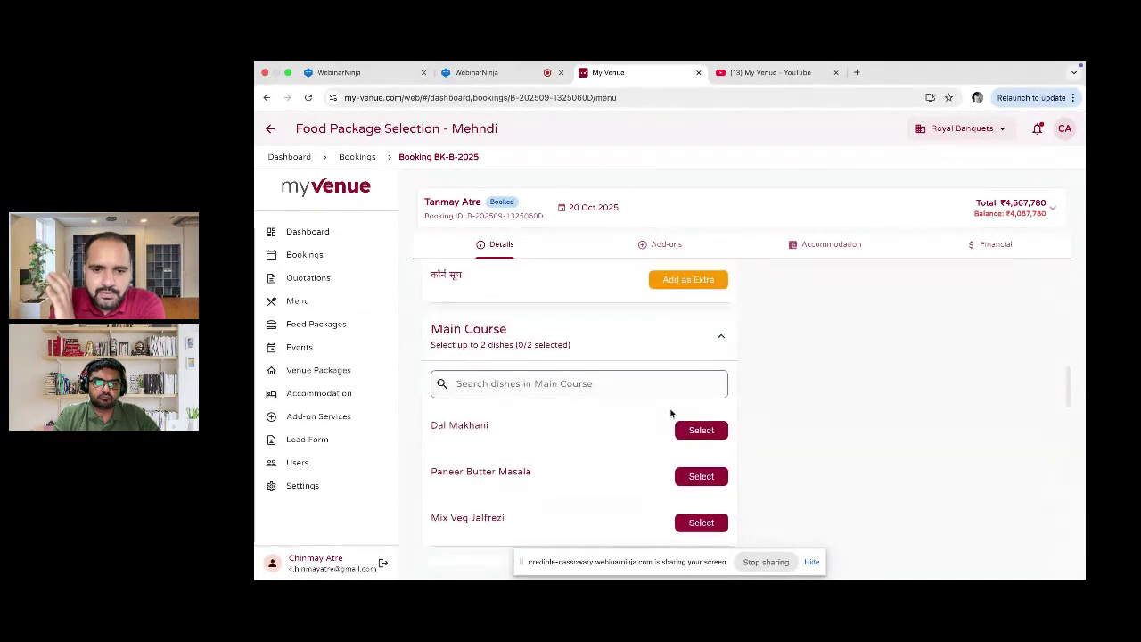
pyautogui.click(713, 434)
pyautogui.click(708, 477)
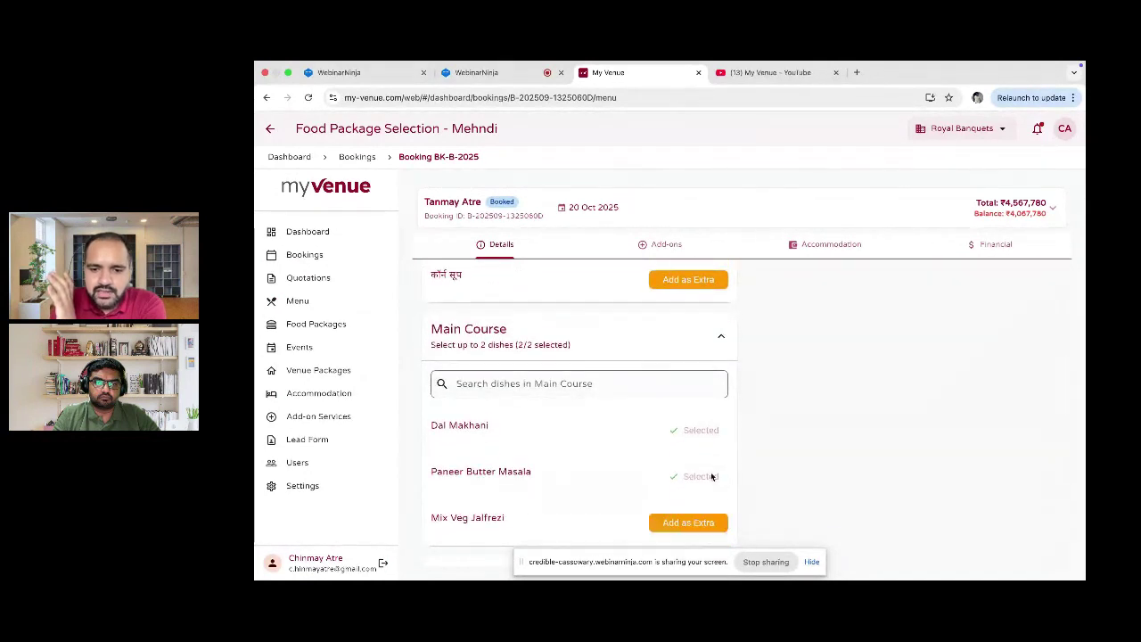
# Step: Choose Butter Naan, Steamed Rice and Gulab Jamun for the bread, rice and dessert
pyautogui.scroll(-3, 712, 478)
pyautogui.scroll(-3, 712, 475)
pyautogui.scroll(4, 711, 475)
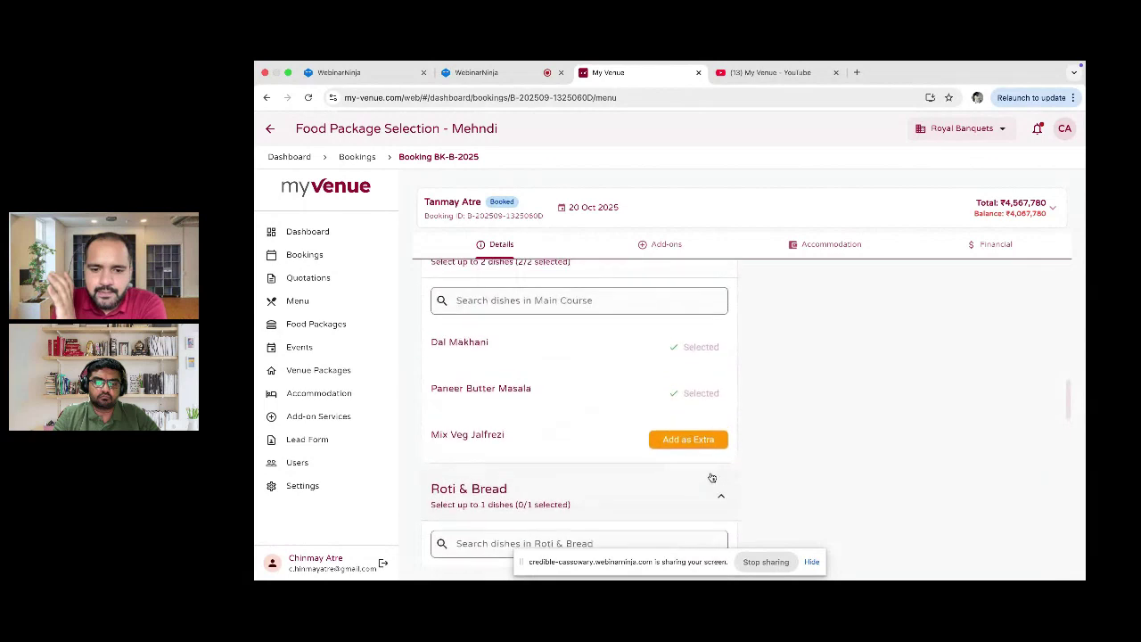
pyautogui.scroll(1, 637, 371)
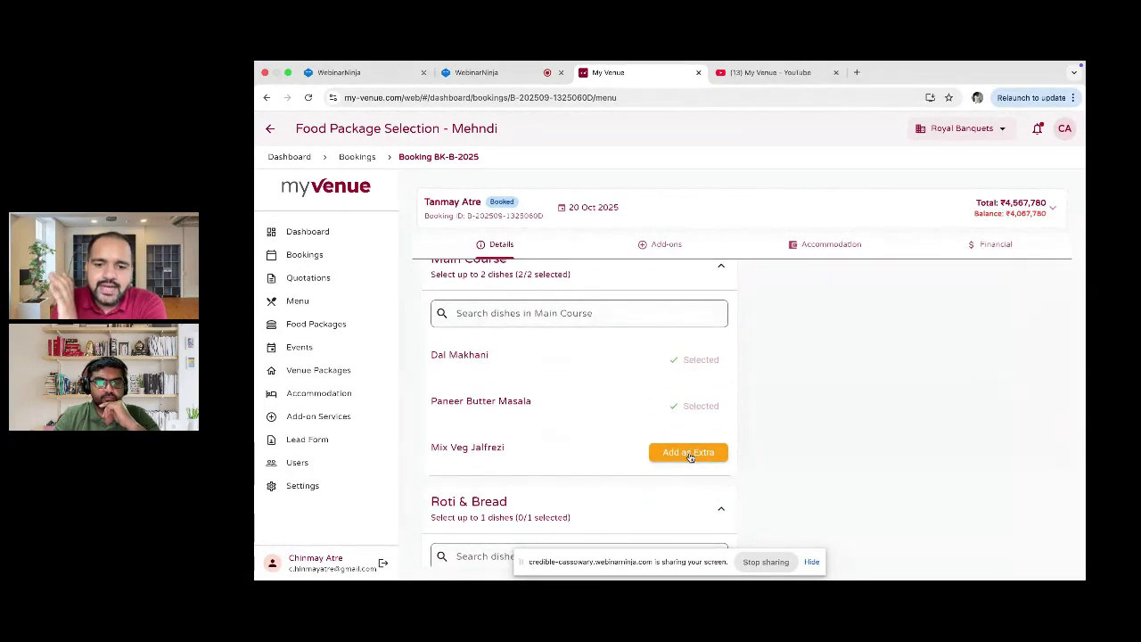
pyautogui.scroll(-2, 690, 456)
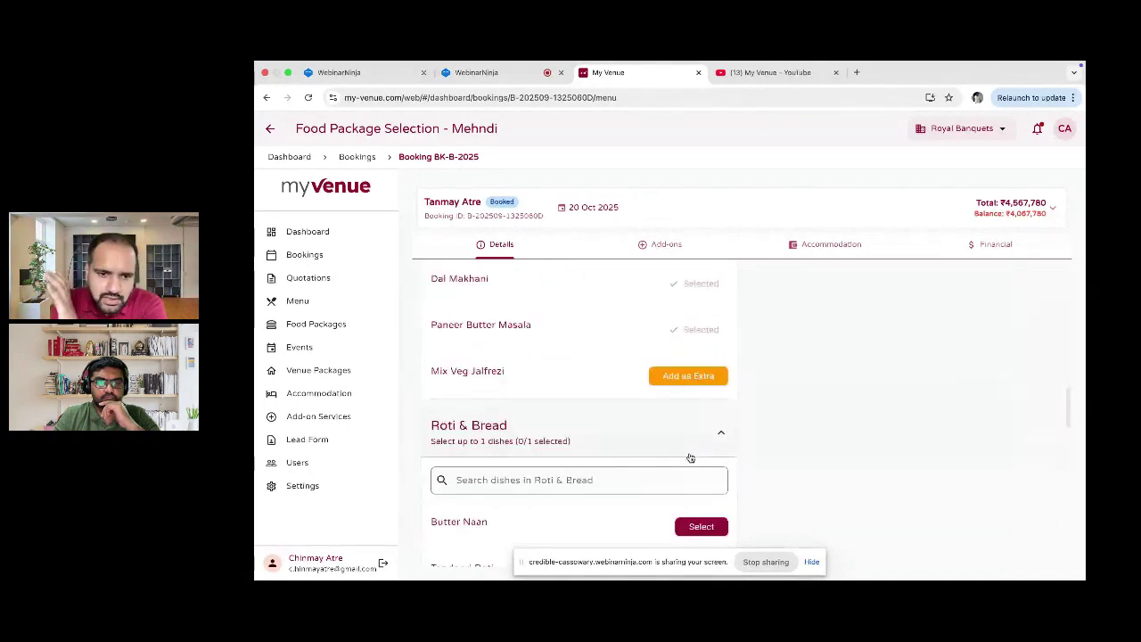
pyautogui.scroll(-1, 691, 457)
pyautogui.scroll(-2, 636, 397)
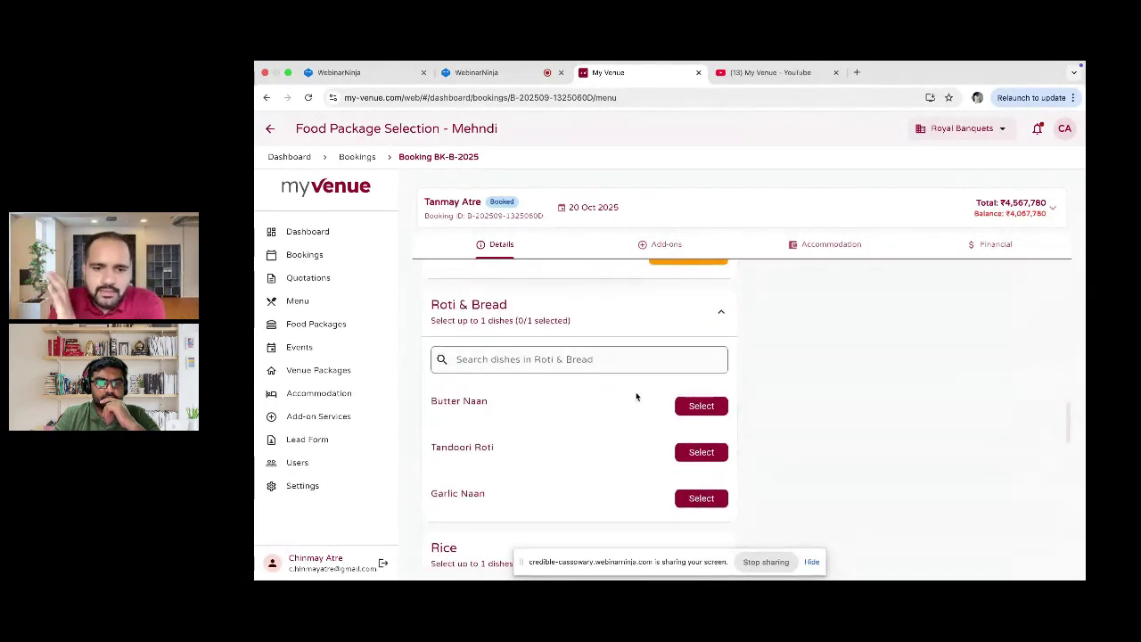
pyautogui.click(691, 407)
pyautogui.scroll(-5, 690, 406)
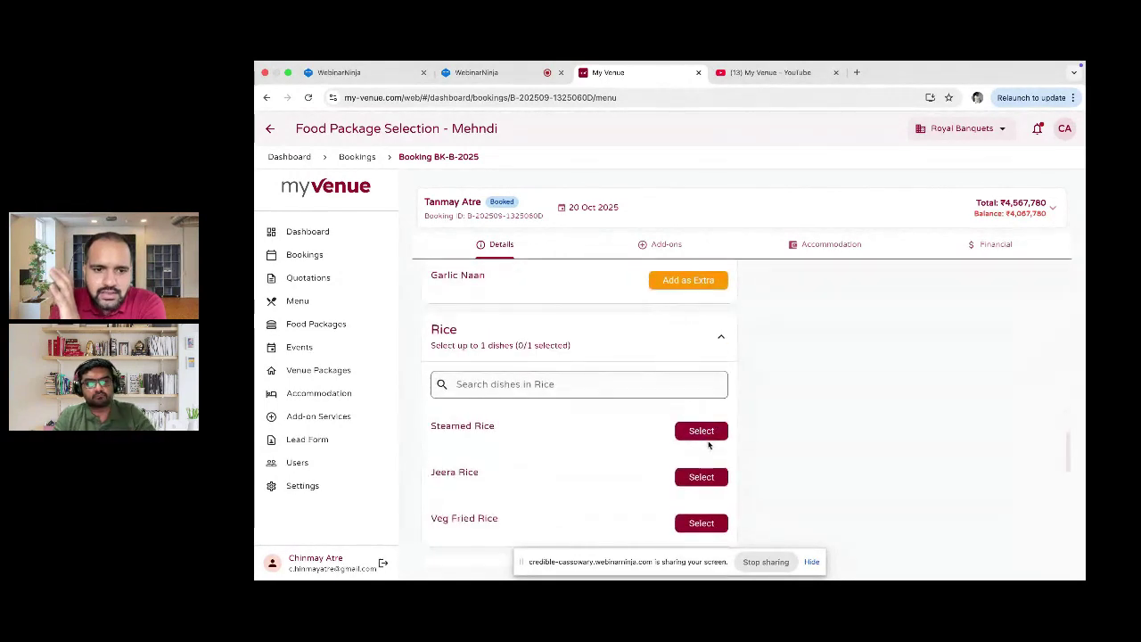
pyautogui.click(708, 434)
pyautogui.scroll(-5, 701, 415)
pyautogui.scroll(1, 698, 397)
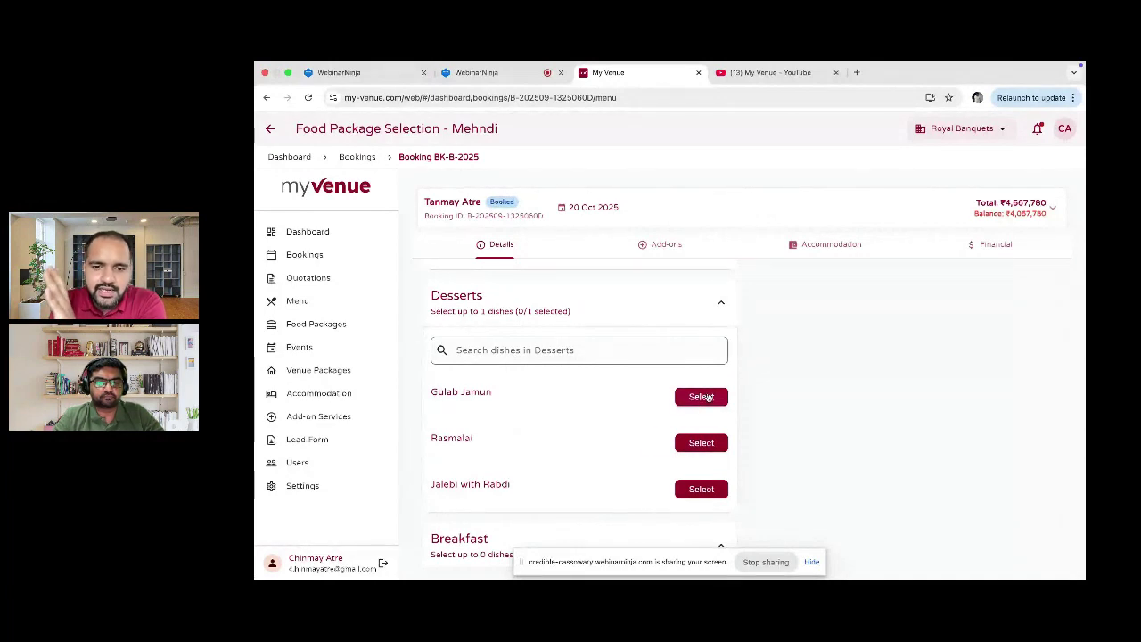
pyautogui.click(706, 396)
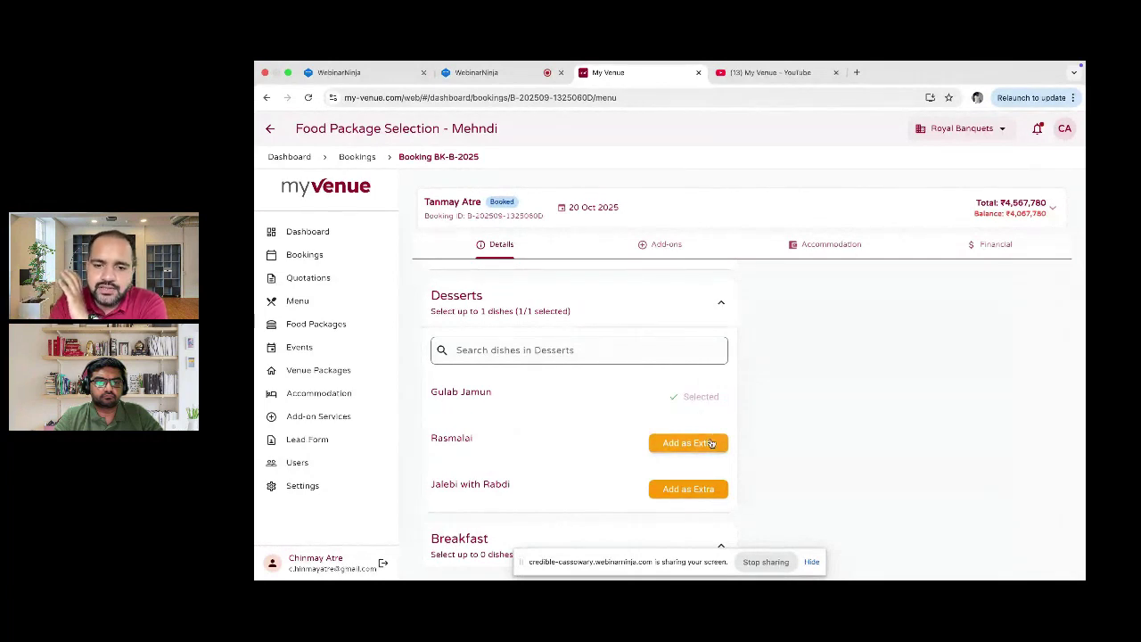
# Step: Add Rasmalai as an extra dessert (₹25000) and check the ₹325000 food total in the Cost Summary
pyautogui.click(712, 443)
pyautogui.scroll(15, 851, 405)
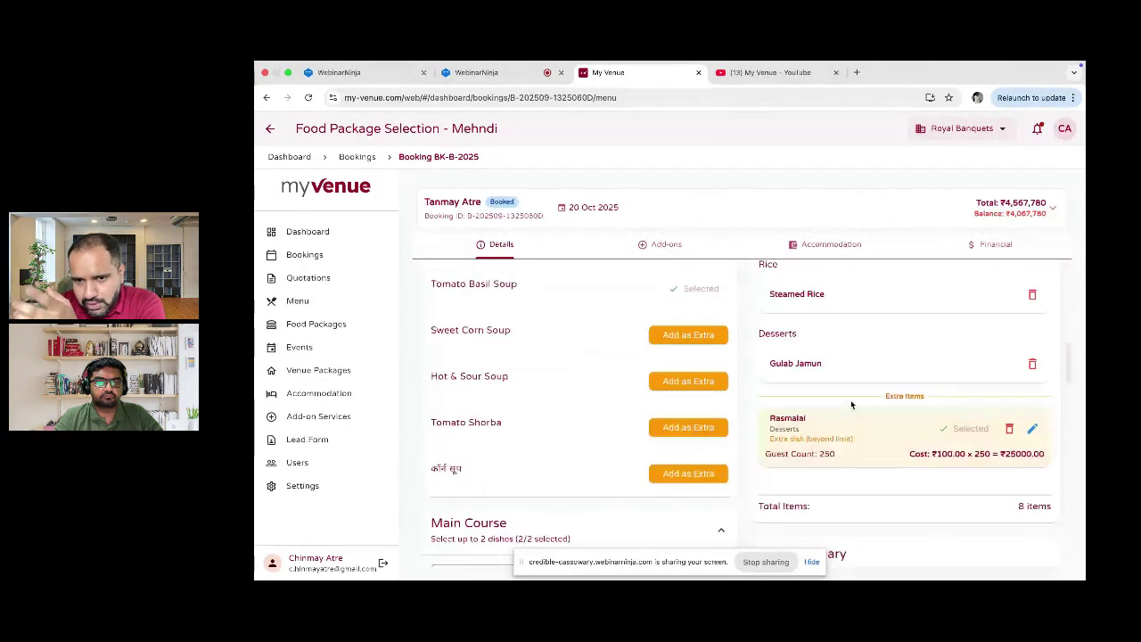
pyautogui.scroll(-3, 850, 405)
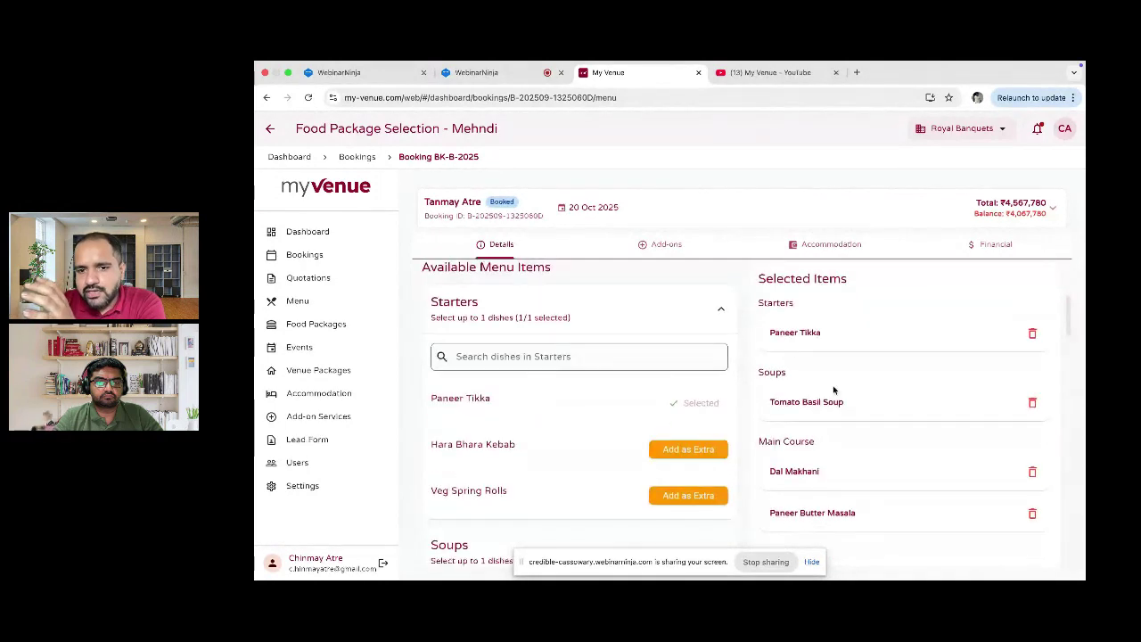
pyautogui.scroll(-2, 839, 379)
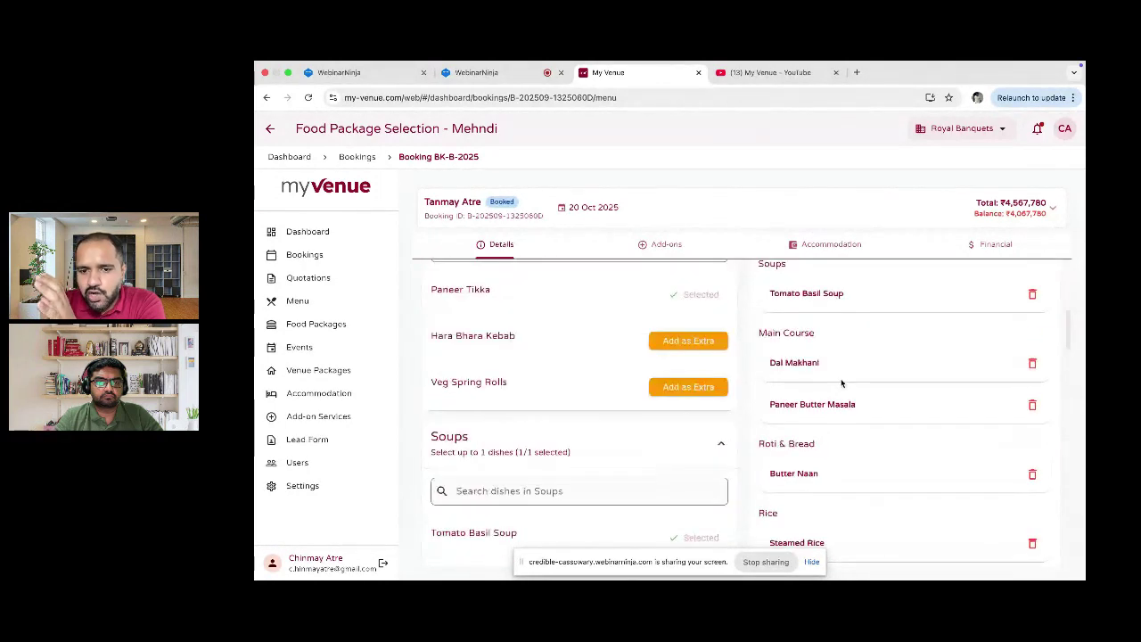
pyautogui.scroll(-3, 842, 384)
pyautogui.scroll(-2, 842, 383)
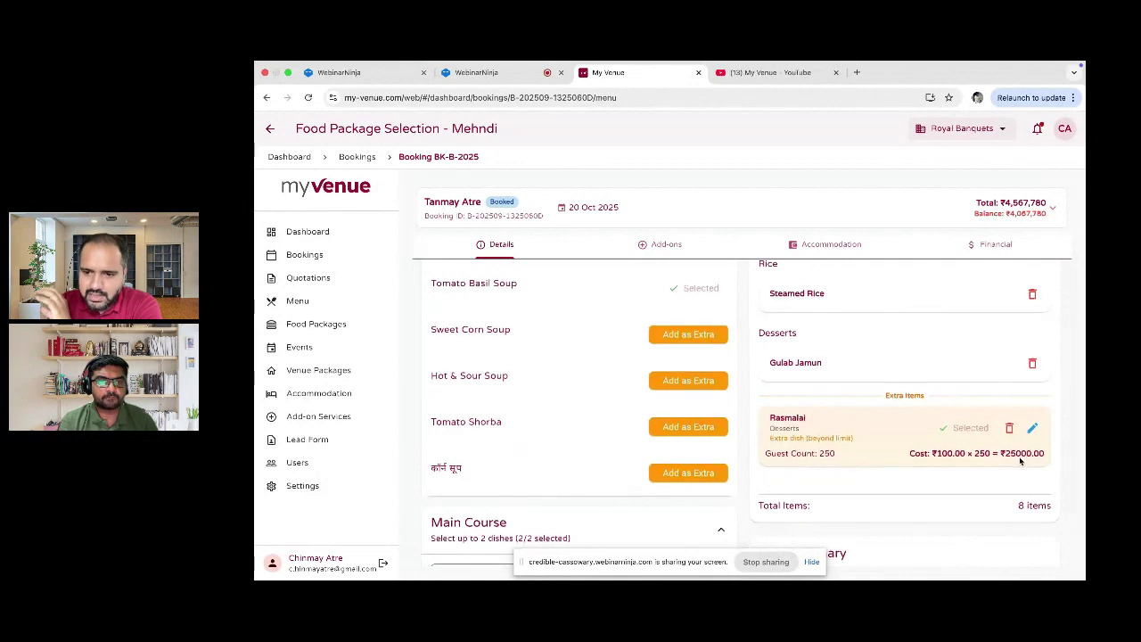
pyautogui.scroll(-1, 1021, 461)
pyautogui.scroll(-1, 1021, 461)
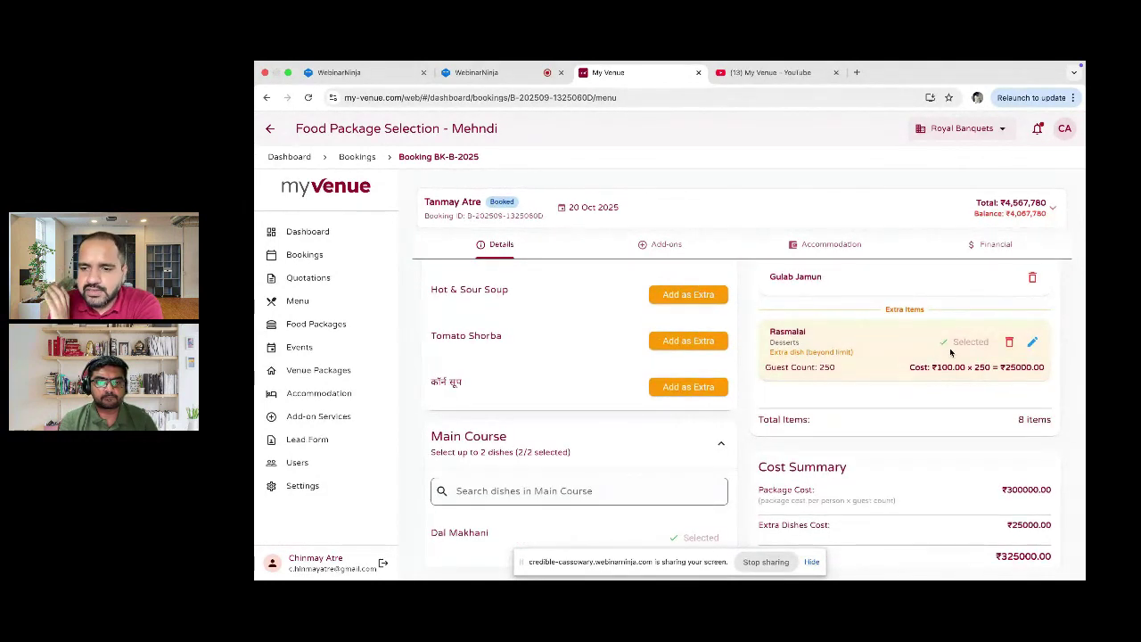
pyautogui.scroll(1, 952, 353)
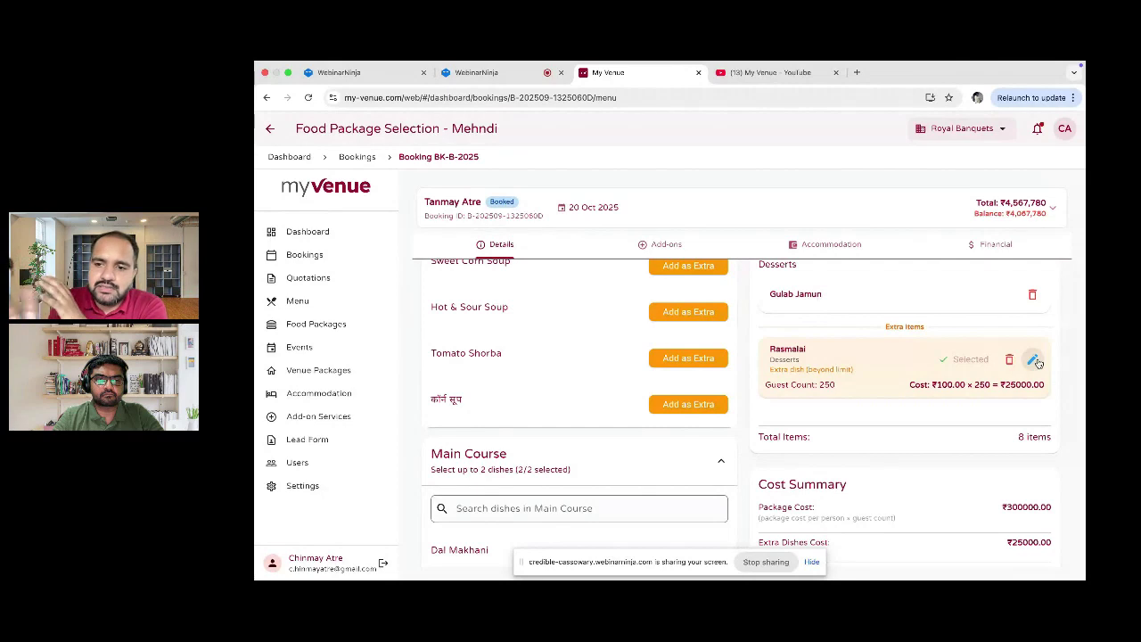
pyautogui.scroll(-1, 1039, 362)
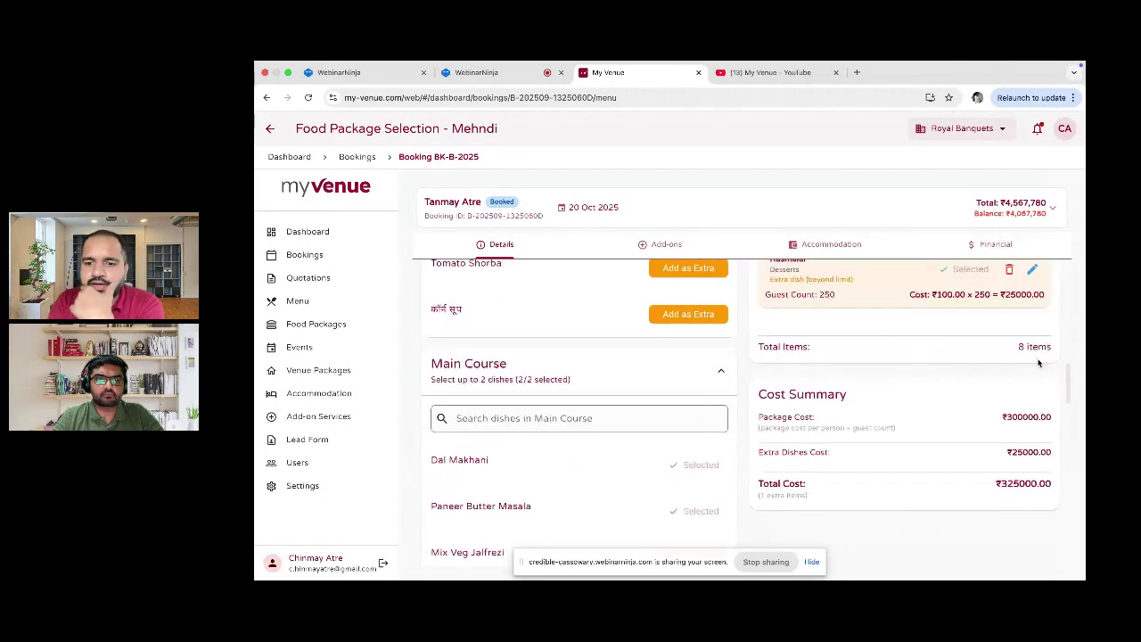
pyautogui.scroll(-1, 1007, 382)
pyautogui.scroll(-3, 969, 418)
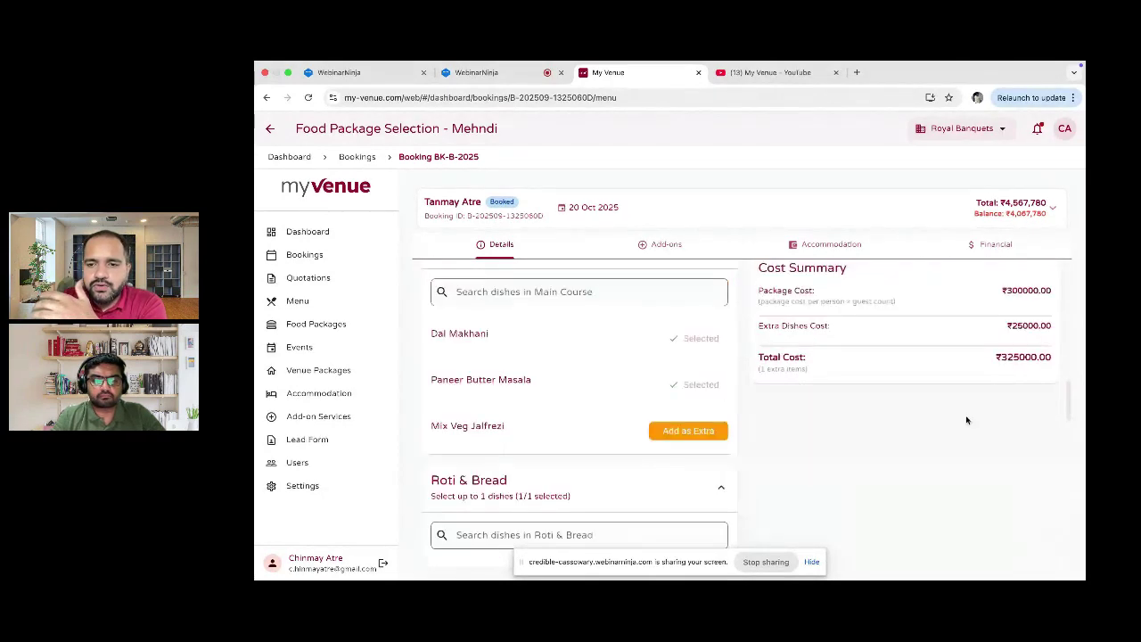
pyautogui.scroll(2, 874, 374)
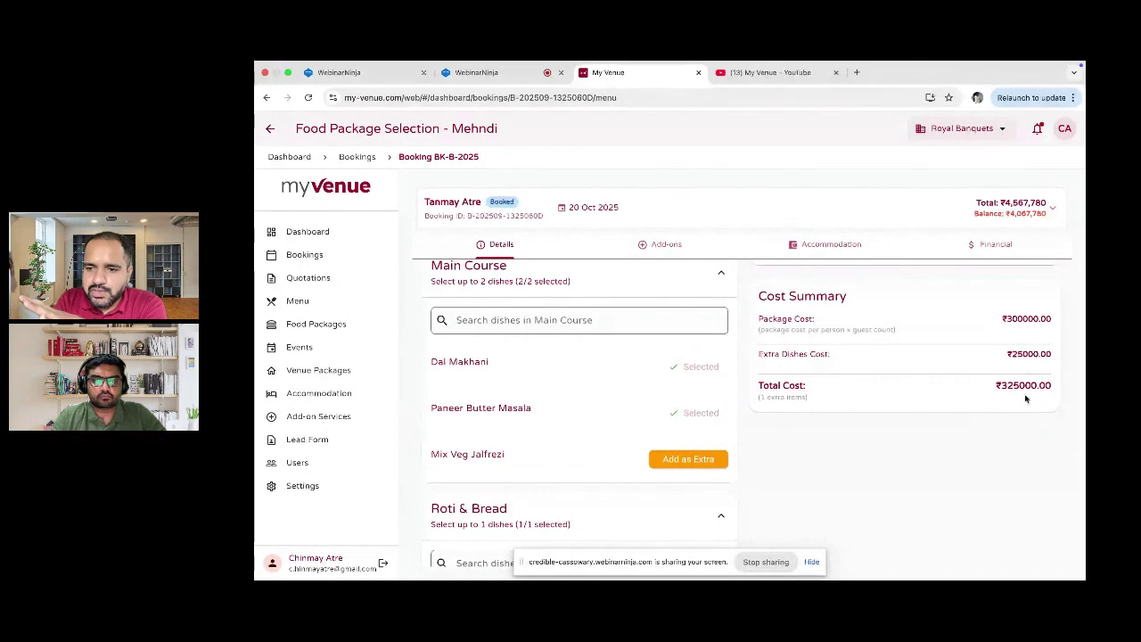
pyautogui.scroll(-10, 1025, 399)
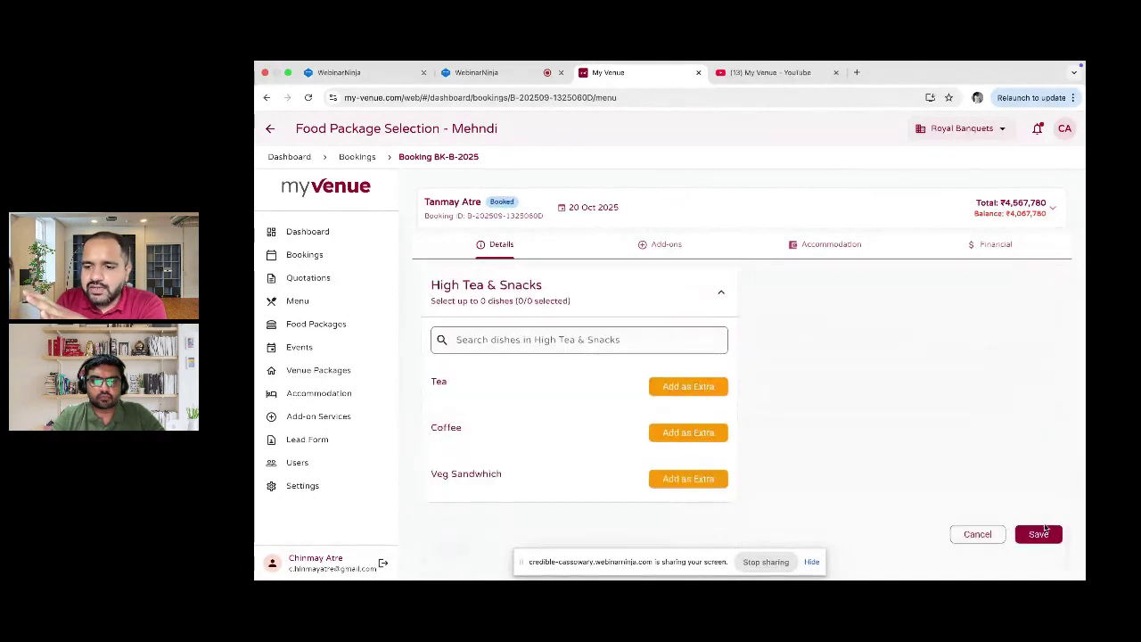
# Step: Save the Mehndi menu selections, then reopen the booked wedding quotation's booking from Quotations
pyautogui.click(1044, 532)
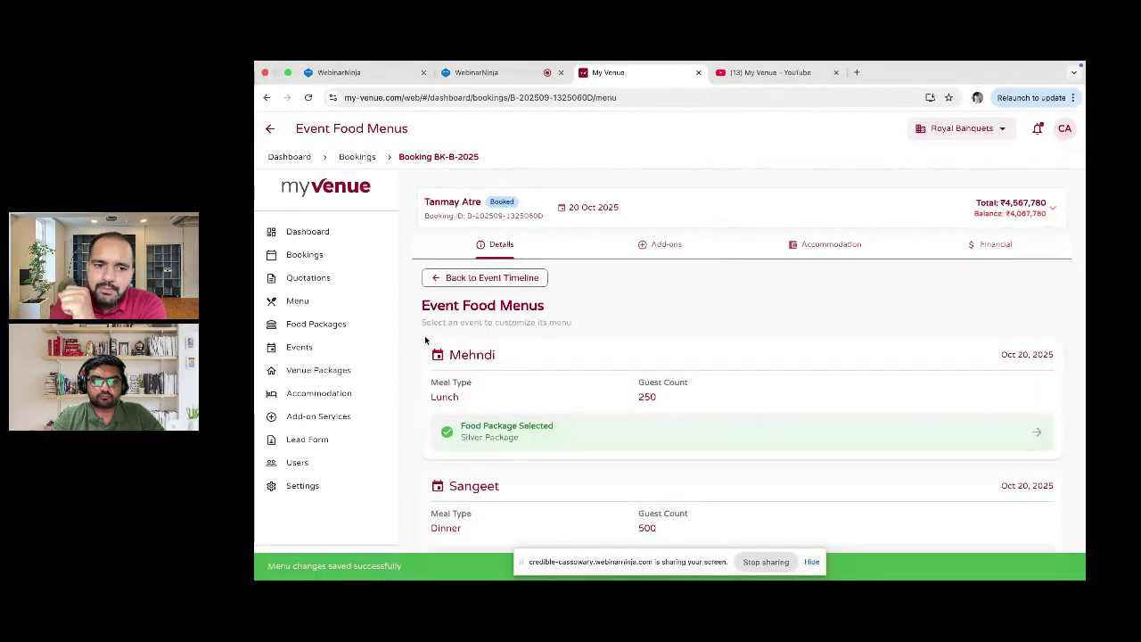
pyautogui.scroll(-1, 554, 388)
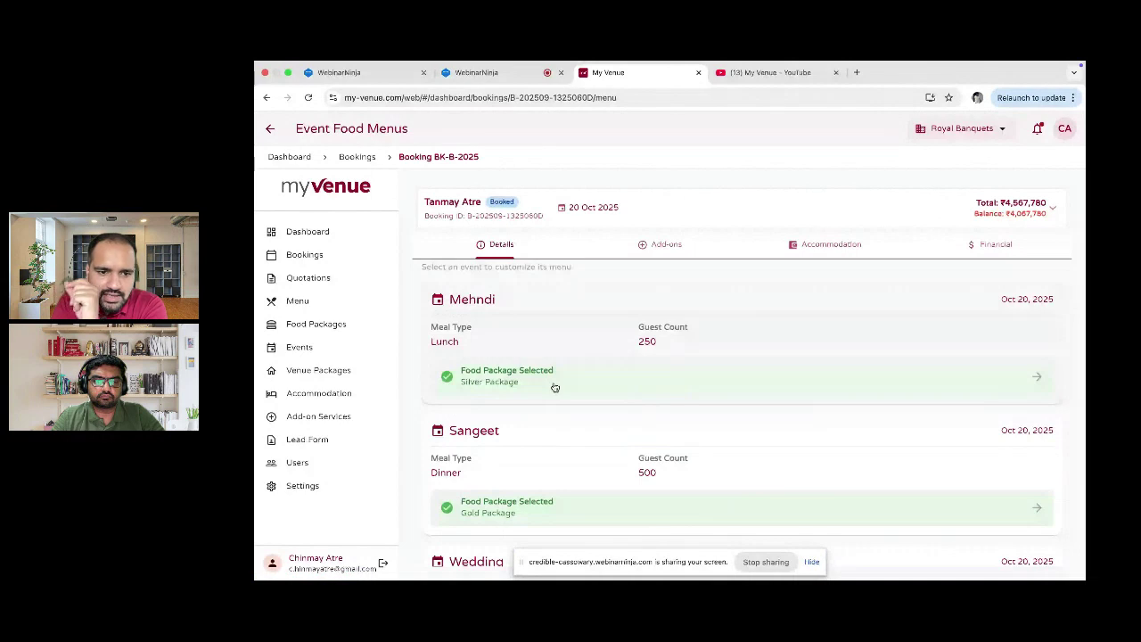
pyautogui.scroll(-1, 555, 387)
pyautogui.scroll(-1, 554, 388)
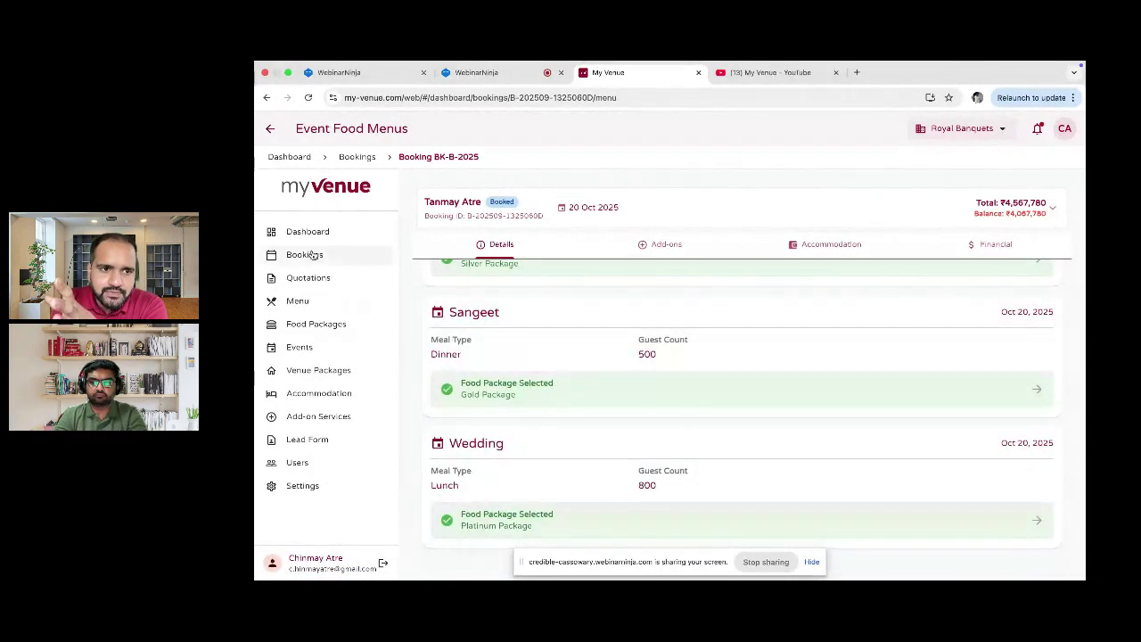
pyautogui.click(309, 277)
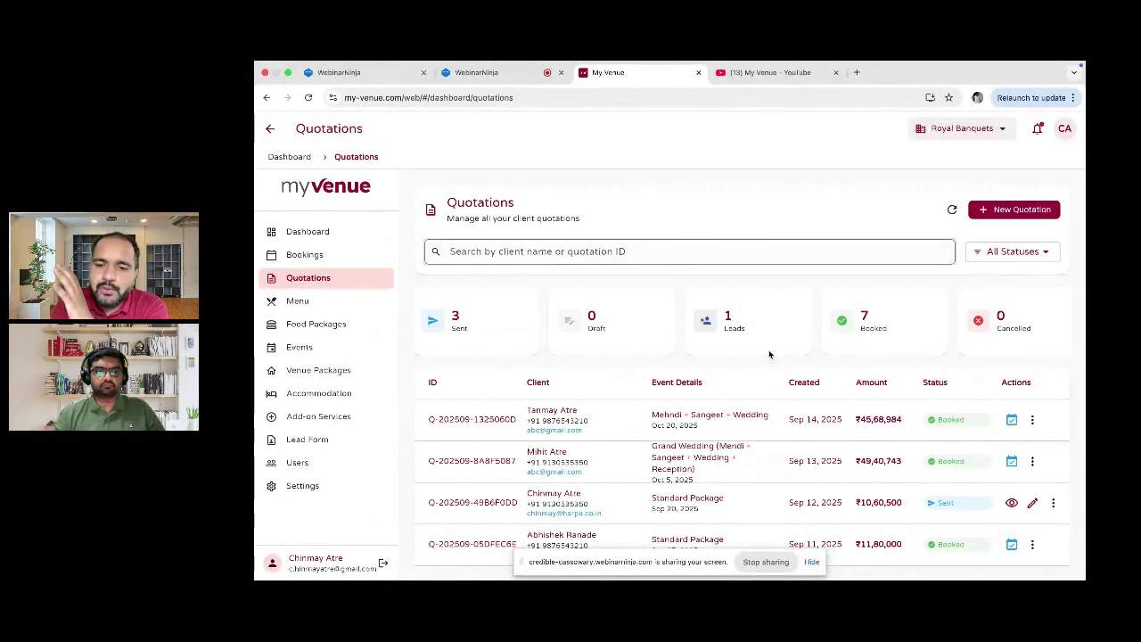
pyautogui.click(1012, 420)
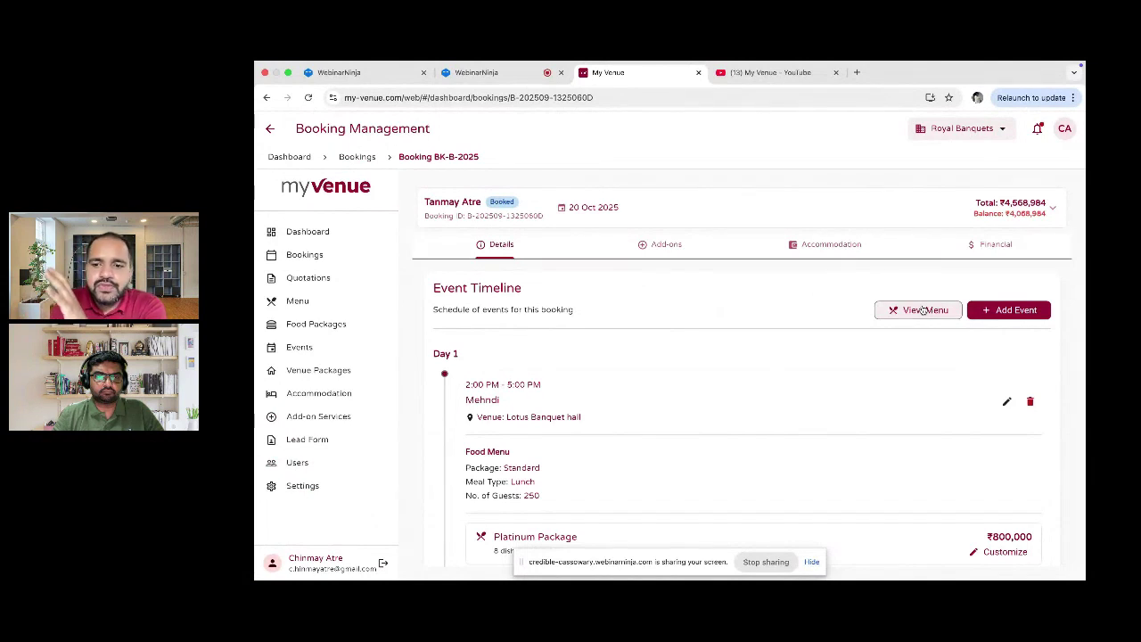
pyautogui.click(922, 310)
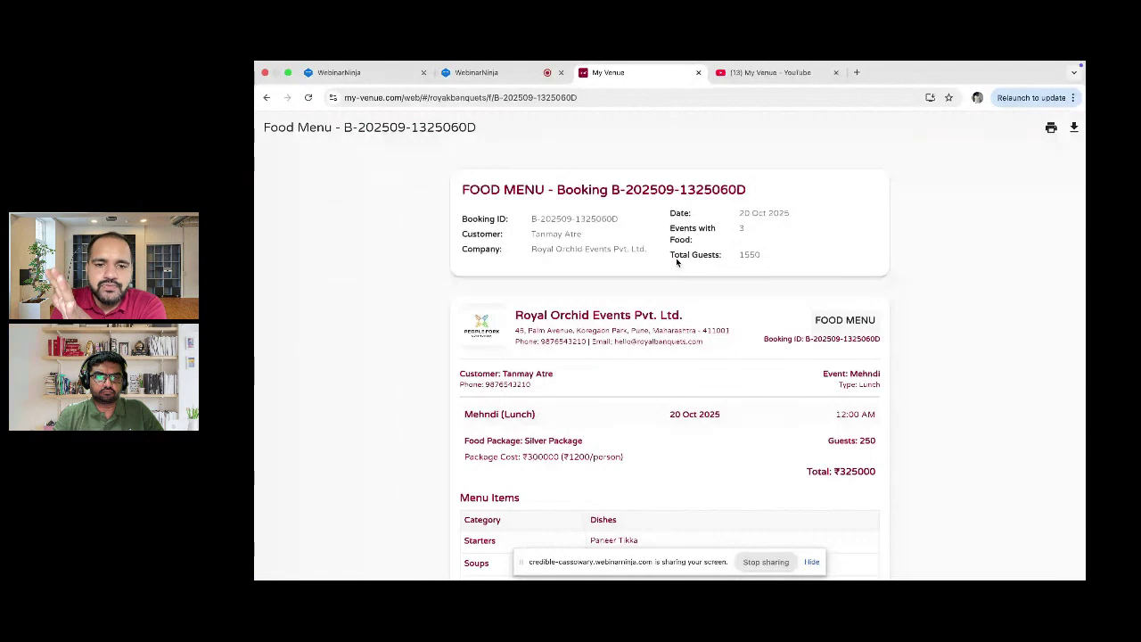
pyautogui.scroll(-3, 676, 261)
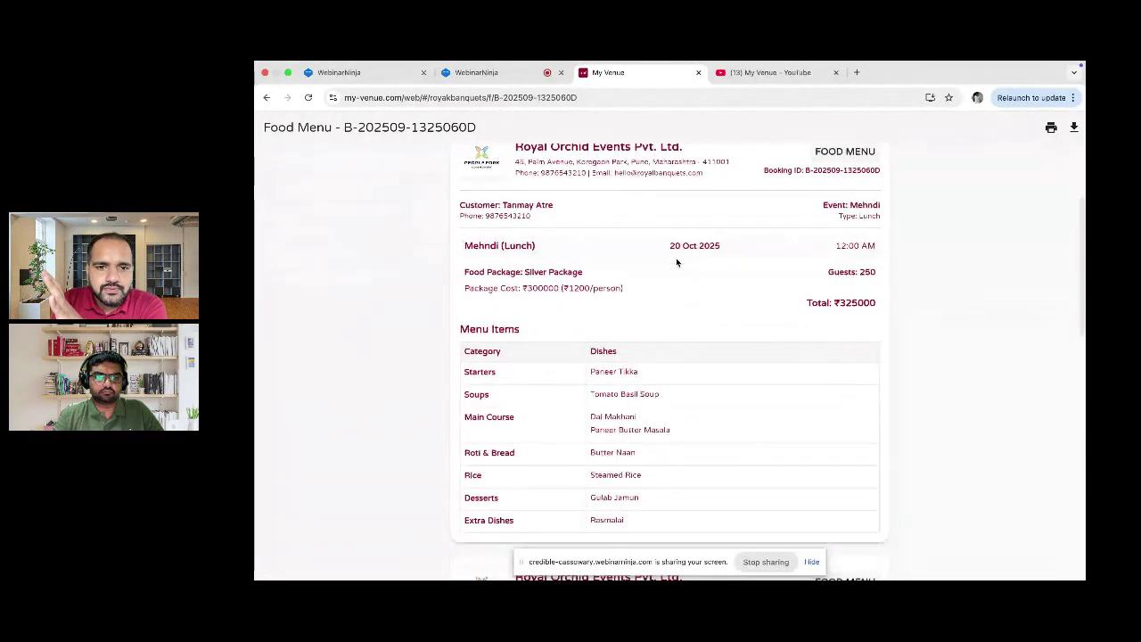
pyautogui.scroll(-1, 676, 263)
pyautogui.scroll(-1, 676, 262)
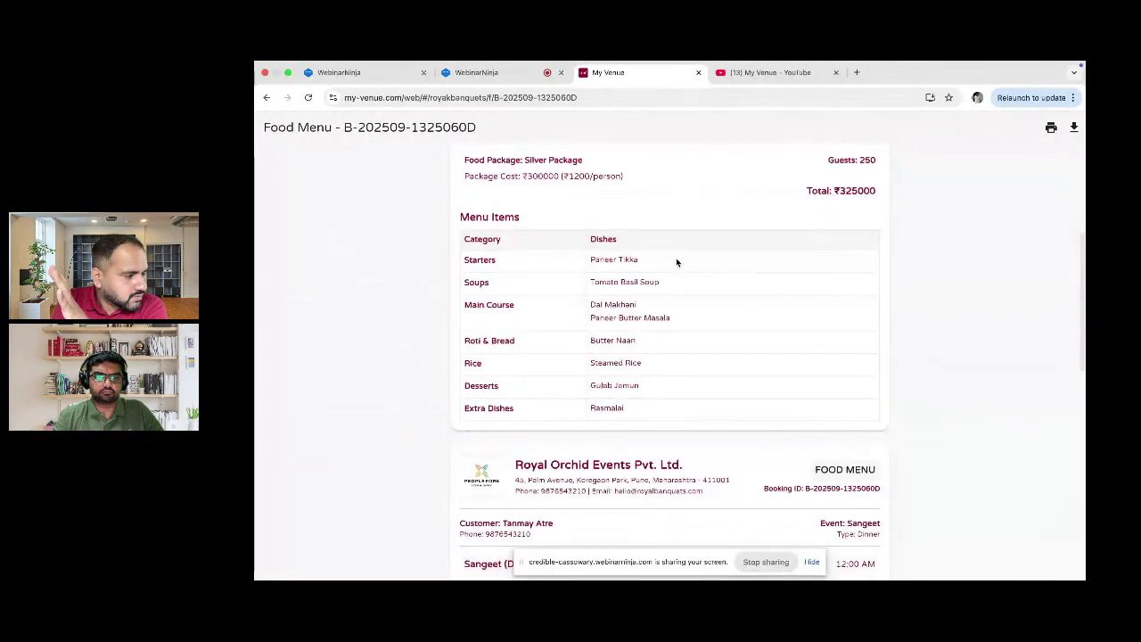
pyautogui.scroll(-2, 677, 262)
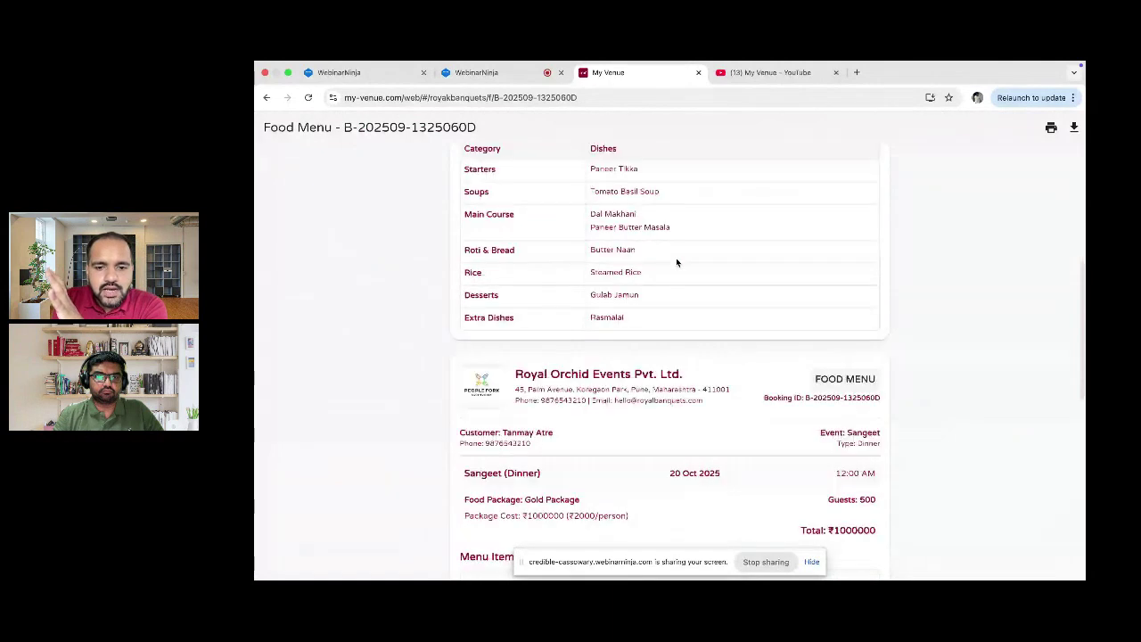
pyautogui.scroll(-5, 676, 262)
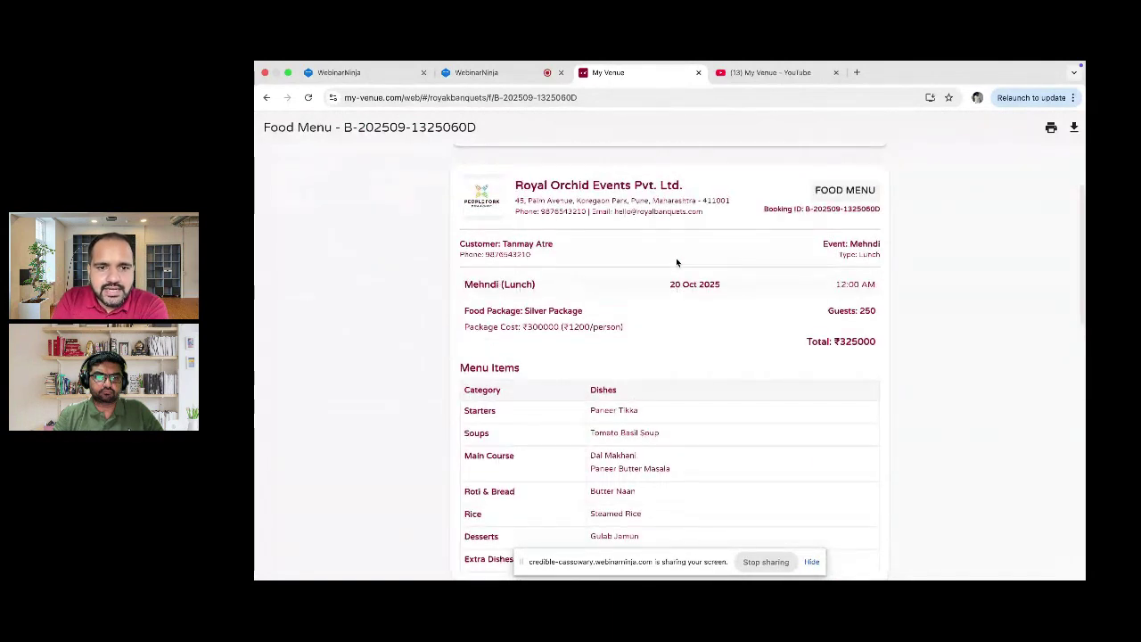
pyautogui.scroll(1, 549, 306)
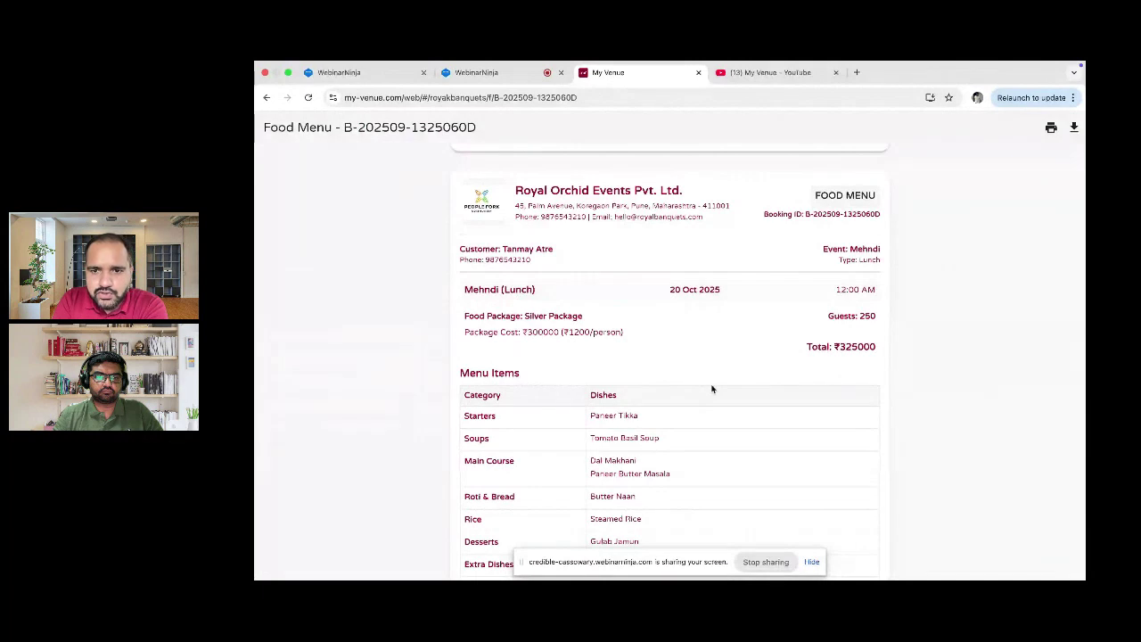
pyautogui.scroll(-2, 678, 405)
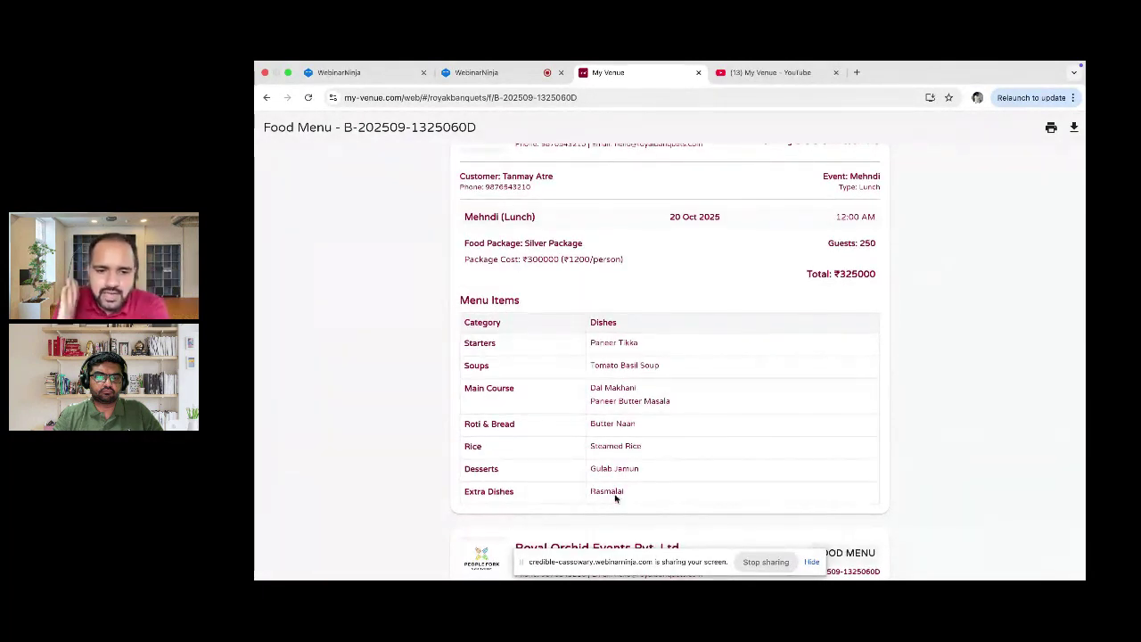
pyautogui.scroll(1, 615, 498)
pyautogui.scroll(3, 616, 499)
pyautogui.scroll(1, 615, 499)
pyautogui.scroll(-15, 615, 498)
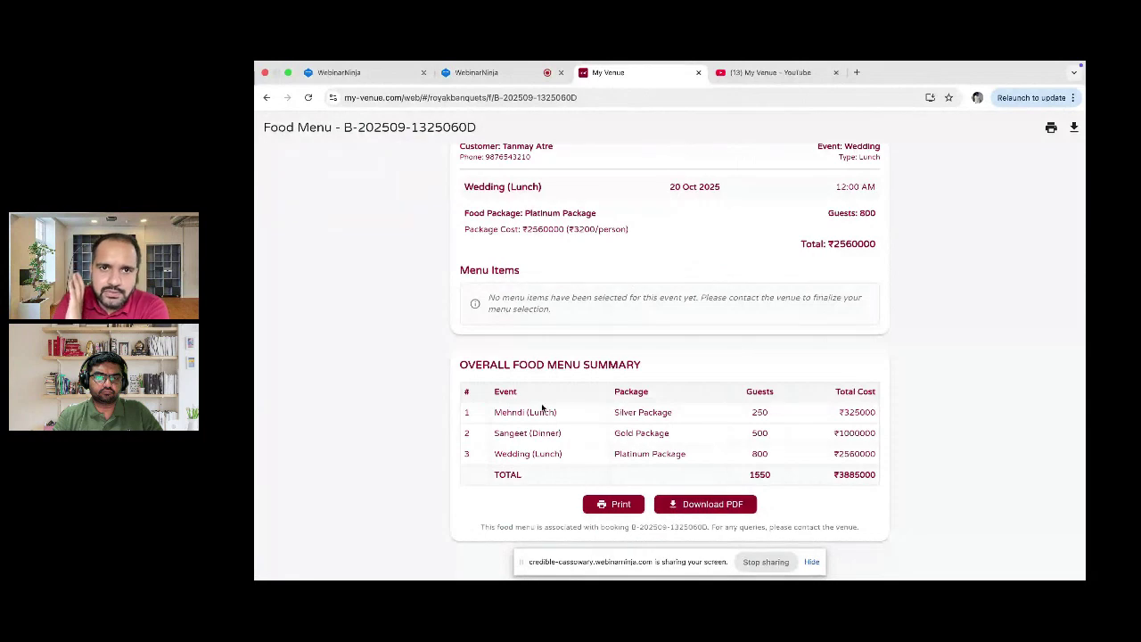
pyautogui.click(267, 98)
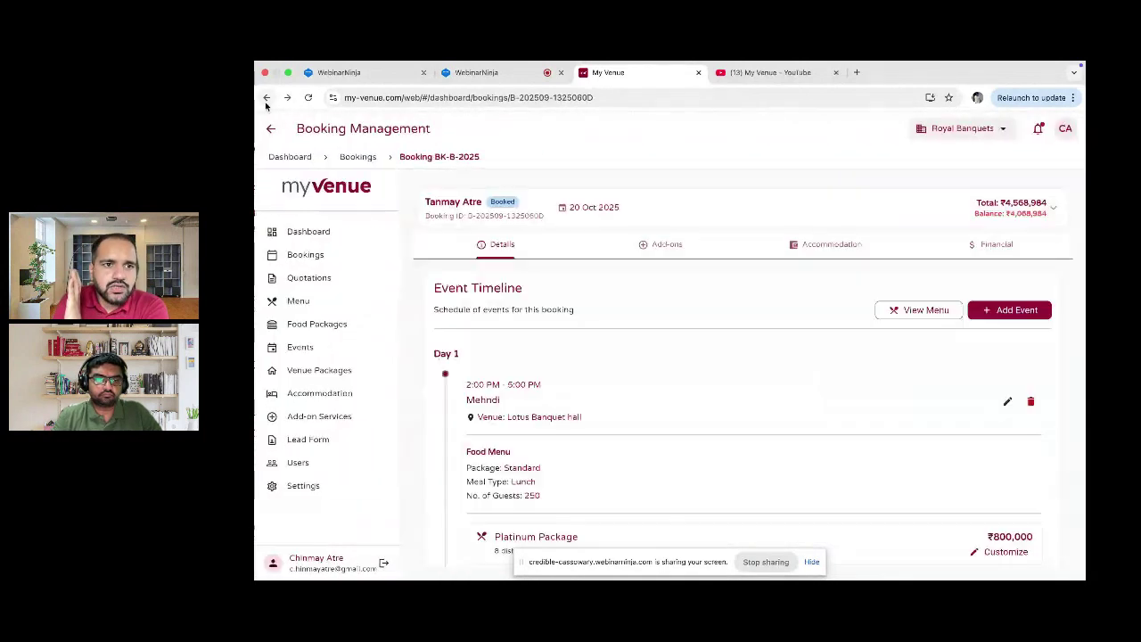
pyautogui.click(308, 255)
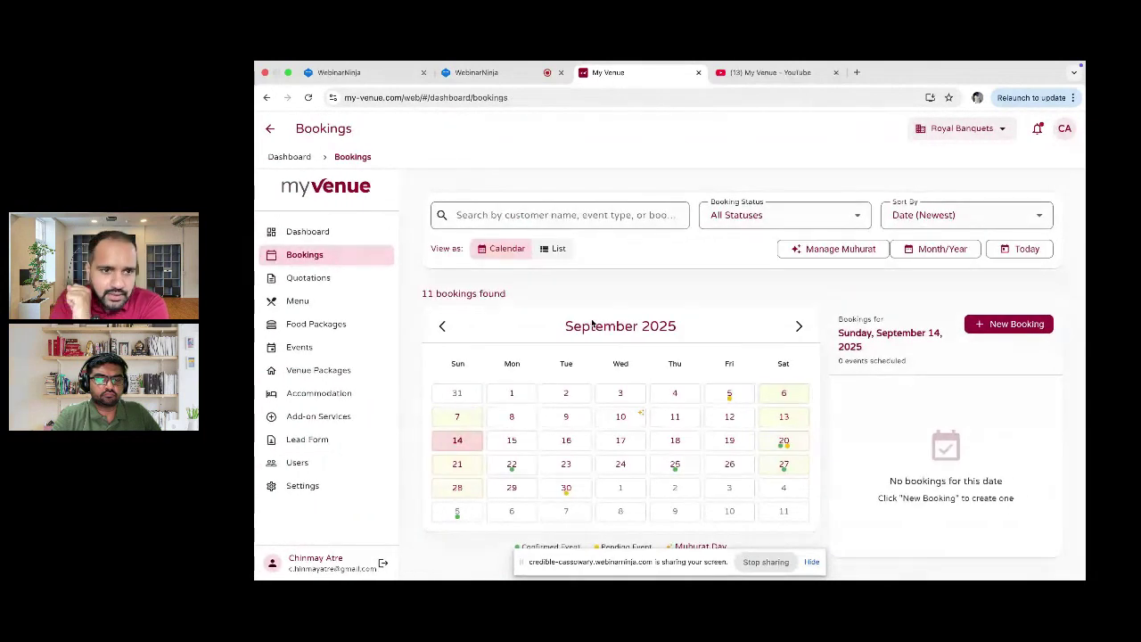
# Step: Open the first quotation's booking and view its Financial overview: ₹45,68,983.60 total, ₹40,68,983.60 balance
pyautogui.click(332, 277)
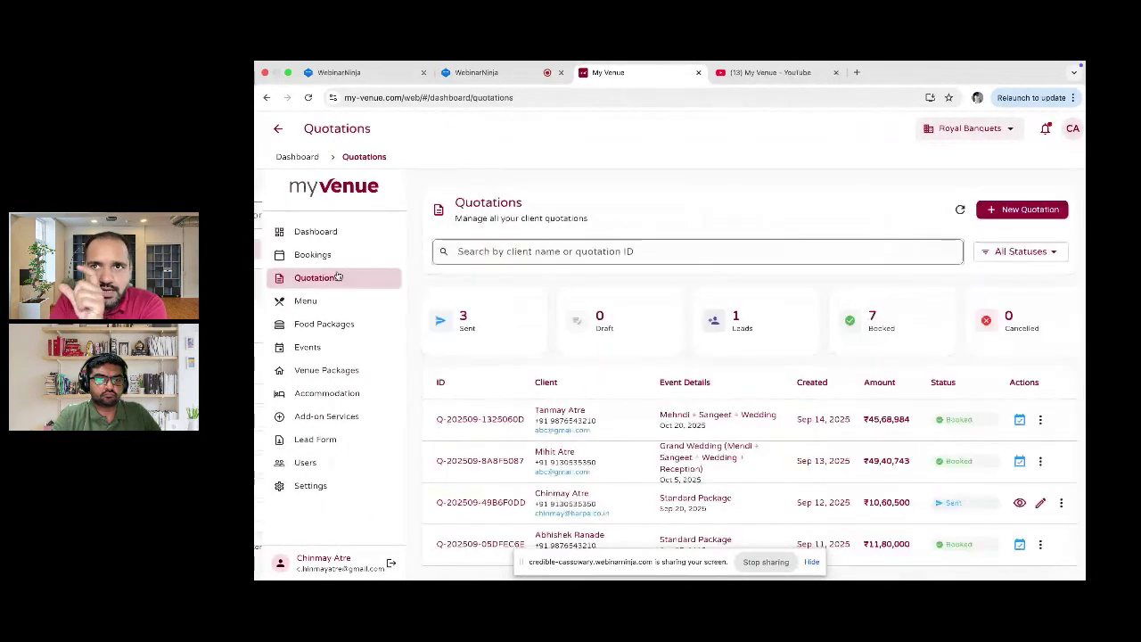
pyautogui.hscroll(1, 338, 277)
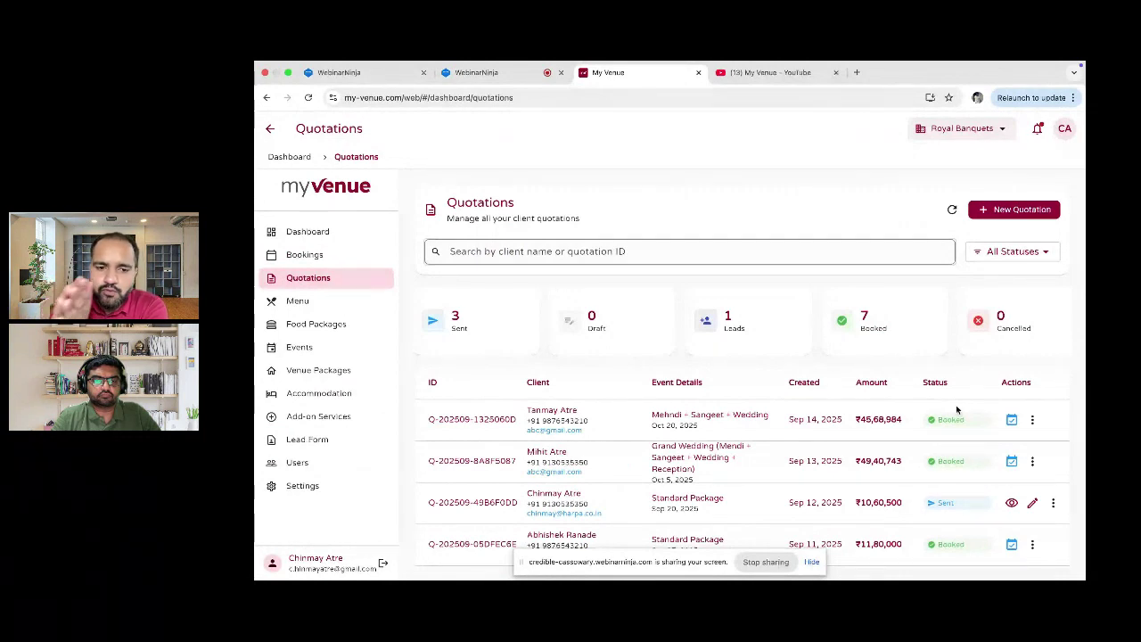
pyautogui.click(1011, 419)
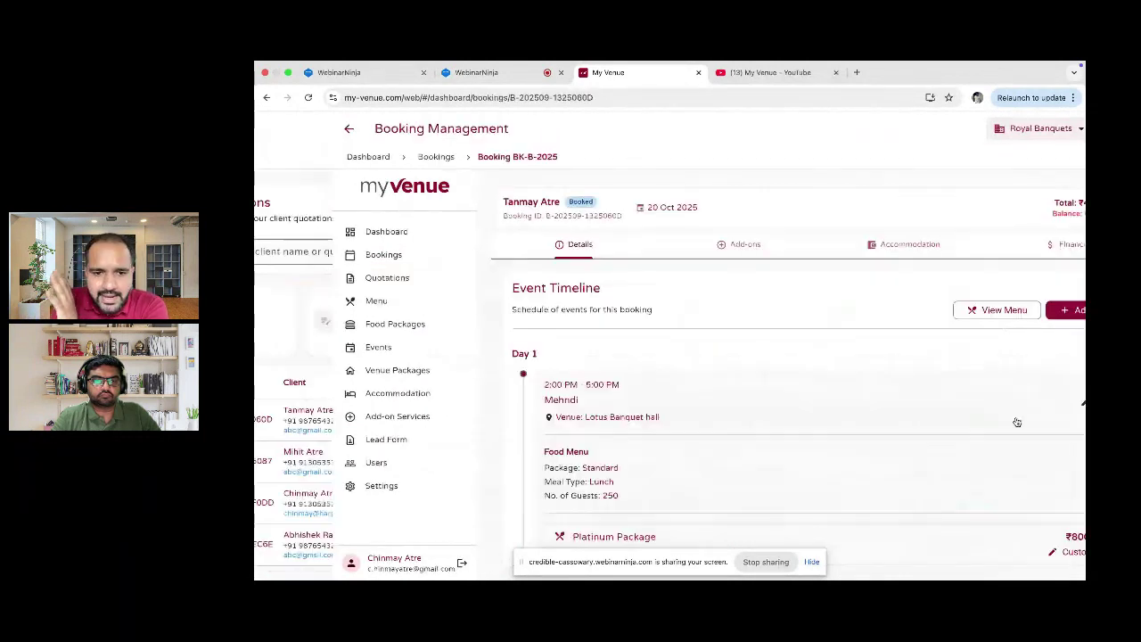
pyautogui.click(836, 244)
pyautogui.click(971, 246)
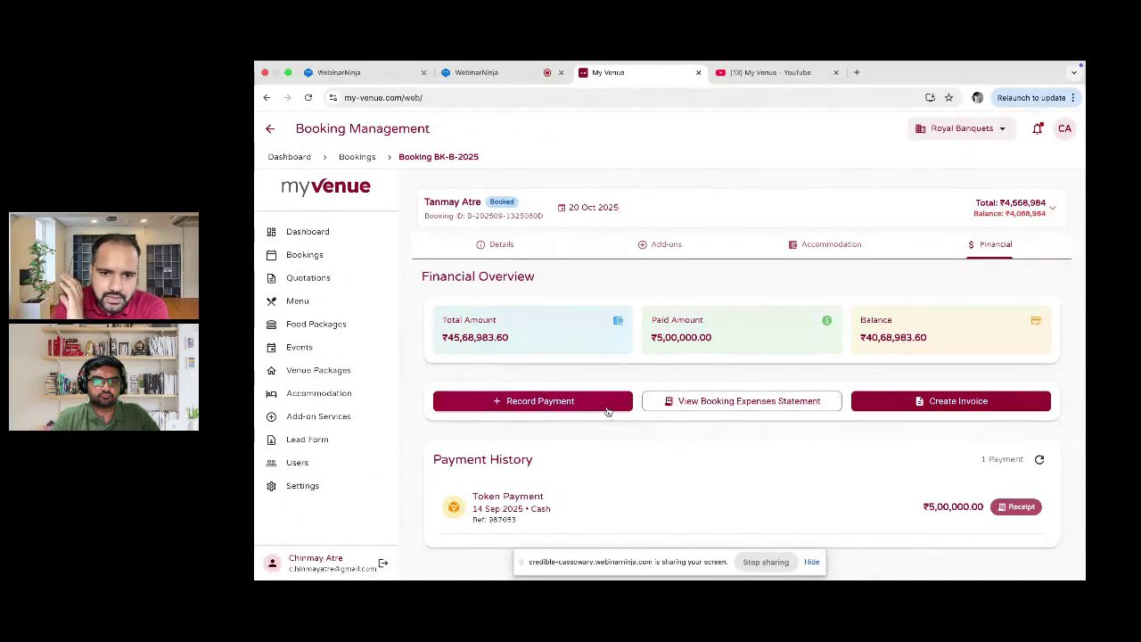
# Step: Record a ₹20,00,000 bank-transfer payment with its transaction reference and confirm it
pyautogui.click(606, 403)
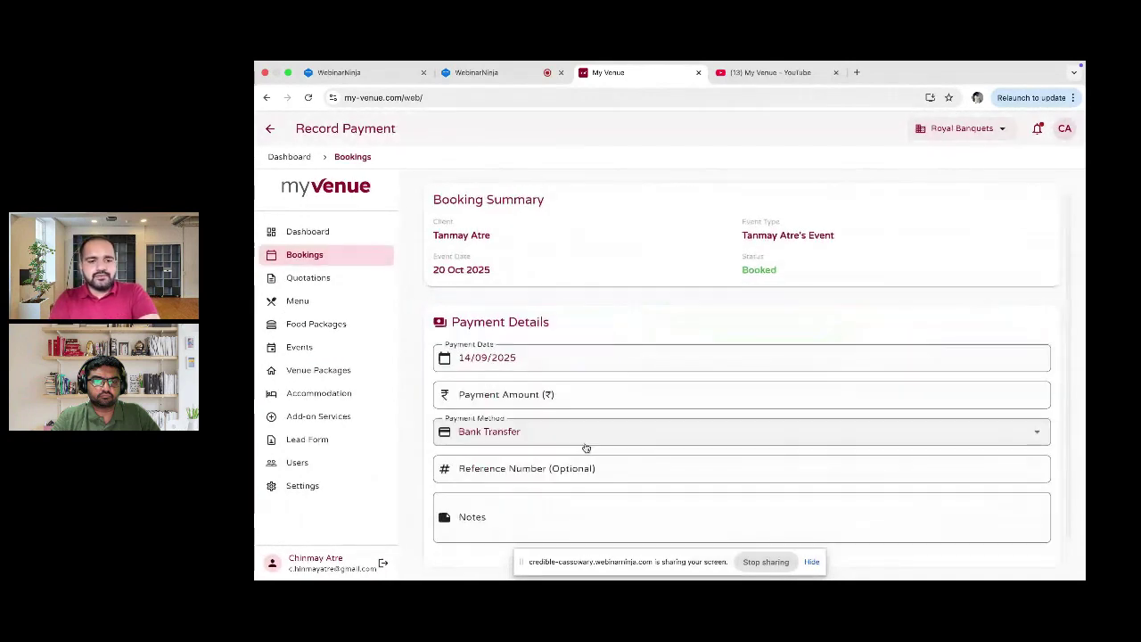
pyautogui.click(543, 400)
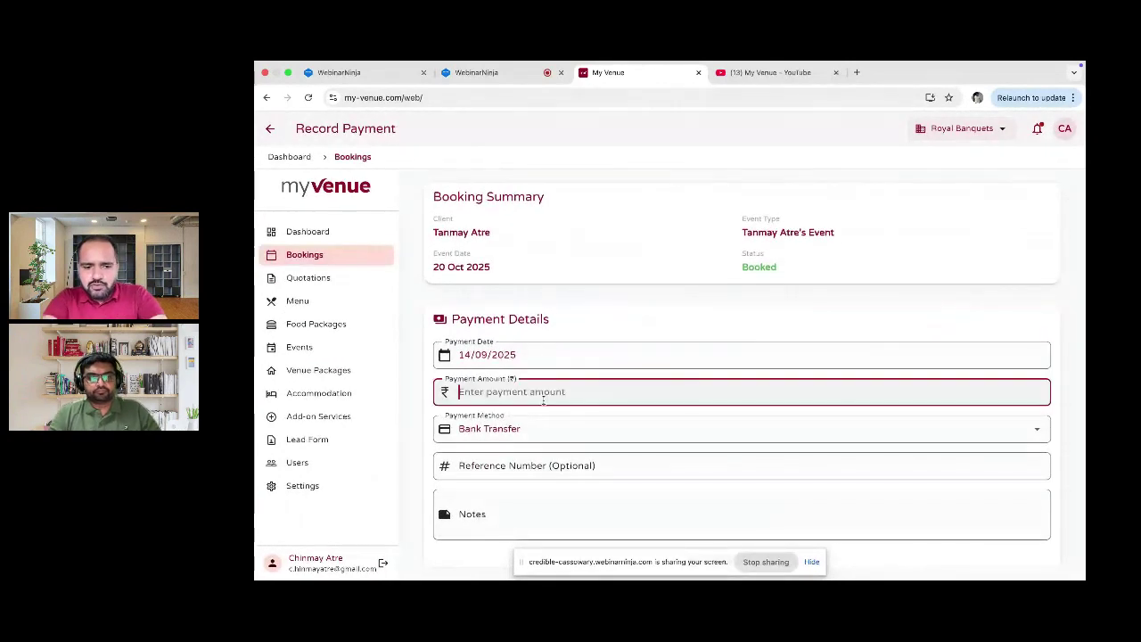
pyautogui.write('2000000')
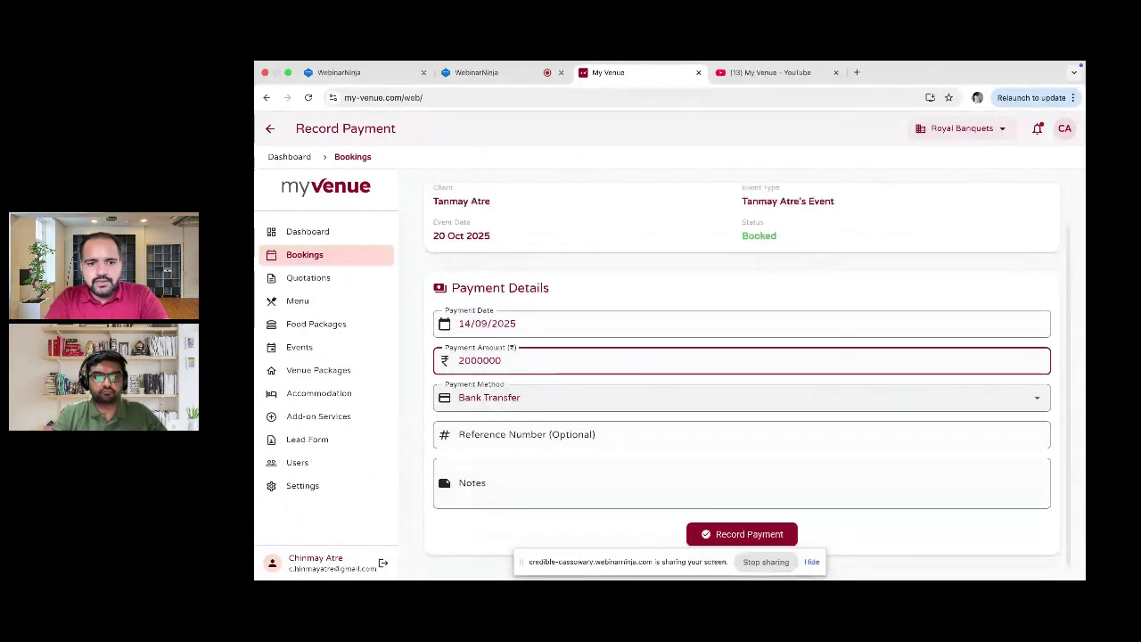
pyautogui.click(521, 441)
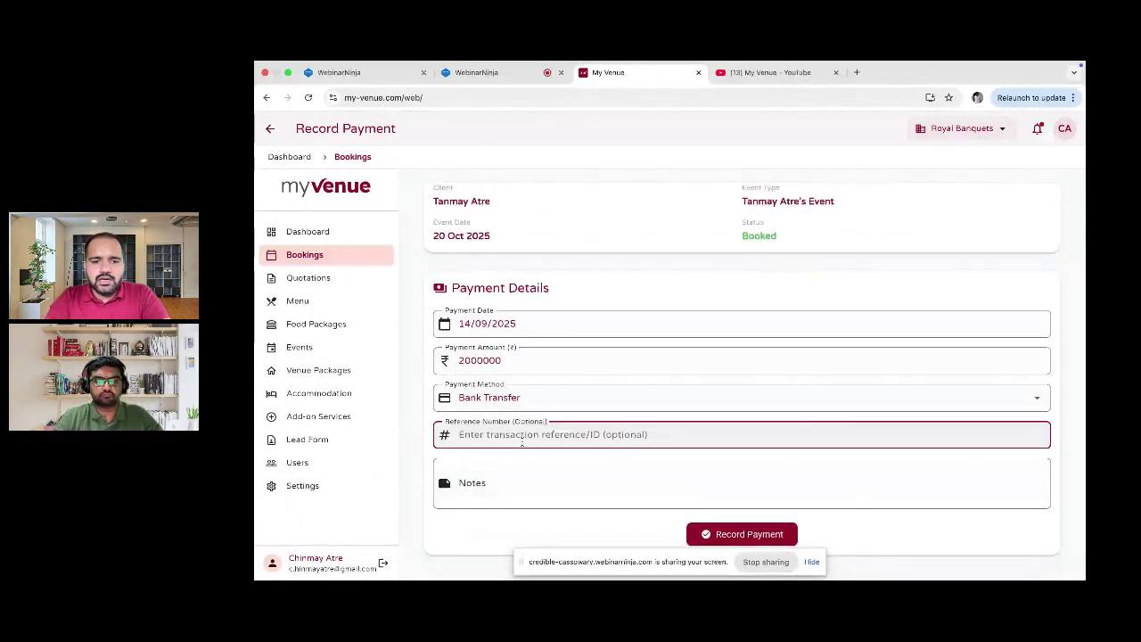
pyautogui.write('998332')
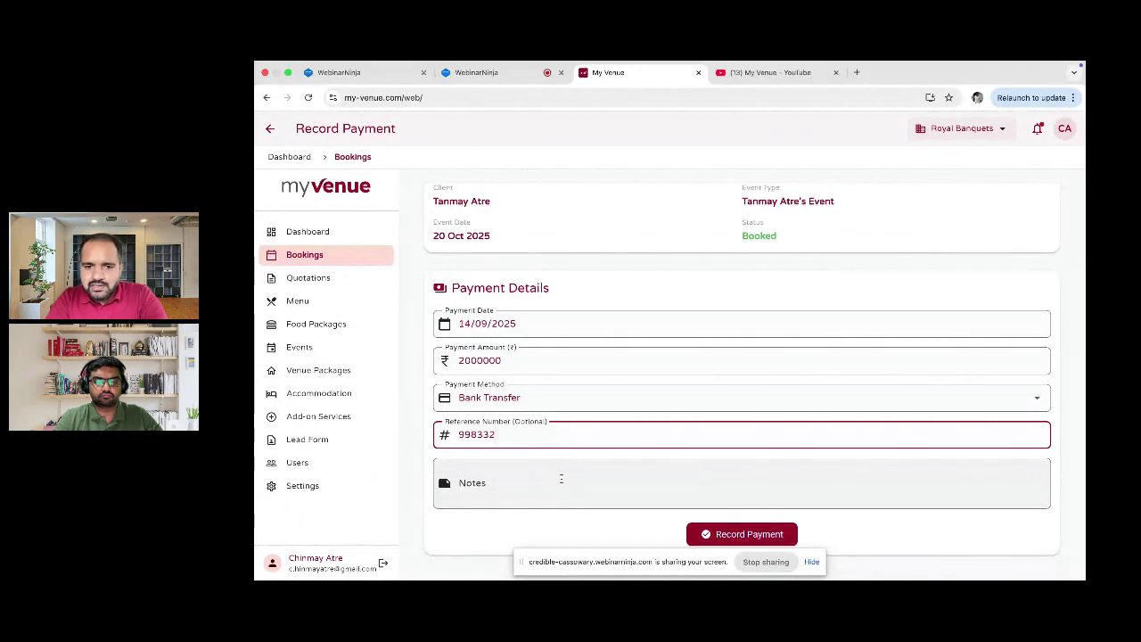
pyautogui.click(720, 533)
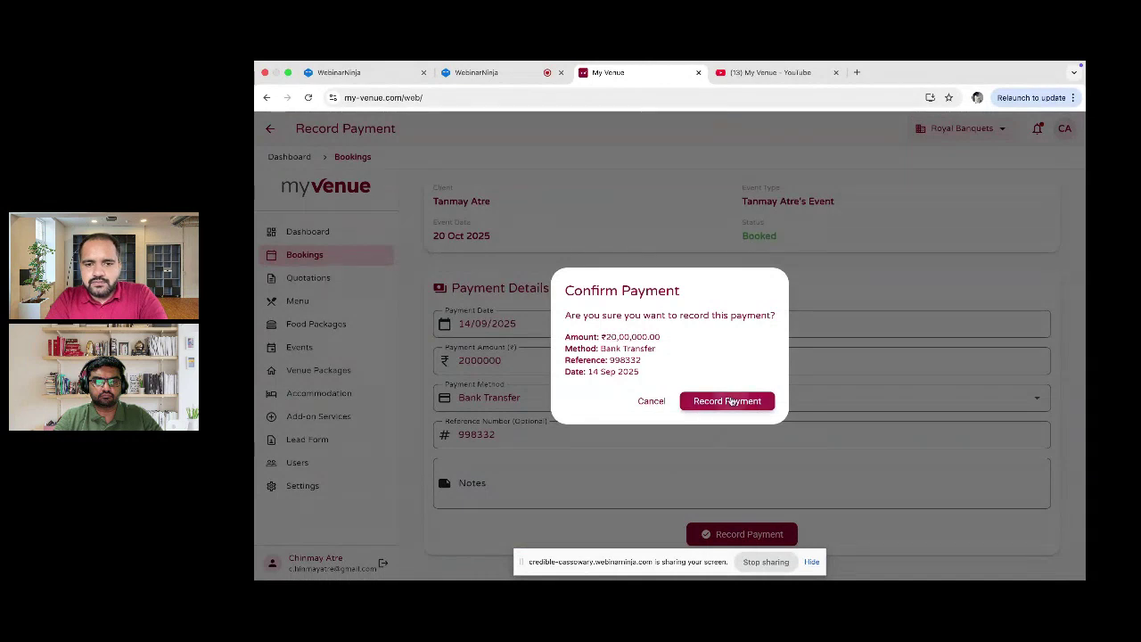
pyautogui.click(730, 401)
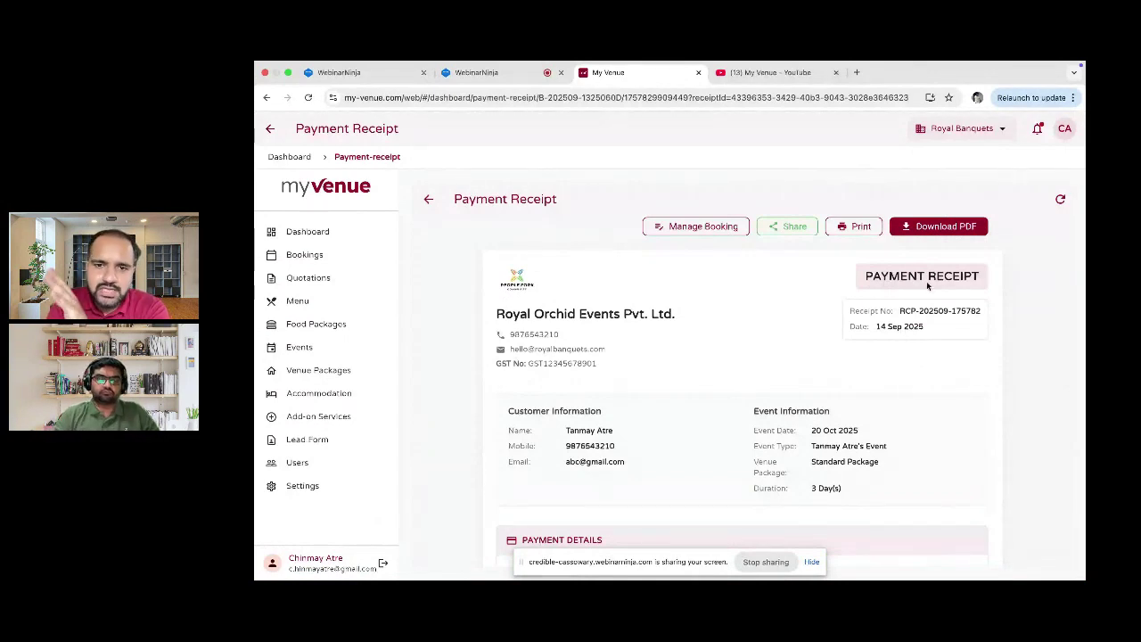
# Step: Review the receipt's totals and balance due, then return to Bookings and open Quotations
pyautogui.scroll(-3, 927, 281)
pyautogui.scroll(-3, 927, 281)
pyautogui.scroll(-2, 927, 281)
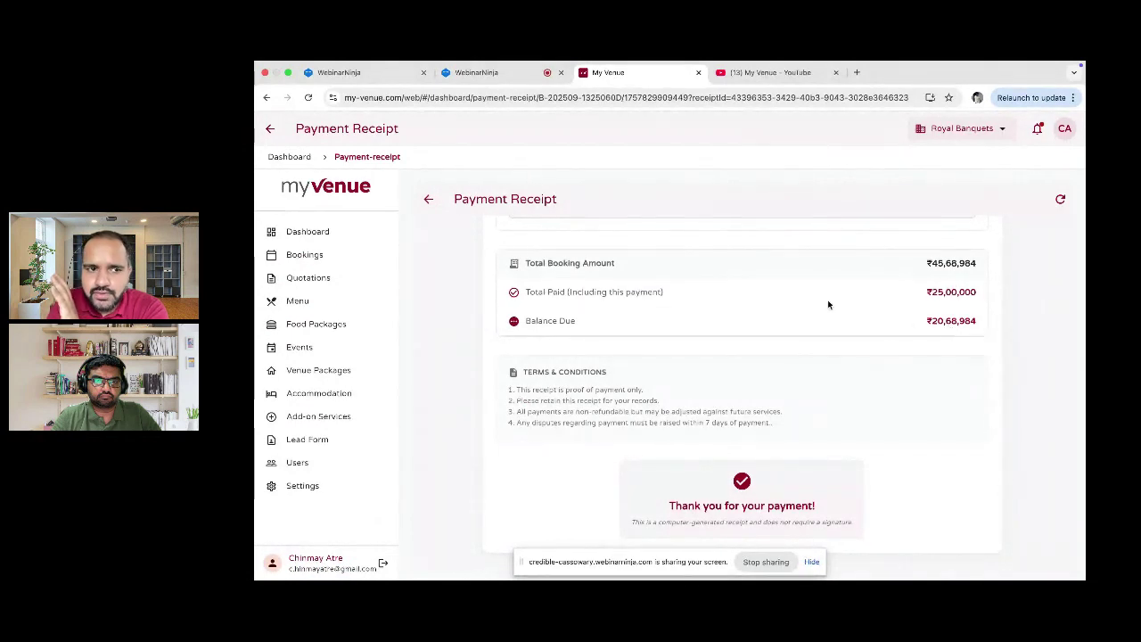
pyautogui.click(304, 255)
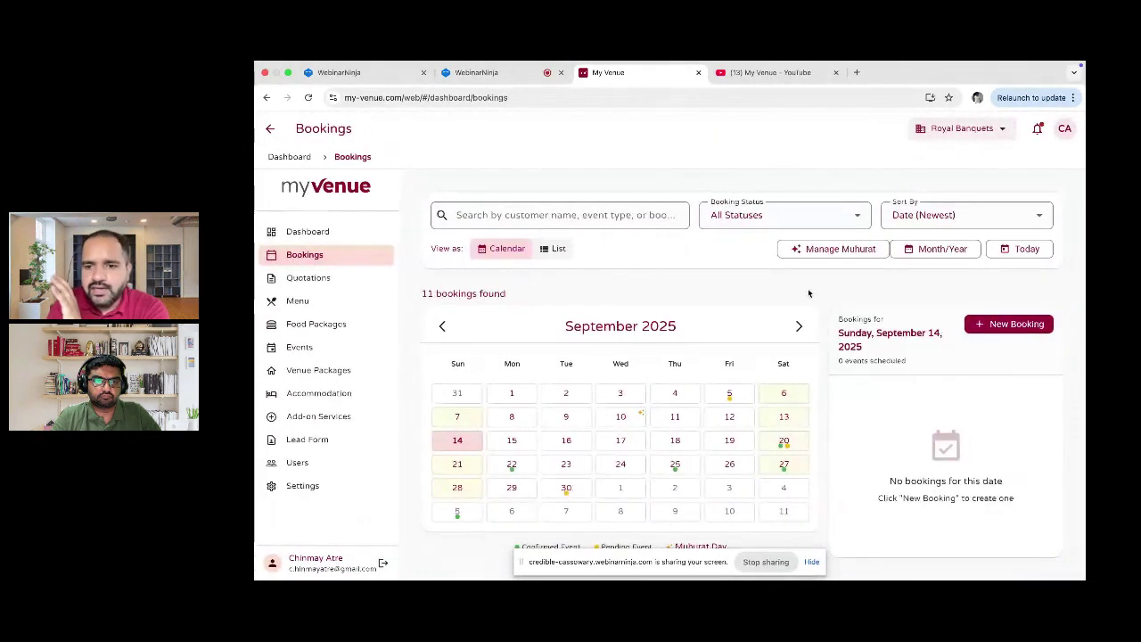
pyautogui.click(316, 278)
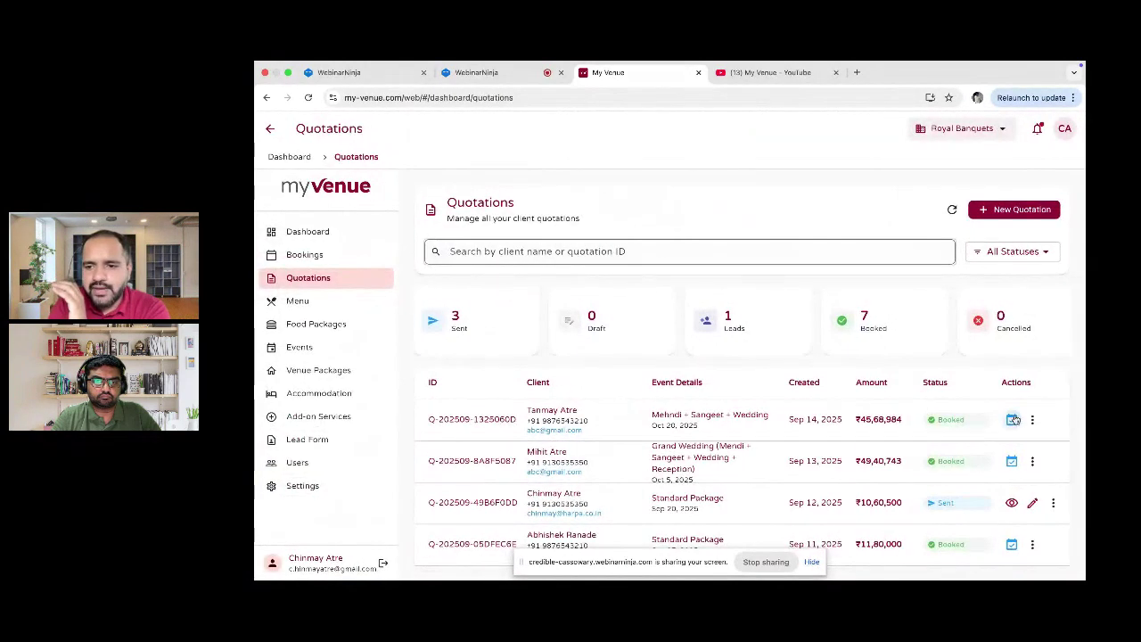
# Step: Open the first quotation's booking Financial tab and scroll to its two-payment history
pyautogui.click(1014, 419)
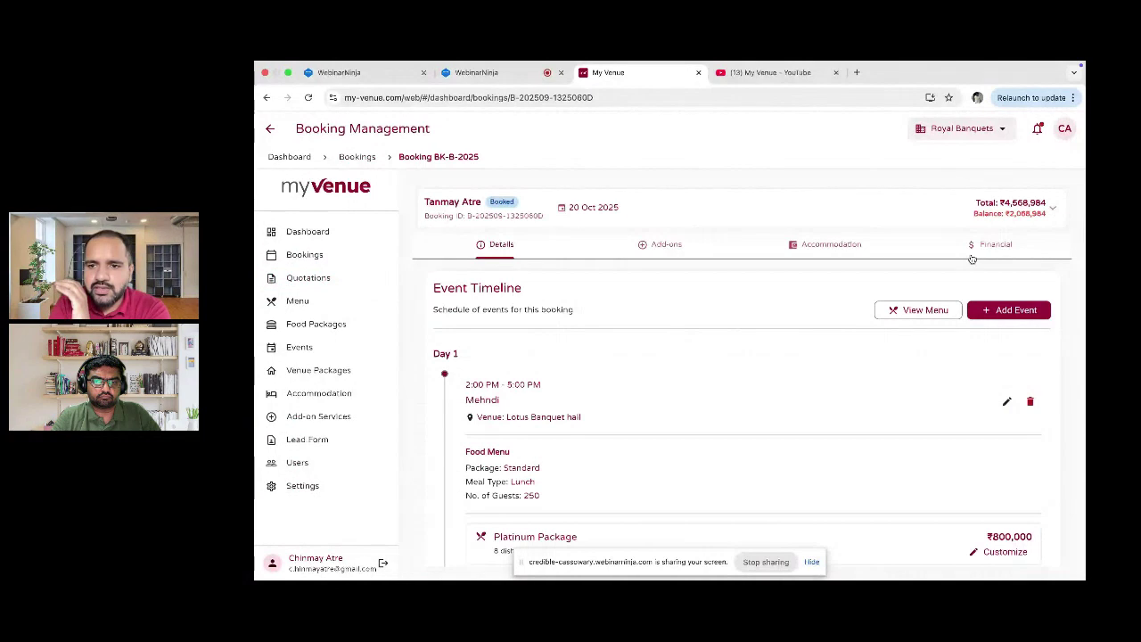
pyautogui.click(988, 249)
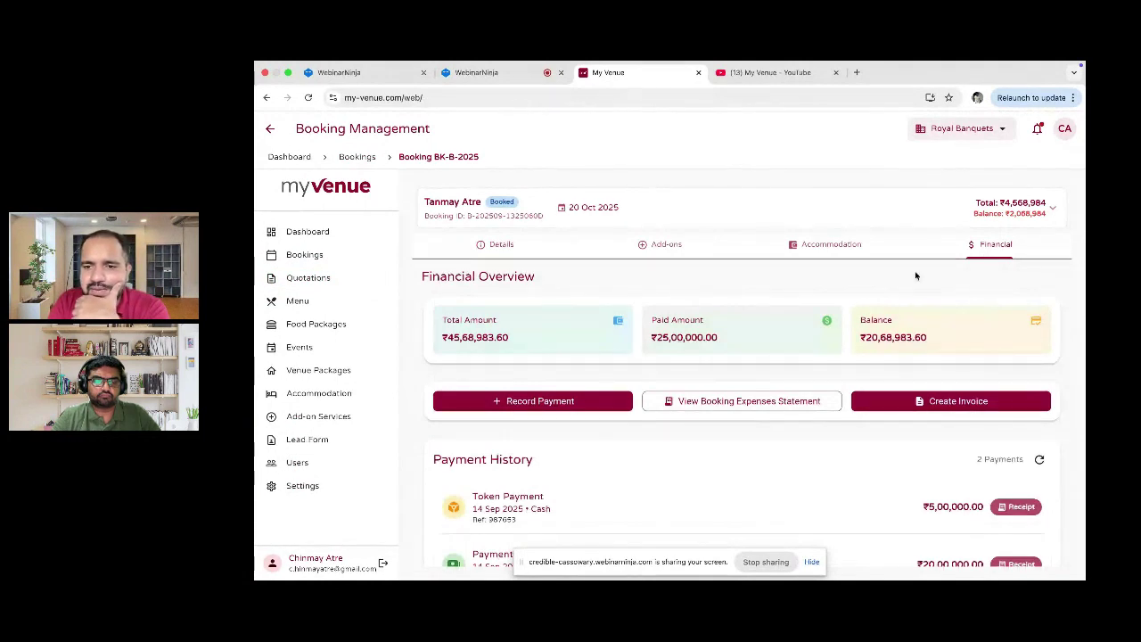
pyautogui.scroll(-1, 912, 318)
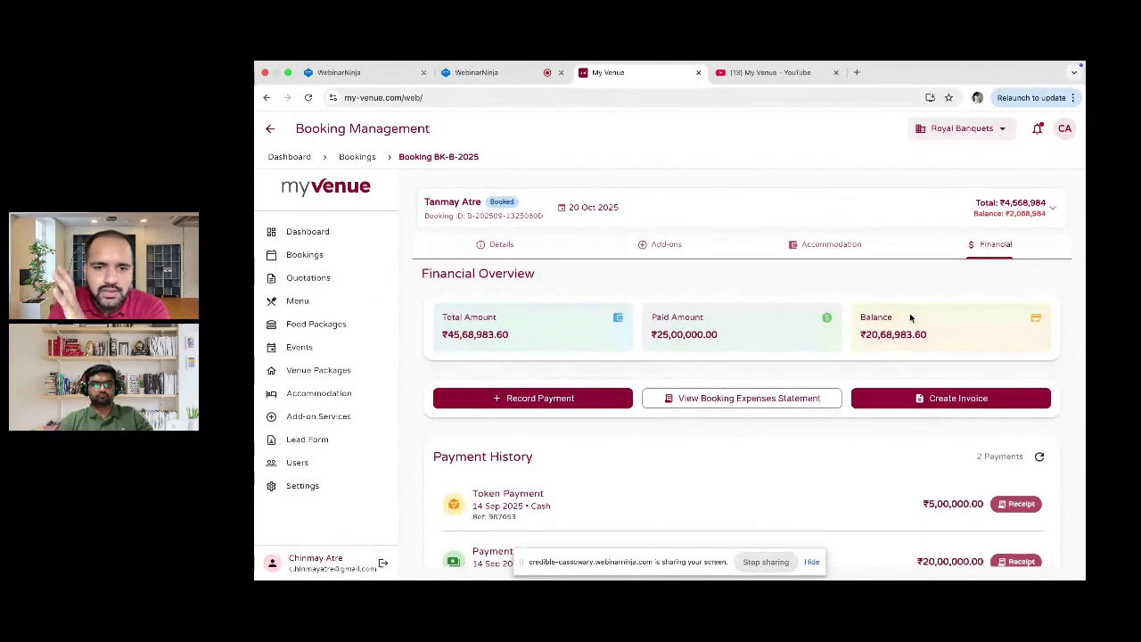
pyautogui.scroll(-2, 910, 317)
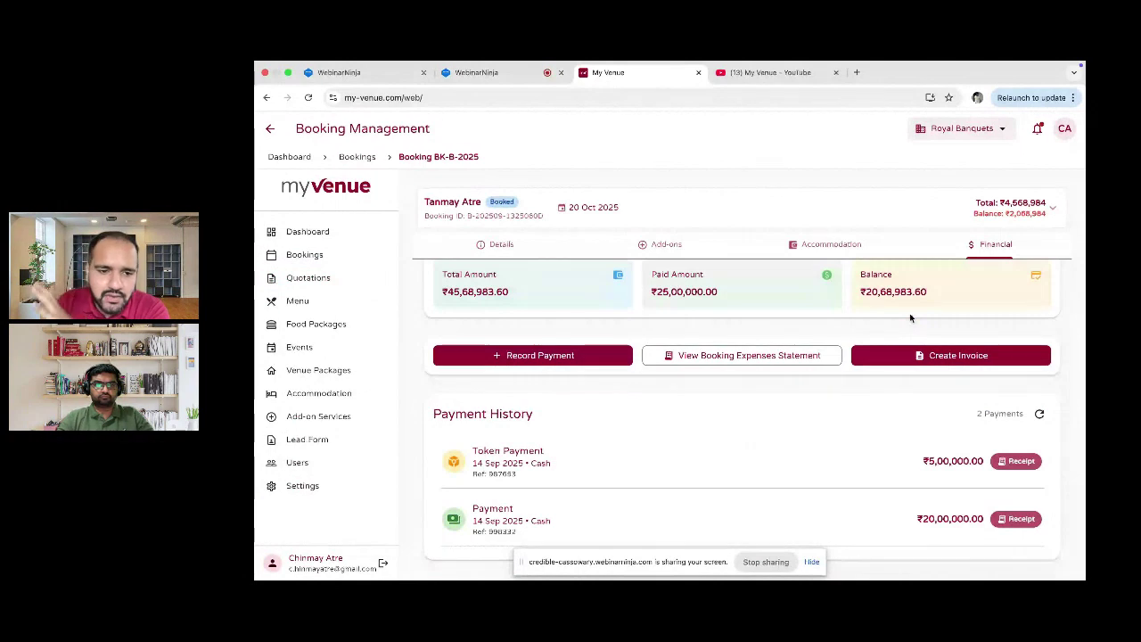
pyautogui.scroll(-1, 1083, 421)
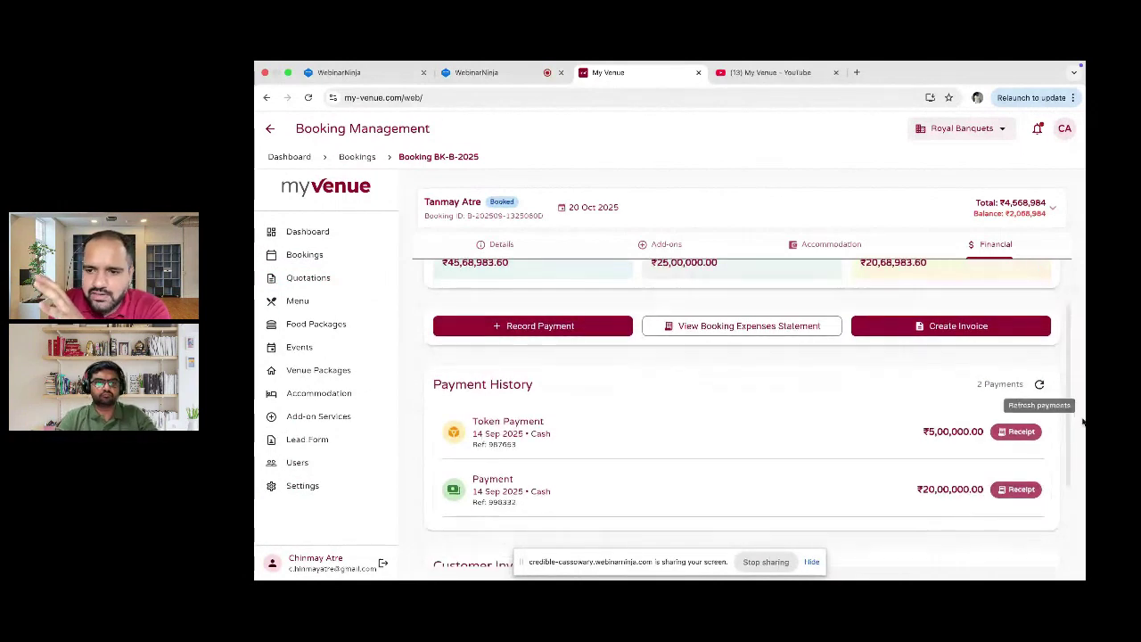
pyautogui.scroll(-1, 1008, 453)
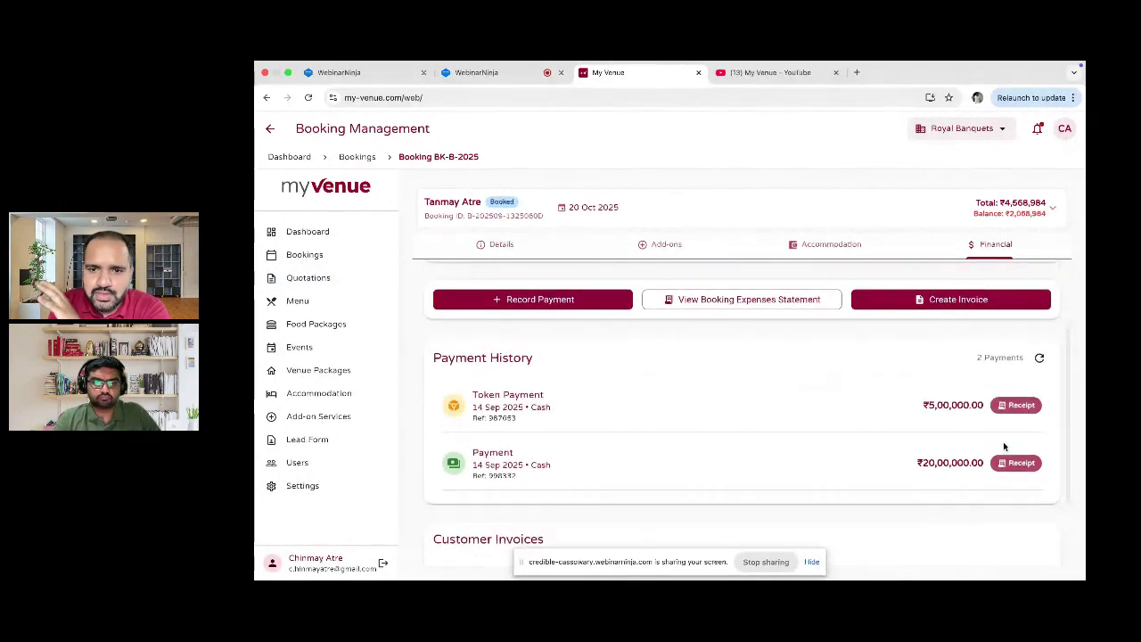
pyautogui.scroll(-1, 1003, 445)
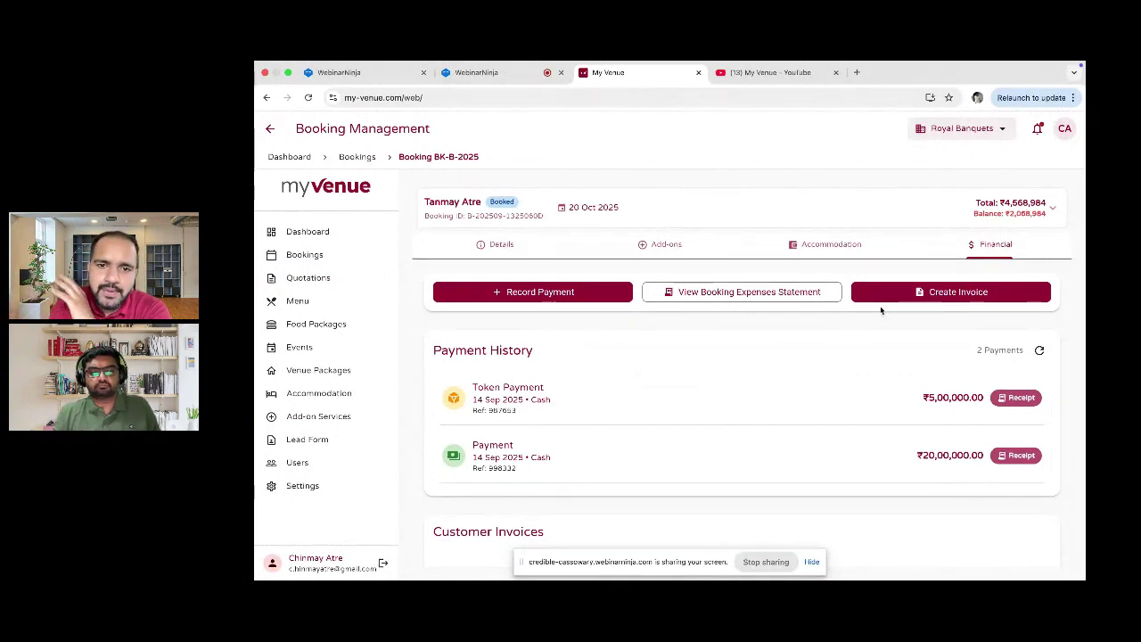
# Step: Add 10 Extra Dish units under Additional Dishes and save, bringing add-ons to ₹15,000
pyautogui.click(679, 254)
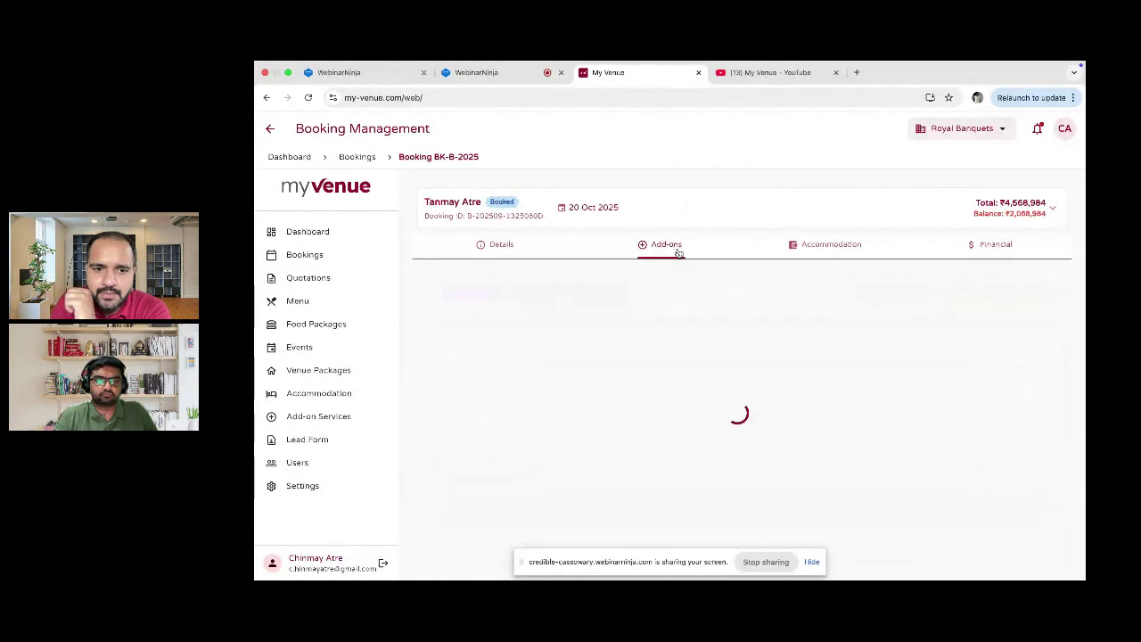
pyautogui.scroll(-2, 649, 370)
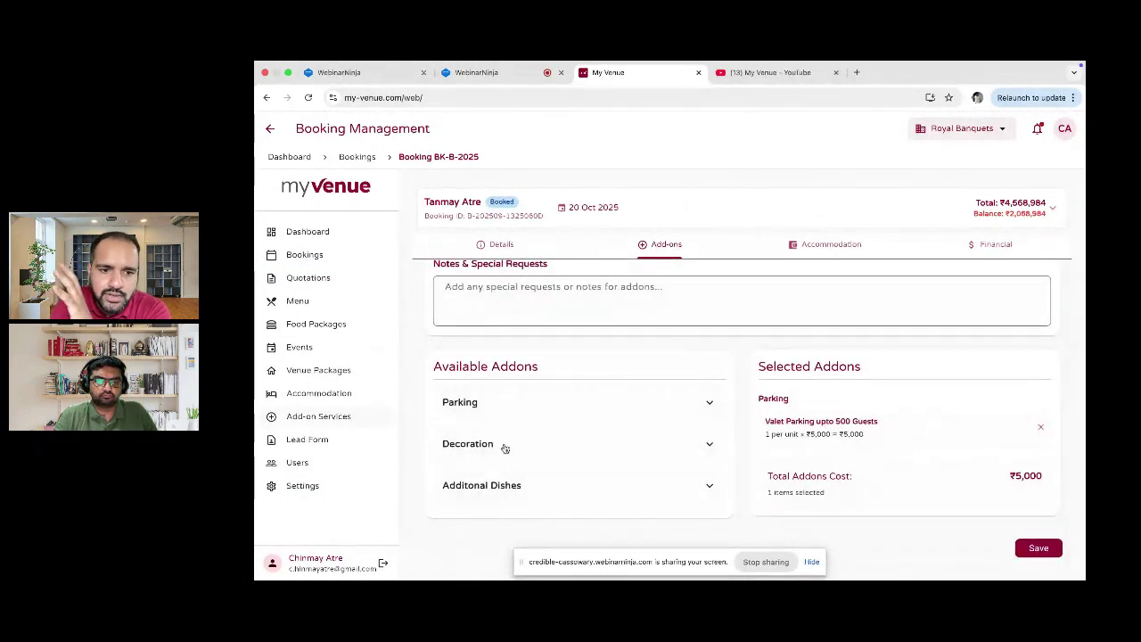
pyautogui.click(573, 486)
pyautogui.scroll(-1, 571, 484)
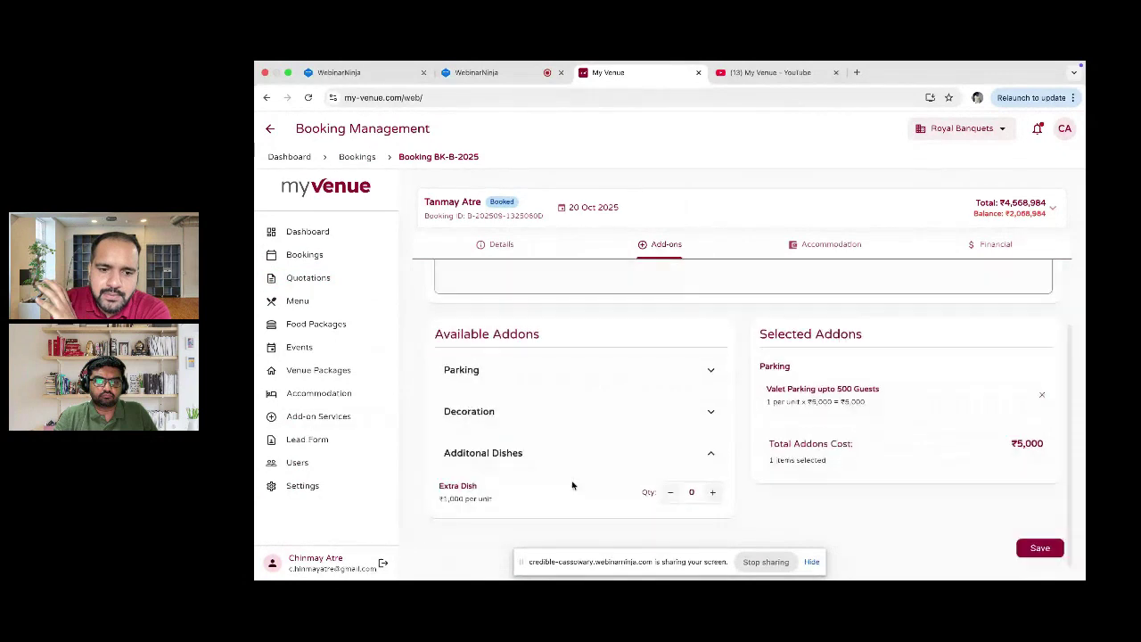
pyautogui.click(709, 493)
pyautogui.click(710, 493)
pyautogui.click(710, 493)
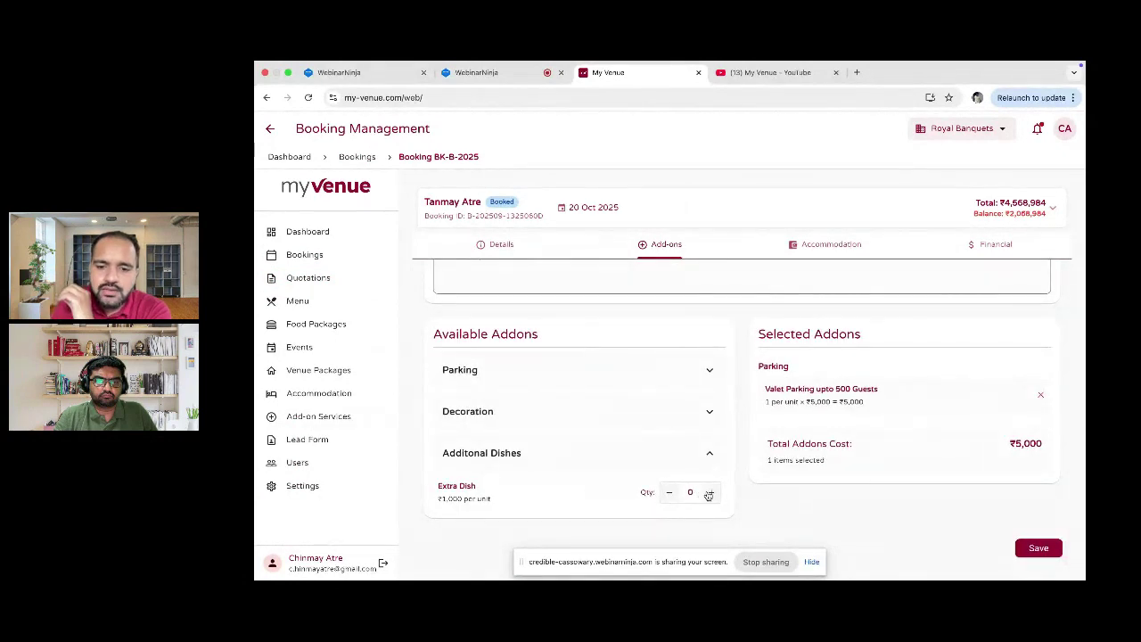
pyautogui.click(710, 493)
pyautogui.click(710, 493)
pyautogui.click(709, 493)
pyautogui.click(710, 493)
pyautogui.click(709, 493)
pyautogui.click(710, 494)
pyautogui.click(710, 493)
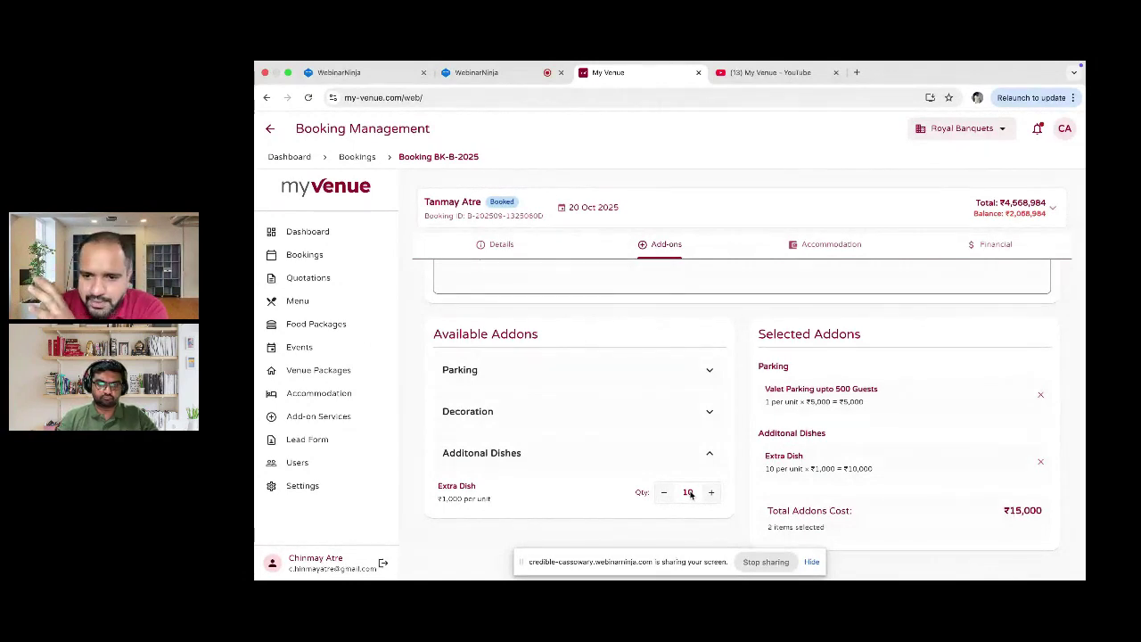
pyautogui.scroll(-1, 691, 495)
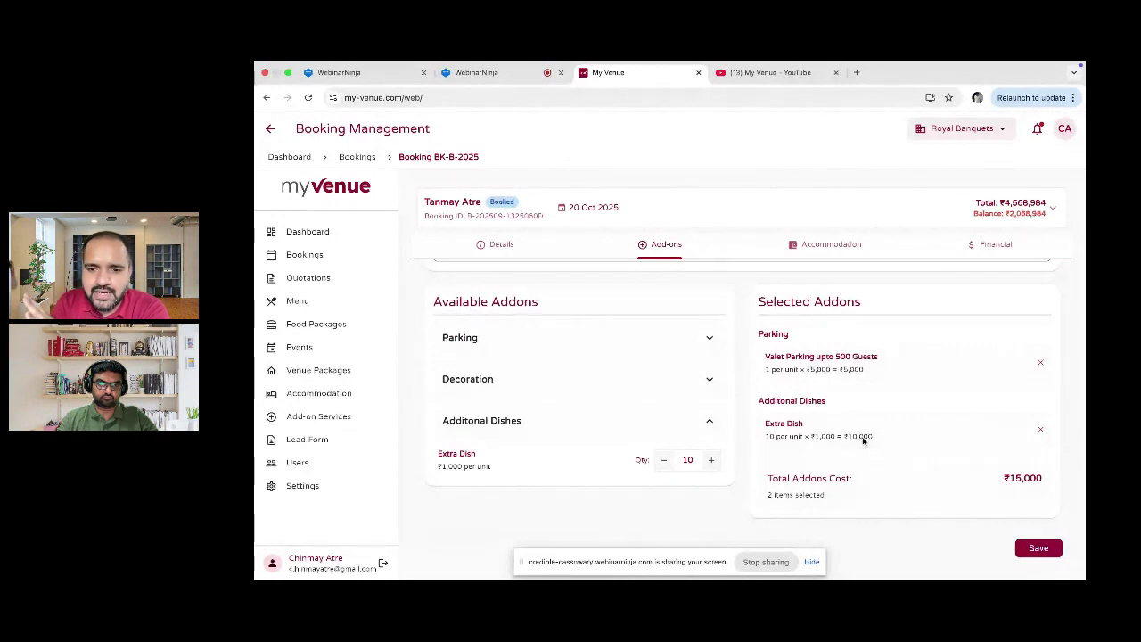
pyautogui.click(1034, 545)
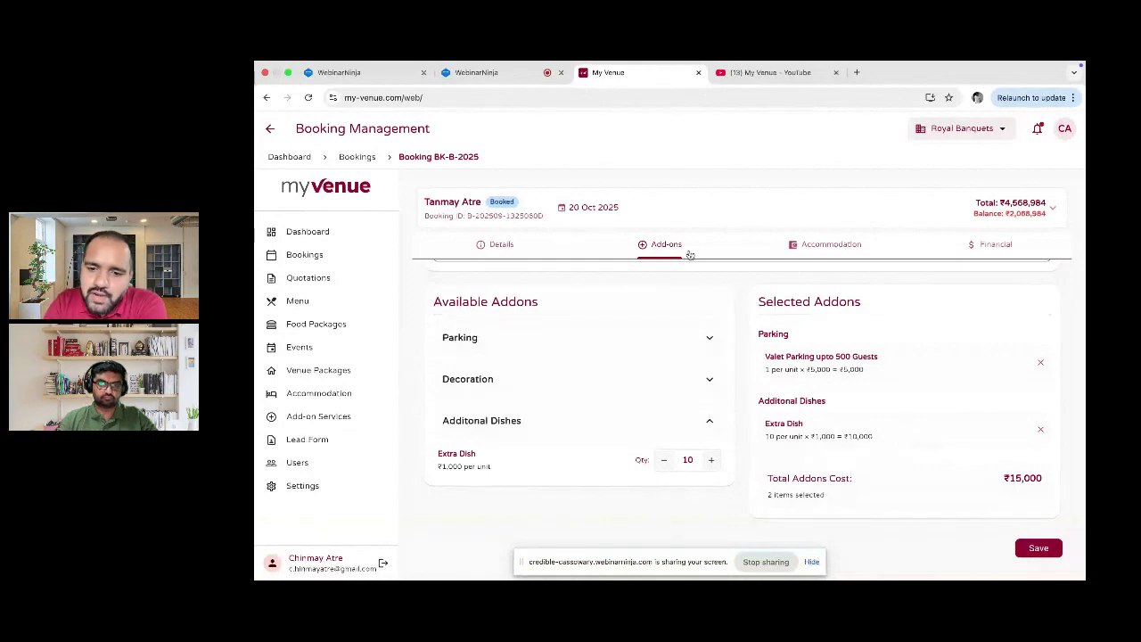
# Step: Check the October 2025 calendar entries for October 22 and 6, then open Quotations
pyautogui.click(318, 255)
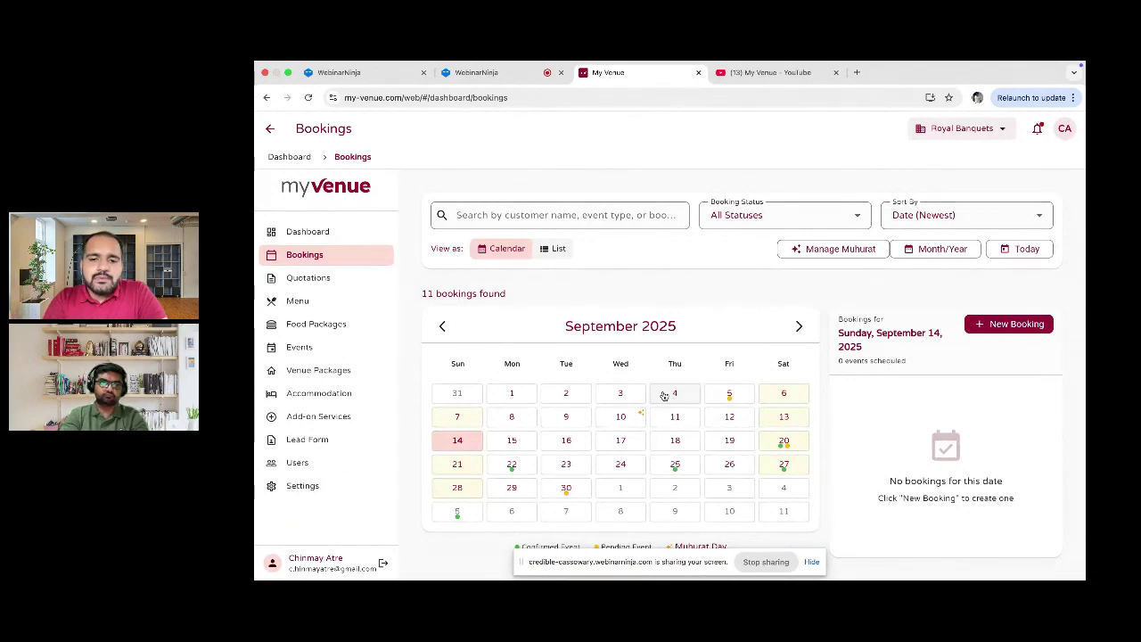
pyautogui.click(798, 327)
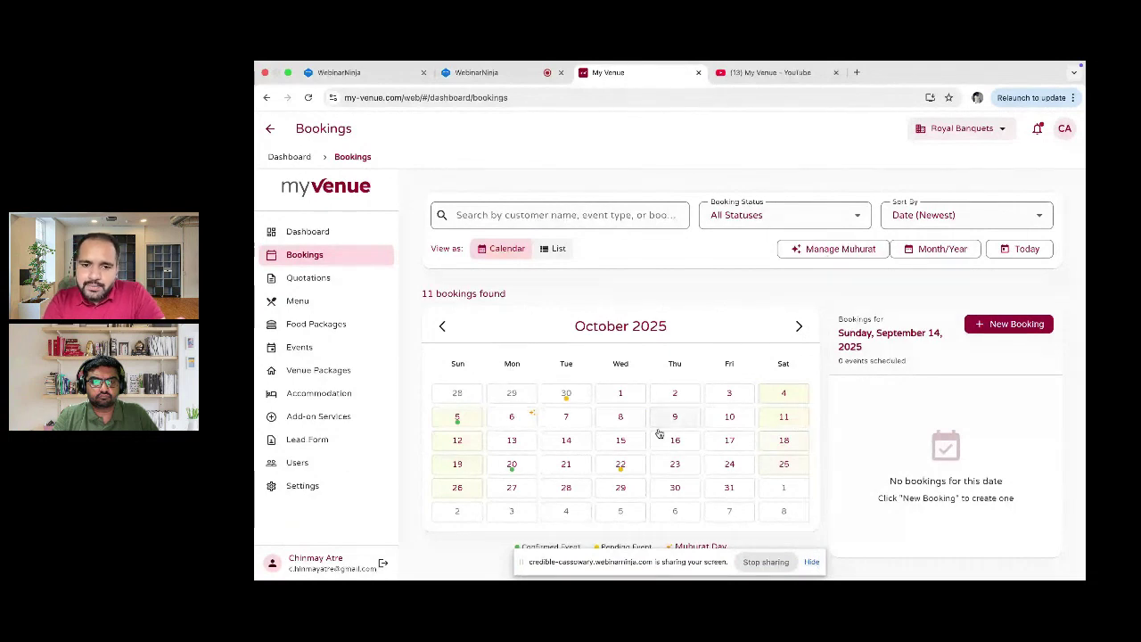
pyautogui.click(625, 465)
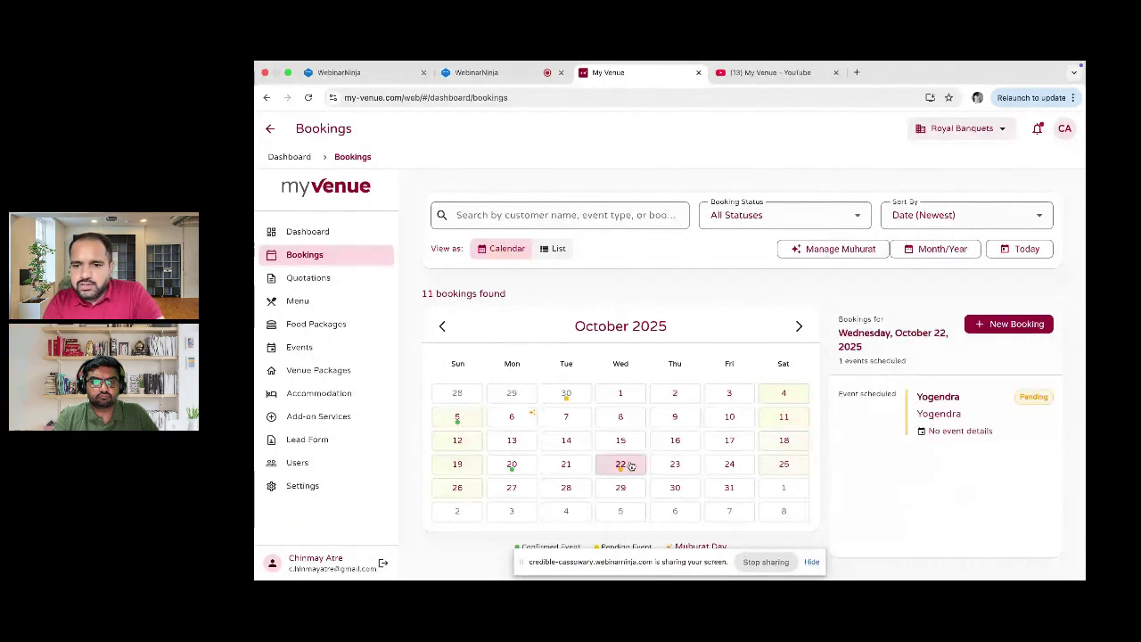
pyautogui.click(526, 417)
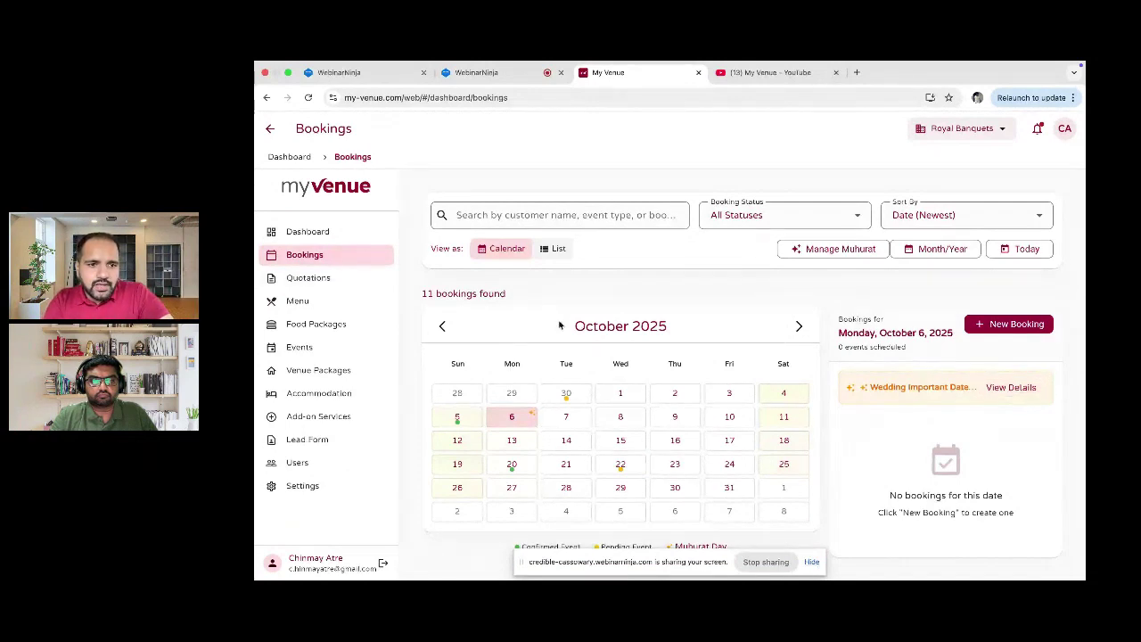
pyautogui.click(307, 277)
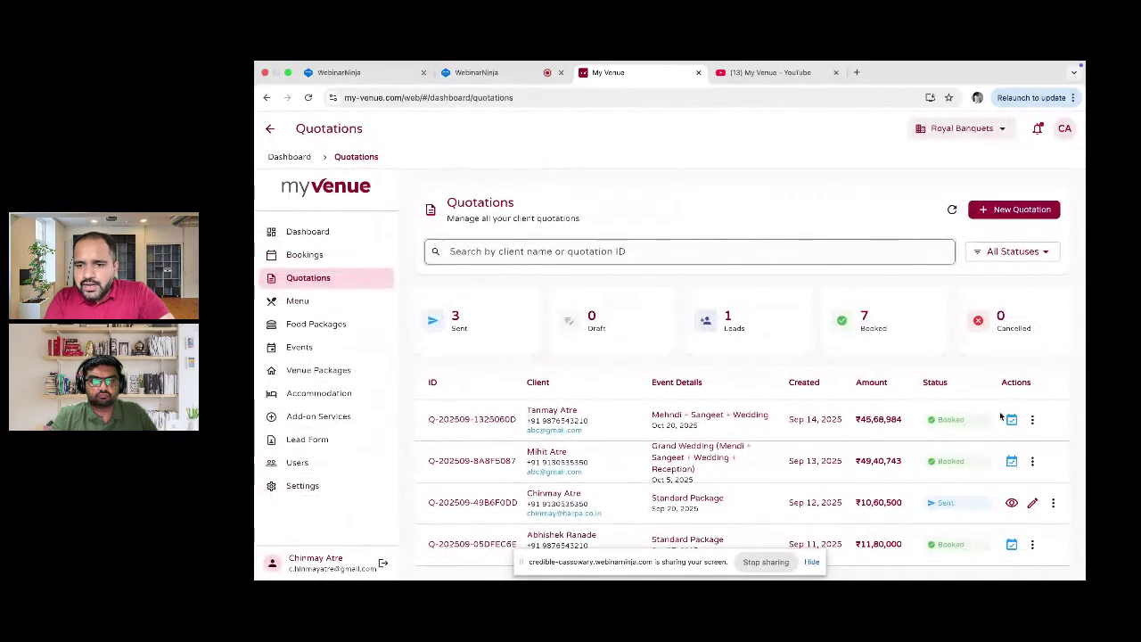
# Step: Open the 20 Oct 2025 booking's Financial tab showing ₹25,00,000 paid and two payments
pyautogui.click(1011, 419)
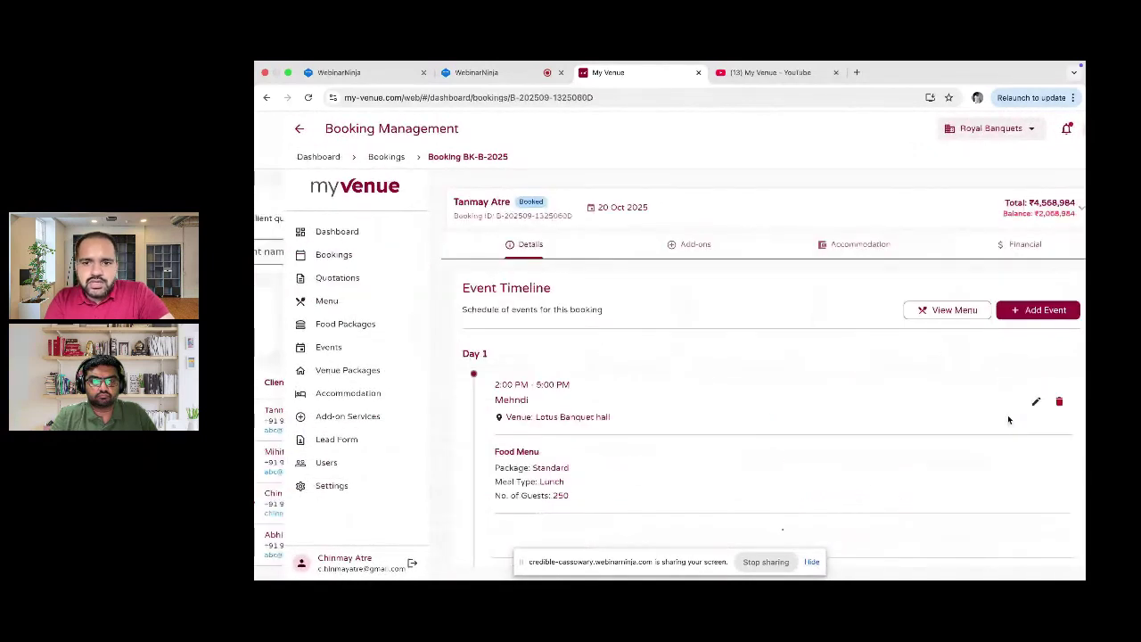
pyautogui.click(981, 248)
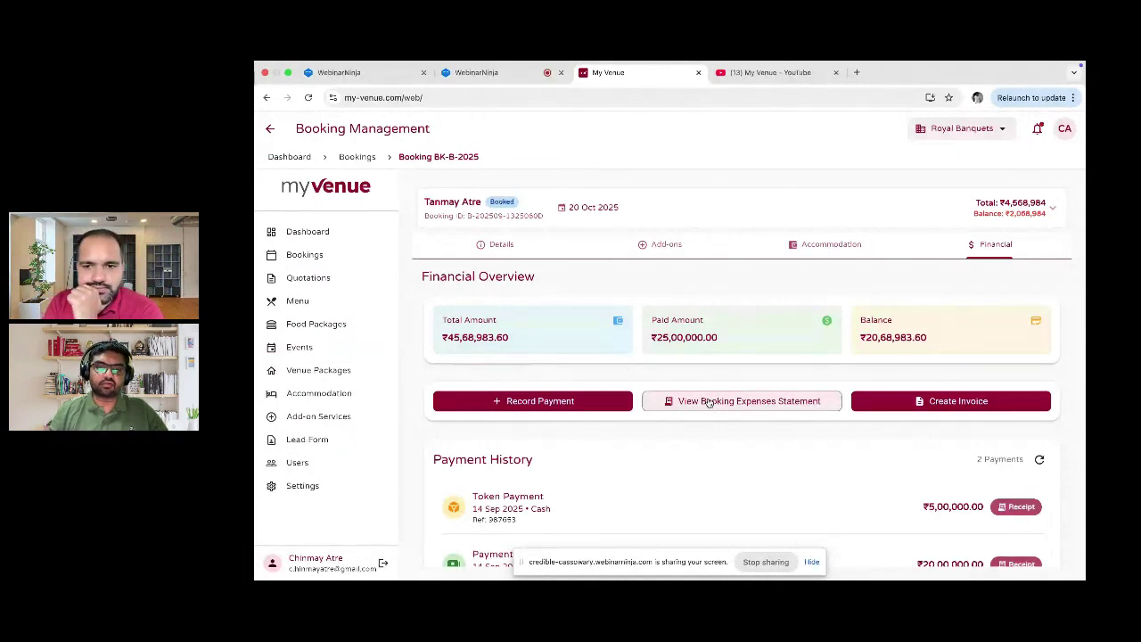
pyautogui.scroll(-1, 709, 401)
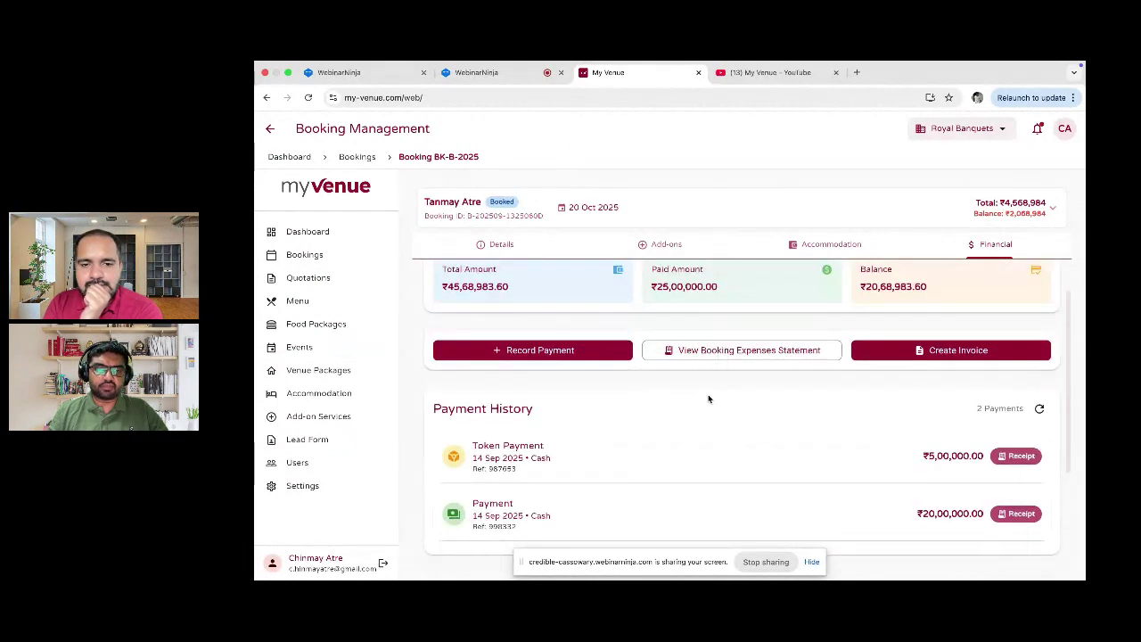
# Step: Scroll through the expenses statement's food, accommodation and ₹4,591,380 summary, then return to Bookings
pyautogui.click(719, 356)
pyautogui.scroll(-2, 718, 356)
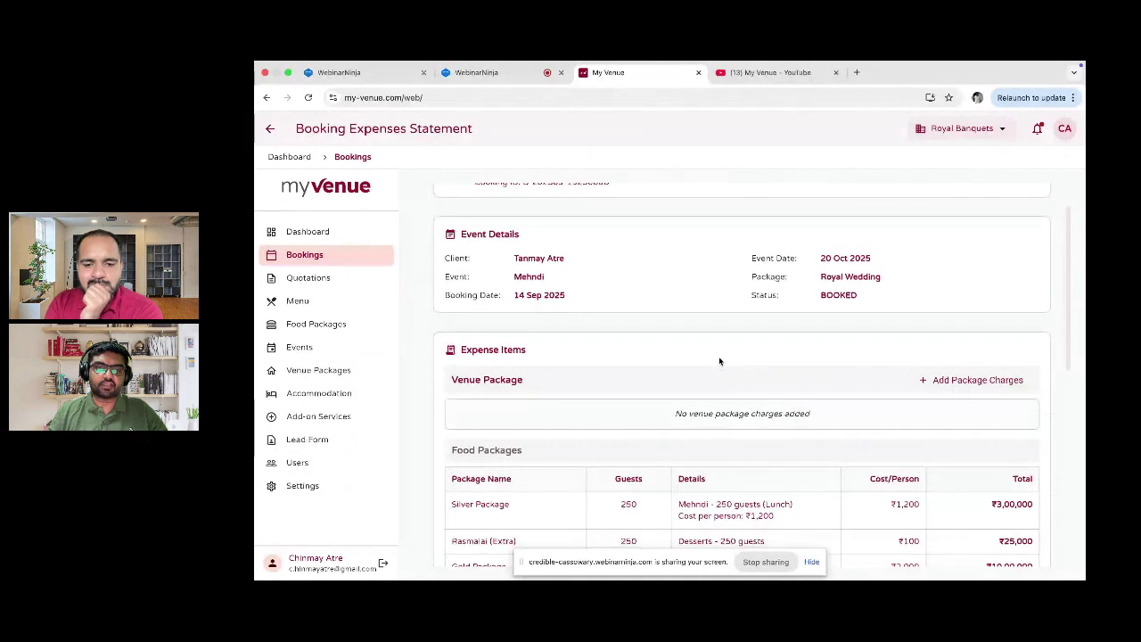
pyautogui.scroll(-1, 720, 360)
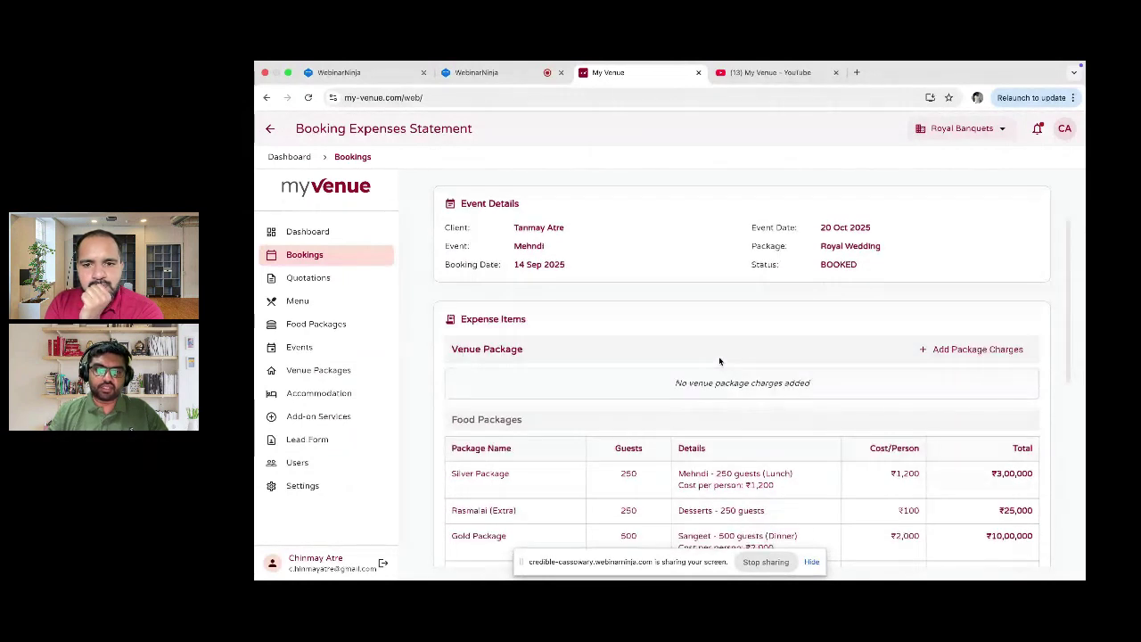
pyautogui.scroll(-4, 720, 360)
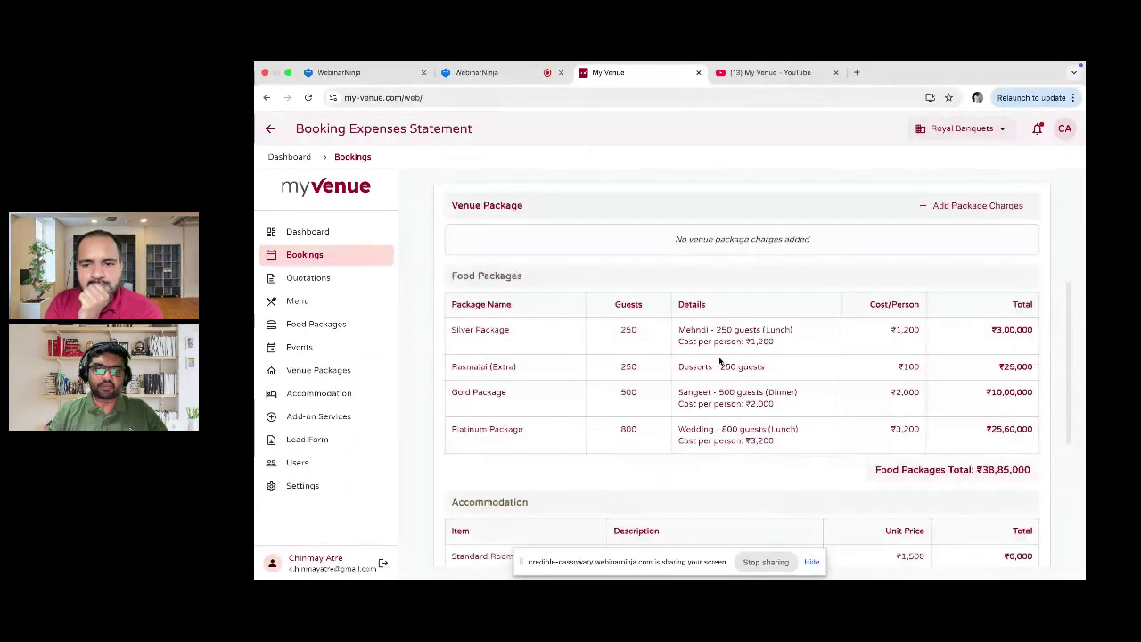
pyautogui.scroll(-2, 720, 361)
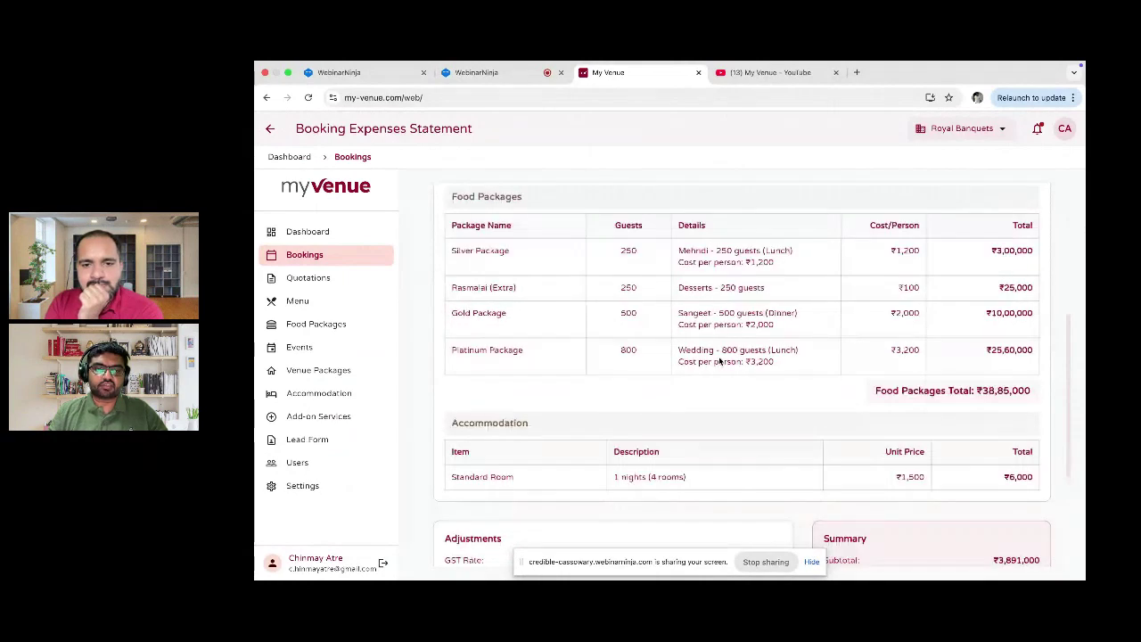
pyautogui.scroll(-4, 719, 360)
pyautogui.scroll(-2, 720, 360)
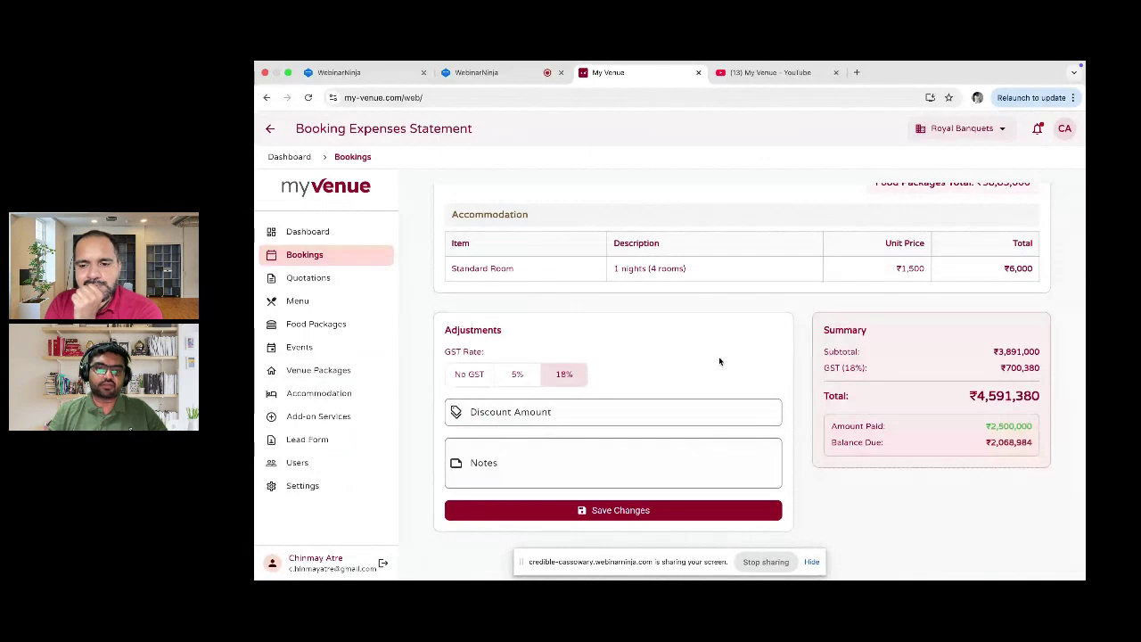
pyautogui.scroll(1, 720, 361)
pyautogui.scroll(2, 720, 361)
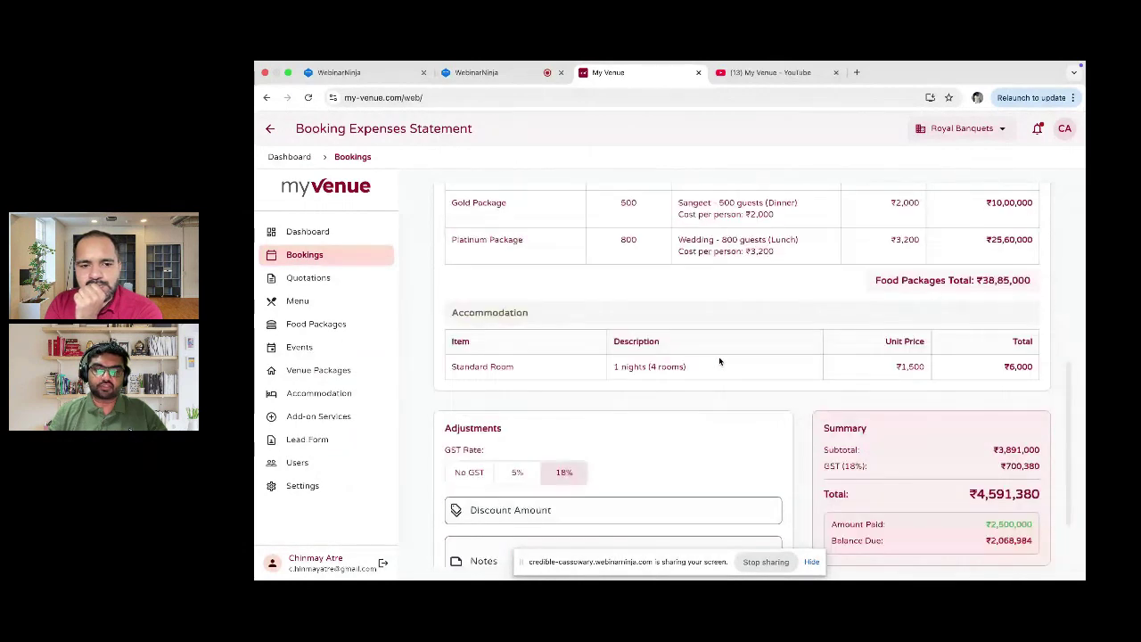
pyautogui.scroll(1, 719, 361)
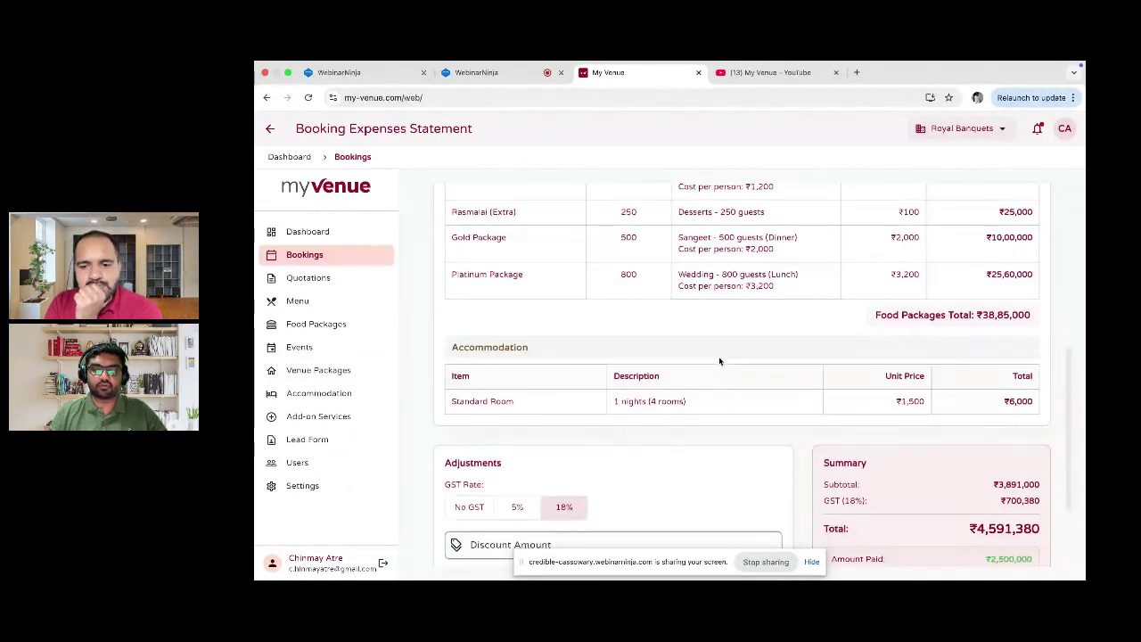
pyautogui.scroll(-1, 720, 360)
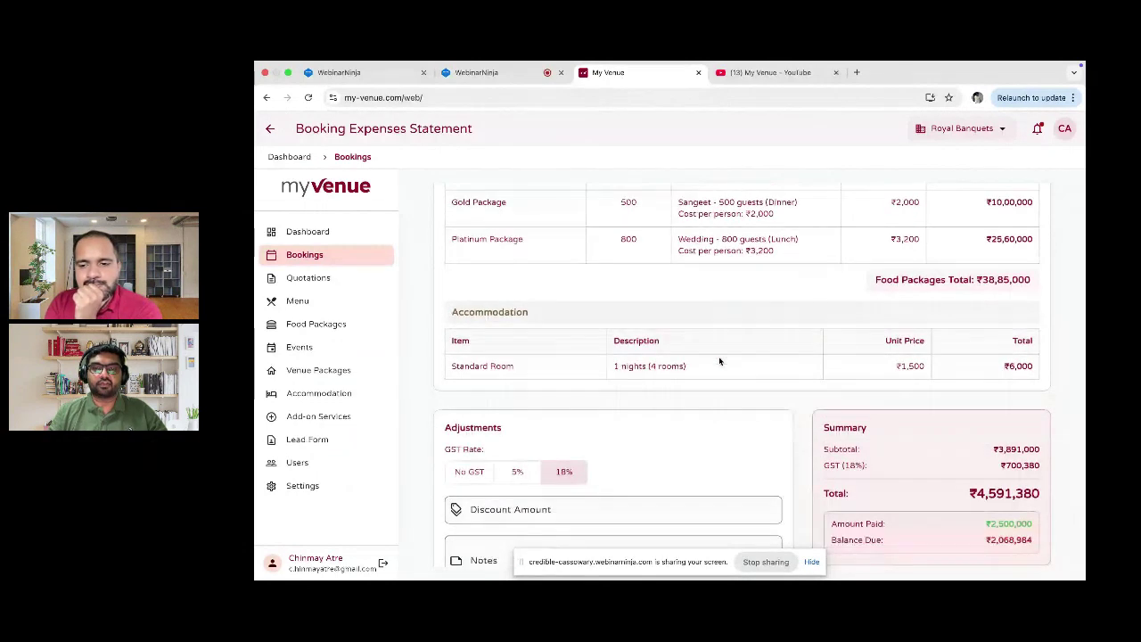
pyautogui.scroll(-2, 720, 361)
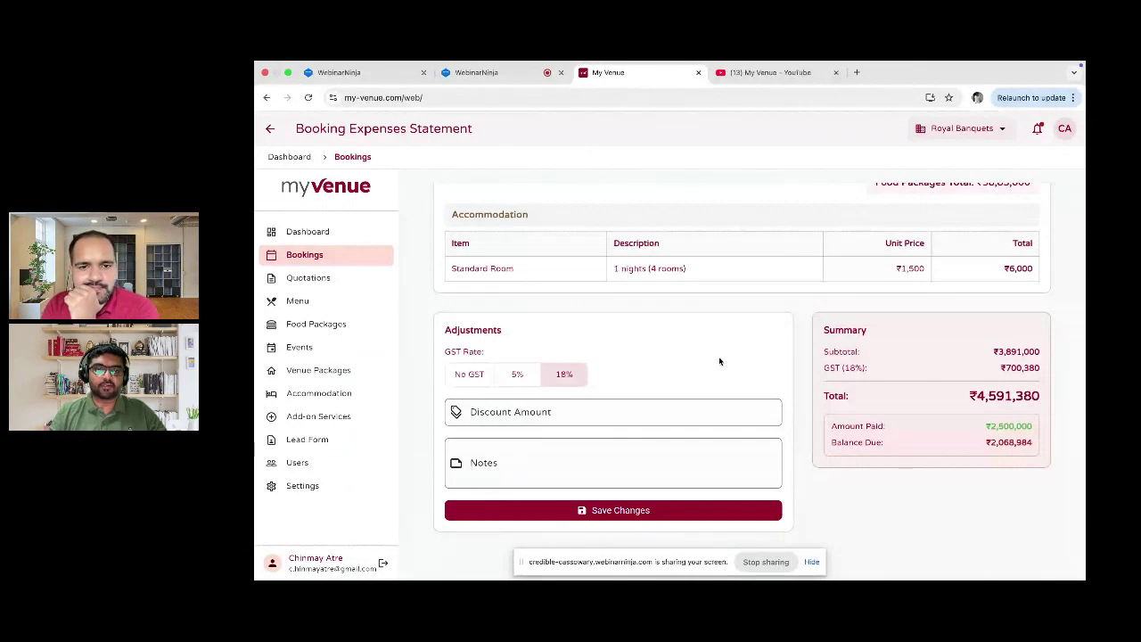
pyautogui.scroll(1, 719, 361)
pyautogui.scroll(1, 720, 361)
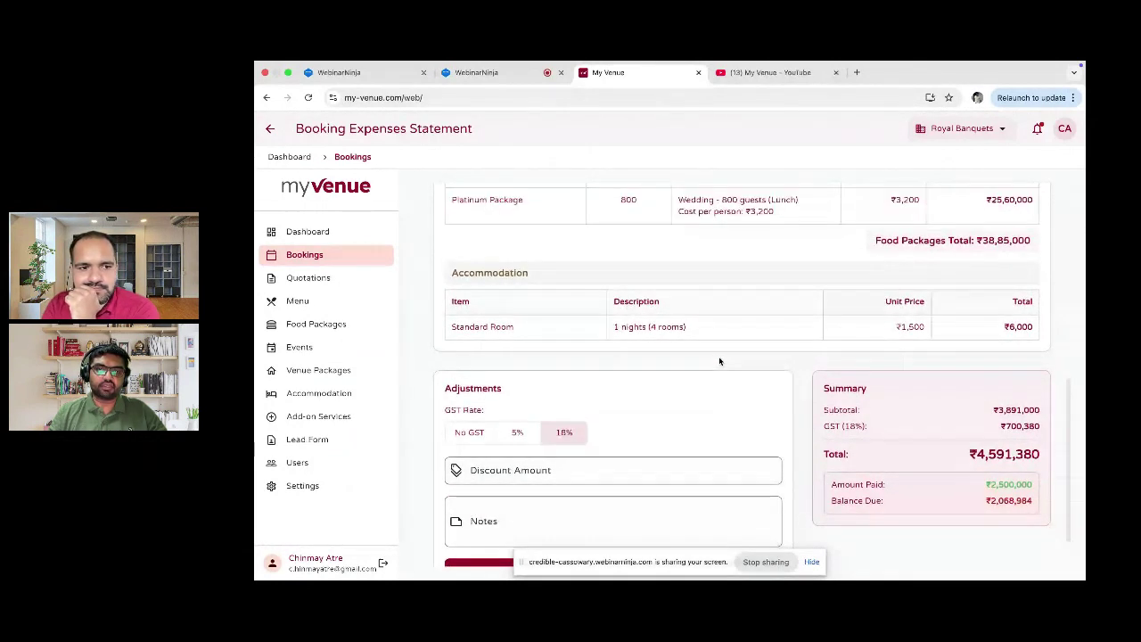
pyautogui.scroll(2, 720, 361)
pyautogui.scroll(1, 719, 361)
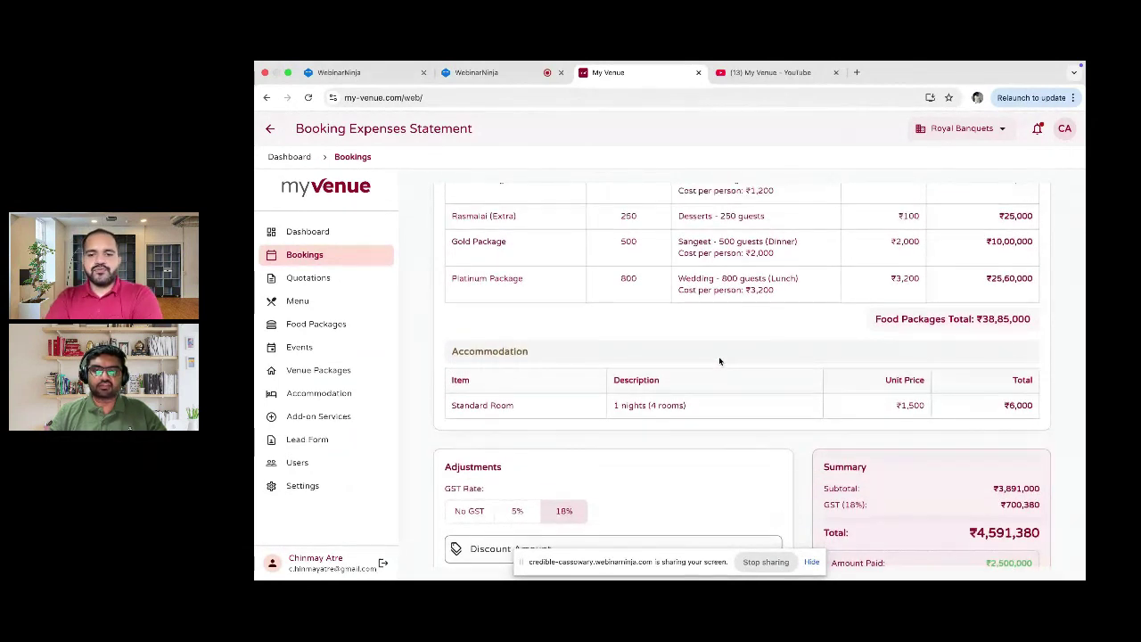
pyautogui.scroll(-1, 720, 361)
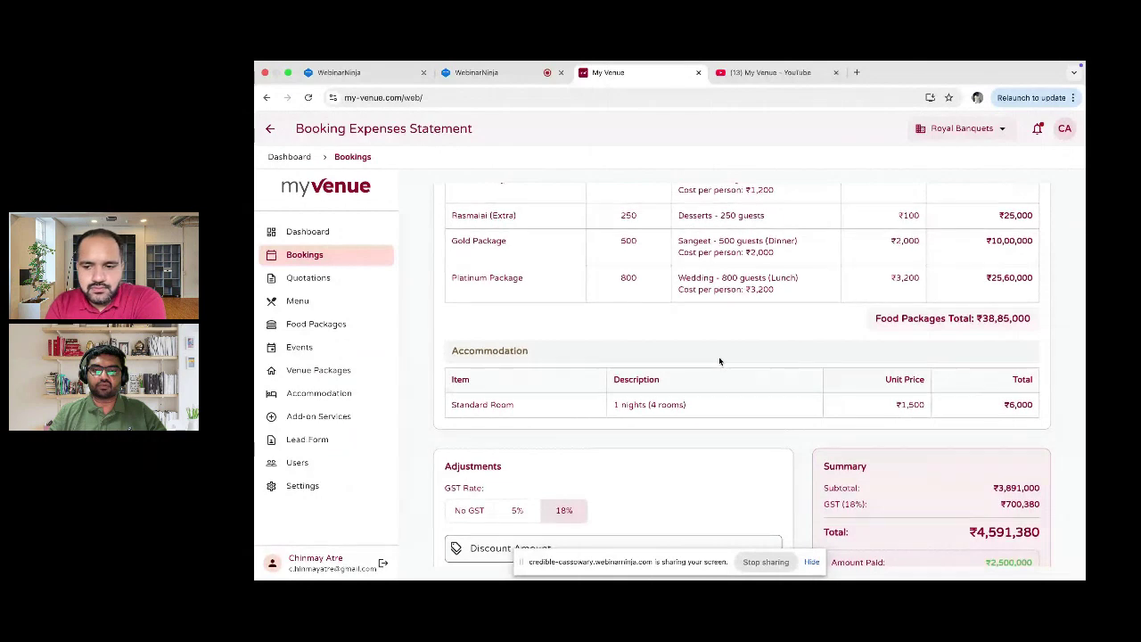
pyautogui.scroll(-1, 720, 361)
pyautogui.scroll(-1, 719, 361)
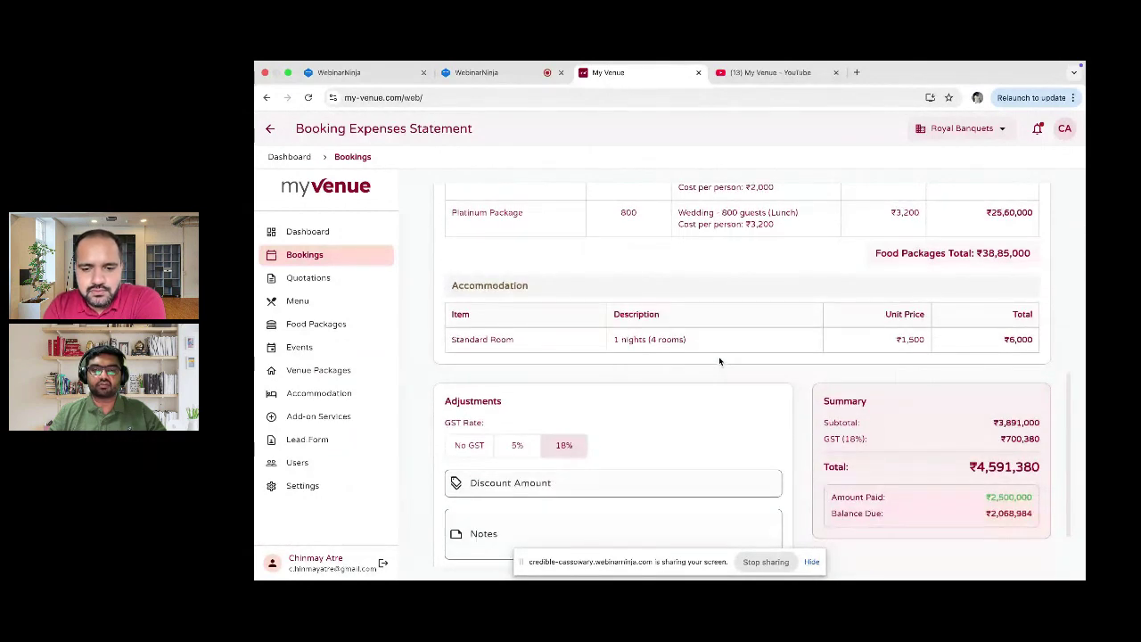
pyautogui.scroll(-1, 719, 361)
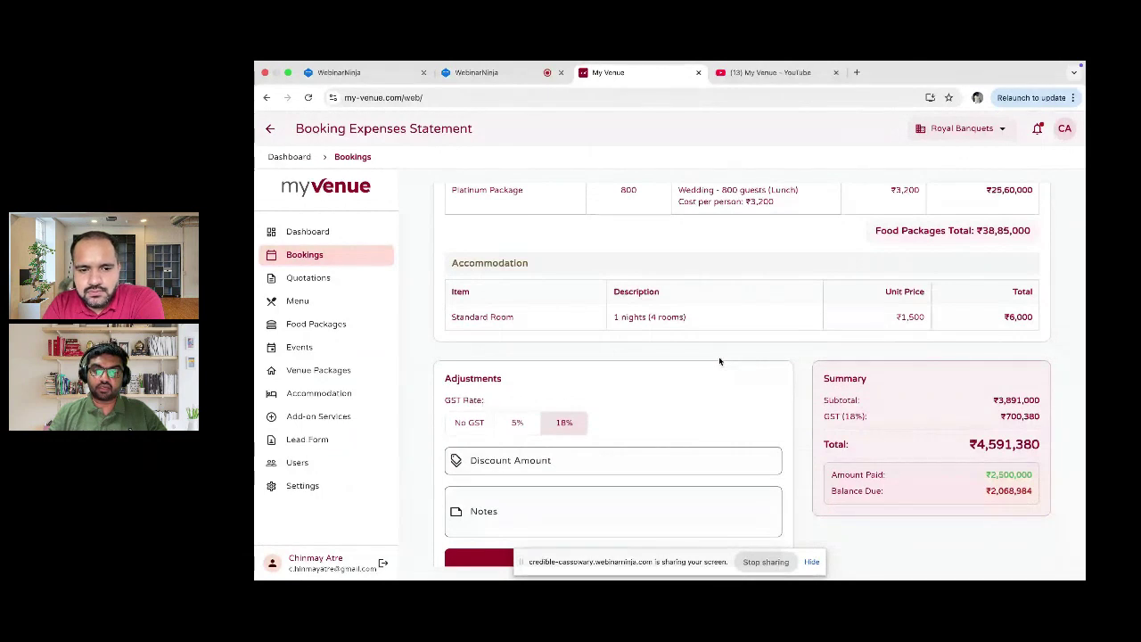
pyautogui.scroll(-1, 719, 361)
pyautogui.scroll(-1, 719, 361)
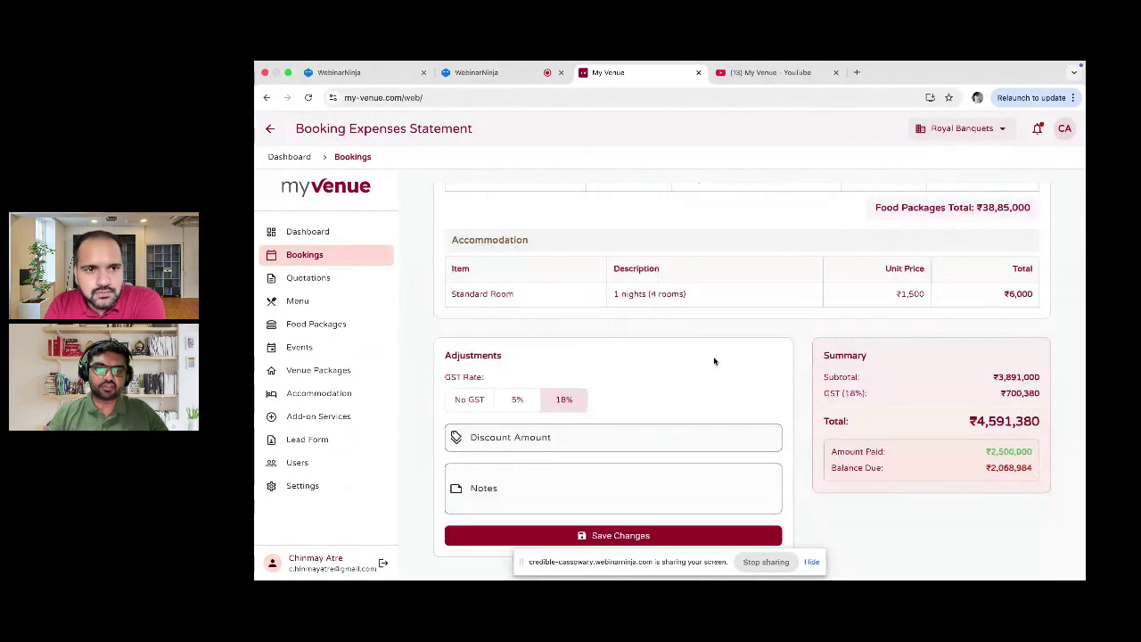
pyautogui.click(279, 140)
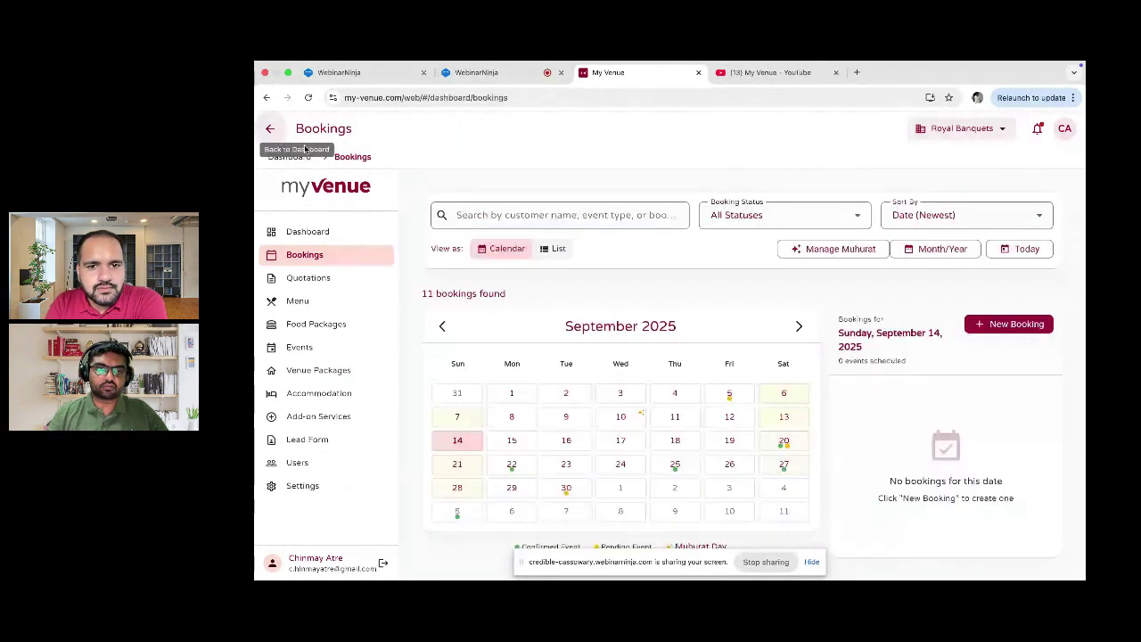
# Step: Start a customer invoice for the 20 Oct 2025 booking with its four expense items
pyautogui.click(330, 281)
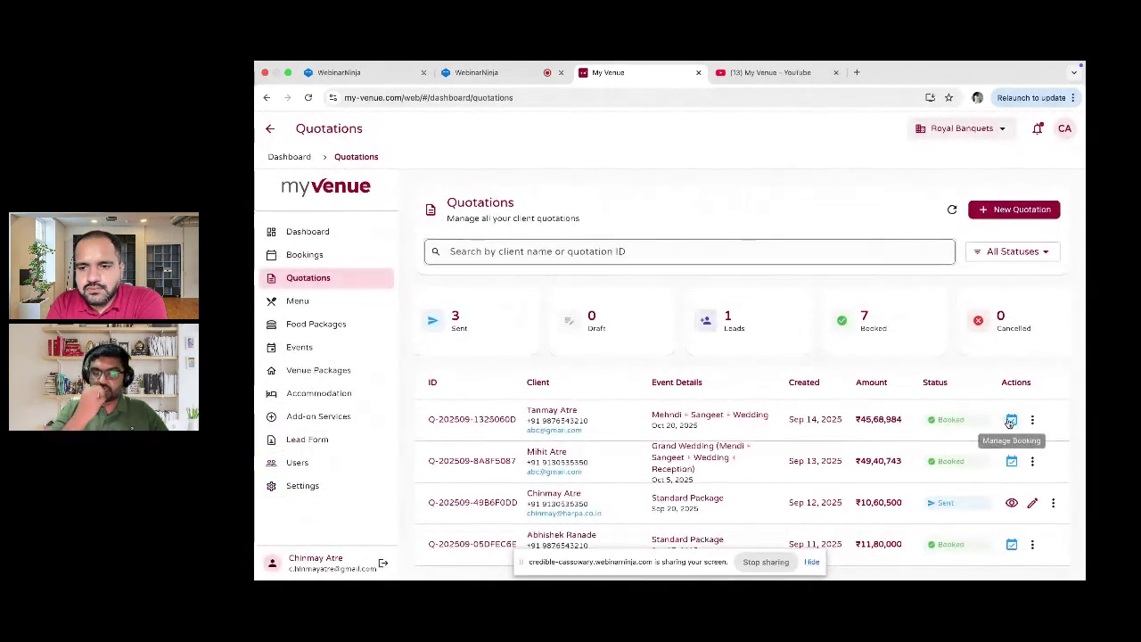
pyautogui.click(1011, 420)
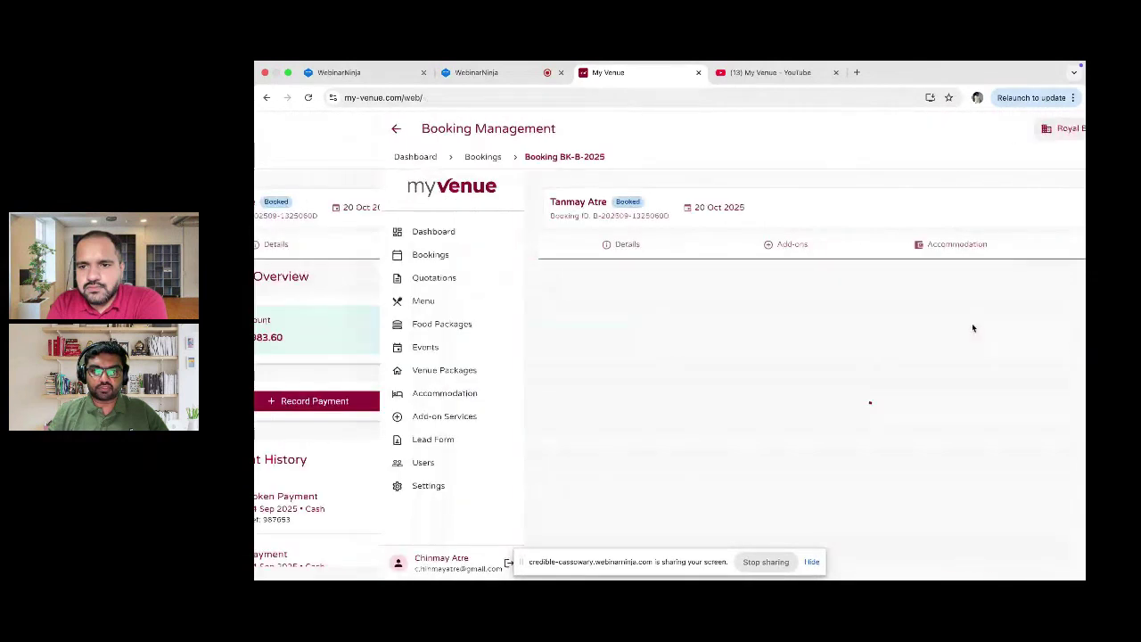
pyautogui.scroll(-1, 968, 343)
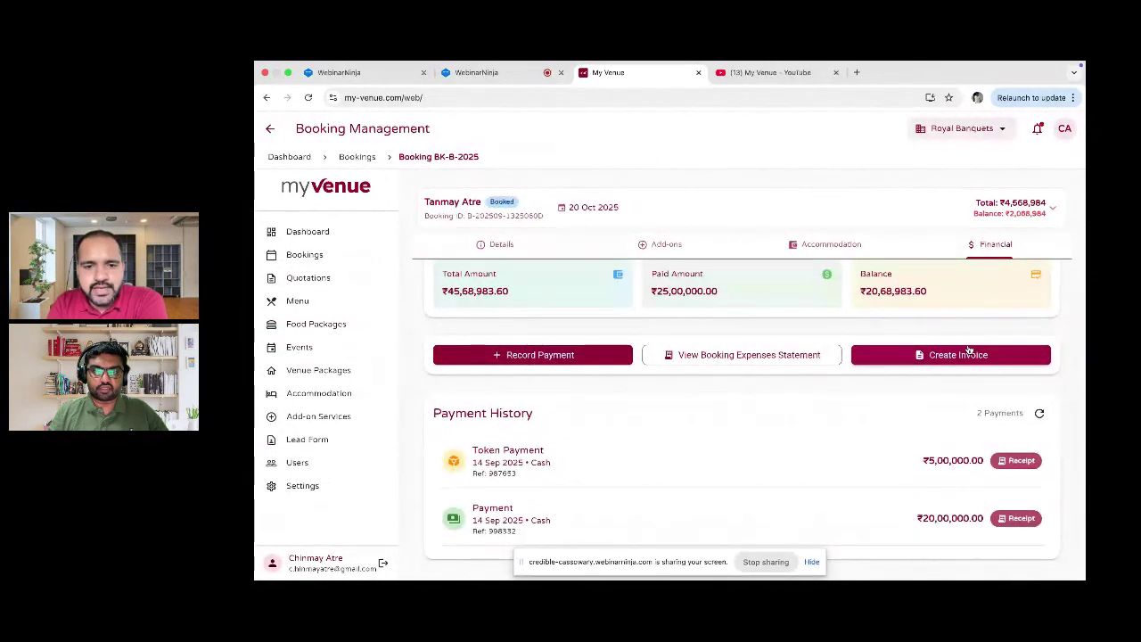
pyautogui.click(968, 354)
pyautogui.scroll(-5, 970, 350)
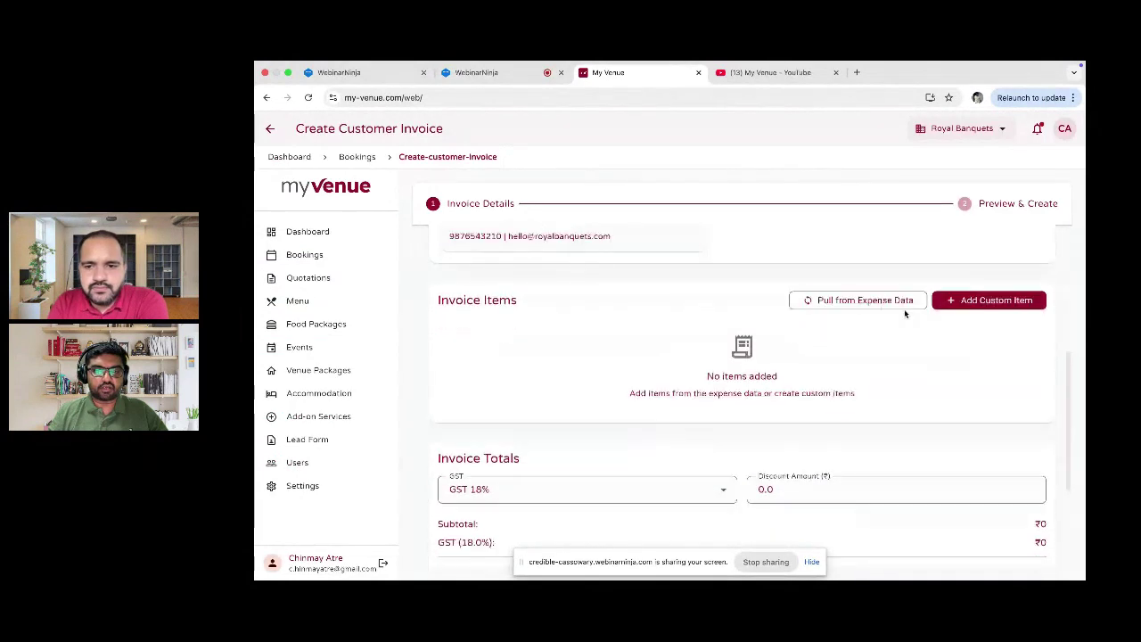
pyautogui.click(902, 302)
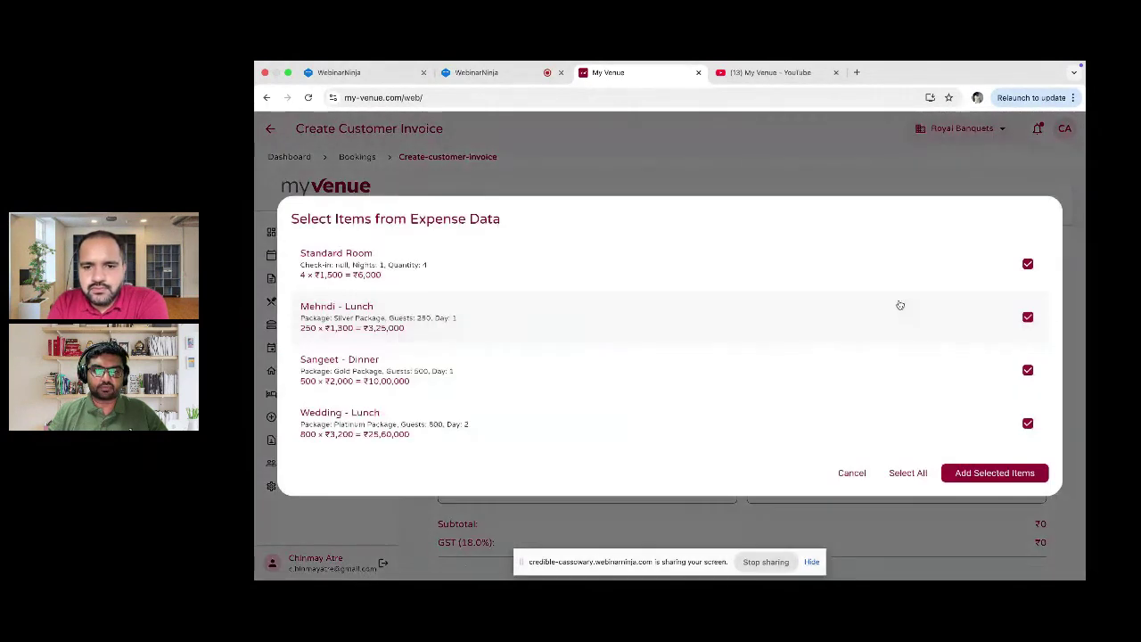
pyautogui.click(981, 473)
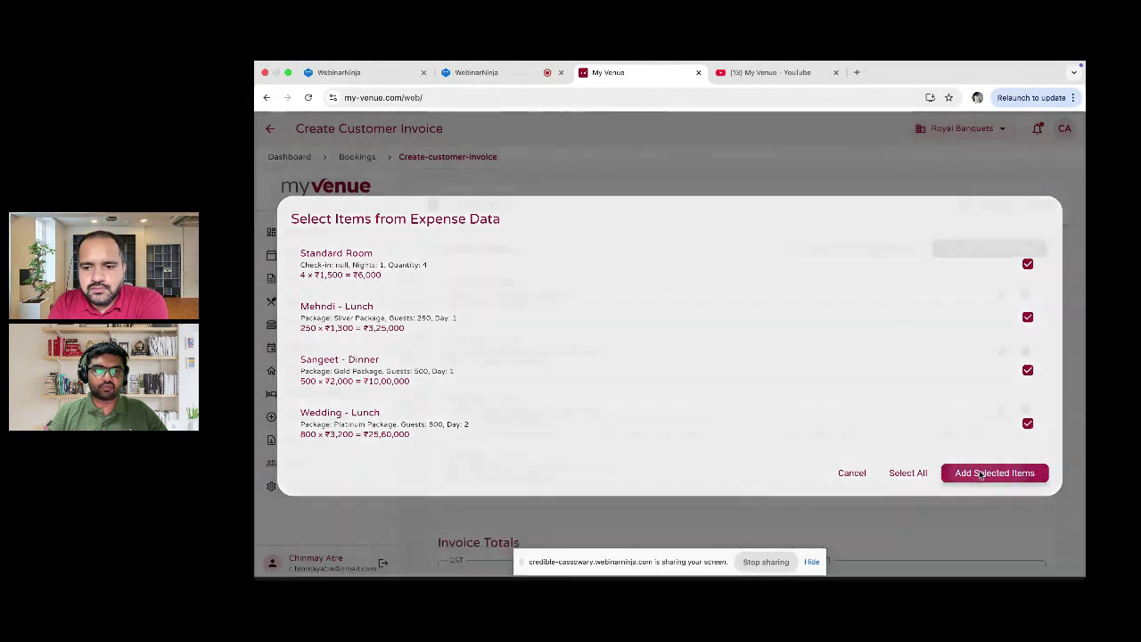
# Step: Check the ₹45,91,380 total with 18% GST and continue to the invoice preview
pyautogui.scroll(-3, 818, 361)
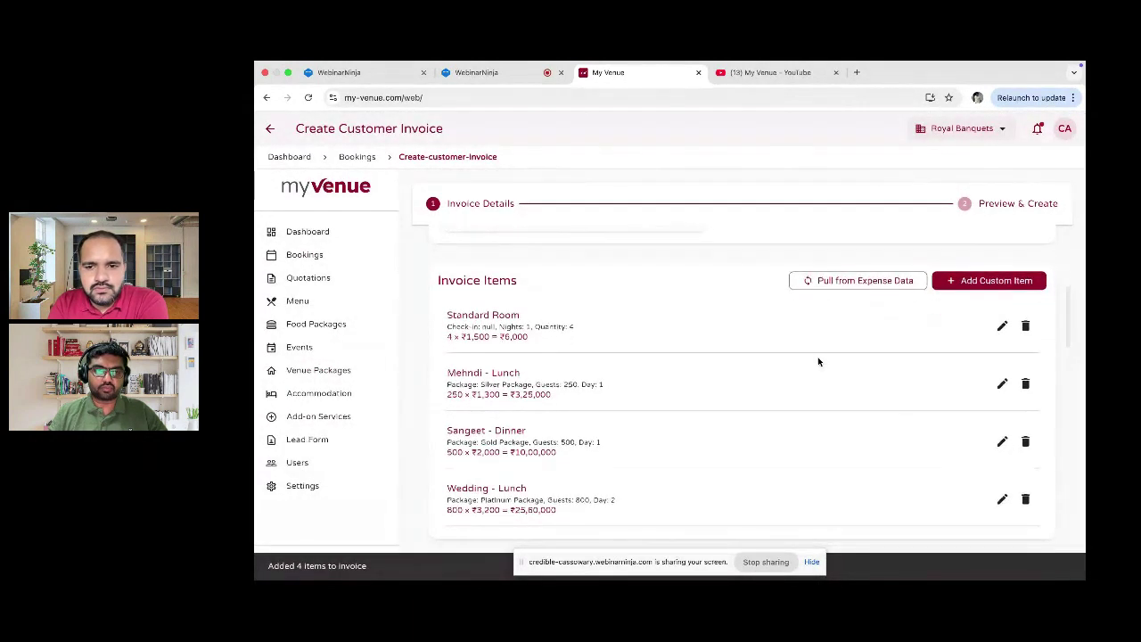
pyautogui.scroll(-2, 819, 361)
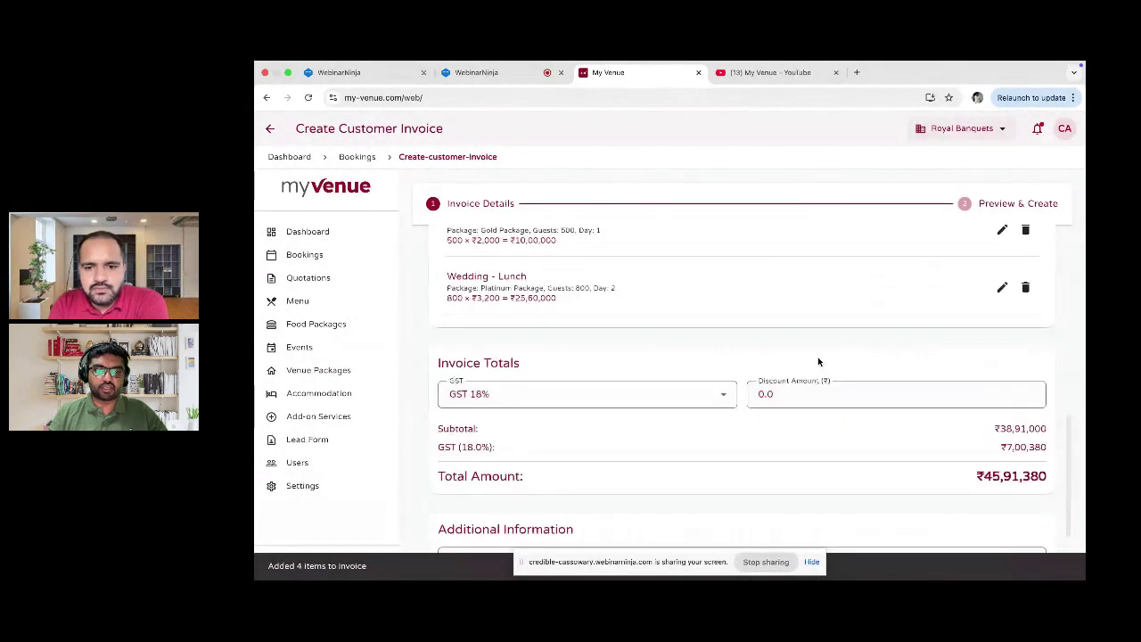
pyautogui.scroll(-2, 816, 361)
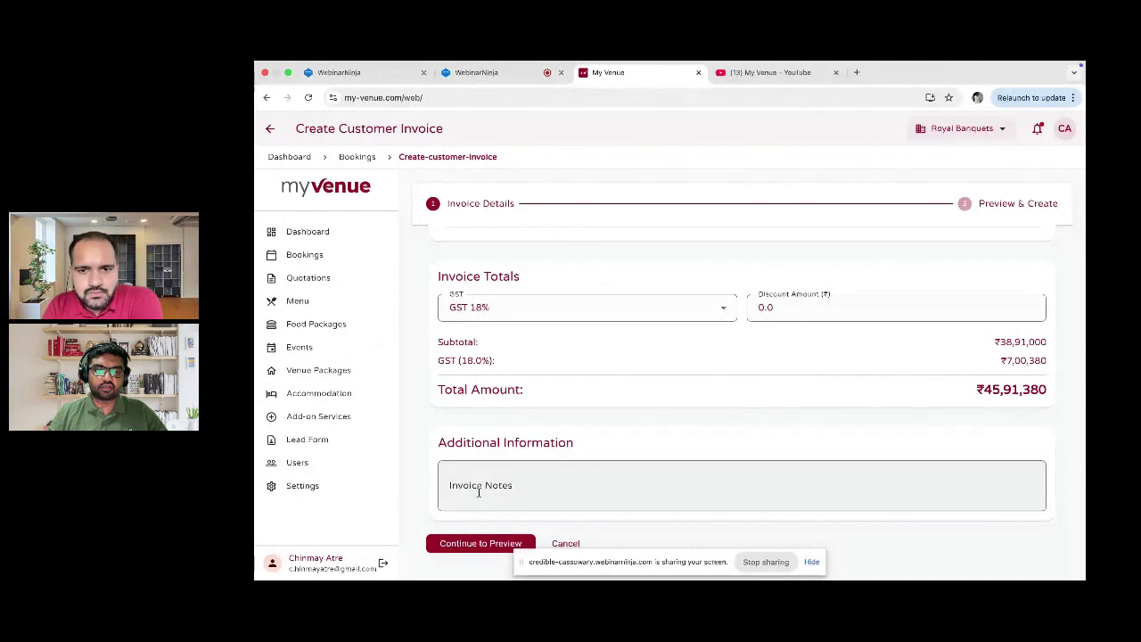
pyautogui.click(466, 542)
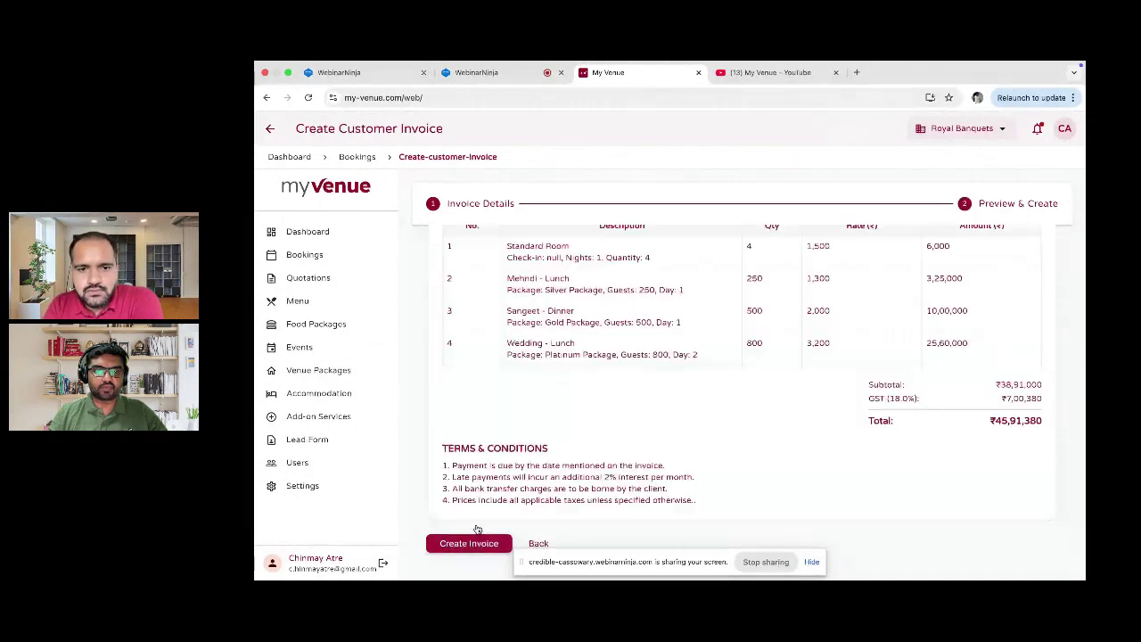
# Step: Review the invoice preview's four items and terms, then go to the Lead Form page
pyautogui.scroll(3, 635, 346)
pyautogui.scroll(-1, 636, 346)
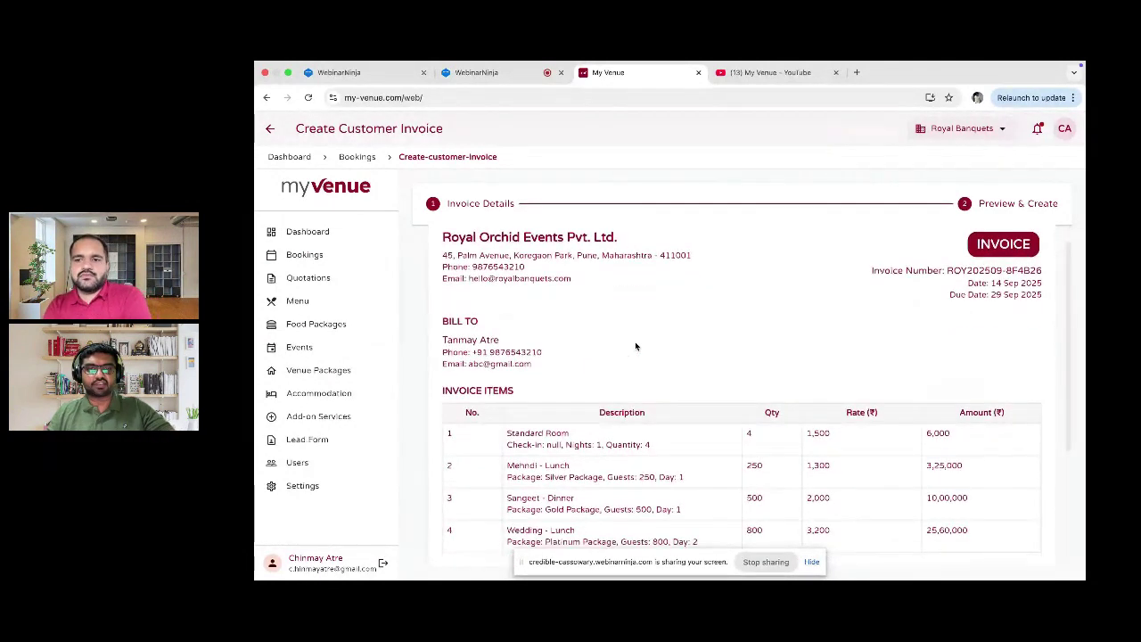
pyautogui.scroll(-2, 636, 346)
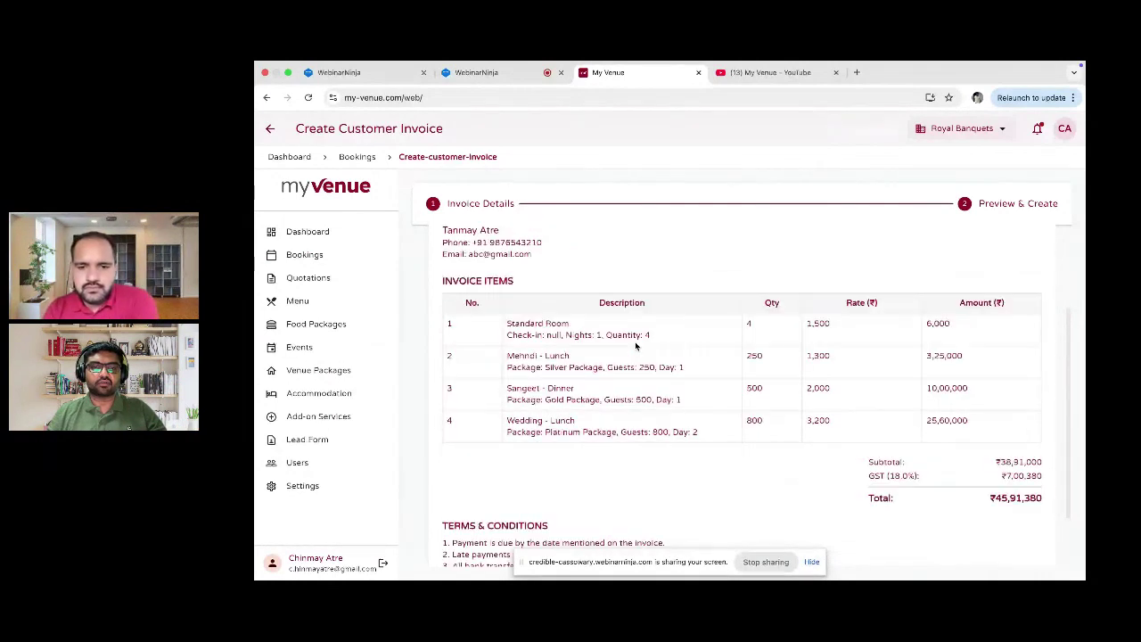
pyautogui.scroll(-1, 636, 346)
pyautogui.scroll(-1, 636, 346)
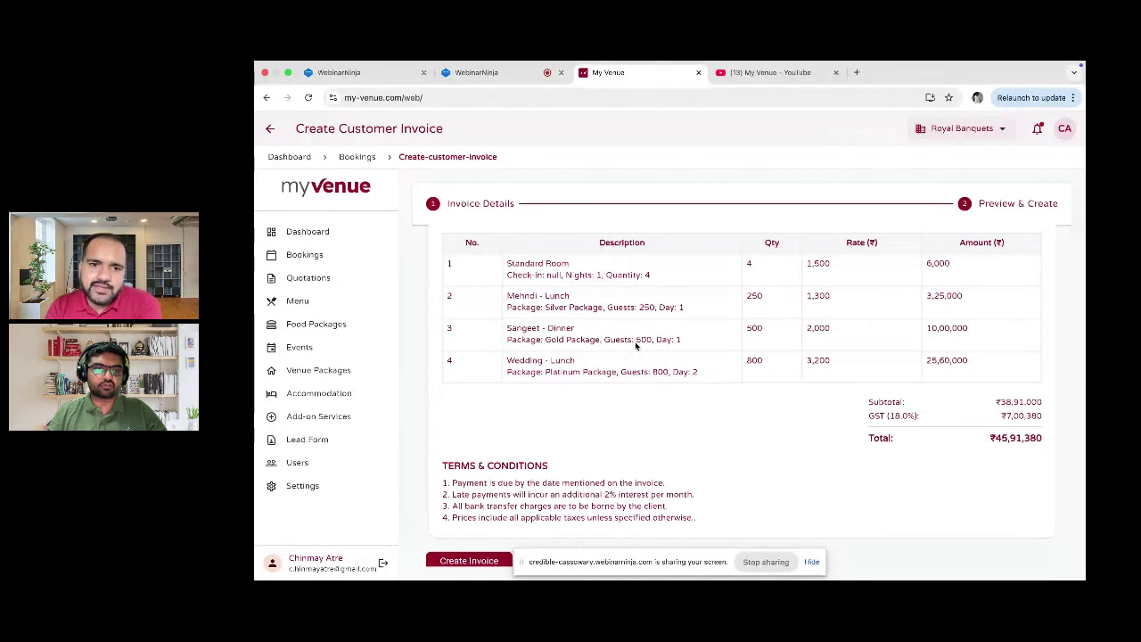
pyautogui.scroll(5, 636, 346)
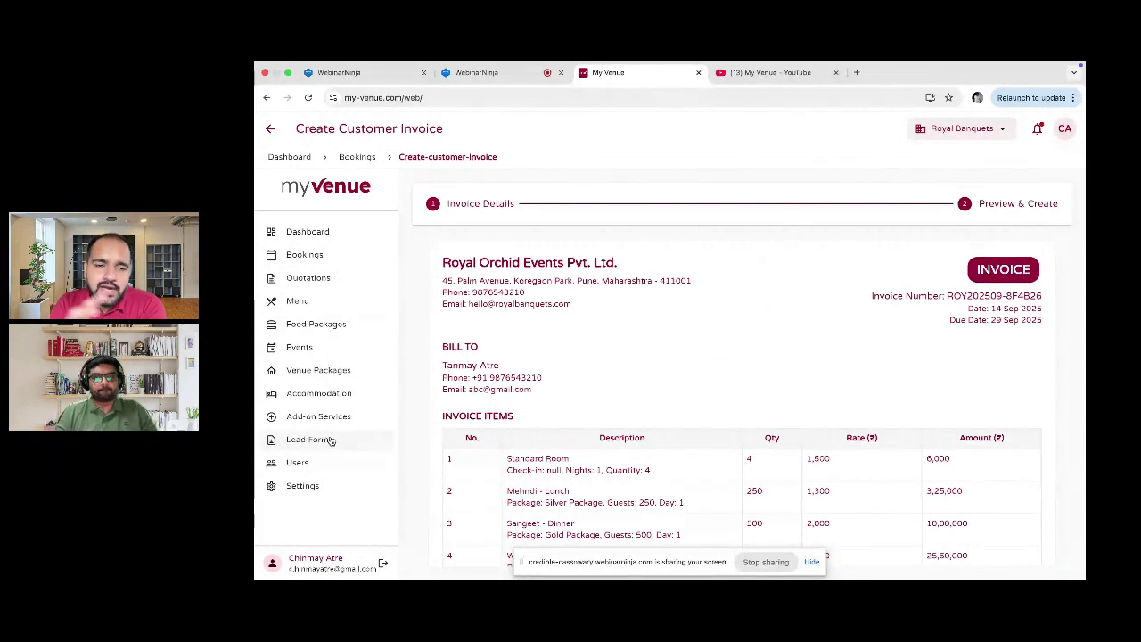
pyautogui.click(330, 440)
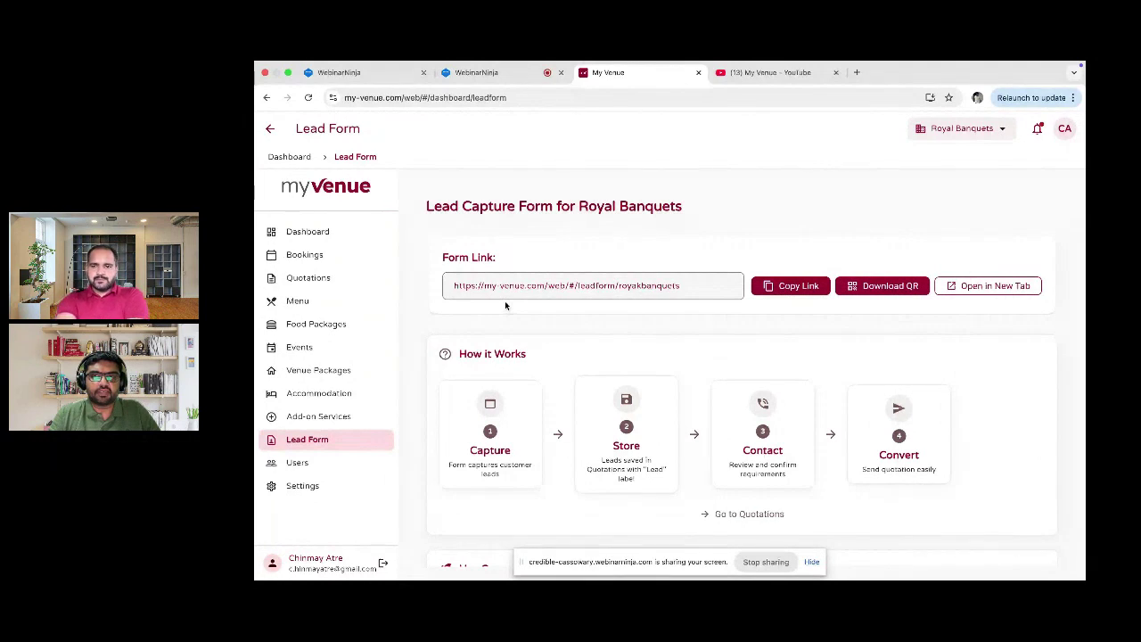
# Step: Open the Royal Banquets Request a Quote form in a new tab, then return to the dashboard
pyautogui.click(983, 287)
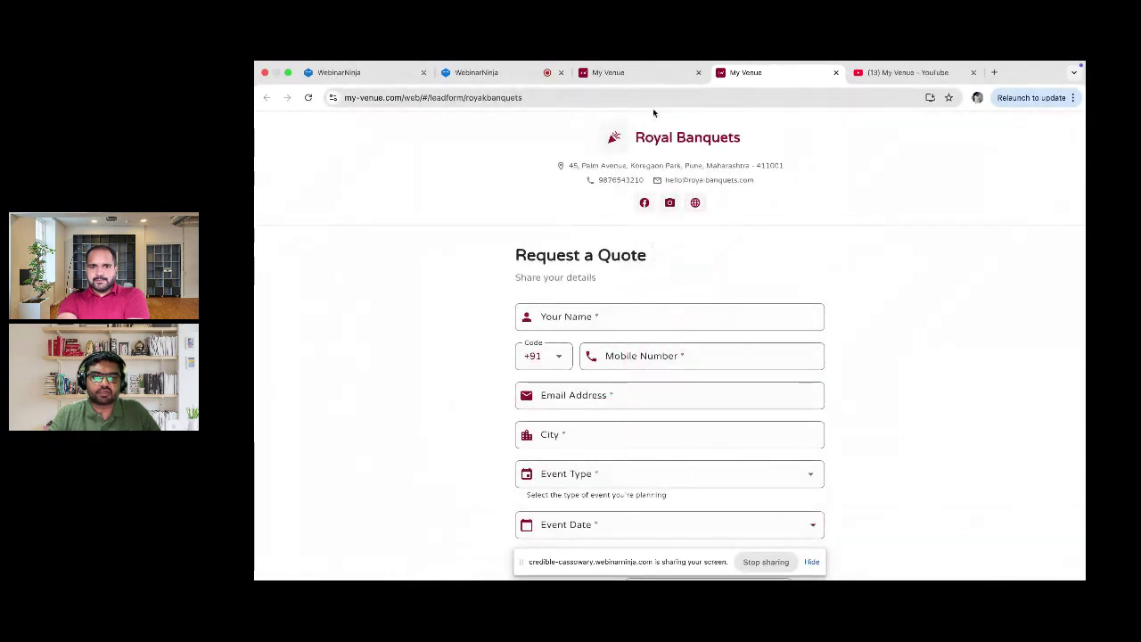
pyautogui.scroll(-2, 633, 266)
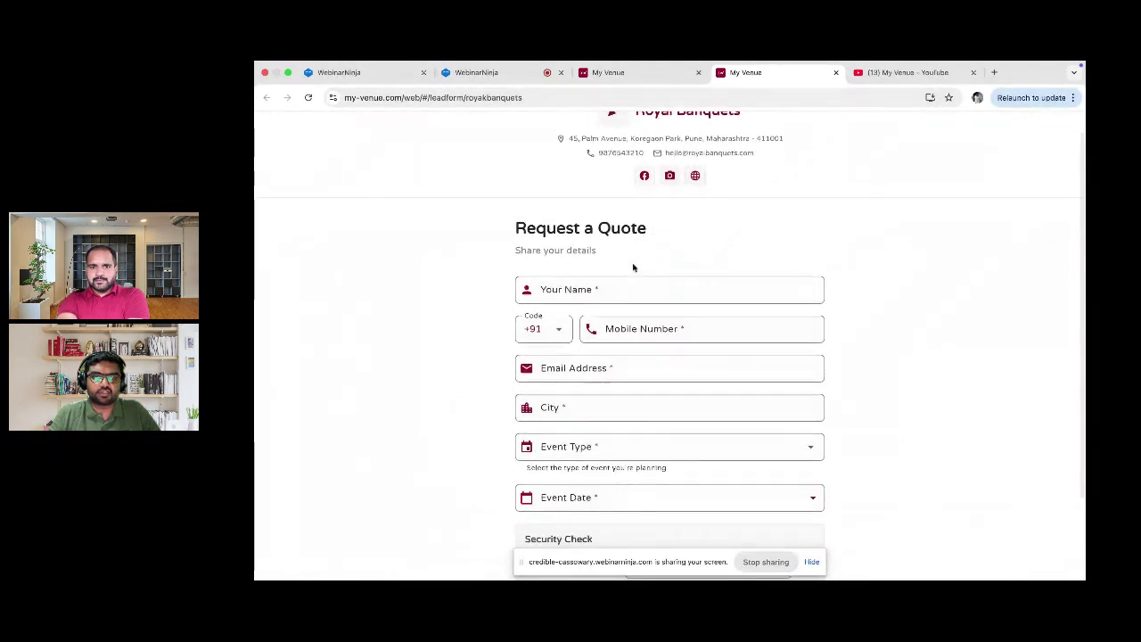
pyautogui.scroll(-5, 633, 268)
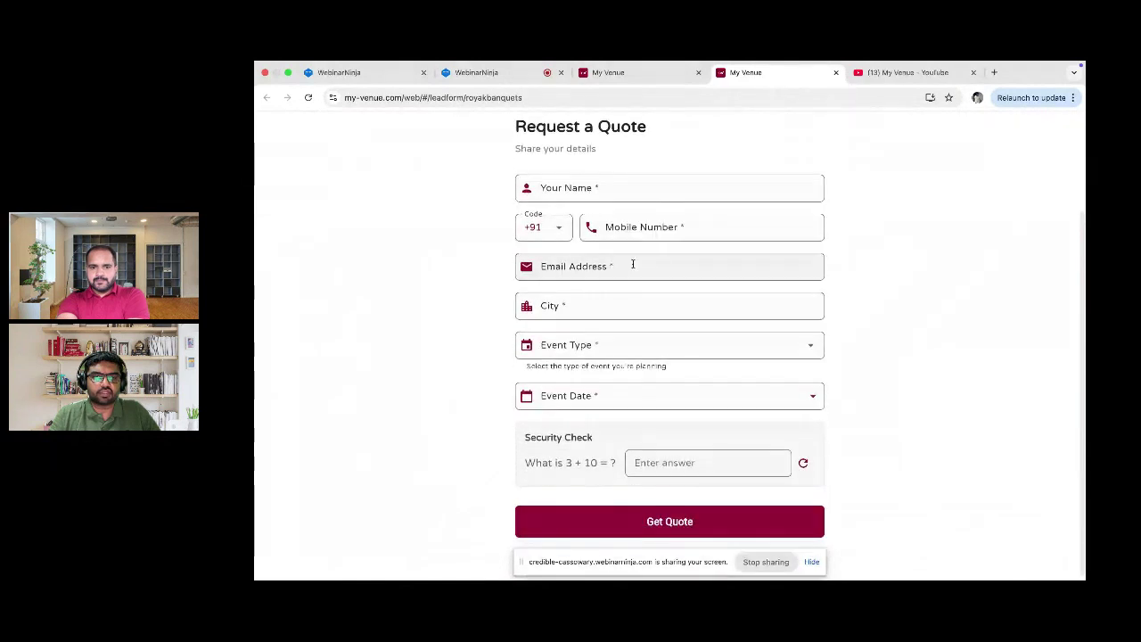
pyautogui.scroll(6, 633, 264)
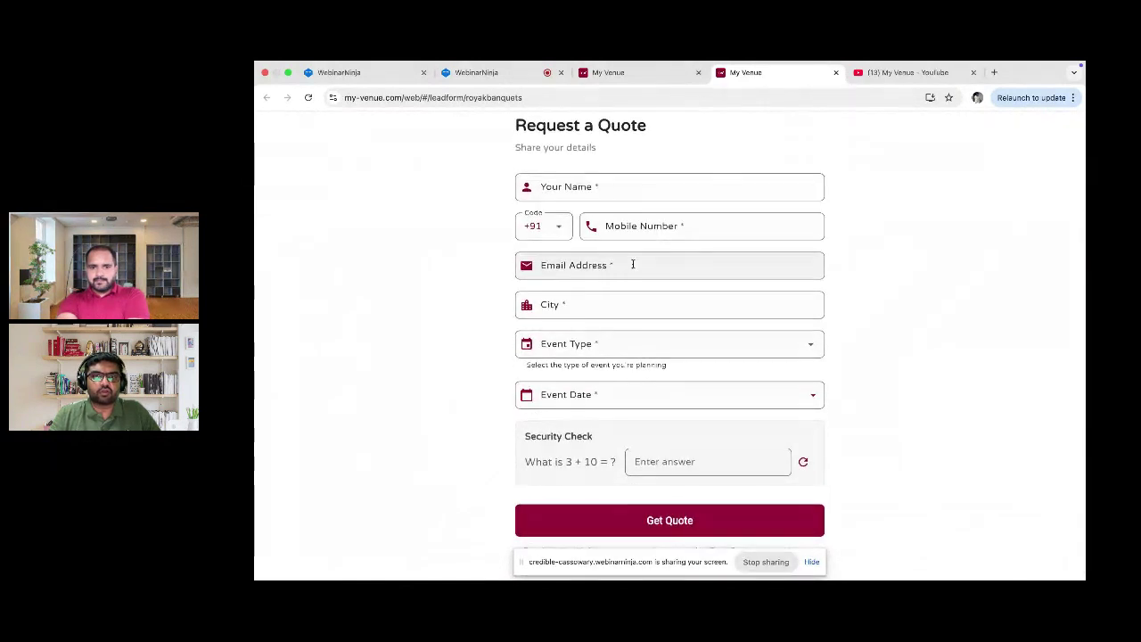
pyautogui.click(623, 80)
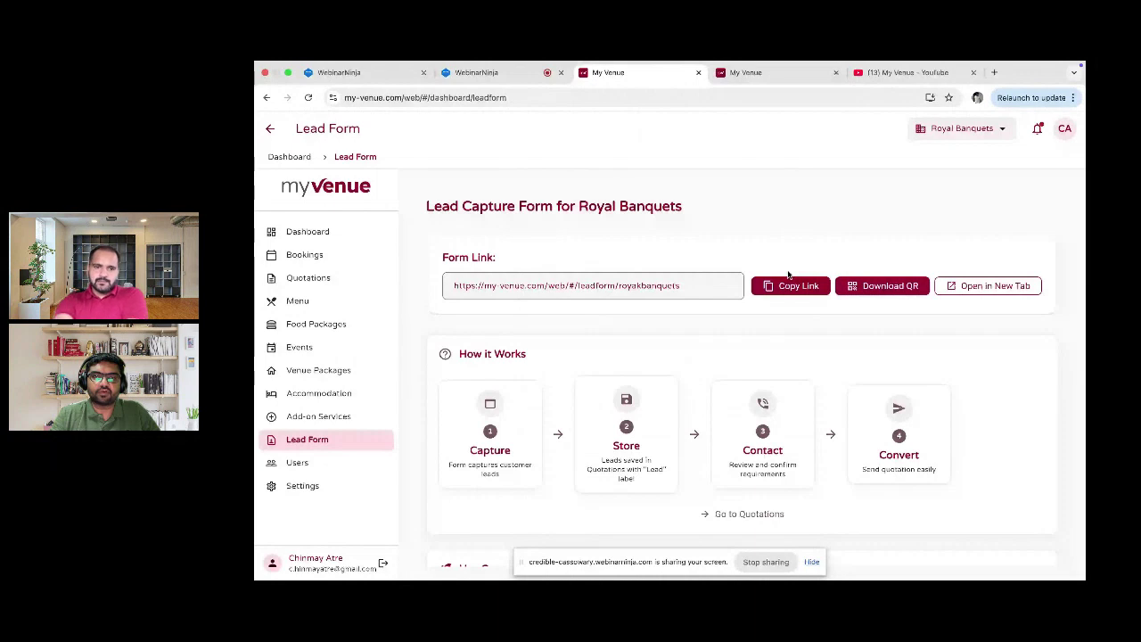
pyautogui.scroll(-1, 699, 382)
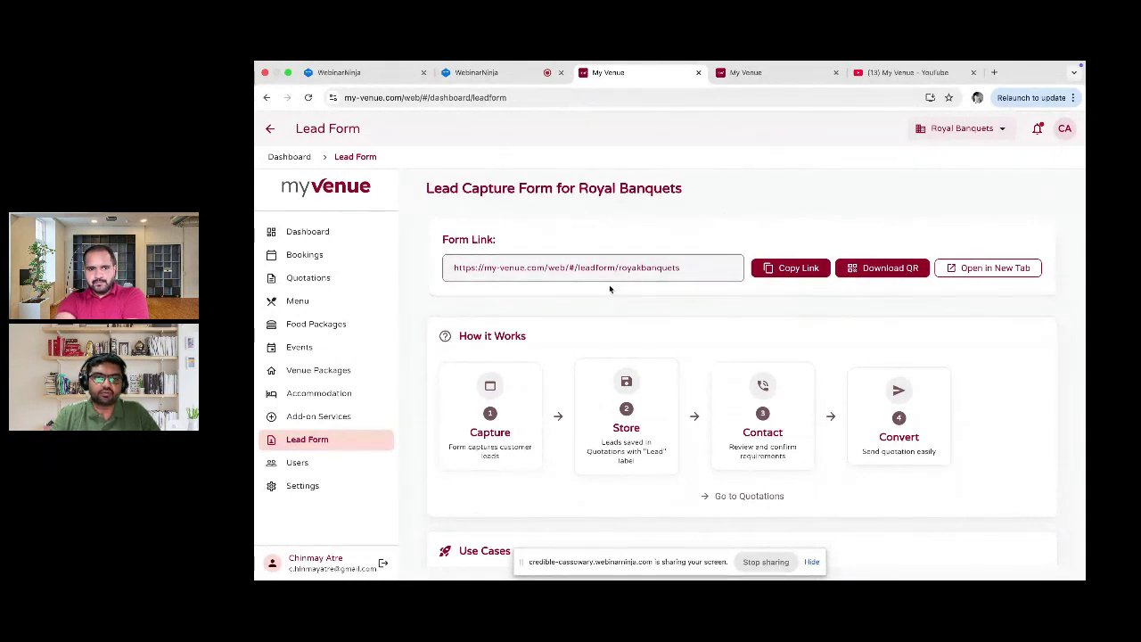
pyautogui.click(314, 257)
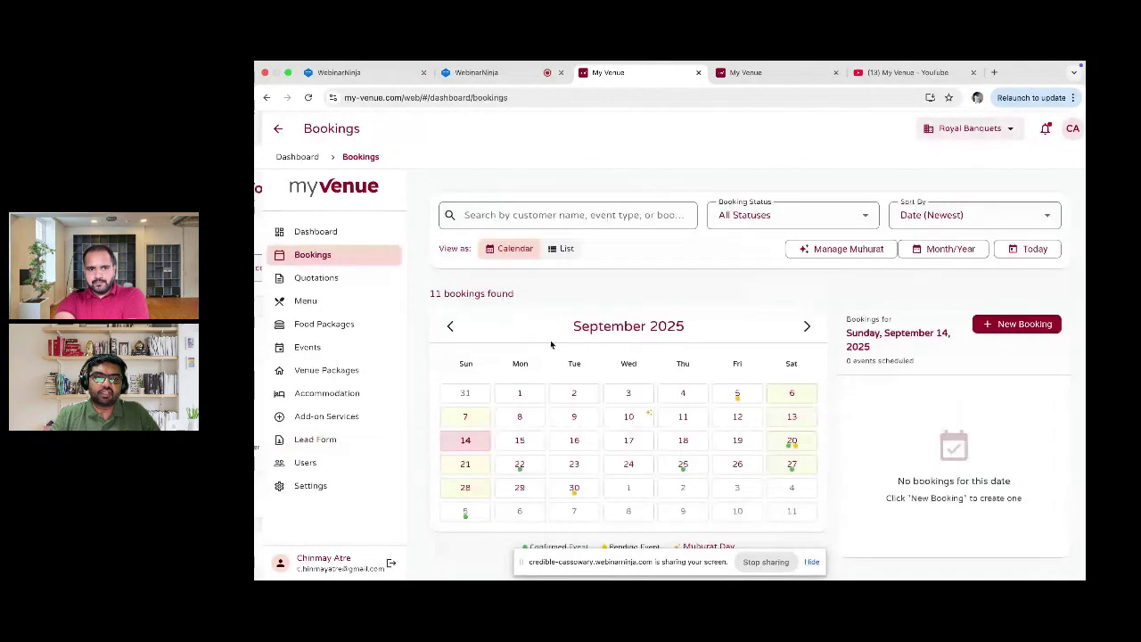
pyautogui.click(316, 279)
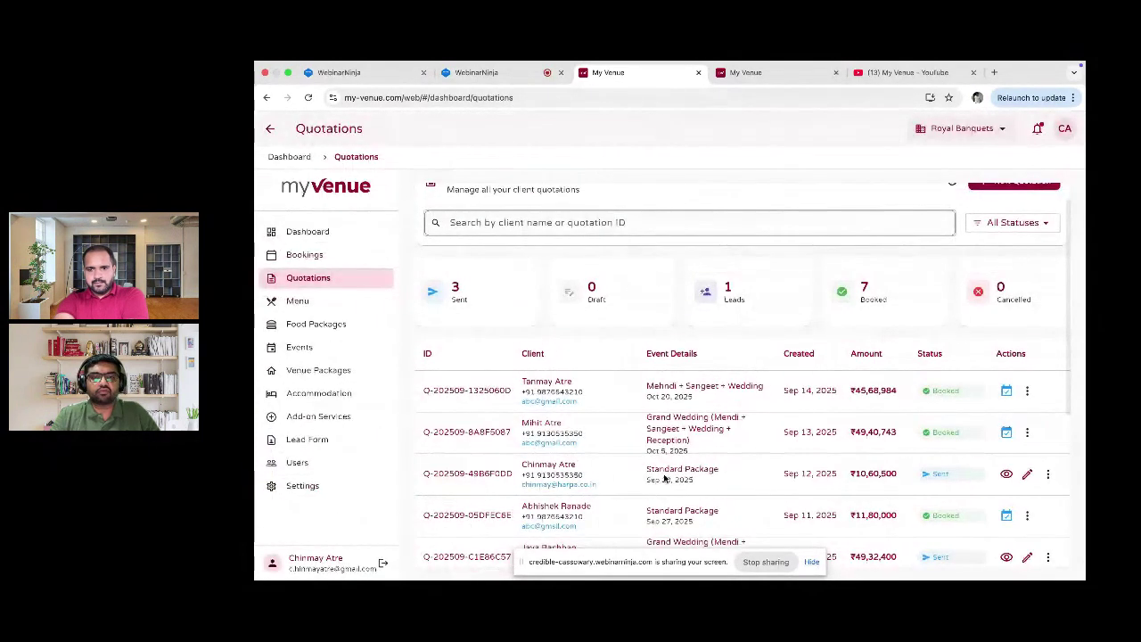
pyautogui.scroll(-3, 664, 479)
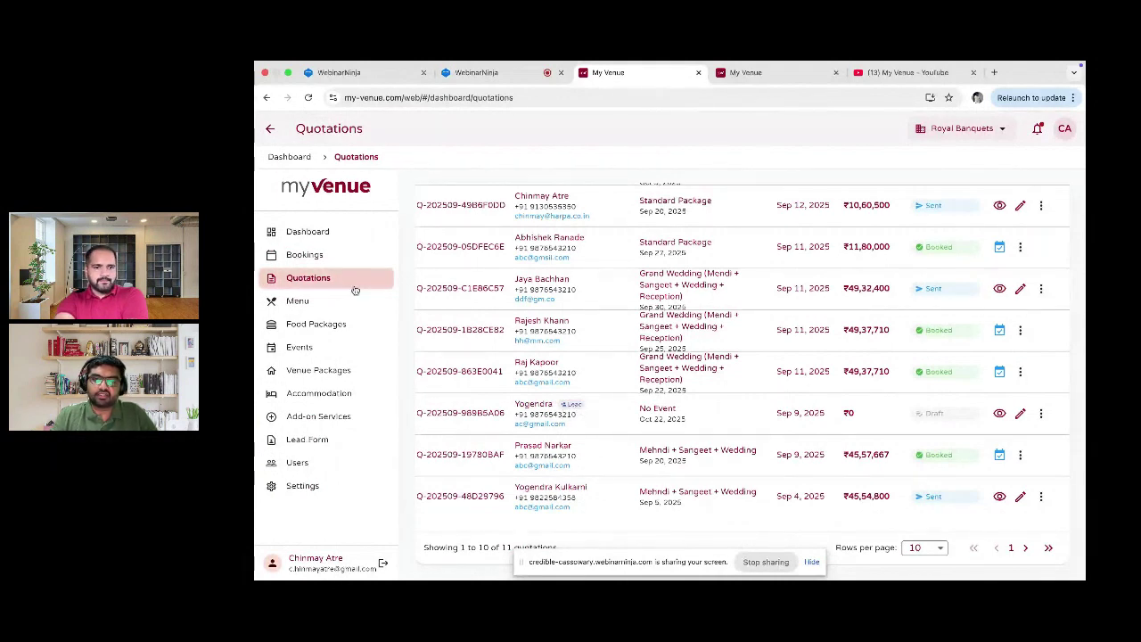
pyautogui.click(307, 440)
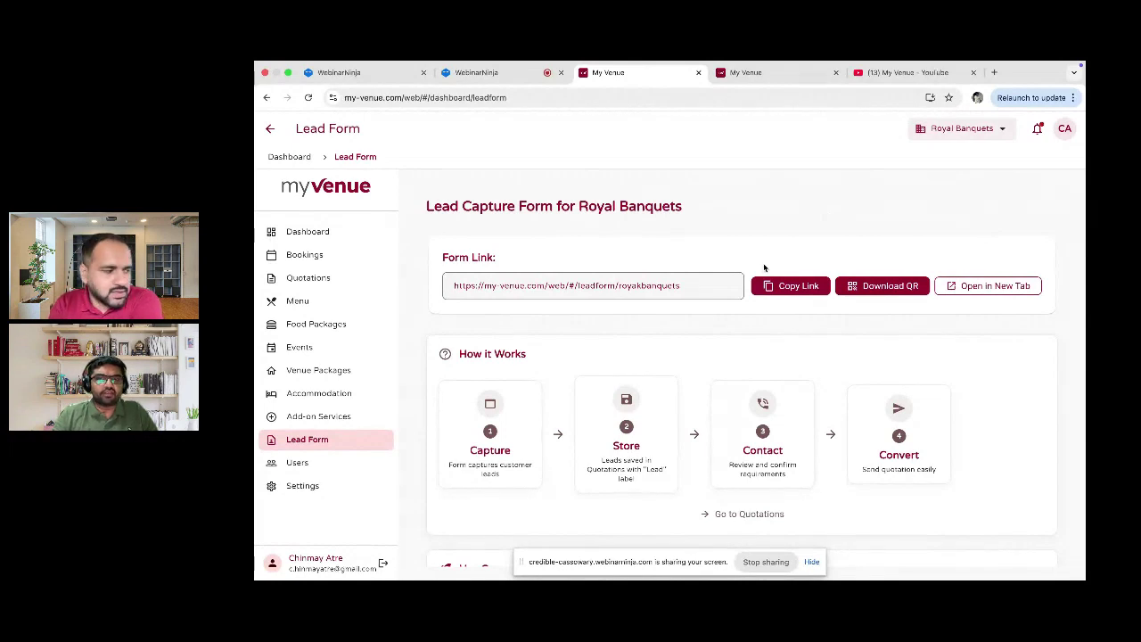
# Step: Return to the Canva slideshow and advance to the Pricing slide showing ₹4999/- per month, no setup cost
pyautogui.hotkey('ctrl', 'Right')
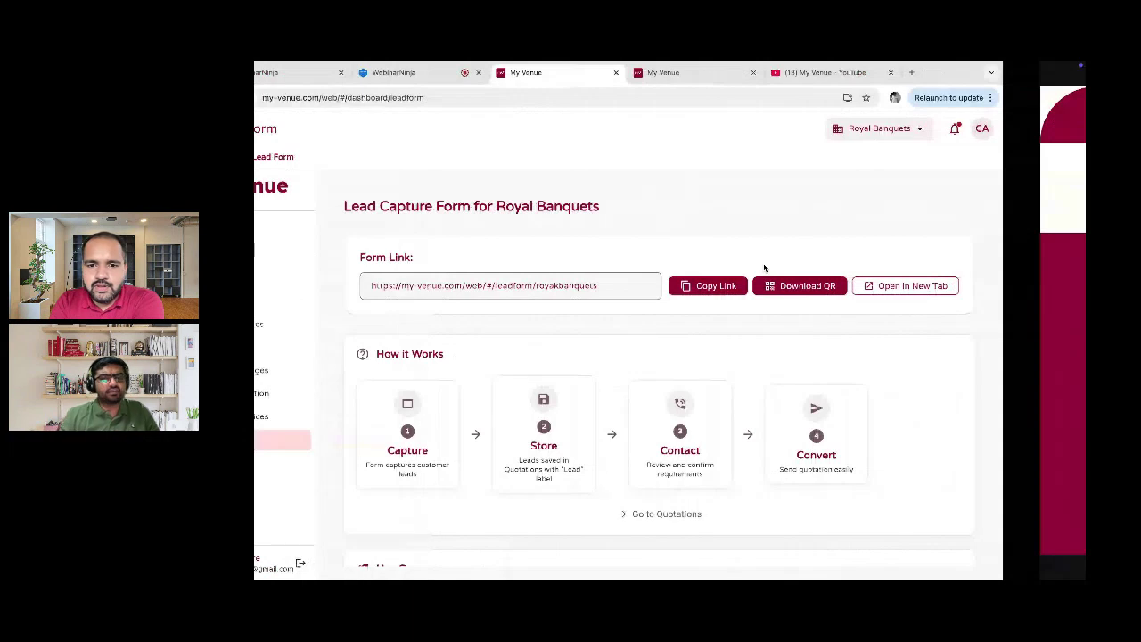
pyautogui.hotkey('ctrl', 'Right')
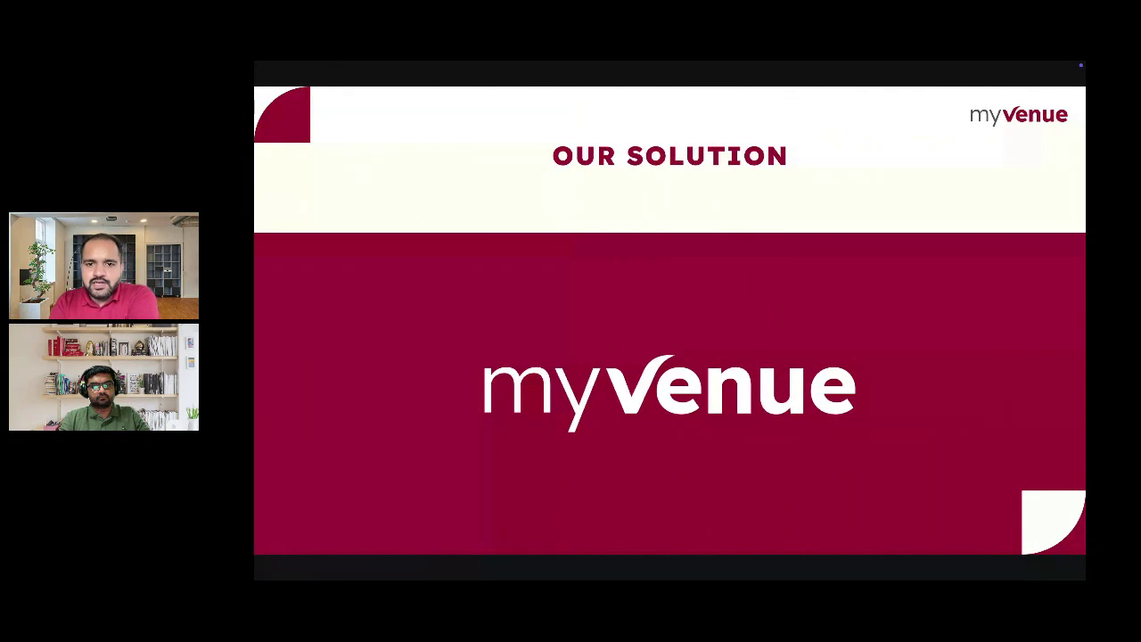
pyautogui.press('Right')
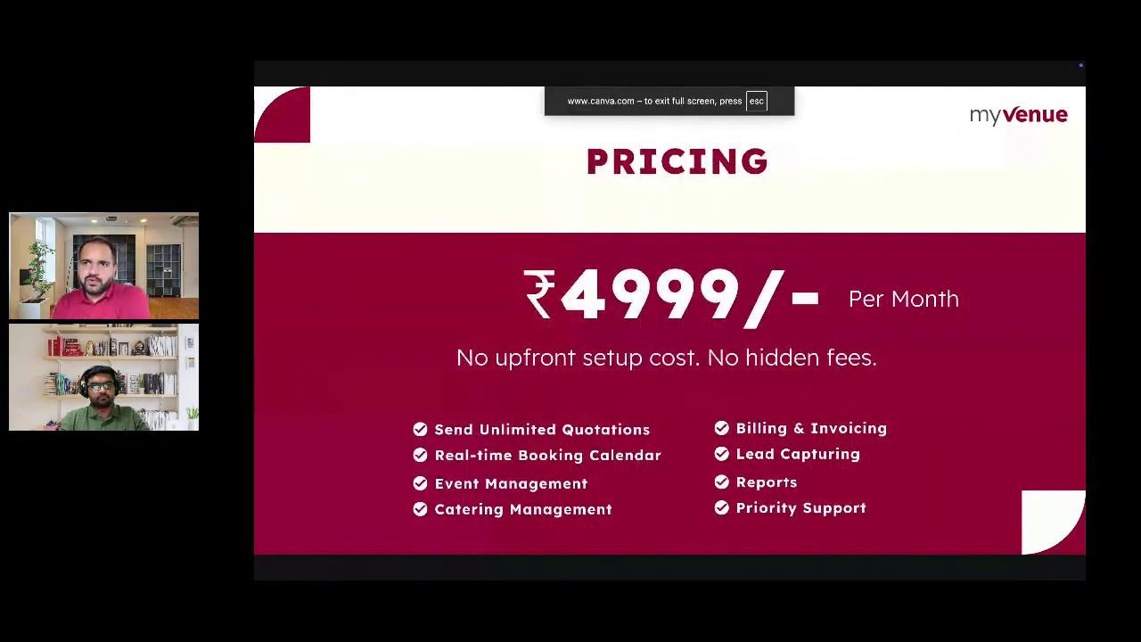